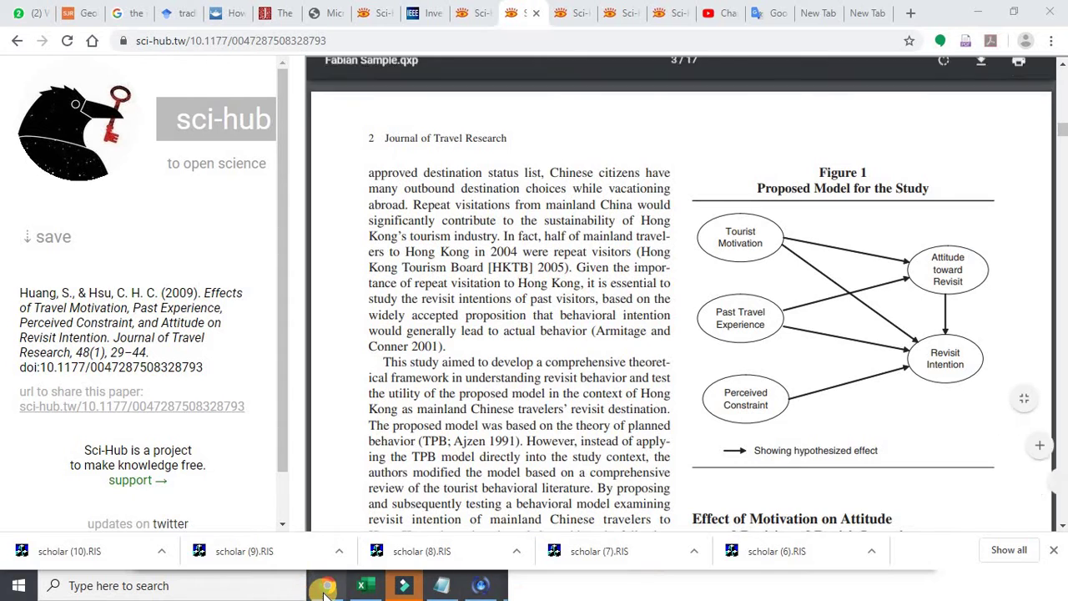
Switch to the Saung Udjo document in Word, change "Re-Visit" to "Revisit" in the title, and italicize "Angklung".
{"action": "left_click", "coordinate": [326, 588]}
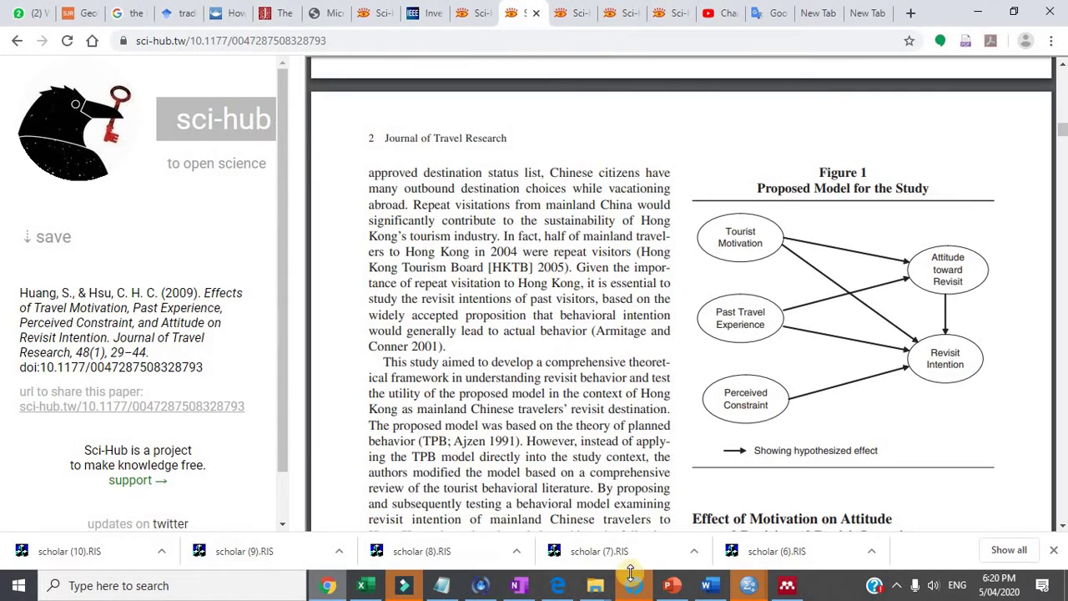
{"action": "left_click", "coordinate": [710, 585]}
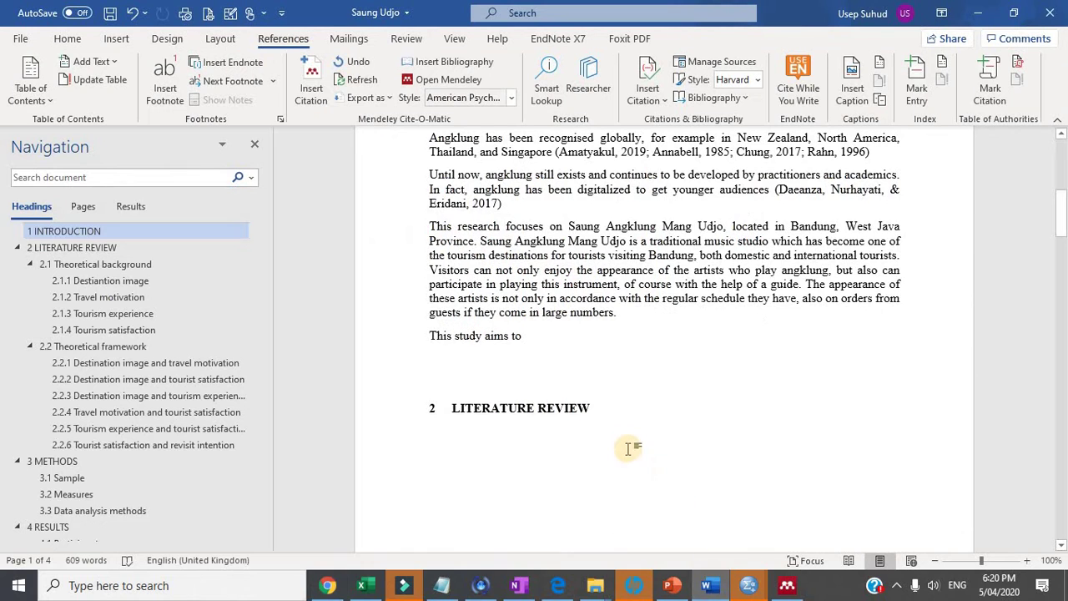
{"action": "scroll", "coordinate": [630, 449], "scroll_direction": "up", "scroll_amount": 10}
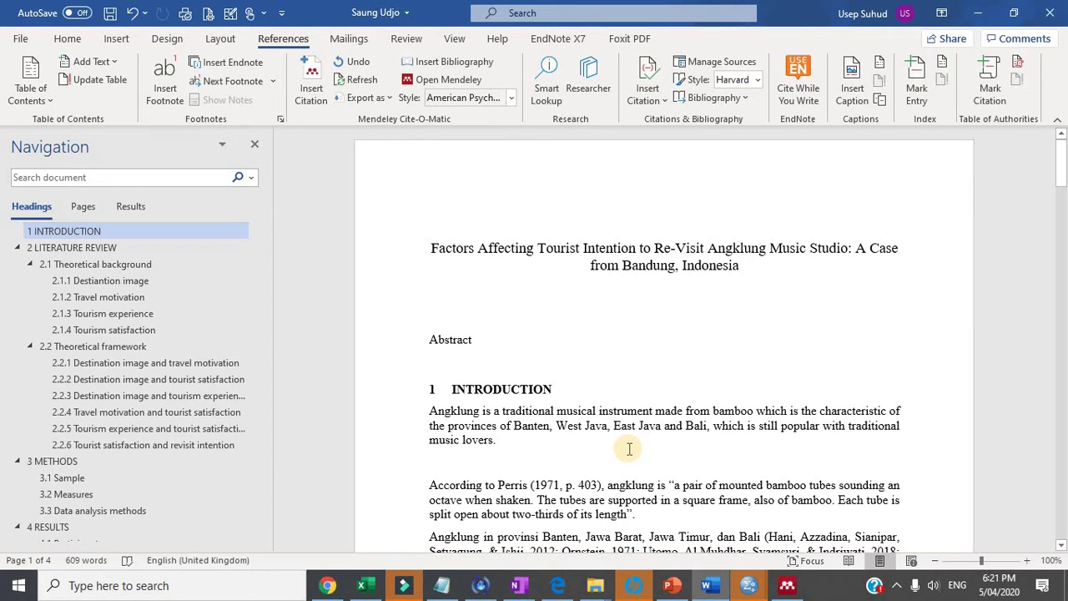
{"action": "left_click", "coordinate": [686, 248]}
{"action": "key", "text": "BackSpace"}
{"action": "key", "text": "BackSpace"}
{"action": "key", "text": "BackSpace"}
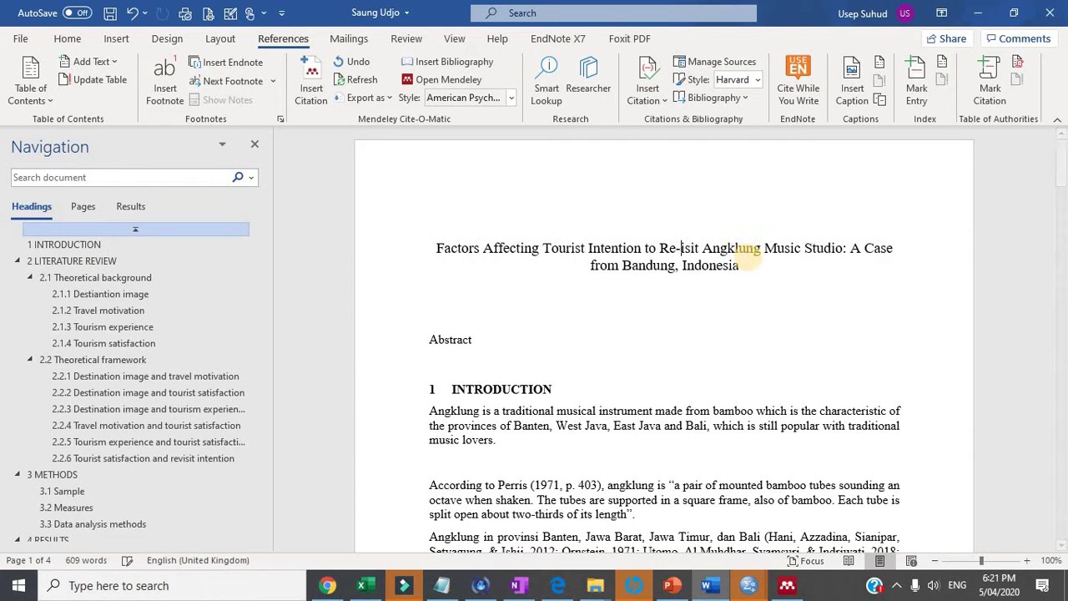
{"action": "type", "text": "v"}
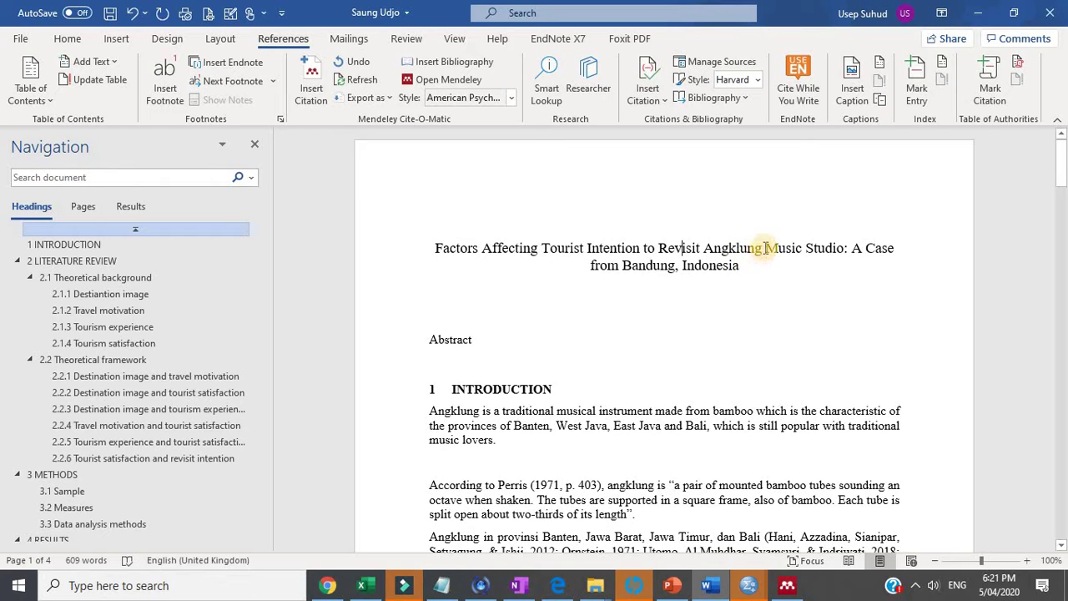
{"action": "left_click_drag", "start_coordinate": [753, 245], "coordinate": [704, 245]}
{"action": "key", "text": "ctrl+i"}
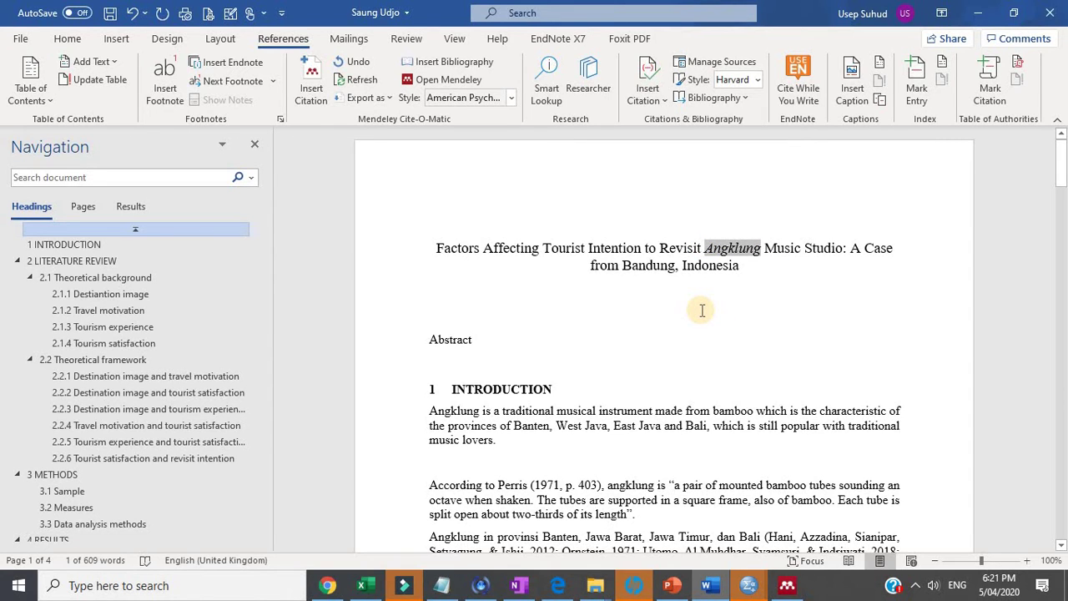
Look through the manuscript's sections, from the introduction to the references, and return to the Methods and Results headings.
{"action": "scroll", "coordinate": [702, 311], "scroll_direction": "down", "scroll_amount": 15}
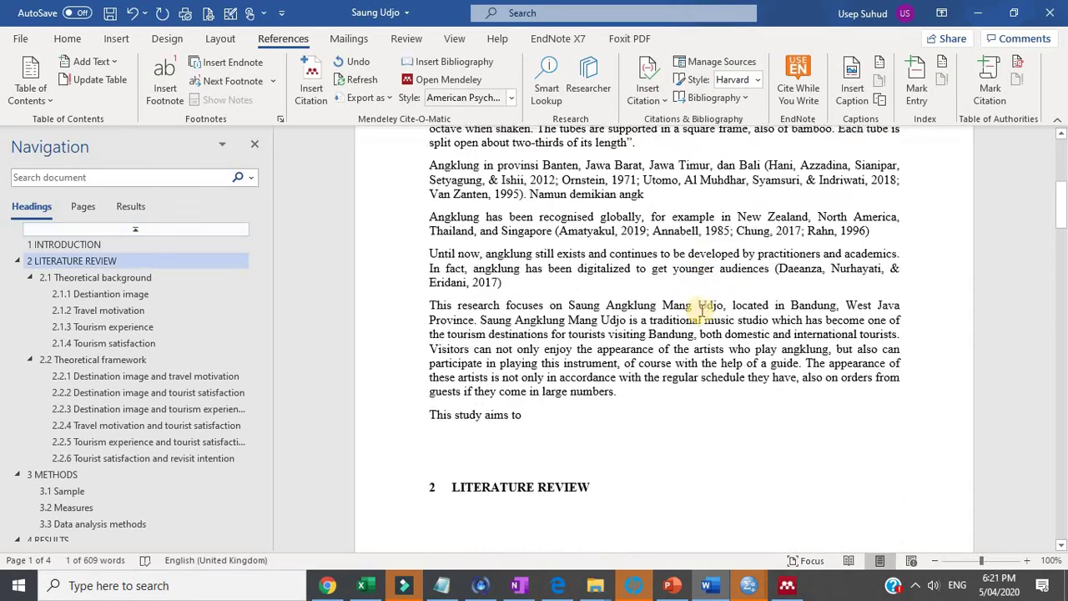
{"action": "scroll", "coordinate": [702, 311], "scroll_direction": "down", "scroll_amount": 15}
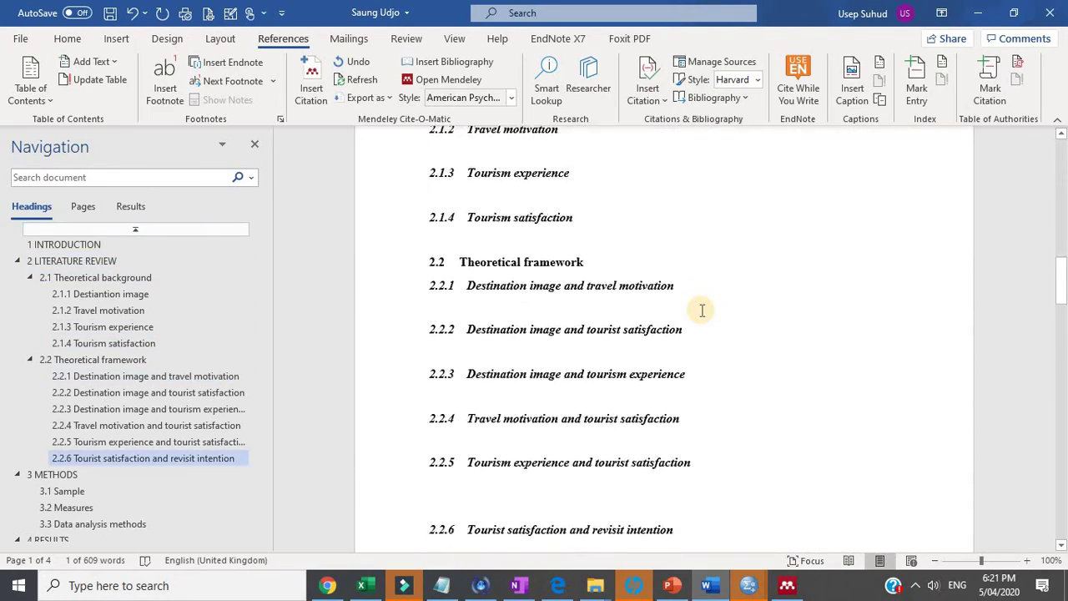
{"action": "scroll", "coordinate": [702, 311], "scroll_direction": "down", "scroll_amount": 10}
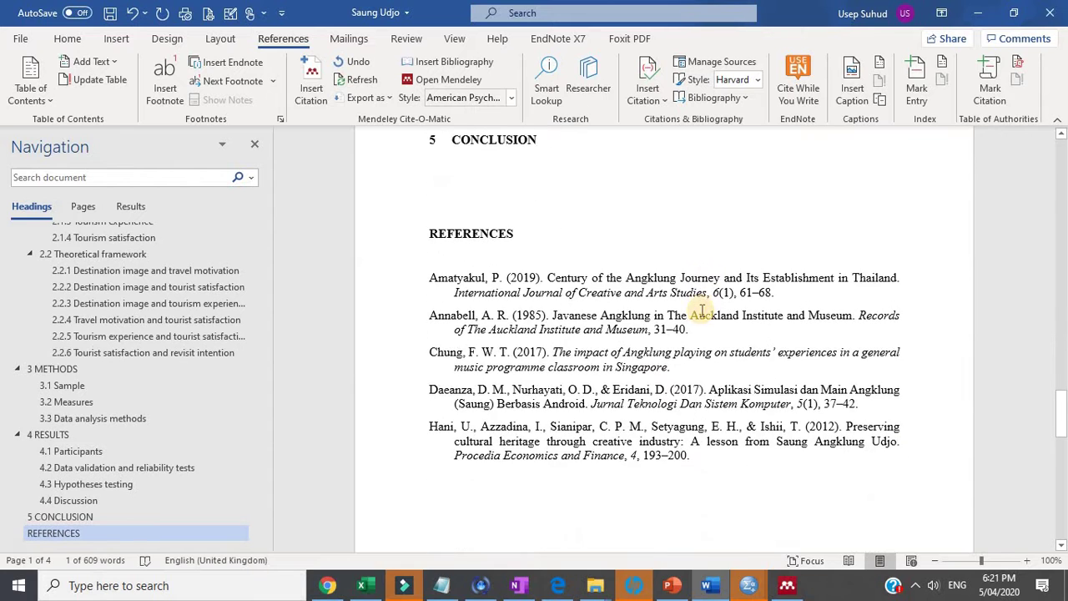
{"action": "scroll", "coordinate": [702, 310], "scroll_direction": "up", "scroll_amount": 5}
{"action": "scroll", "coordinate": [702, 311], "scroll_direction": "up", "scroll_amount": 8}
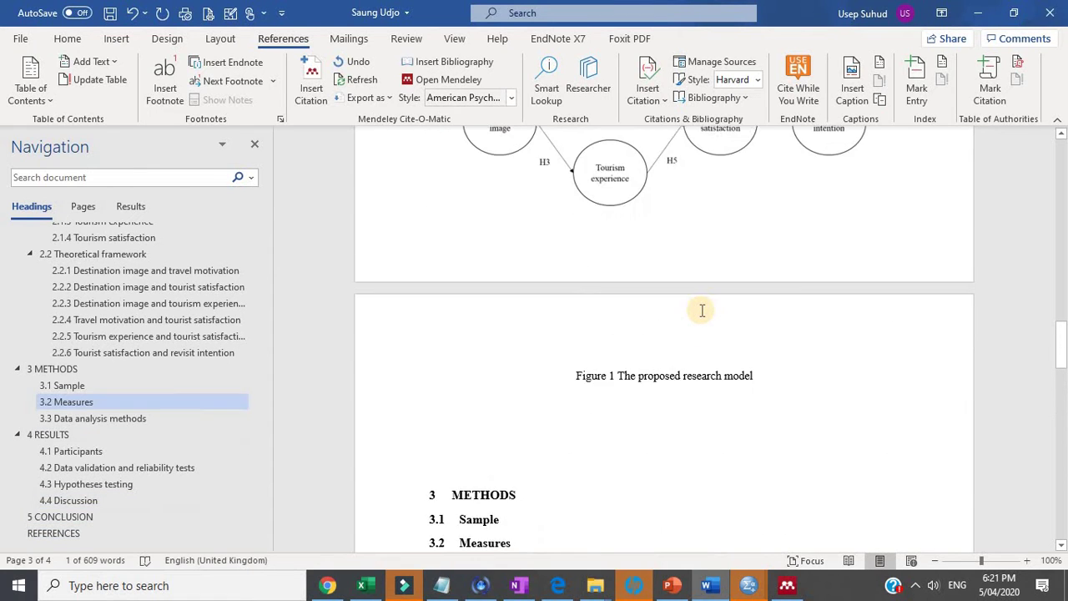
{"action": "scroll", "coordinate": [702, 310], "scroll_direction": "down", "scroll_amount": 4}
{"action": "scroll", "coordinate": [702, 311], "scroll_direction": "down", "scroll_amount": 3}
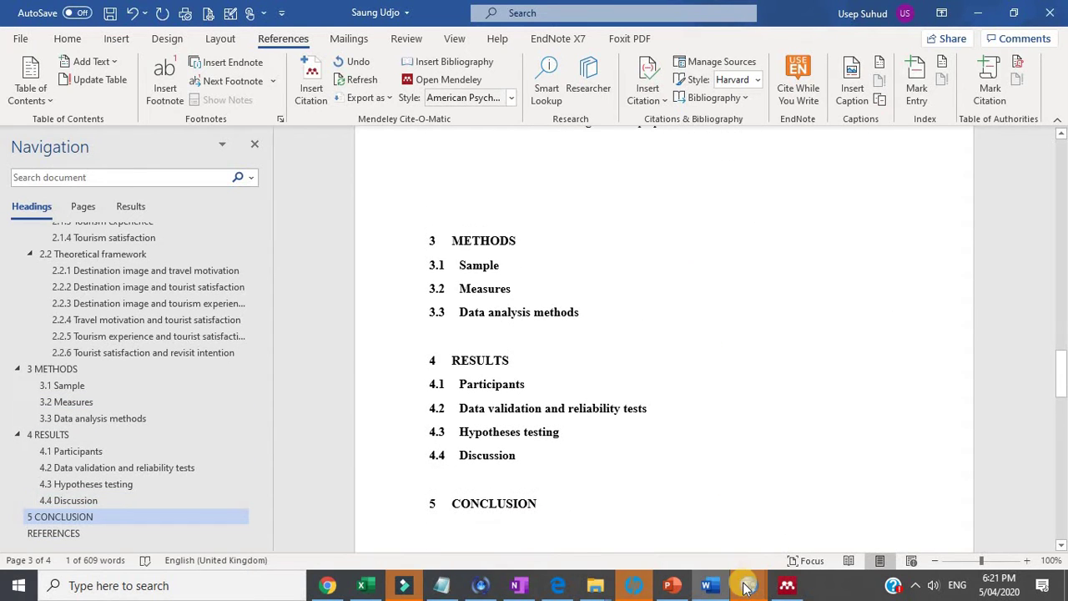
Switch to the Sania.sav data set in SPSS and open the Frequencies analysis.
{"action": "mouse_move", "coordinate": [749, 585]}
{"action": "left_click", "coordinate": [786, 537]}
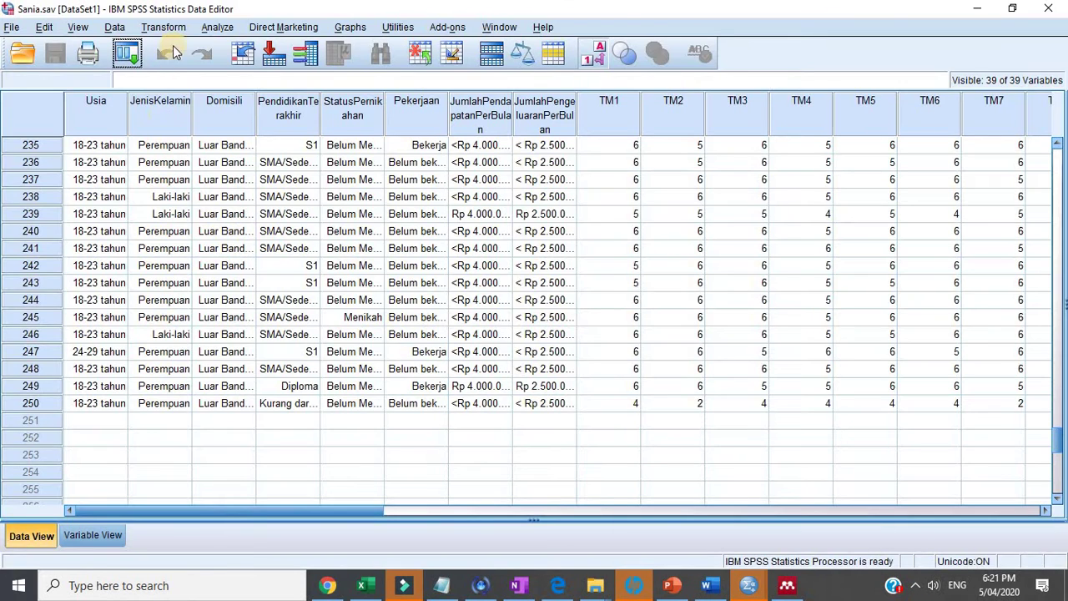
{"action": "left_click", "coordinate": [213, 27]}
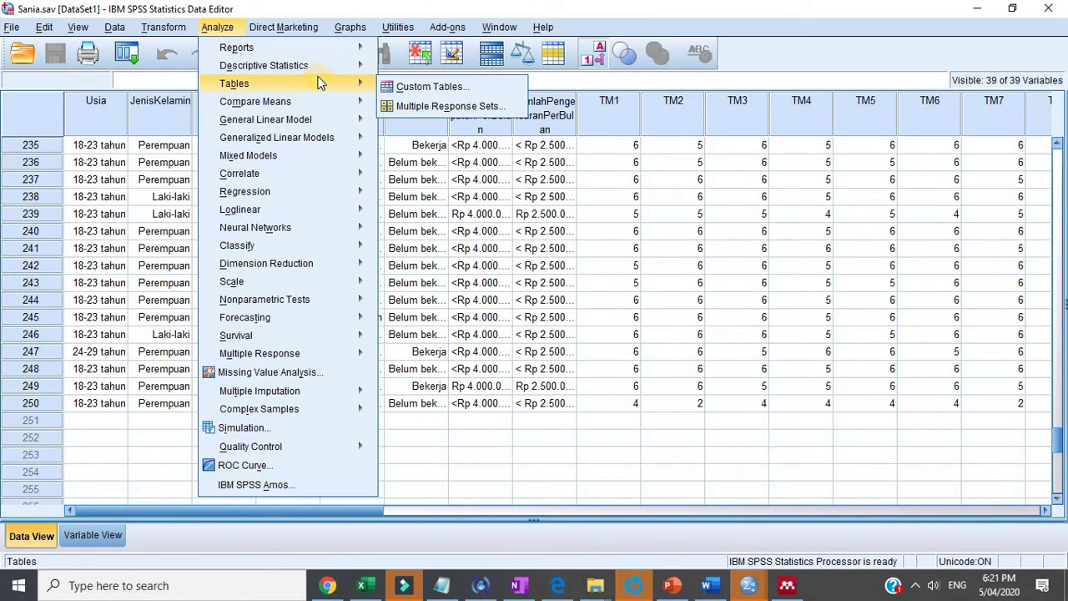
{"action": "mouse_move", "coordinate": [328, 73]}
{"action": "left_click", "coordinate": [413, 68]}
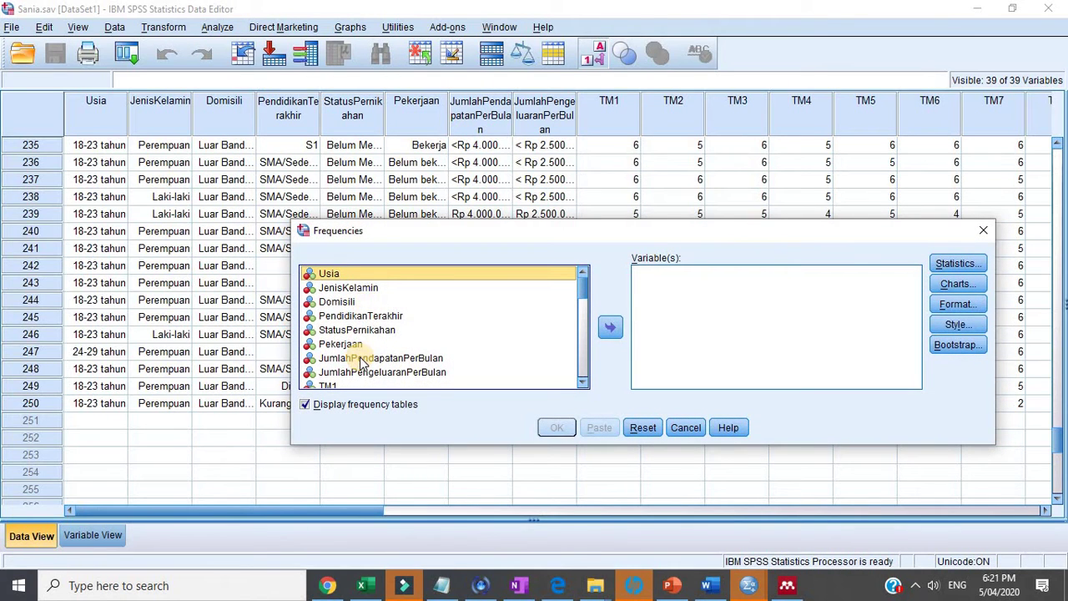
Run Frequencies for Usia, JenisKelamin, Domisili, PendidikanTerakhir, StatusPernikahan and Pekerjaan.
{"action": "scroll", "coordinate": [367, 350], "scroll_direction": "down", "scroll_amount": 1}
{"action": "left_click", "coordinate": [375, 332], "text": "shift"}
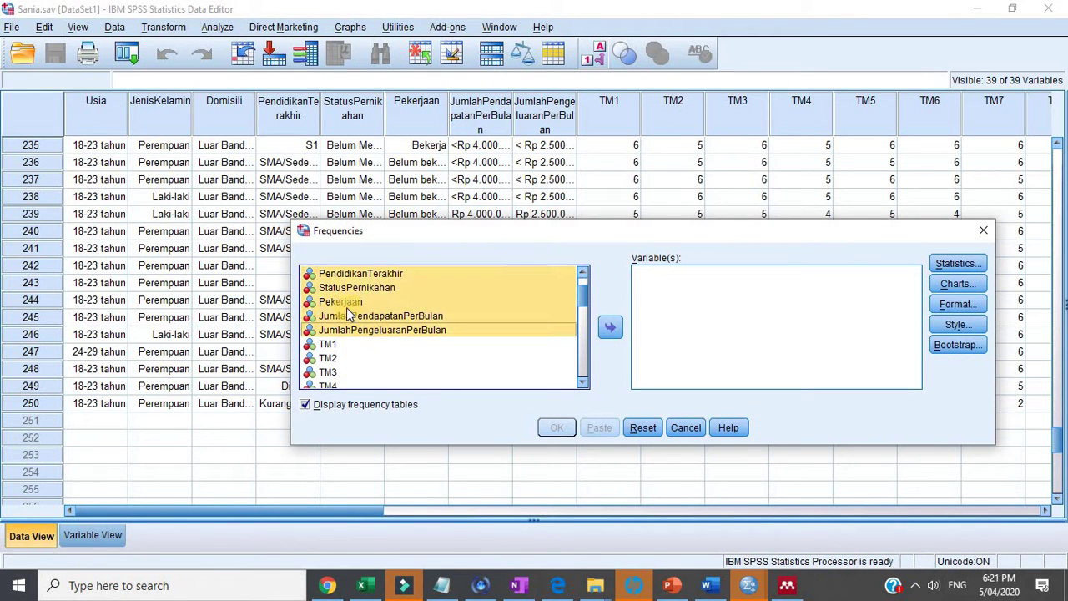
{"action": "left_click", "coordinate": [347, 305]}
{"action": "scroll", "coordinate": [347, 306], "scroll_direction": "up", "scroll_amount": 1}
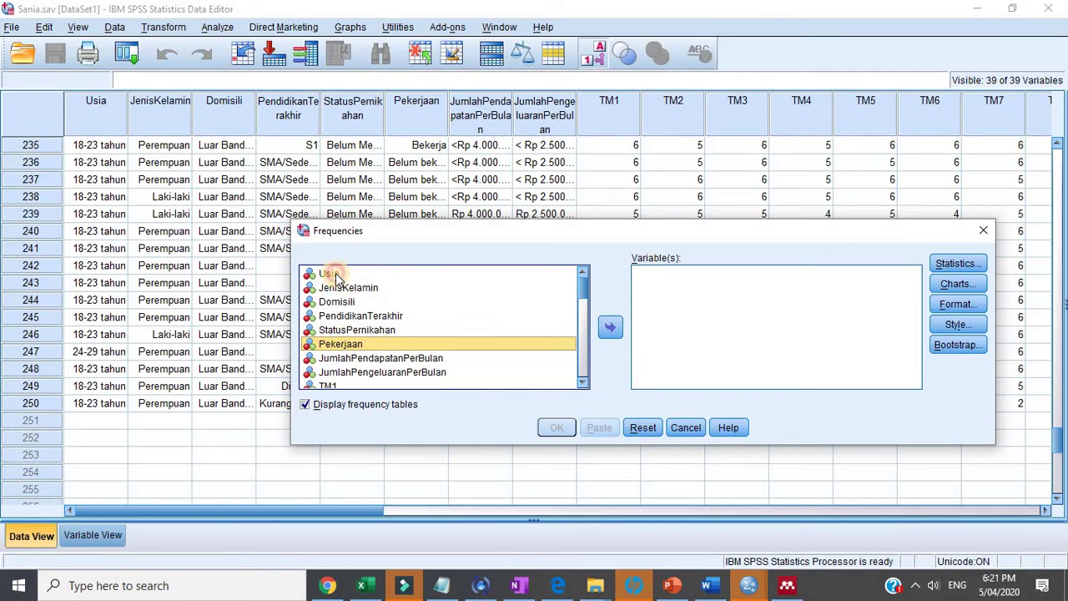
{"action": "left_click", "coordinate": [337, 275], "text": "shift"}
{"action": "left_click", "coordinate": [607, 332]}
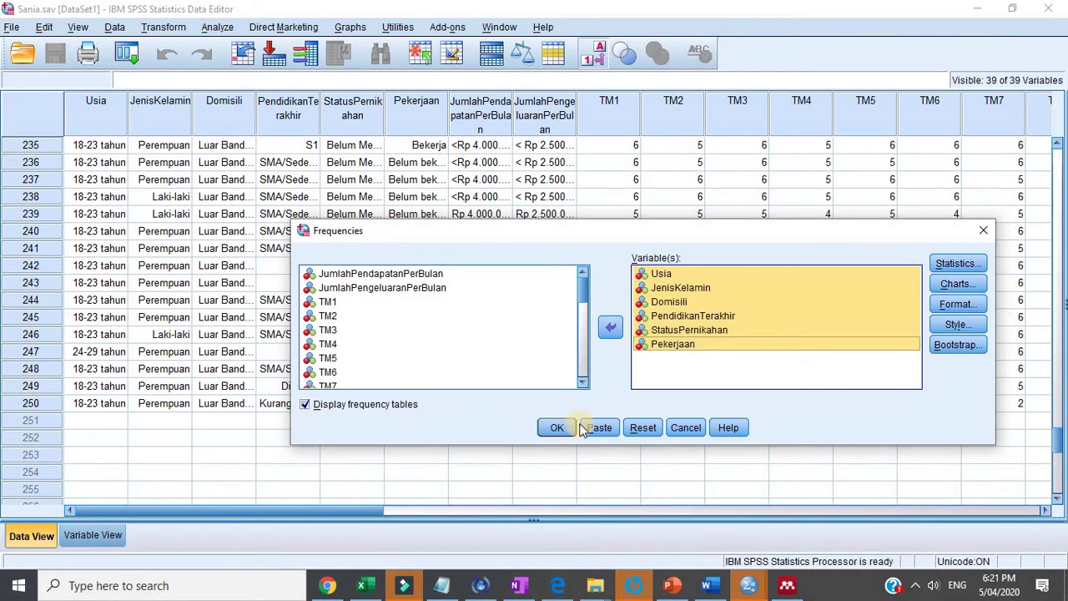
{"action": "left_click", "coordinate": [557, 427]}
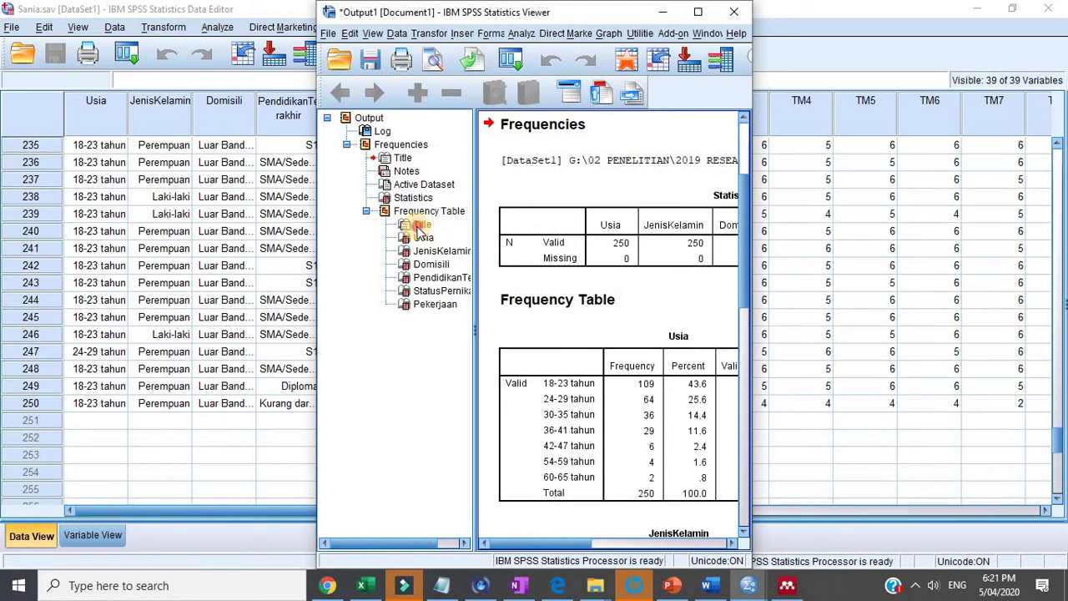
Select and copy the six frequency tables from Usia through Pekerjaan in the SPSS output.
{"action": "left_click", "coordinate": [418, 225]}
{"action": "left_click", "coordinate": [425, 239]}
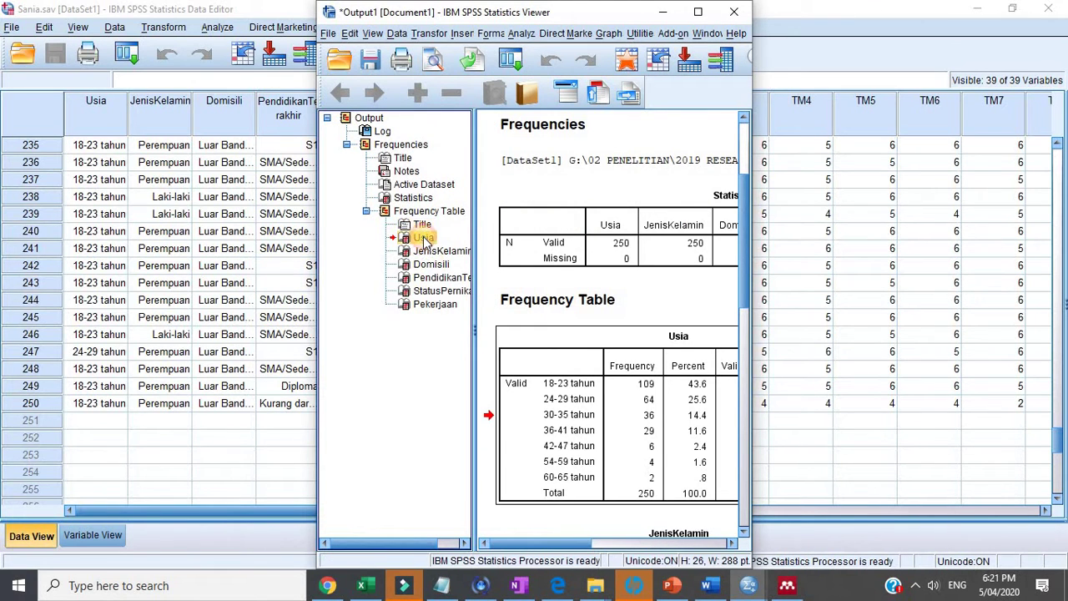
{"action": "left_click", "coordinate": [441, 306], "text": "shift"}
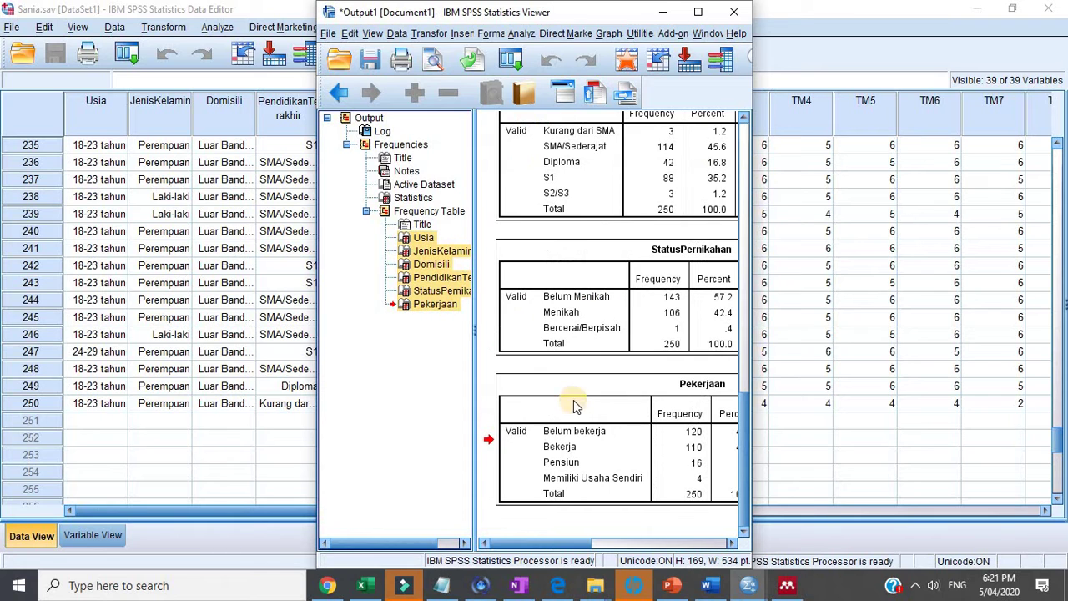
Switch to the Word document and paste the frequency tables on new lines under heading 4.1 Participants.
{"action": "left_click", "coordinate": [708, 586]}
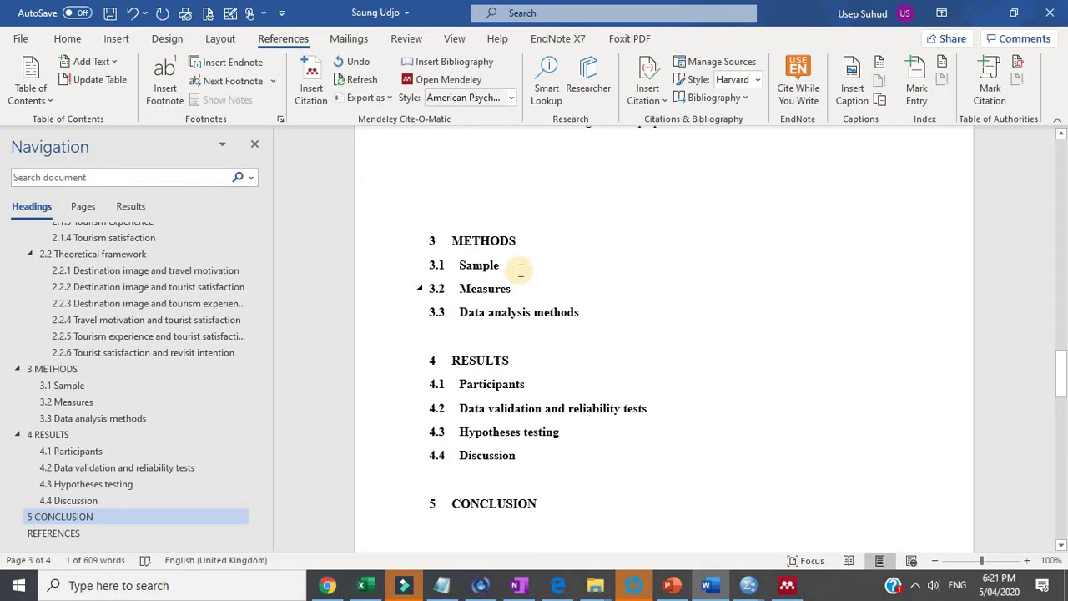
{"action": "left_click", "coordinate": [549, 386]}
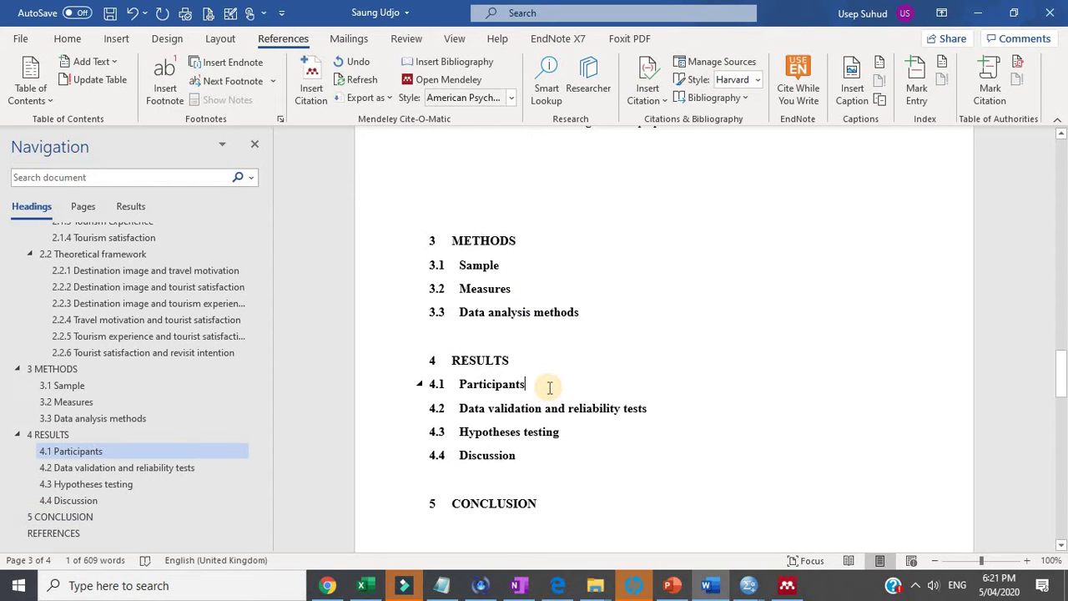
{"action": "key", "text": "Return"}
{"action": "key", "text": "Return"}
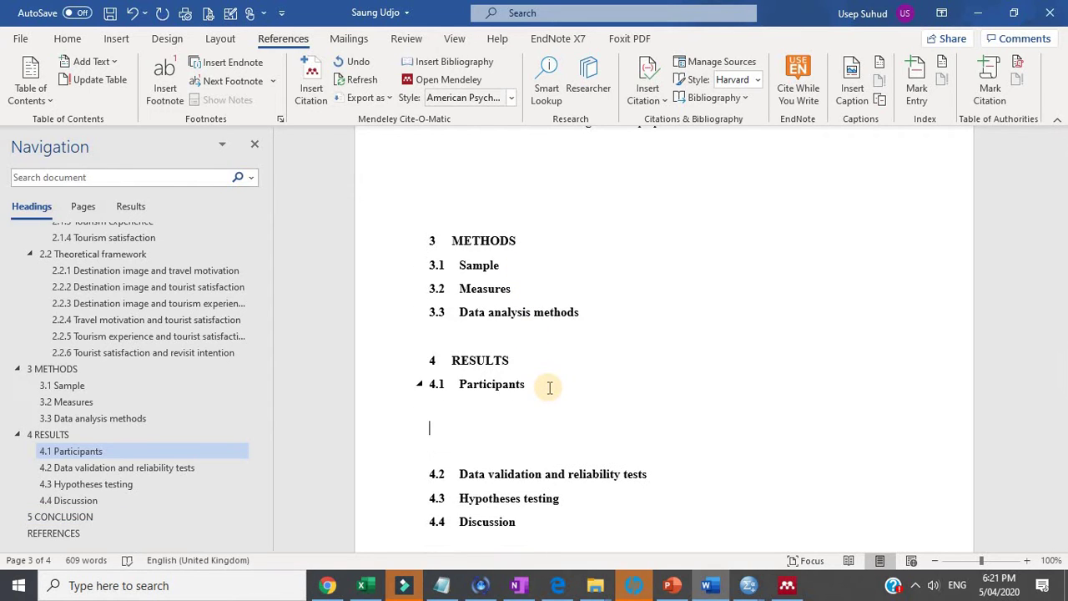
{"action": "key", "text": "ctrl+v"}
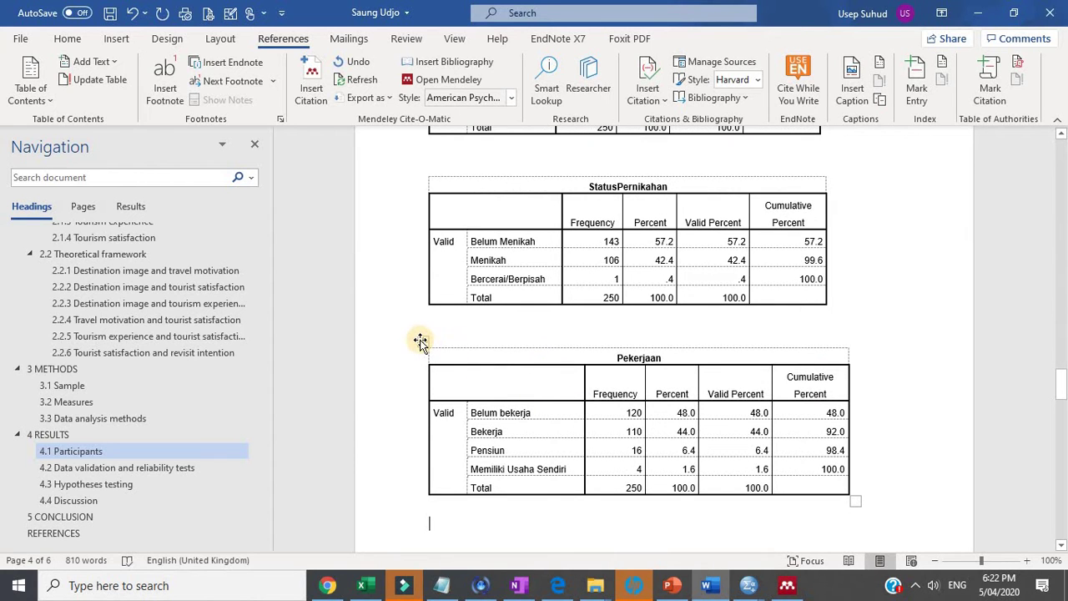
Move the JenisKelamin table above the Usia table in the Participants section.
{"action": "scroll", "coordinate": [511, 310], "scroll_direction": "up", "scroll_amount": 3}
{"action": "scroll", "coordinate": [513, 311], "scroll_direction": "up", "scroll_amount": 8}
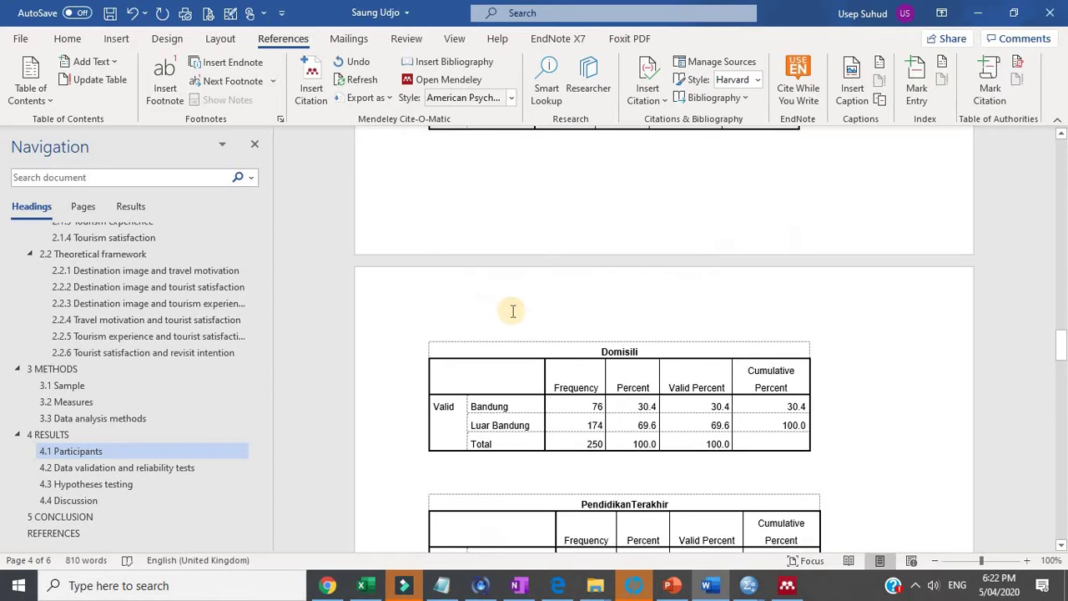
{"action": "scroll", "coordinate": [512, 310], "scroll_direction": "up", "scroll_amount": 2}
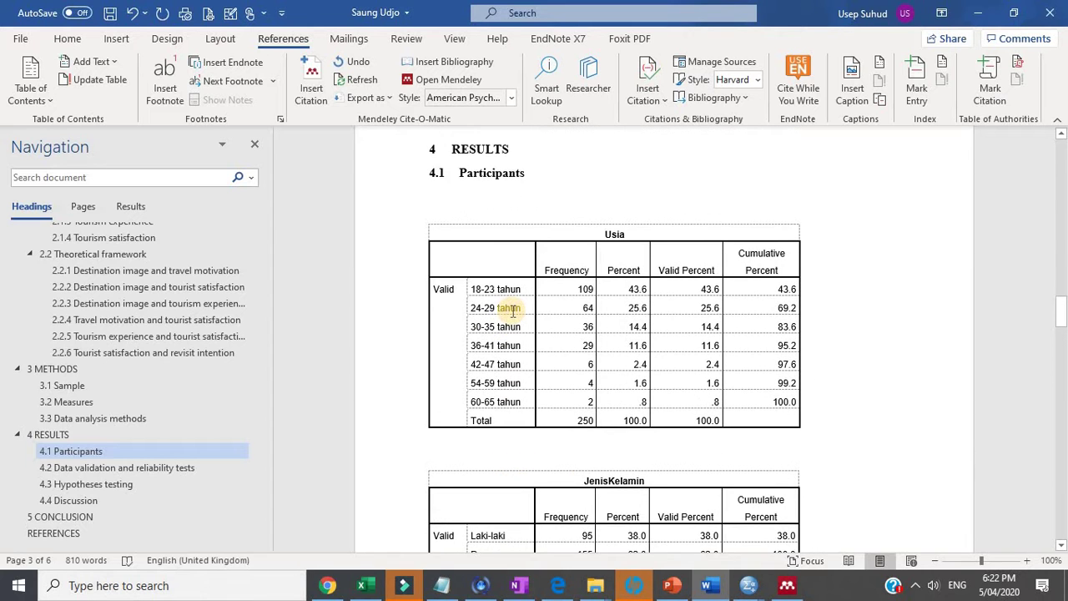
{"action": "scroll", "coordinate": [512, 310], "scroll_direction": "down", "scroll_amount": 1}
{"action": "scroll", "coordinate": [484, 267], "scroll_direction": "up", "scroll_amount": 1}
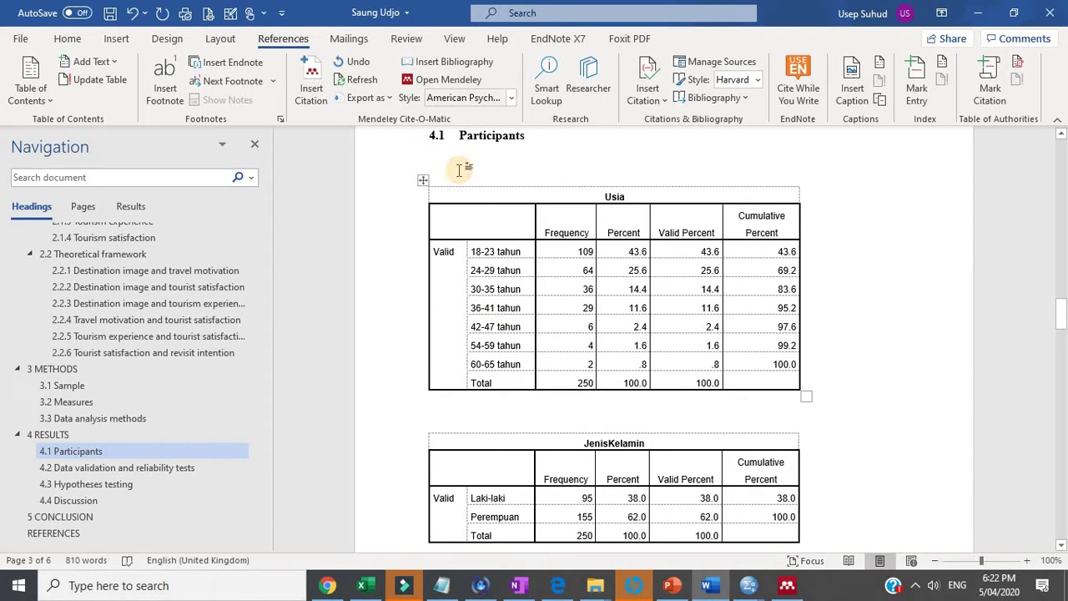
{"action": "key", "text": "BackSpace"}
{"action": "scroll", "coordinate": [500, 250], "scroll_direction": "down", "scroll_amount": 2}
{"action": "left_click", "coordinate": [453, 294]}
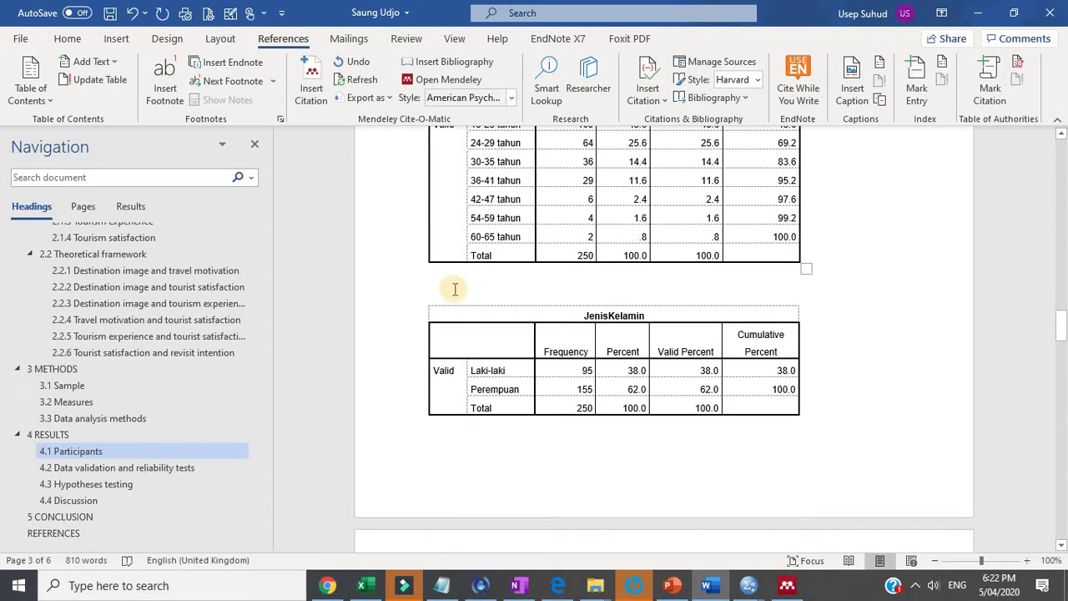
{"action": "left_click_drag", "start_coordinate": [479, 408], "coordinate": [432, 197]}
{"action": "scroll", "coordinate": [477, 429], "scroll_direction": "up", "scroll_amount": 2}
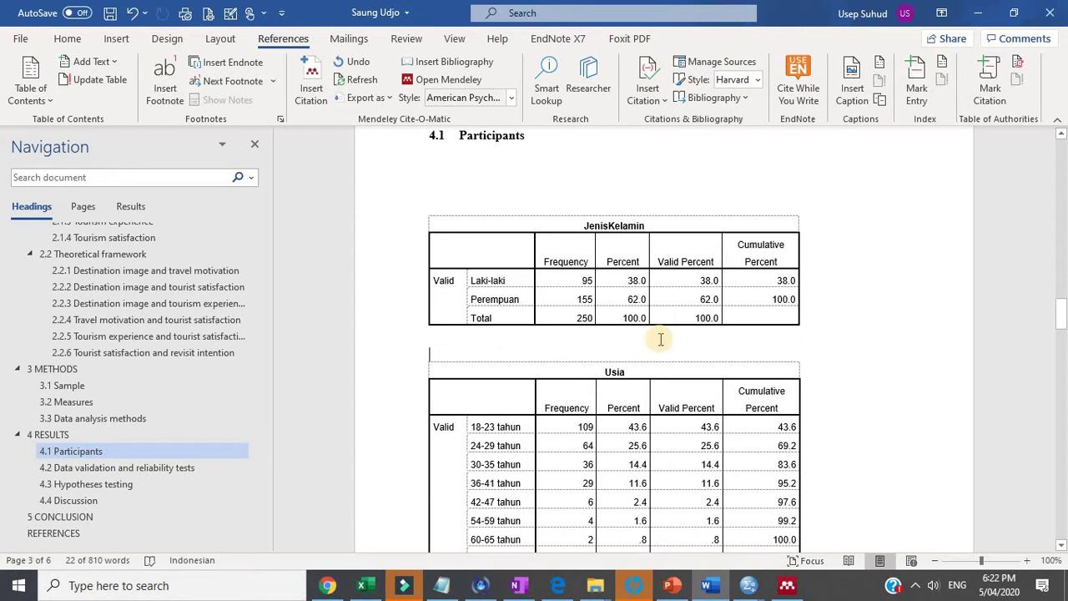
Delete the entire Valid Percent and Cumulative Percent columns from the JenisKelamin table.
{"action": "left_click_drag", "start_coordinate": [735, 312], "coordinate": [676, 266]}
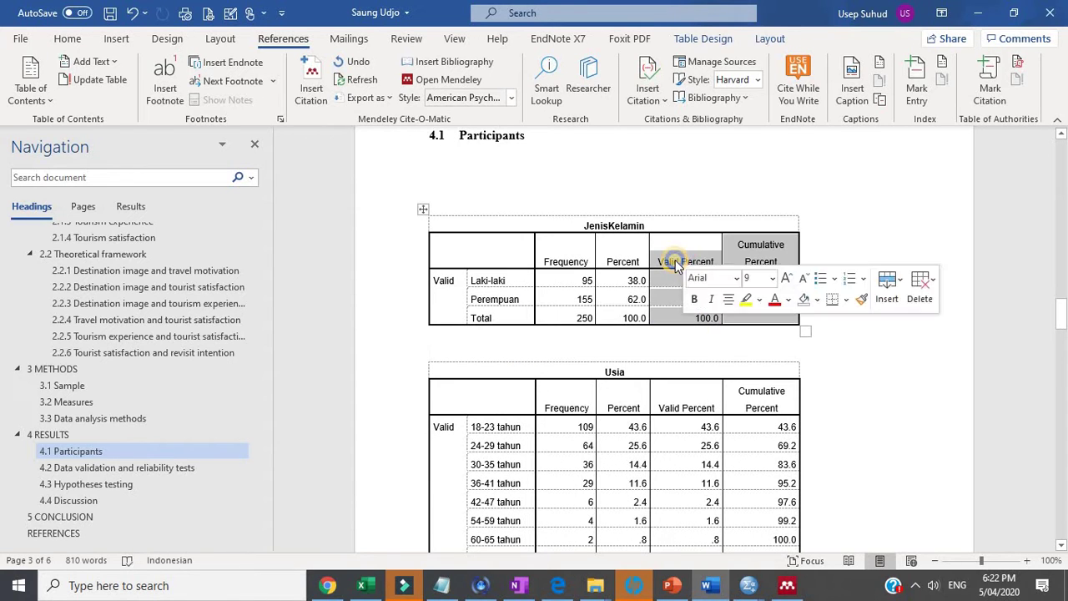
{"action": "right_click", "coordinate": [676, 266]}
{"action": "left_click", "coordinate": [727, 388]}
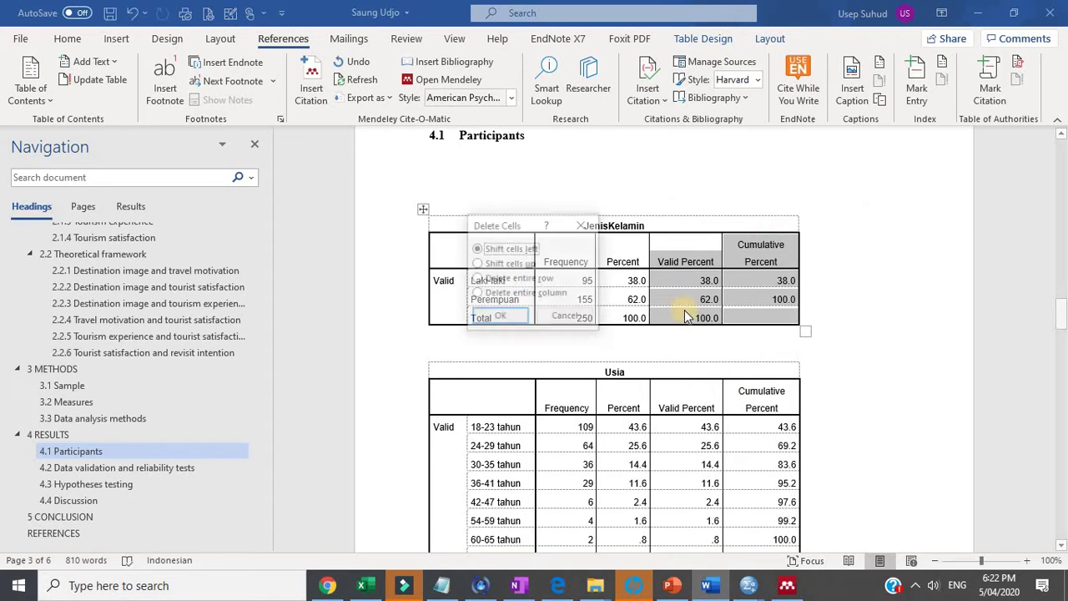
{"action": "left_click", "coordinate": [517, 293]}
{"action": "left_click", "coordinate": [501, 317]}
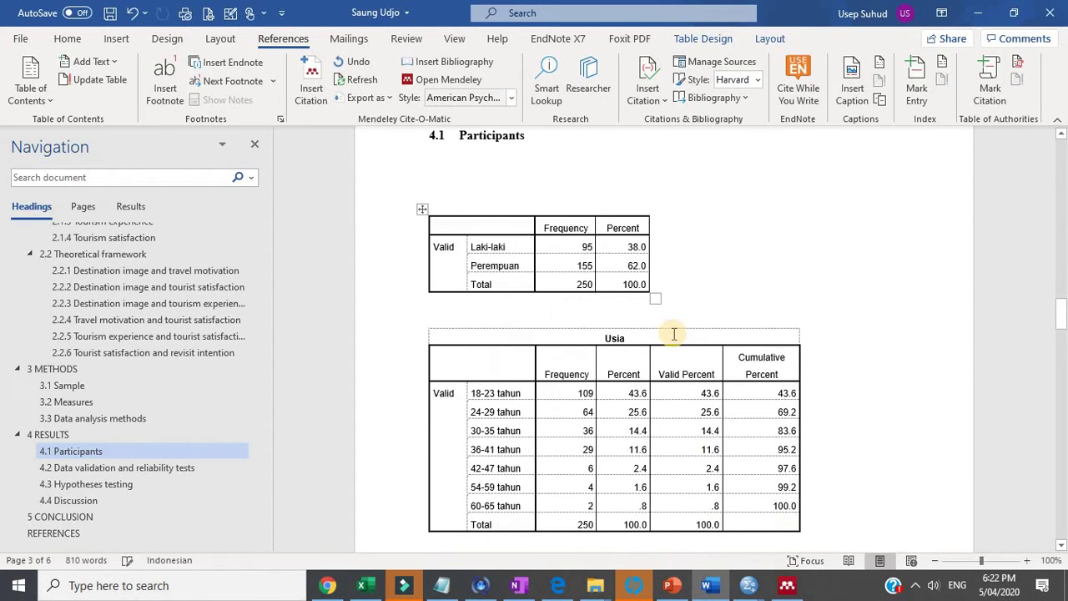
Delete the entire Valid Percent and Cumulative Percent columns from the Usia table.
{"action": "scroll", "coordinate": [693, 367], "scroll_direction": "down", "scroll_amount": 3}
{"action": "left_click_drag", "start_coordinate": [721, 406], "coordinate": [700, 299]}
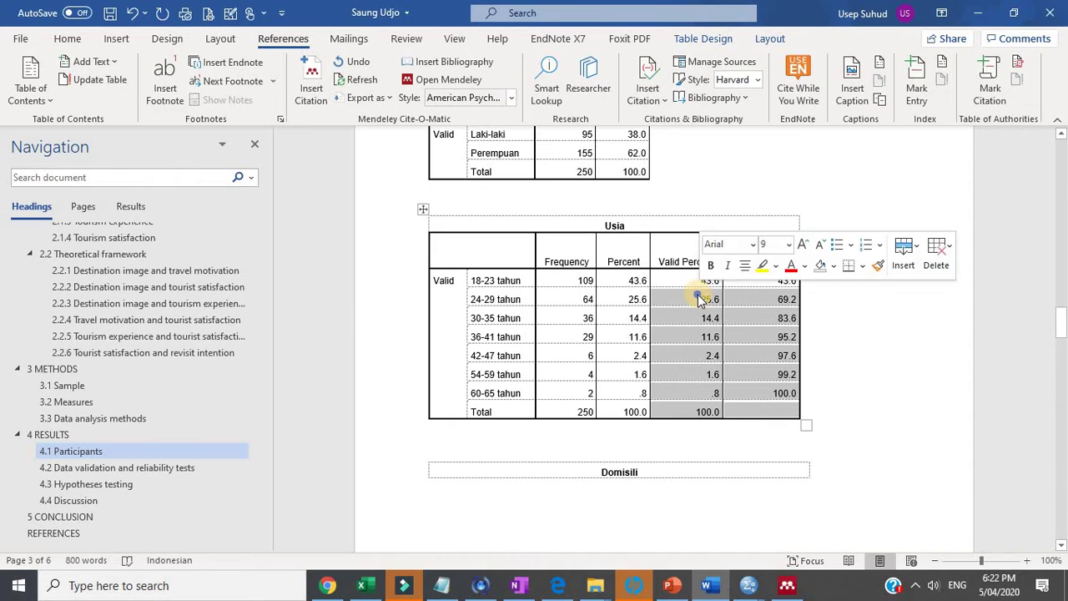
{"action": "right_click", "coordinate": [703, 292]}
{"action": "left_click", "coordinate": [762, 421]}
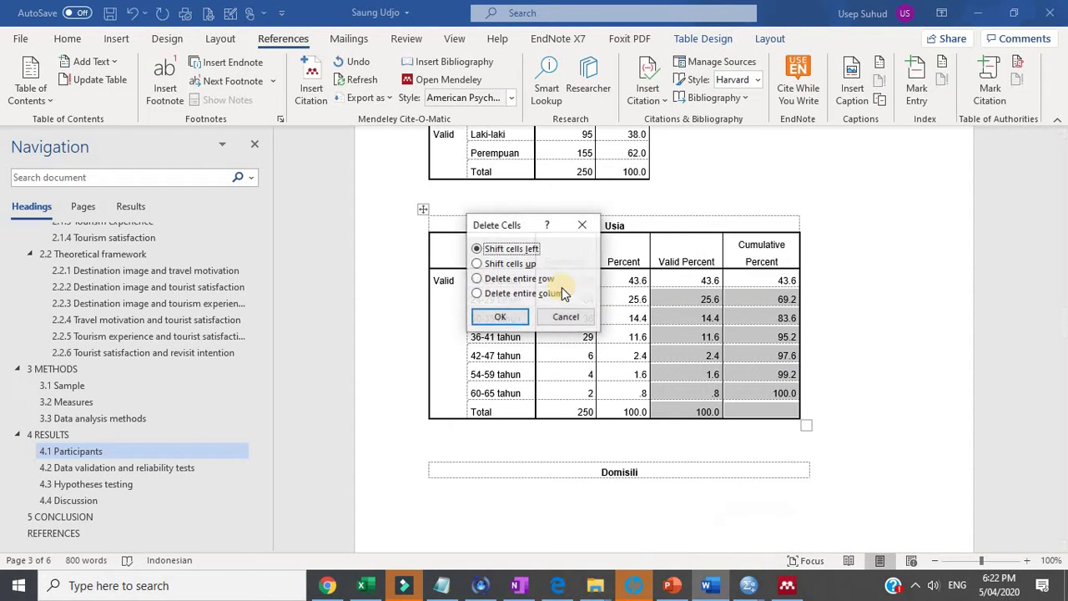
{"action": "left_click", "coordinate": [561, 293]}
{"action": "left_click", "coordinate": [501, 316]}
{"action": "scroll", "coordinate": [790, 352], "scroll_direction": "down", "scroll_amount": 3}
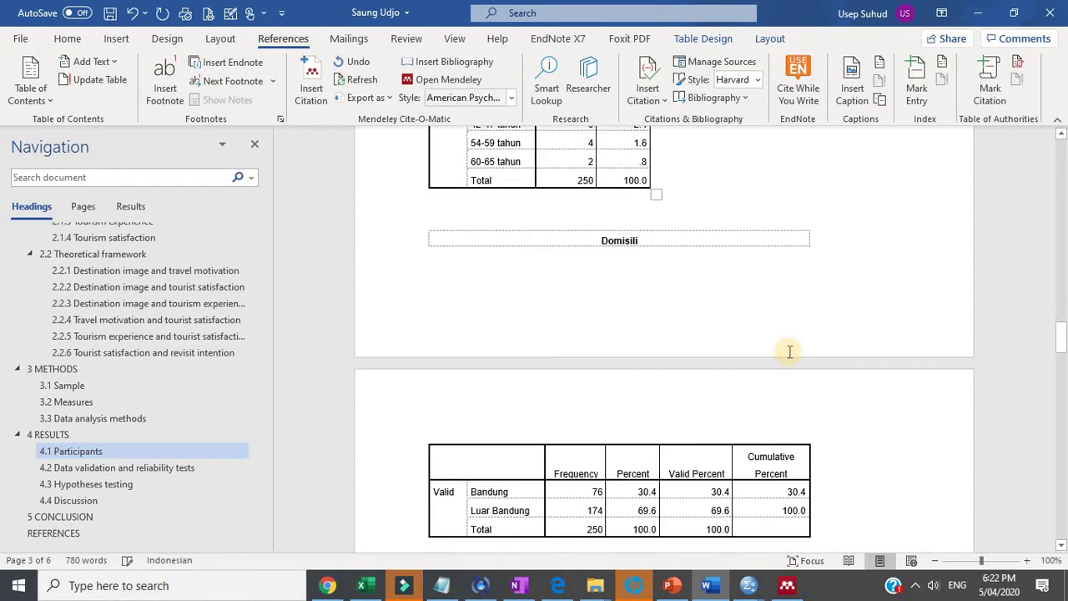
Delete the entire Valid Percent and Cumulative Percent columns from the Domisili table.
{"action": "scroll", "coordinate": [789, 351], "scroll_direction": "down", "scroll_amount": 3}
{"action": "left_click_drag", "start_coordinate": [740, 309], "coordinate": [698, 247]}
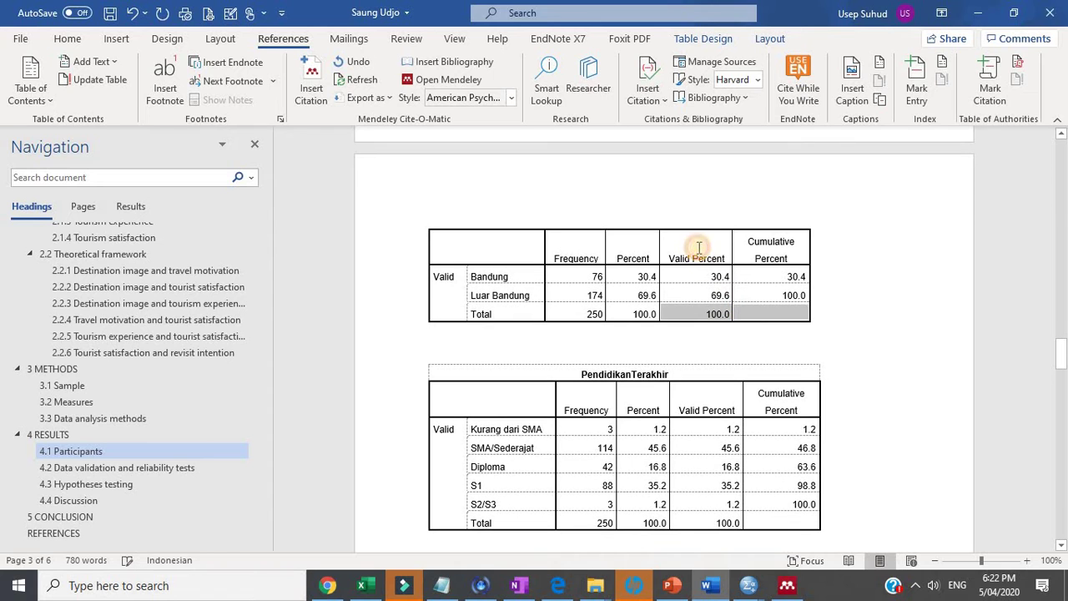
{"action": "right_click", "coordinate": [705, 309]}
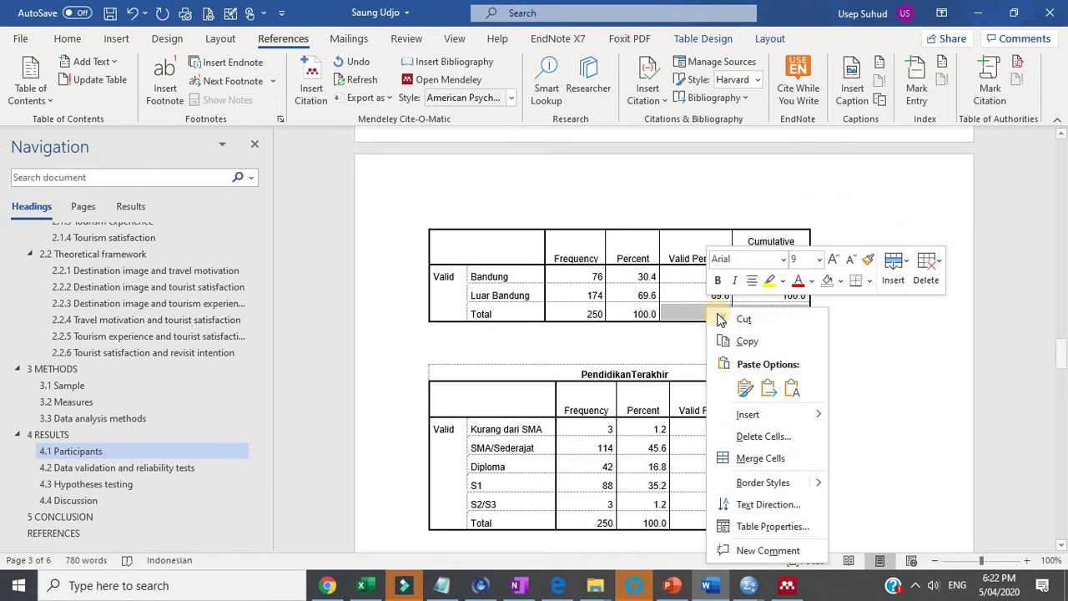
{"action": "left_click", "coordinate": [768, 435]}
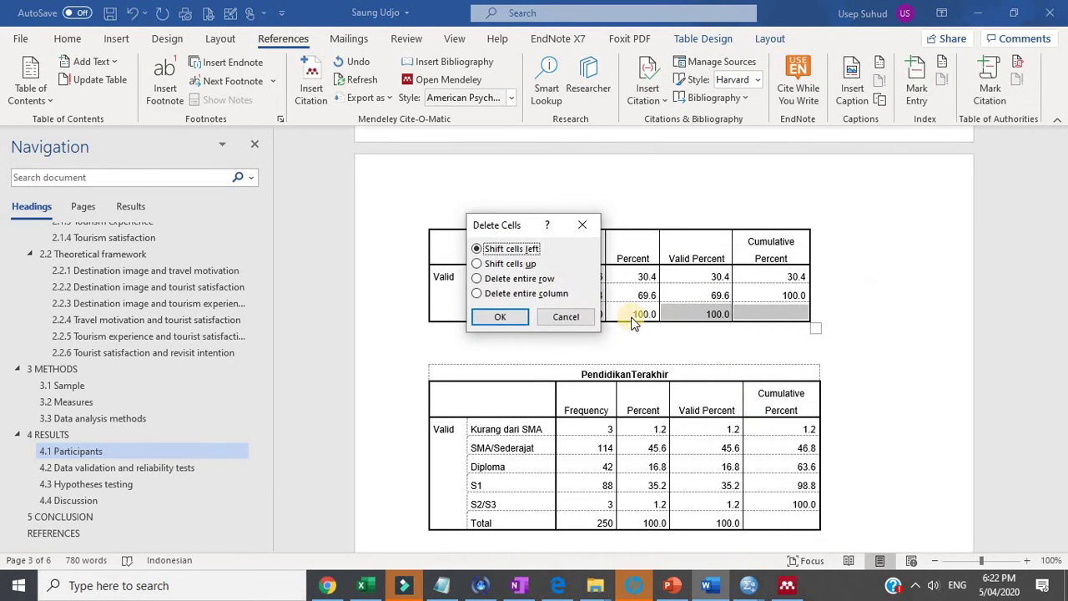
{"action": "left_click", "coordinate": [540, 295]}
{"action": "left_click", "coordinate": [505, 316]}
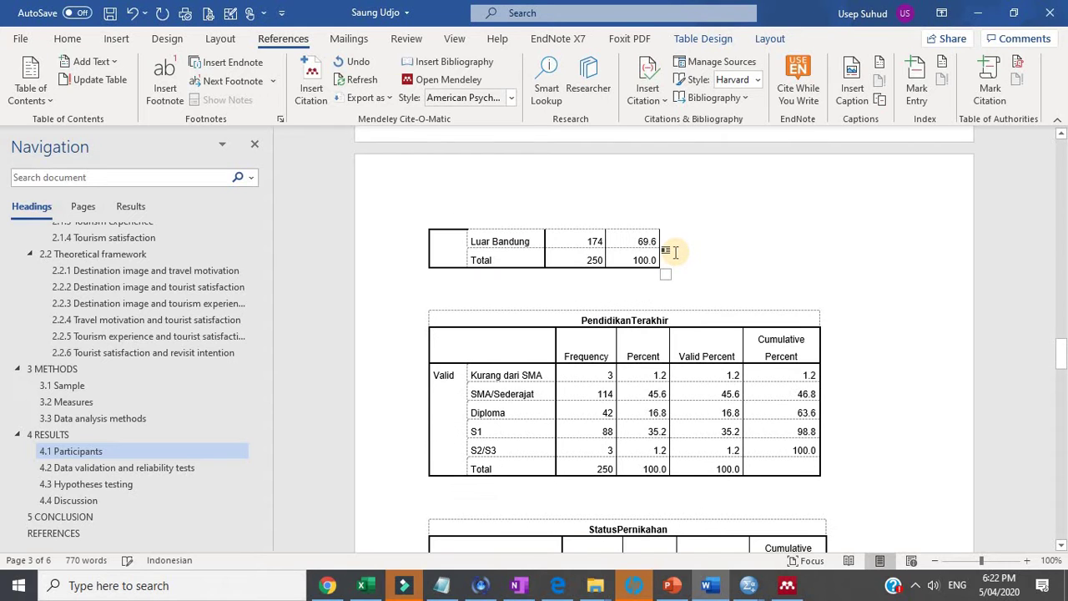
Delete the entire Valid Percent and Cumulative Percent columns from the PendidikanTerakhir table.
{"action": "scroll", "coordinate": [676, 252], "scroll_direction": "up", "scroll_amount": 3}
{"action": "scroll", "coordinate": [677, 250], "scroll_direction": "down", "scroll_amount": 5}
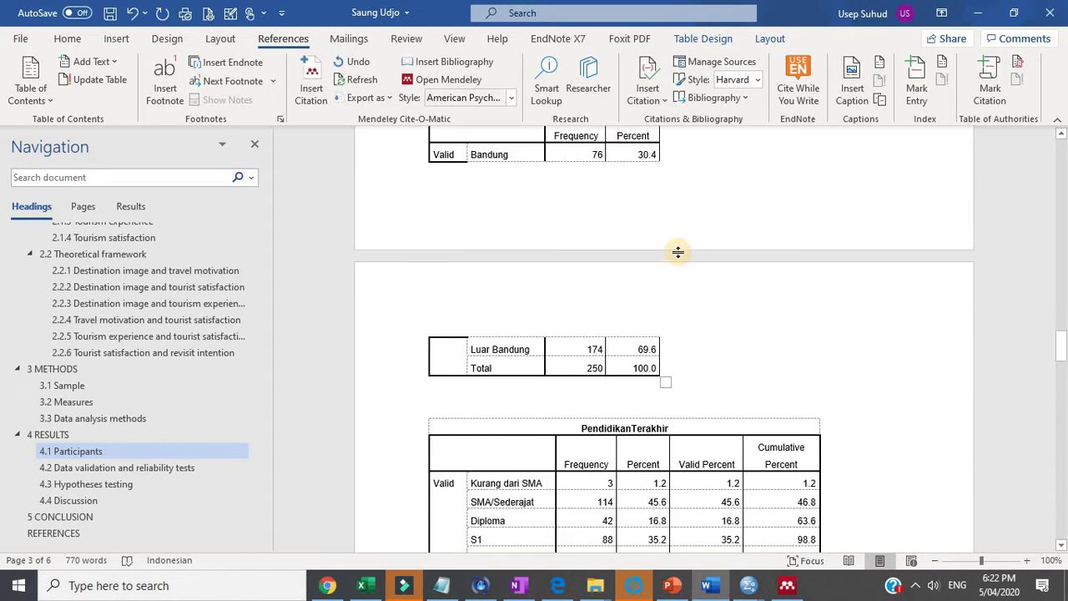
{"action": "left_click_drag", "start_coordinate": [780, 391], "coordinate": [699, 317]}
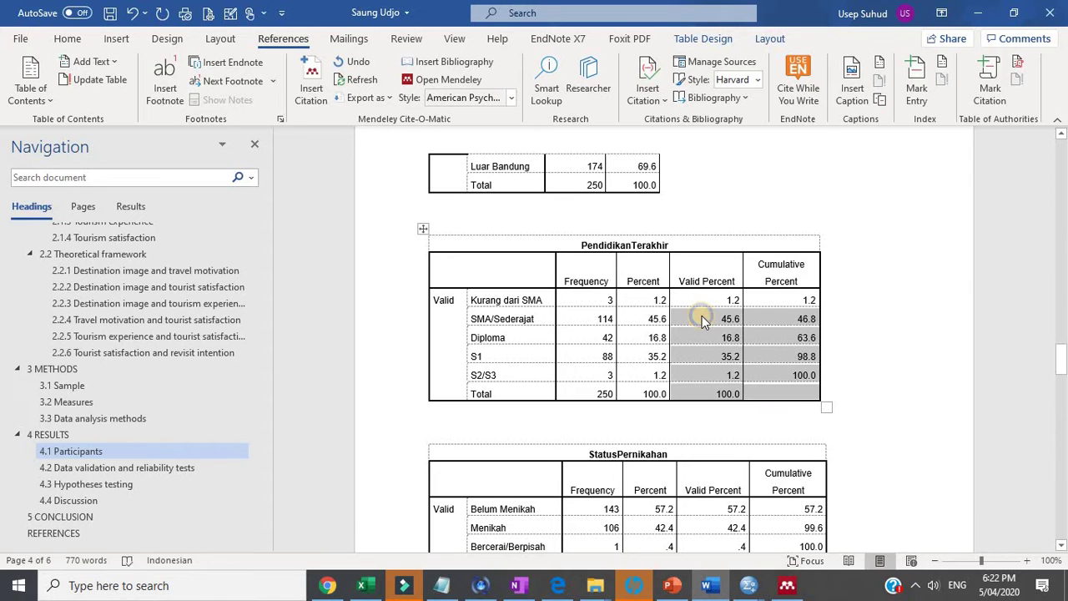
{"action": "right_click", "coordinate": [729, 323]}
{"action": "left_click", "coordinate": [772, 188]}
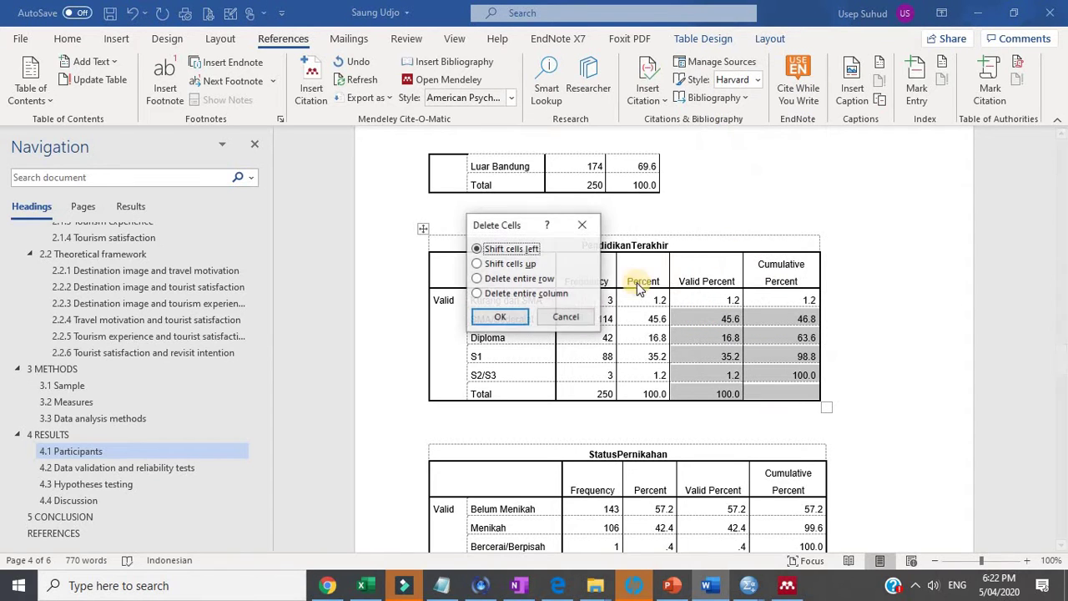
{"action": "left_click", "coordinate": [551, 294]}
{"action": "left_click", "coordinate": [500, 317]}
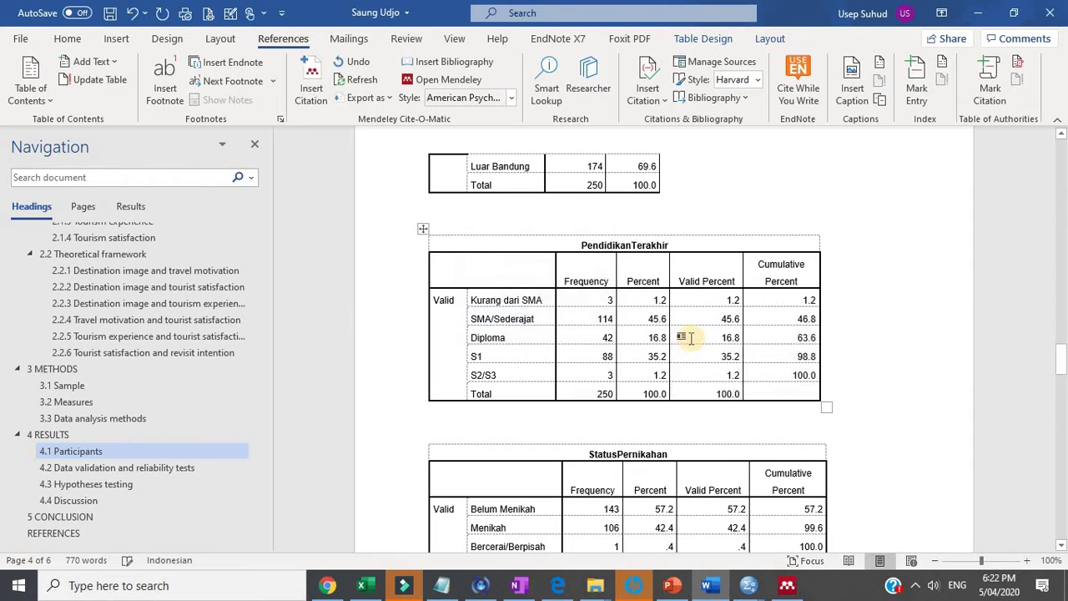
Delete the entire Valid Percent and Cumulative Percent columns from the StatusPernikahan table.
{"action": "scroll", "coordinate": [751, 347], "scroll_direction": "down", "scroll_amount": 6}
{"action": "left_click_drag", "start_coordinate": [766, 336], "coordinate": [723, 288]}
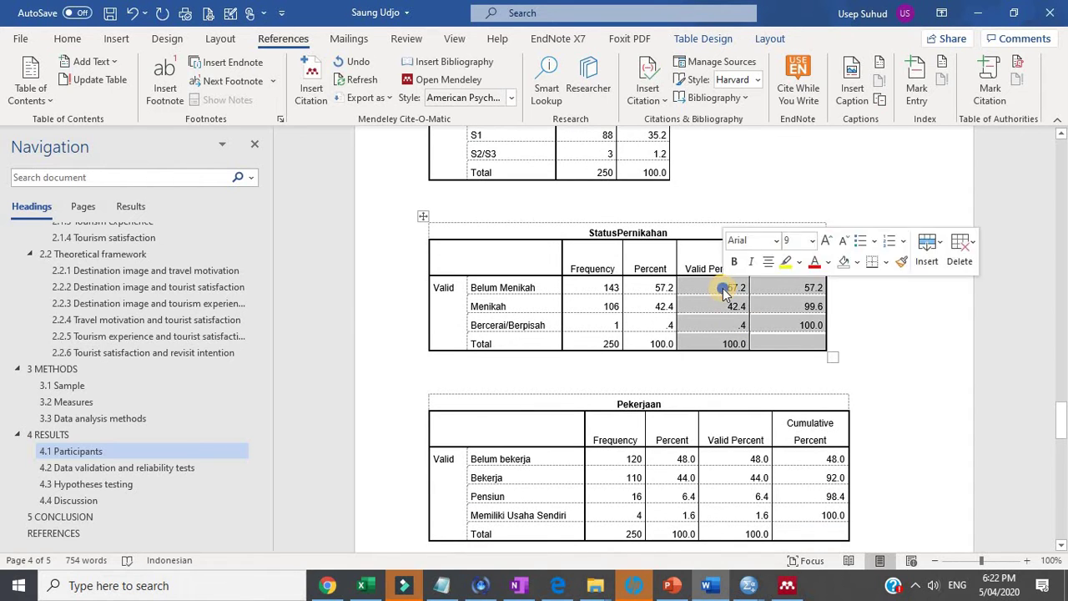
{"action": "right_click", "coordinate": [723, 288]}
{"action": "left_click", "coordinate": [772, 417]}
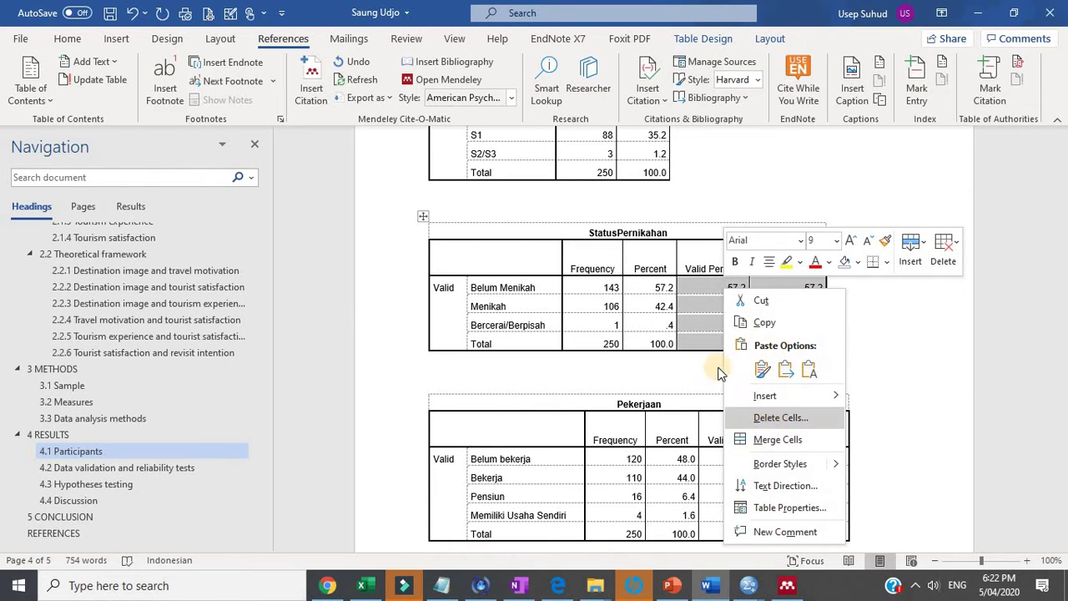
{"action": "left_click", "coordinate": [541, 294]}
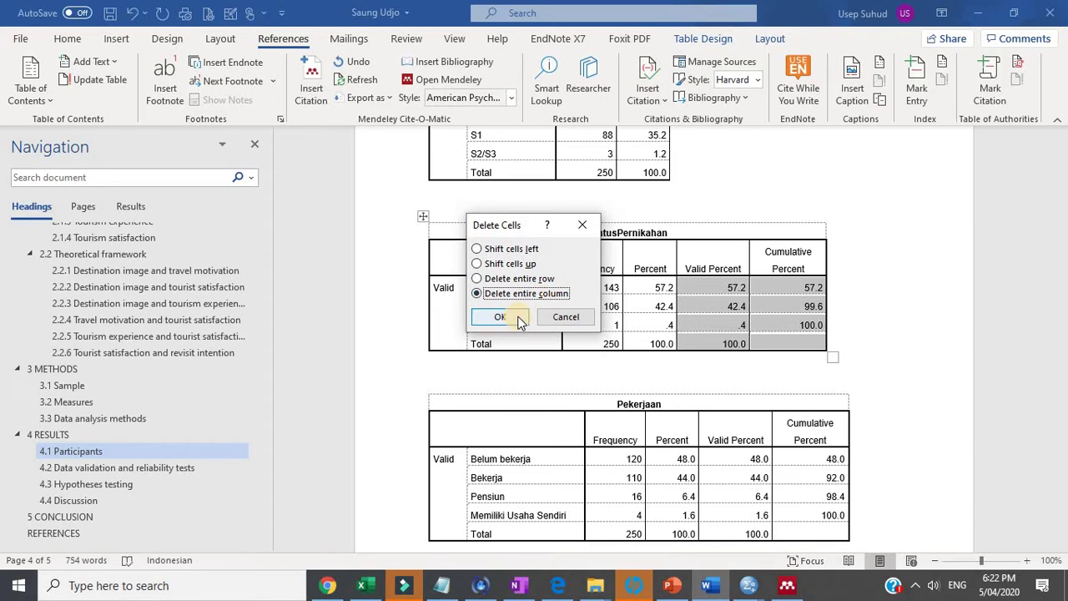
{"action": "left_click", "coordinate": [515, 317]}
Delete the entire Valid Percent and Cumulative Percent columns from the Pekerjaan table.
{"action": "scroll", "coordinate": [783, 332], "scroll_direction": "down", "scroll_amount": 3}
{"action": "scroll", "coordinate": [783, 332], "scroll_direction": "down", "scroll_amount": 2}
{"action": "left_click_drag", "start_coordinate": [785, 351], "coordinate": [731, 259]}
{"action": "right_click", "coordinate": [731, 258]}
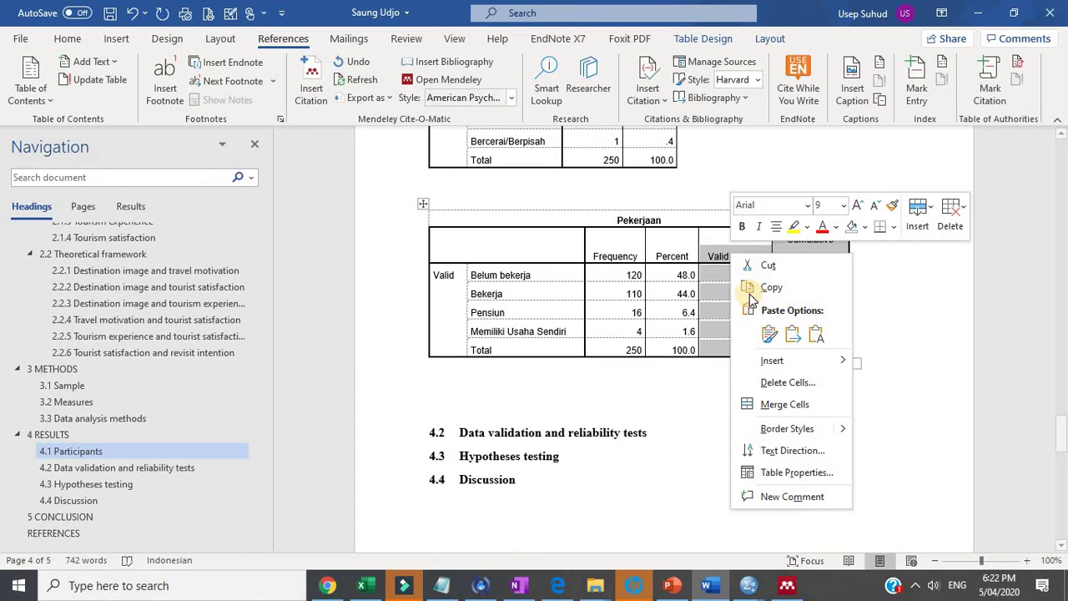
{"action": "left_click", "coordinate": [776, 380]}
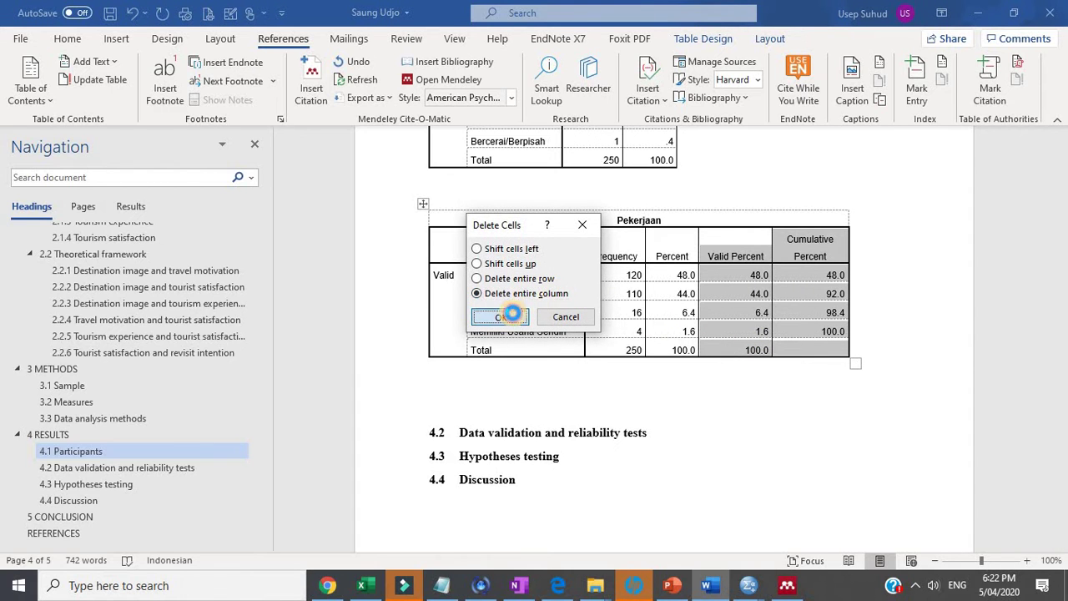
{"action": "left_click", "coordinate": [512, 316]}
Remove the whole Domisili table with the Bandung and Luar Bandung rows from the Participants section.
{"action": "scroll", "coordinate": [606, 253], "scroll_direction": "up", "scroll_amount": 10}
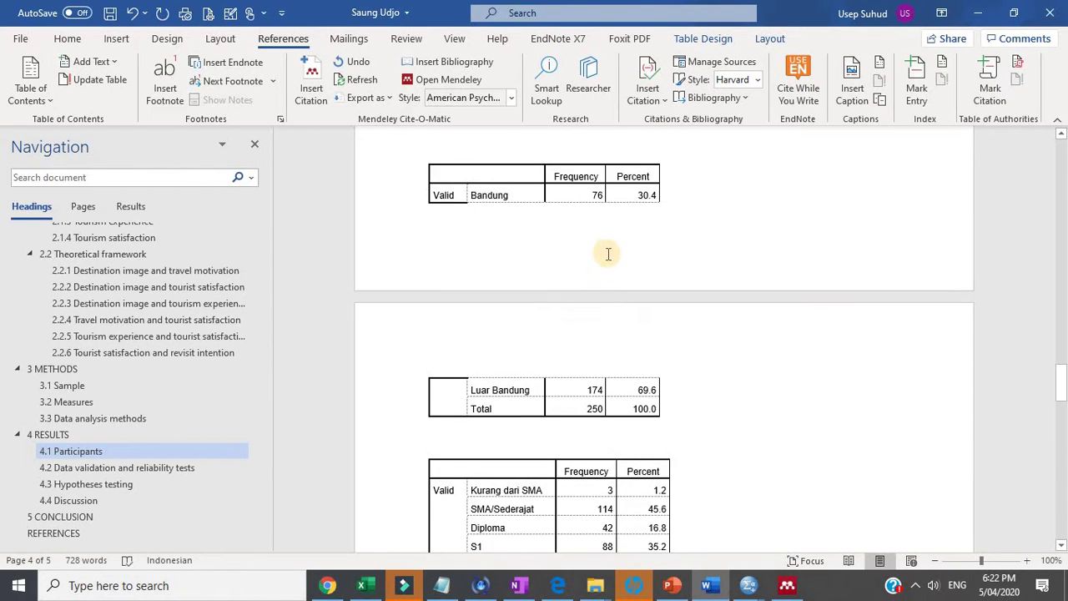
{"action": "scroll", "coordinate": [609, 253], "scroll_direction": "up", "scroll_amount": 4}
{"action": "left_click_drag", "start_coordinate": [517, 301], "coordinate": [447, 473]}
{"action": "key", "text": "Delete"}
Delete the blank lines between the gender table and the age table so the two tables join.
{"action": "scroll", "coordinate": [529, 328], "scroll_direction": "up", "scroll_amount": 4}
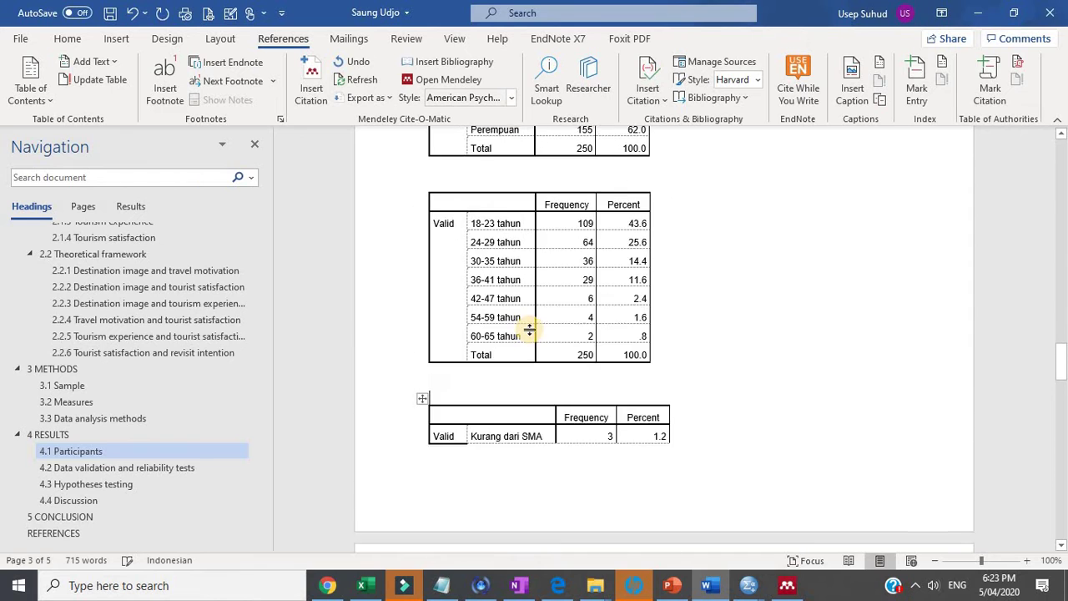
{"action": "scroll", "coordinate": [529, 328], "scroll_direction": "up", "scroll_amount": 4}
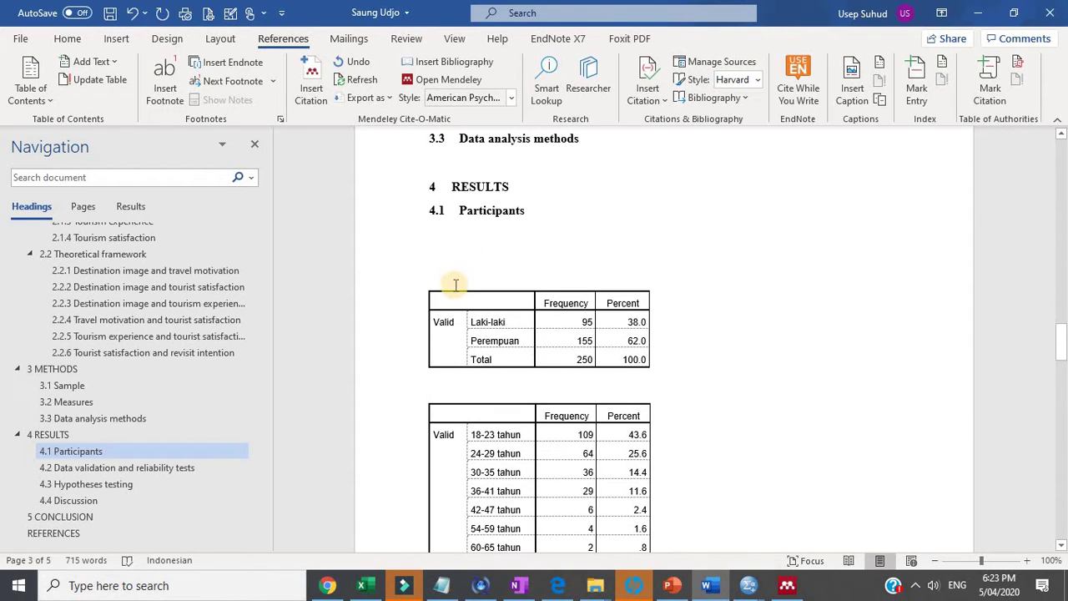
{"action": "left_click", "coordinate": [456, 381]}
{"action": "key", "text": "Delete"}
{"action": "key", "text": "Delete"}
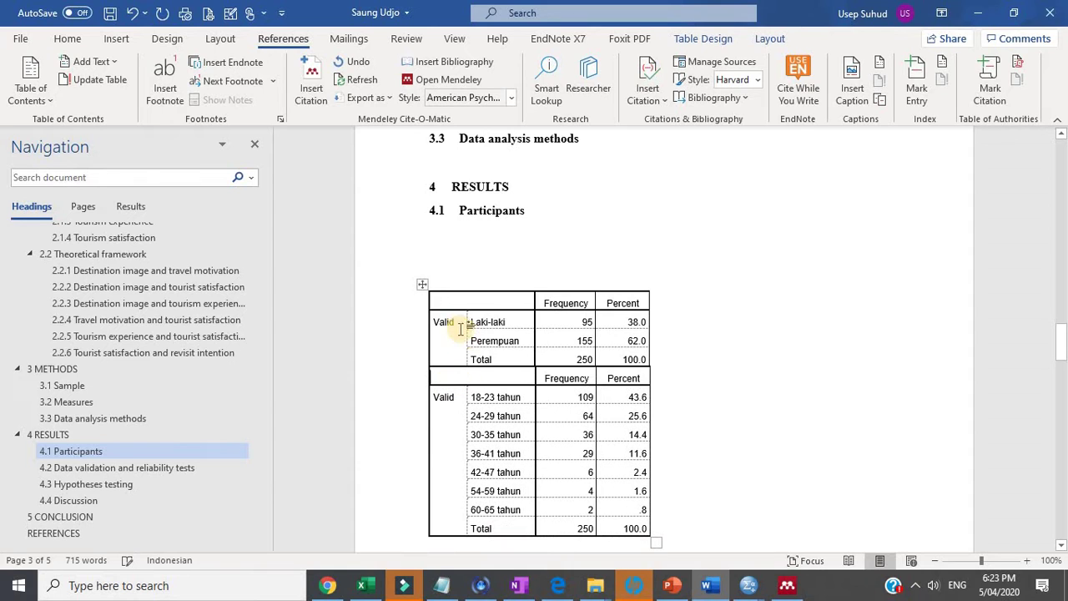
Replace the Valid labels with Sex in the gender block and Age in the age block.
{"action": "left_click_drag", "start_coordinate": [457, 325], "coordinate": [434, 320]}
{"action": "type", "text": "Sex"}
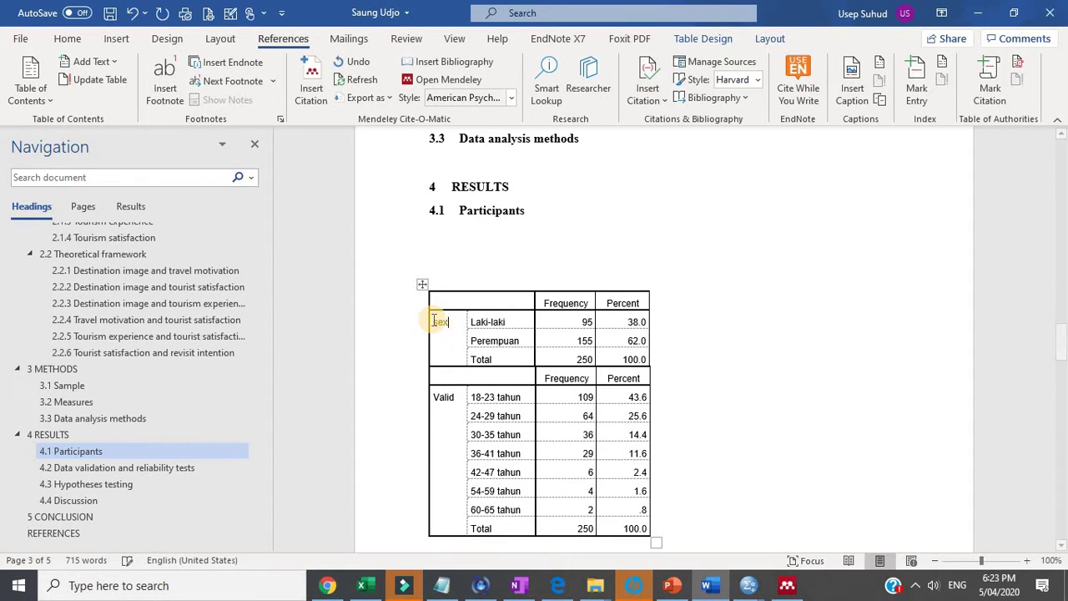
{"action": "left_click_drag", "start_coordinate": [454, 395], "coordinate": [435, 396]}
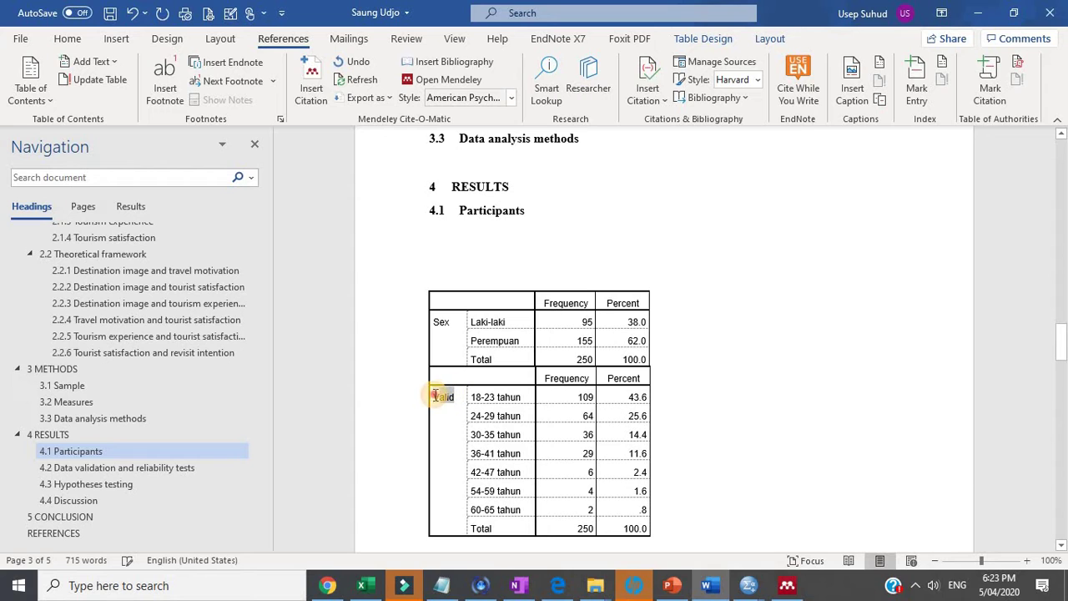
{"action": "type", "text": "Age"}
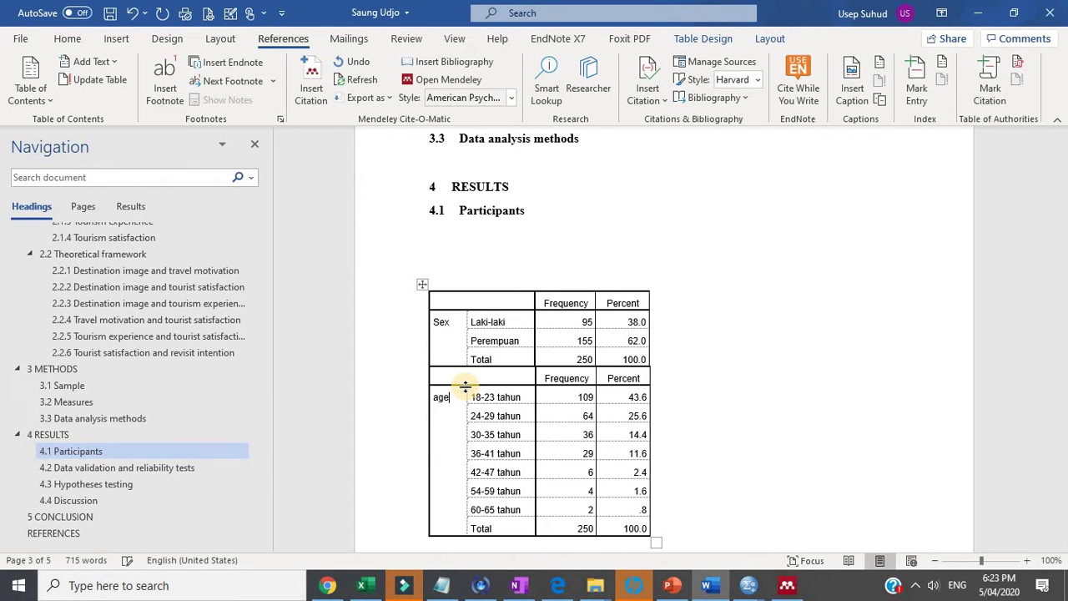
Join the education table directly below the Age block and replace its Valid label with Education.
{"action": "scroll", "coordinate": [555, 367], "scroll_direction": "down", "scroll_amount": 3}
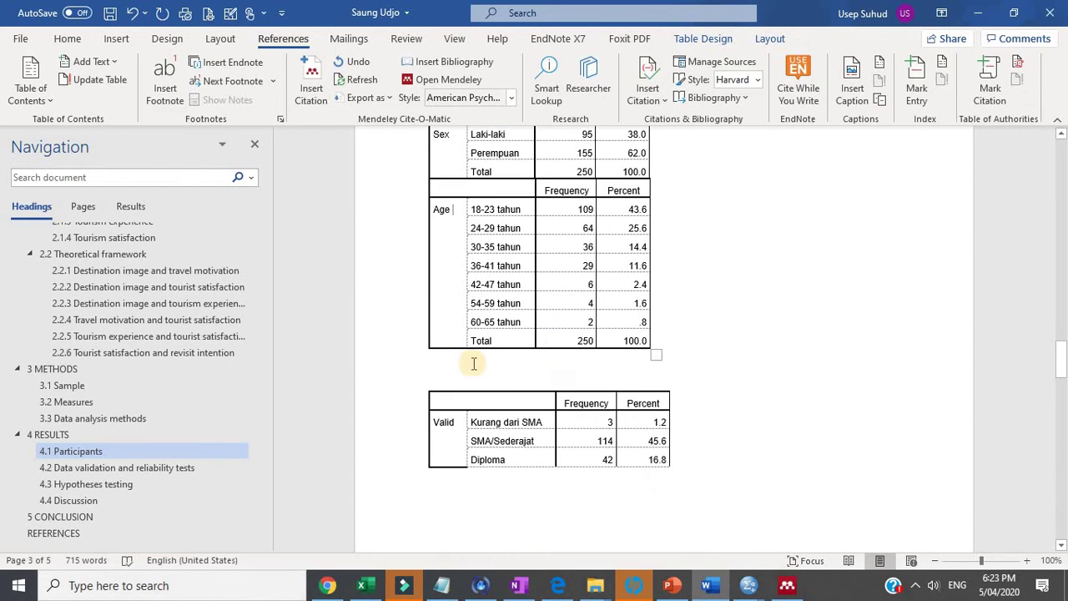
{"action": "key", "text": "Delete"}
{"action": "key", "text": "Delete"}
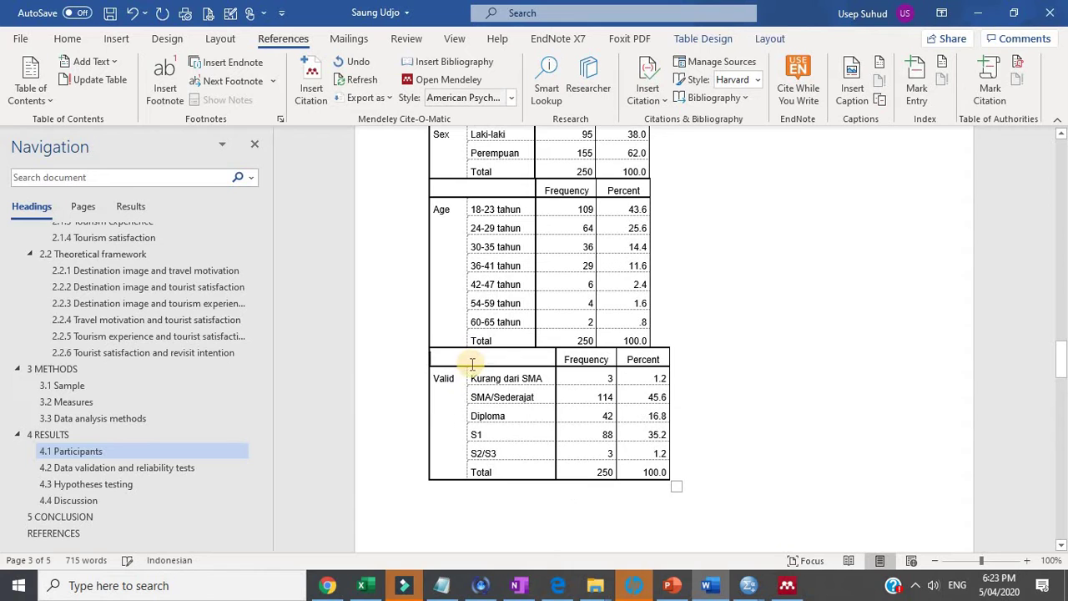
{"action": "key", "text": "BackSpace"}
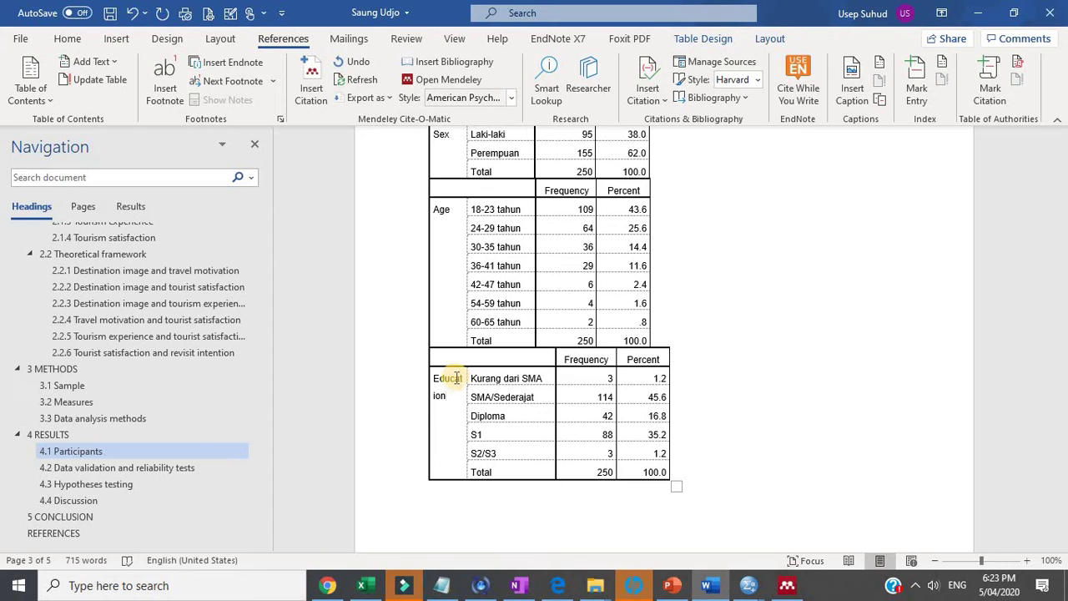
Replace the Valid label of the table starting with Belum Menikah with Marital status.
{"action": "scroll", "coordinate": [446, 376], "scroll_direction": "down", "scroll_amount": 8}
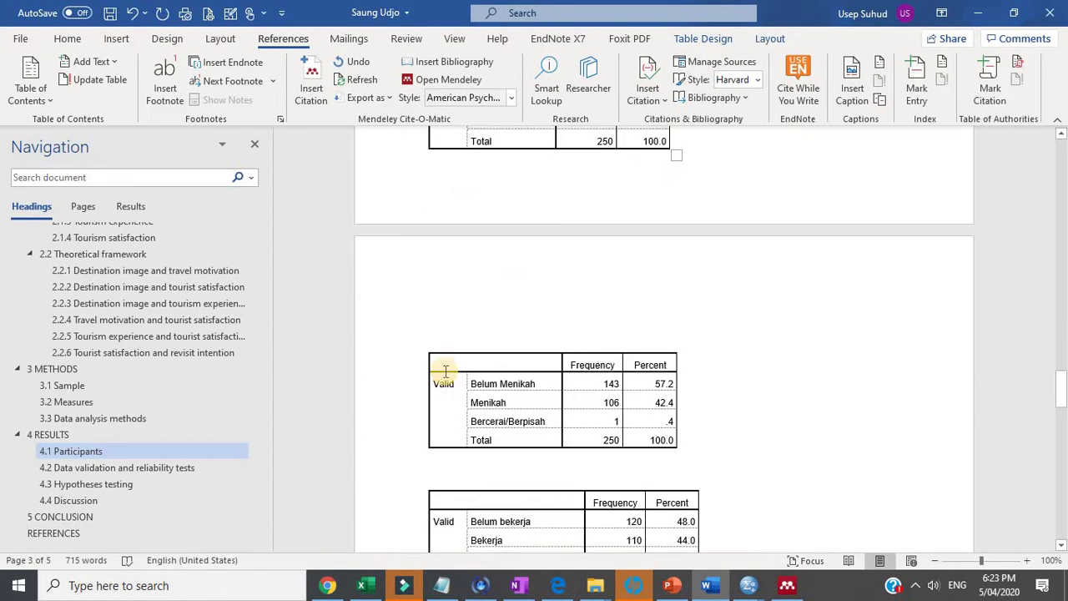
{"action": "scroll", "coordinate": [450, 417], "scroll_direction": "up", "scroll_amount": 2}
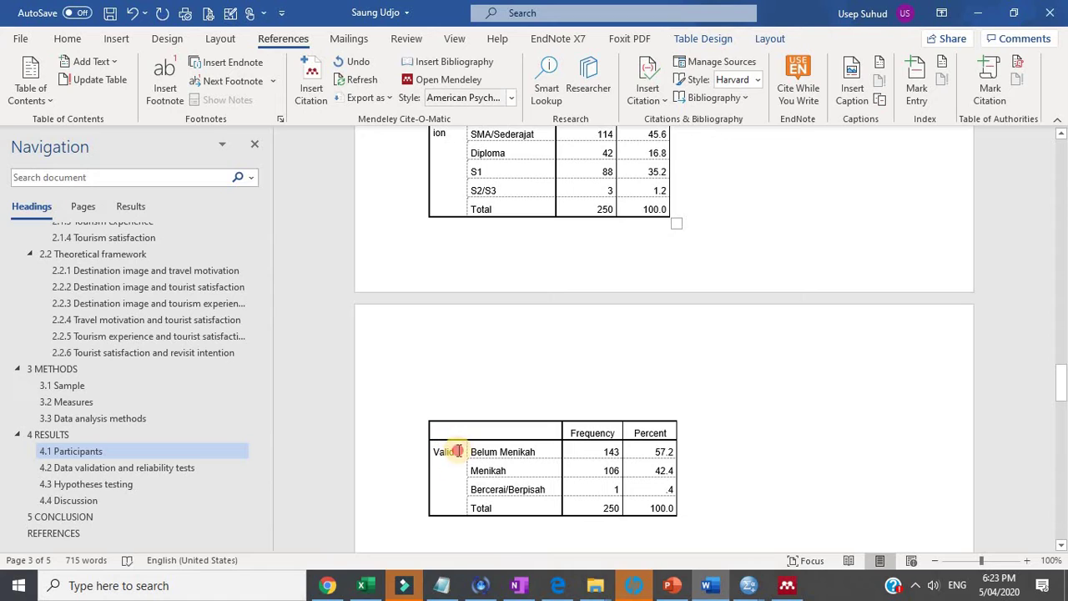
{"action": "key", "text": "BackSpace"}
{"action": "key", "text": "BackSpace"}
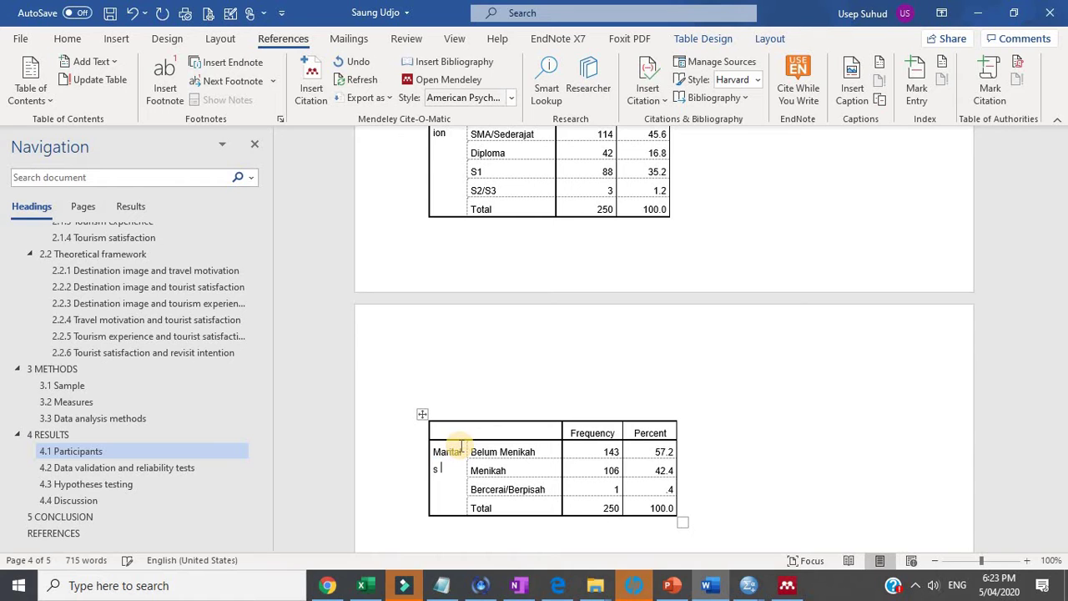
{"action": "type", "text": "us"}
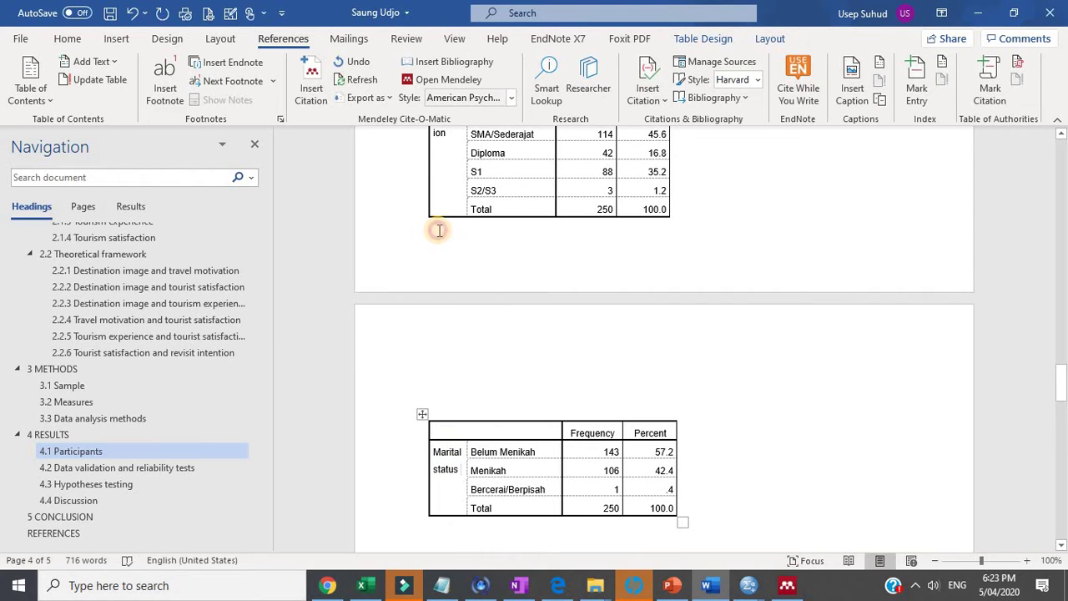
AutoFit the combined Sex, Age and Education table to the window width.
{"action": "scroll", "coordinate": [437, 231], "scroll_direction": "up", "scroll_amount": 10}
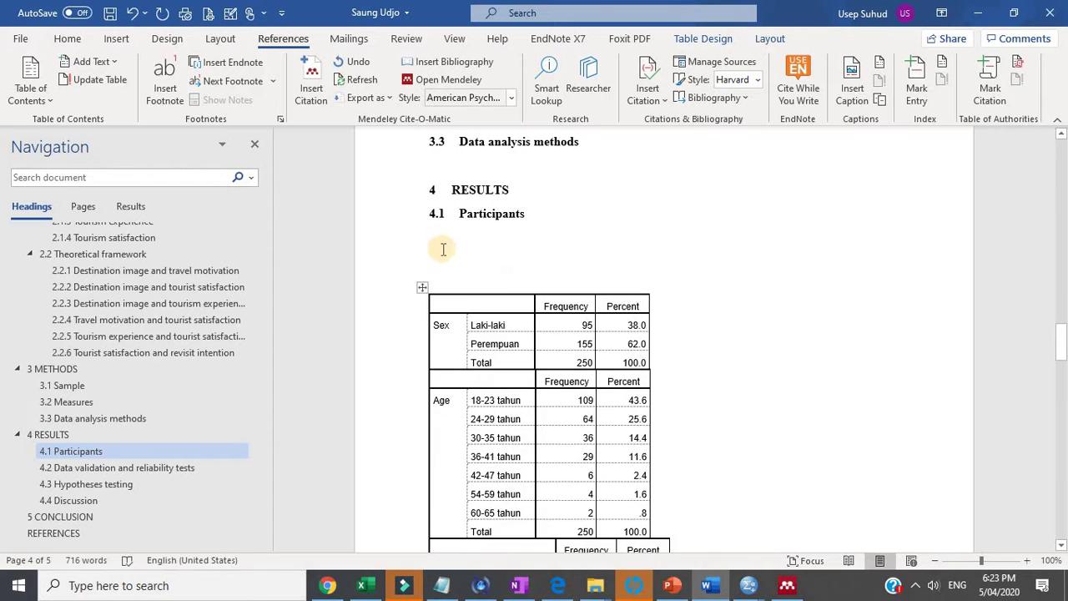
{"action": "left_click", "coordinate": [421, 287]}
{"action": "right_click", "coordinate": [421, 286]}
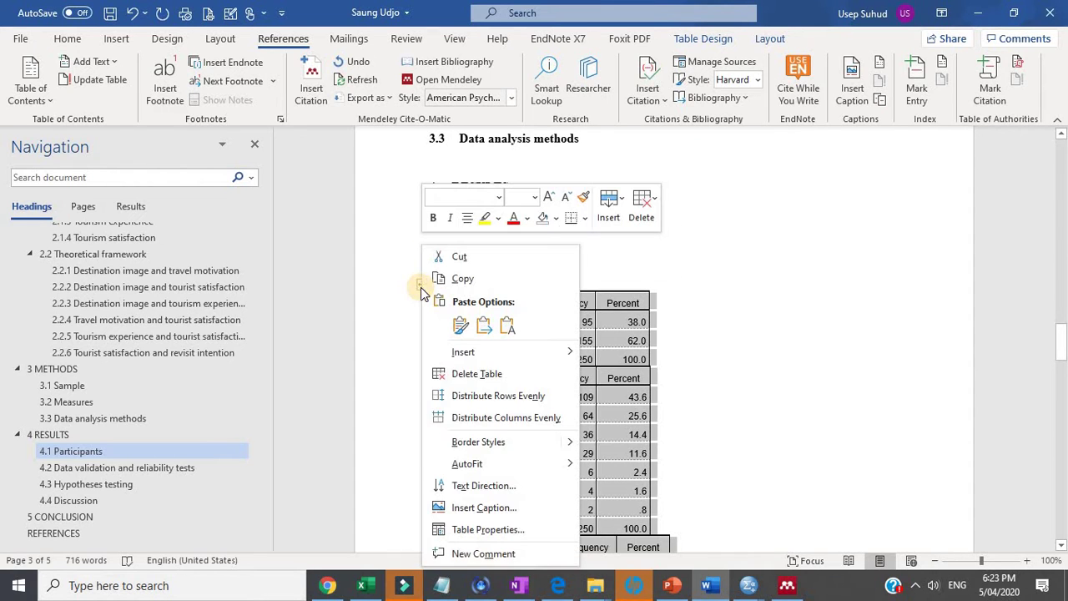
{"action": "mouse_move", "coordinate": [549, 463]}
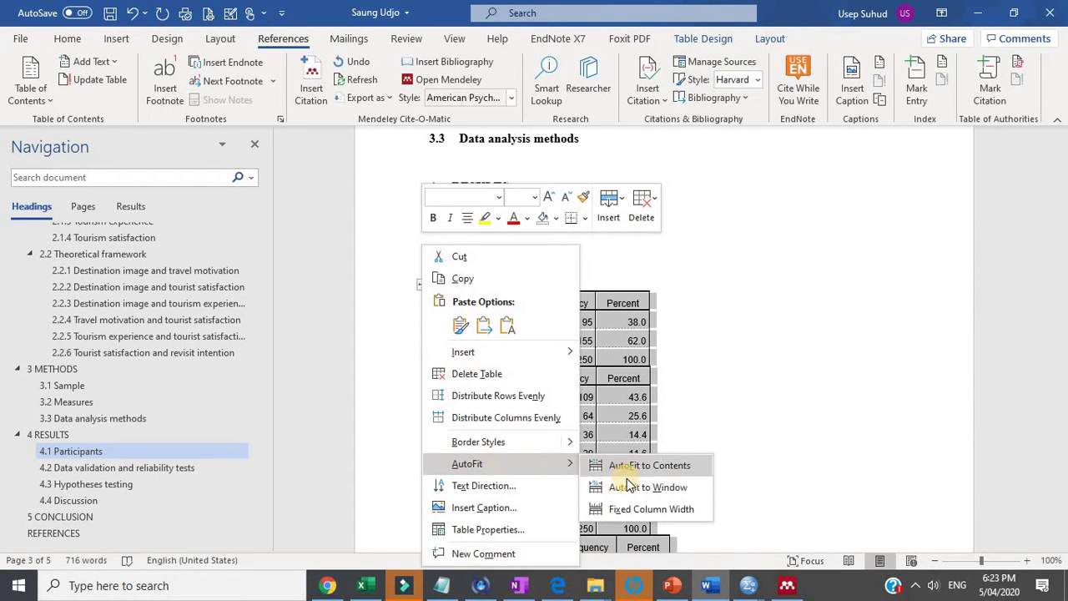
{"action": "left_click", "coordinate": [628, 485]}
{"action": "scroll", "coordinate": [626, 461], "scroll_direction": "down", "scroll_amount": 8}
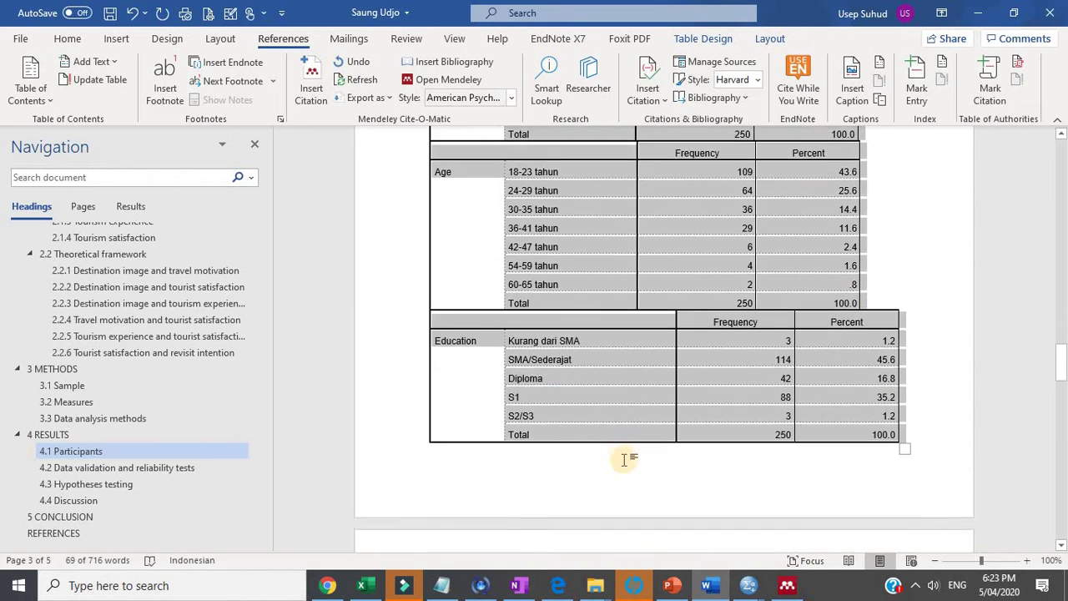
{"action": "left_click", "coordinate": [528, 465]}
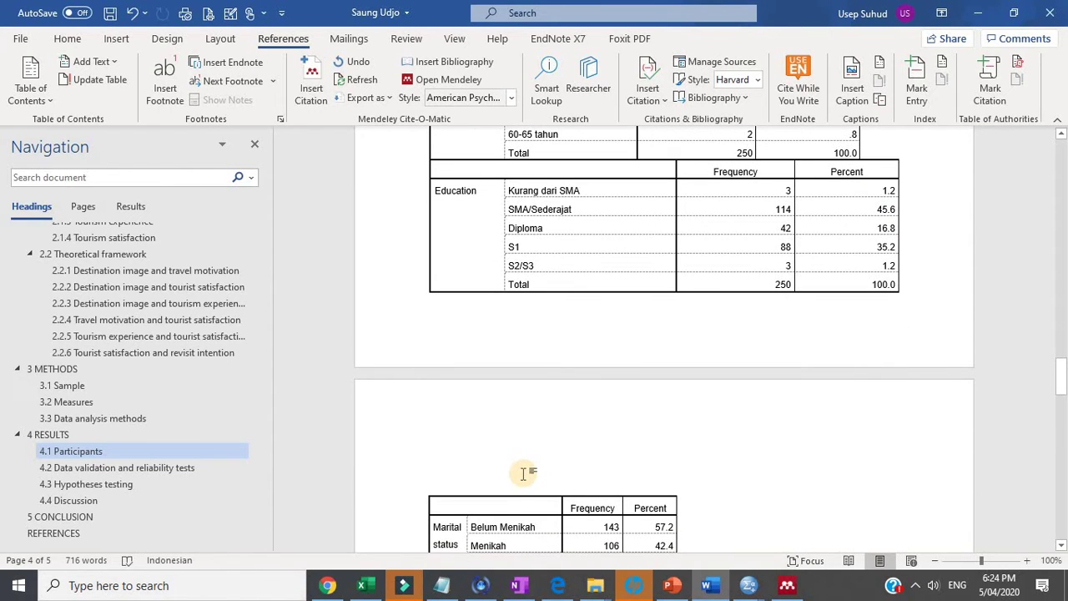
AutoFit the Marital status table to the window and place the cursor on the blank line above it.
{"action": "left_click", "coordinate": [423, 492]}
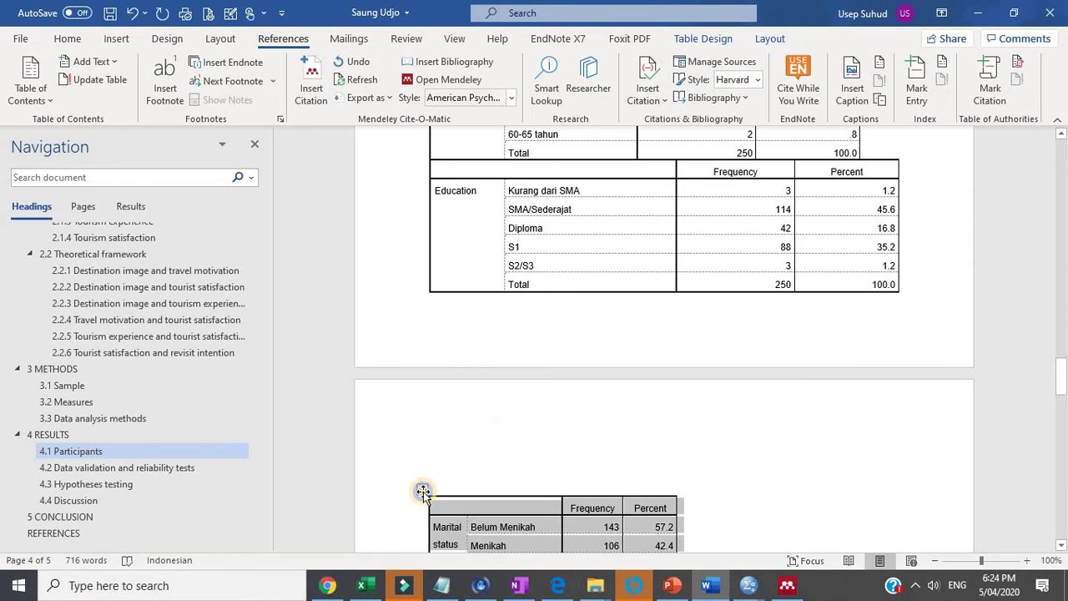
{"action": "right_click", "coordinate": [423, 492]}
{"action": "mouse_move", "coordinate": [509, 399]}
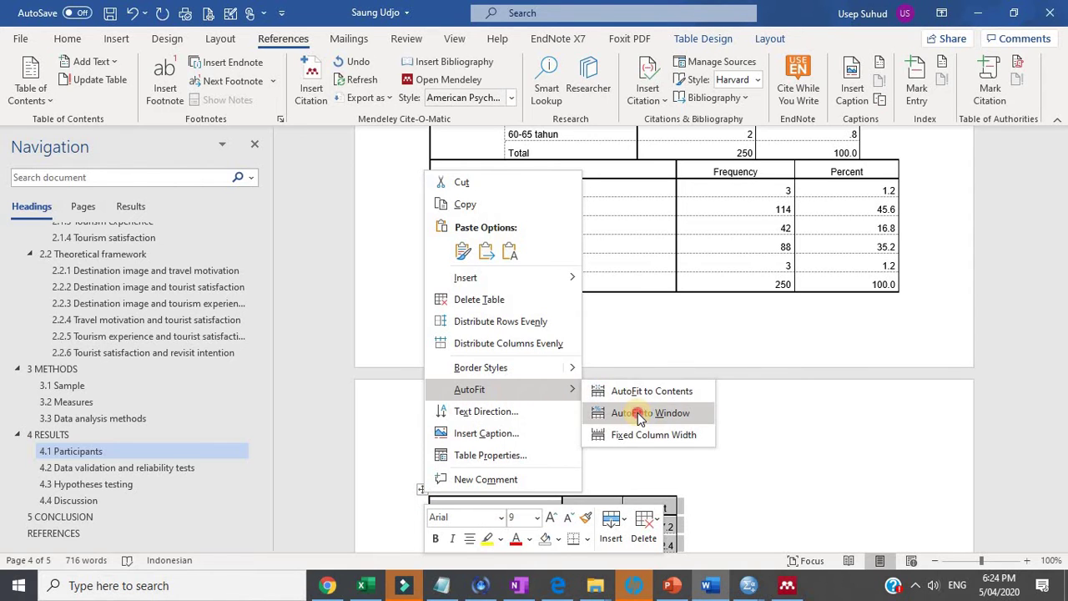
{"action": "left_click", "coordinate": [633, 410]}
{"action": "scroll", "coordinate": [499, 330], "scroll_direction": "down", "scroll_amount": 2}
{"action": "scroll", "coordinate": [498, 330], "scroll_direction": "down", "scroll_amount": 2}
{"action": "left_click", "coordinate": [484, 305]}
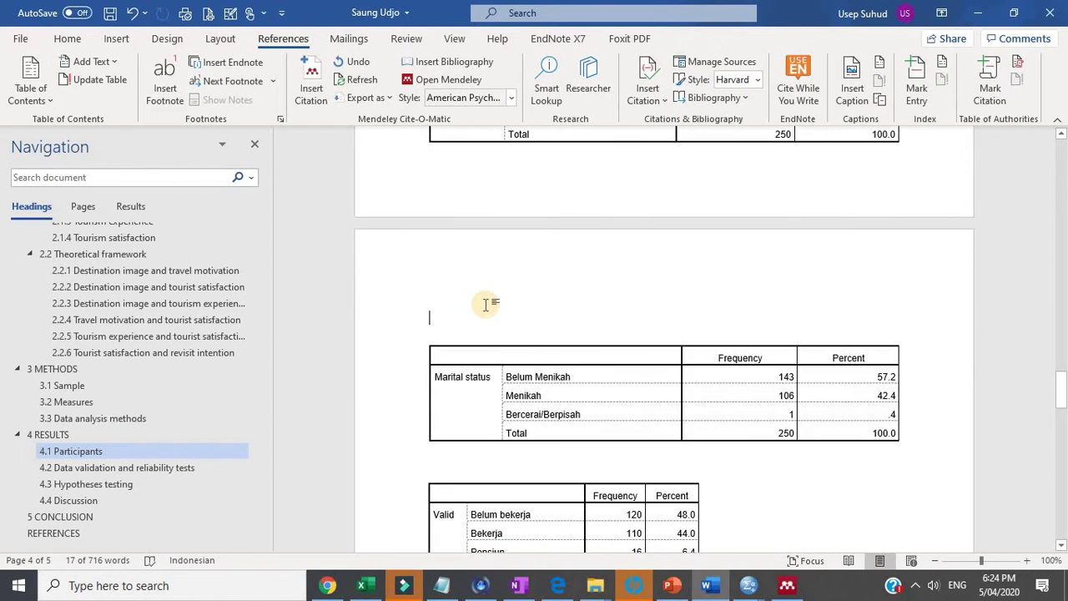
Remove the blank lines above the Marital status table to join it directly below the Education block.
{"action": "key", "text": "Delete"}
{"action": "key", "text": "Delete"}
{"action": "scroll", "coordinate": [477, 317], "scroll_direction": "down", "scroll_amount": 4}
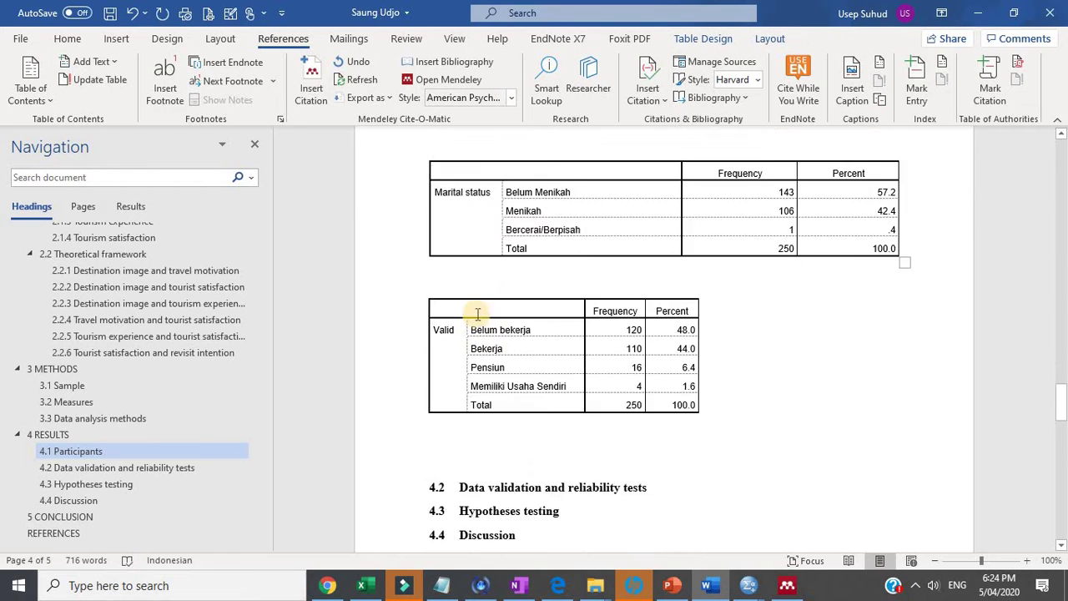
AutoFit the table starting with Belum bekerja to the window width.
{"action": "left_click", "coordinate": [423, 248]}
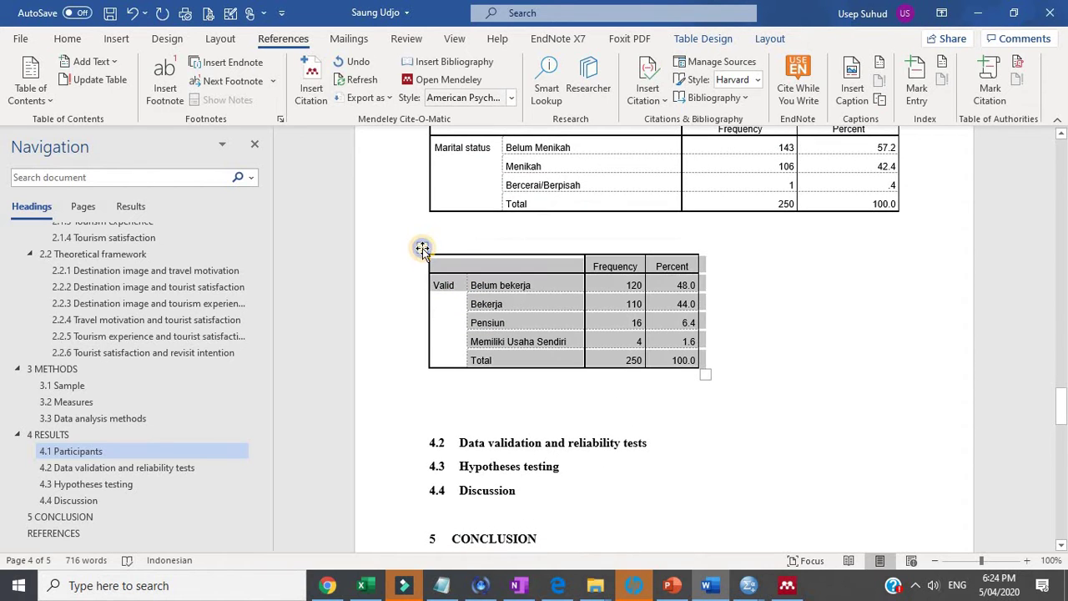
{"action": "right_click", "coordinate": [422, 249]}
{"action": "mouse_move", "coordinate": [564, 464]}
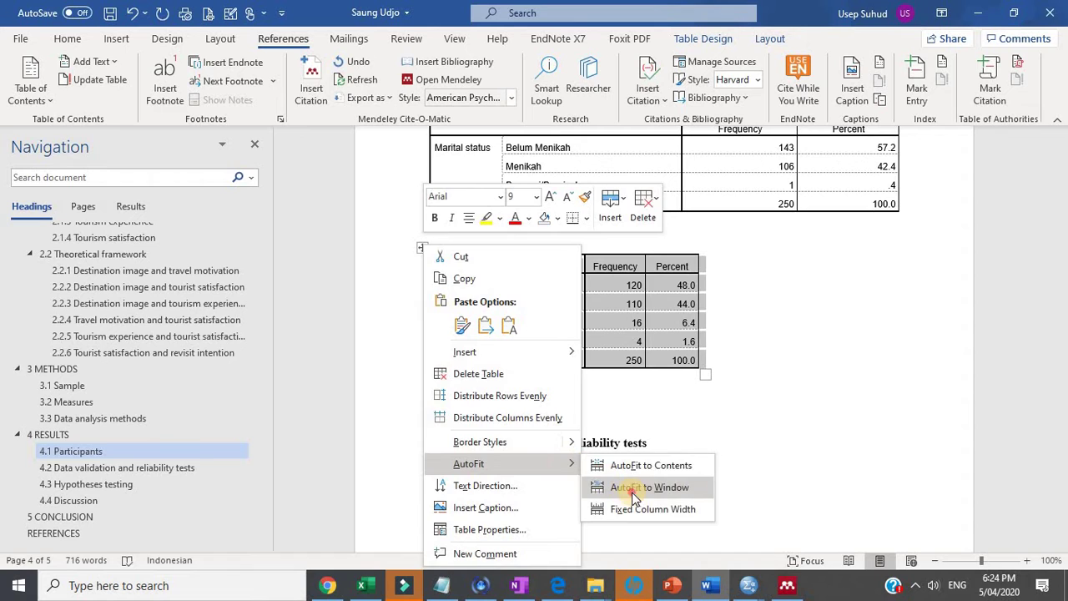
{"action": "left_click", "coordinate": [626, 490]}
Join the Belum bekerja table directly below the Marital status block and replace its Valid label with Occupational status.
{"action": "left_click", "coordinate": [529, 230]}
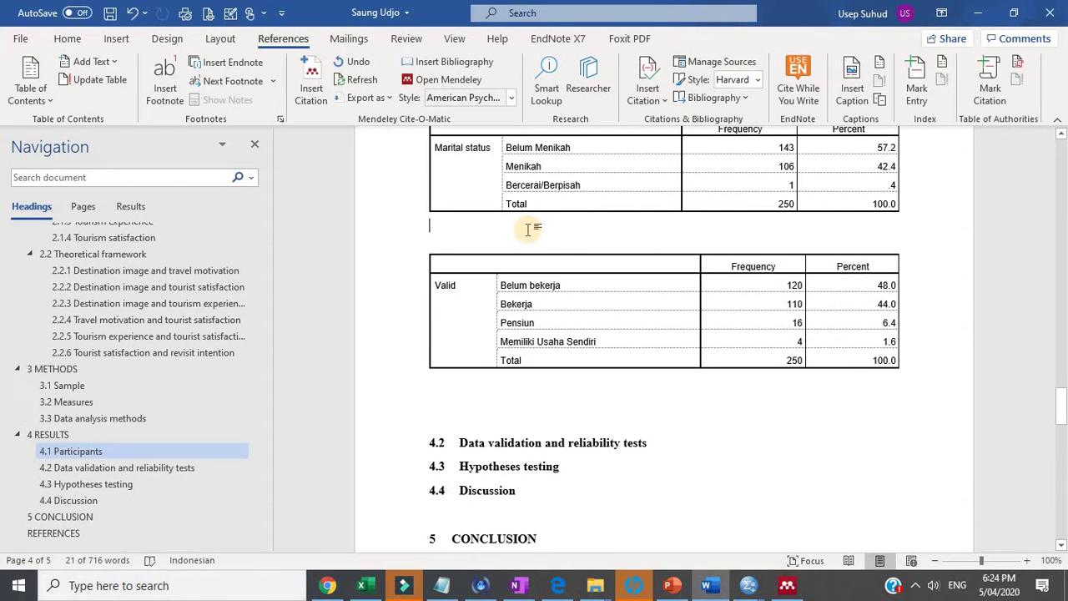
{"action": "key", "text": "Delete"}
{"action": "key", "text": "Delete"}
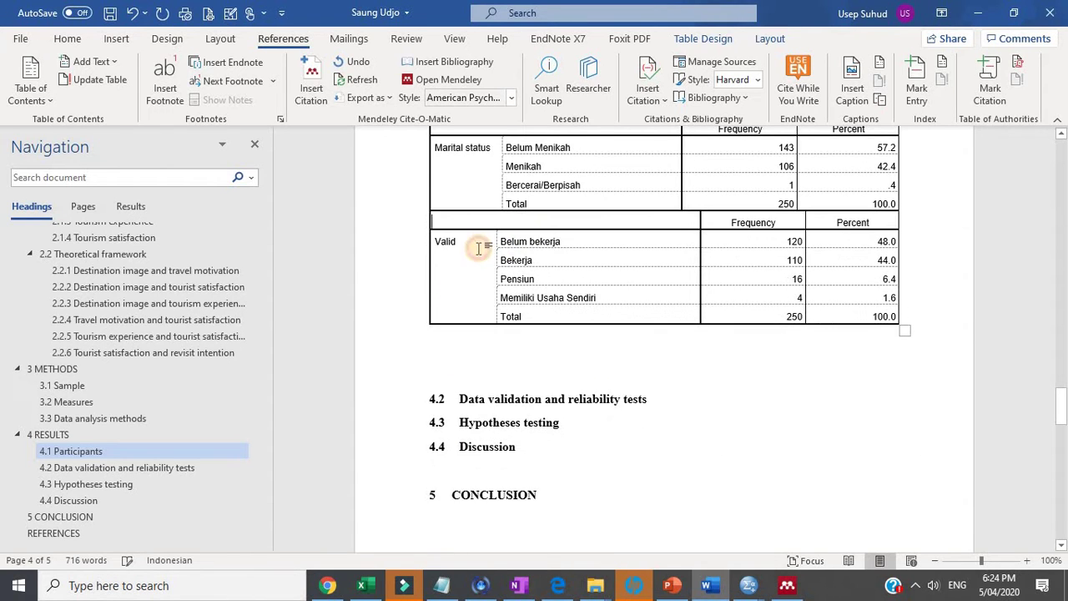
{"action": "key", "text": "BackSpace"}
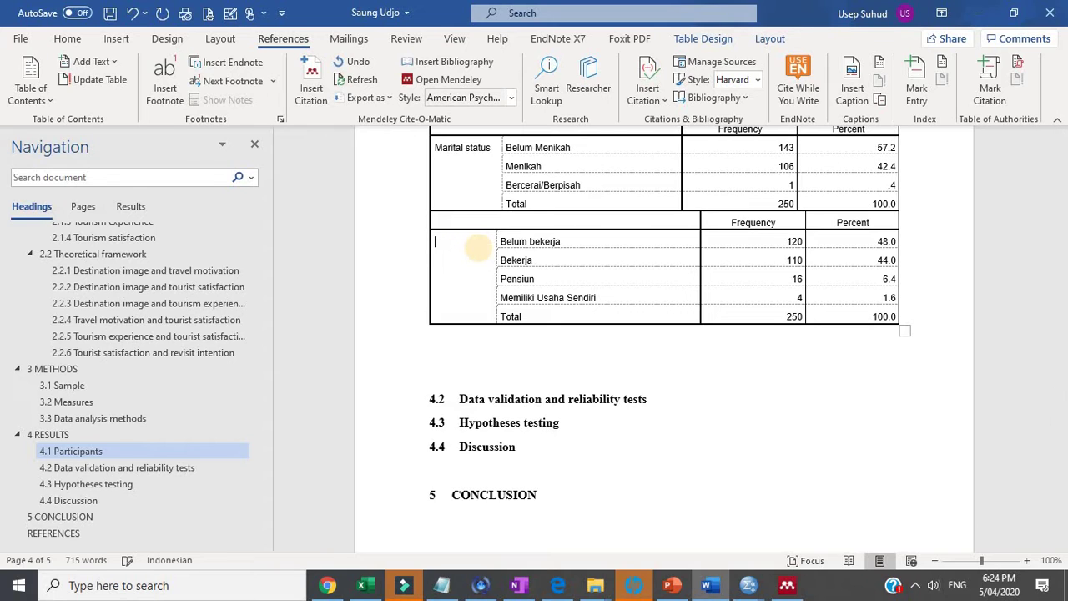
{"action": "type", "text": "occ"}
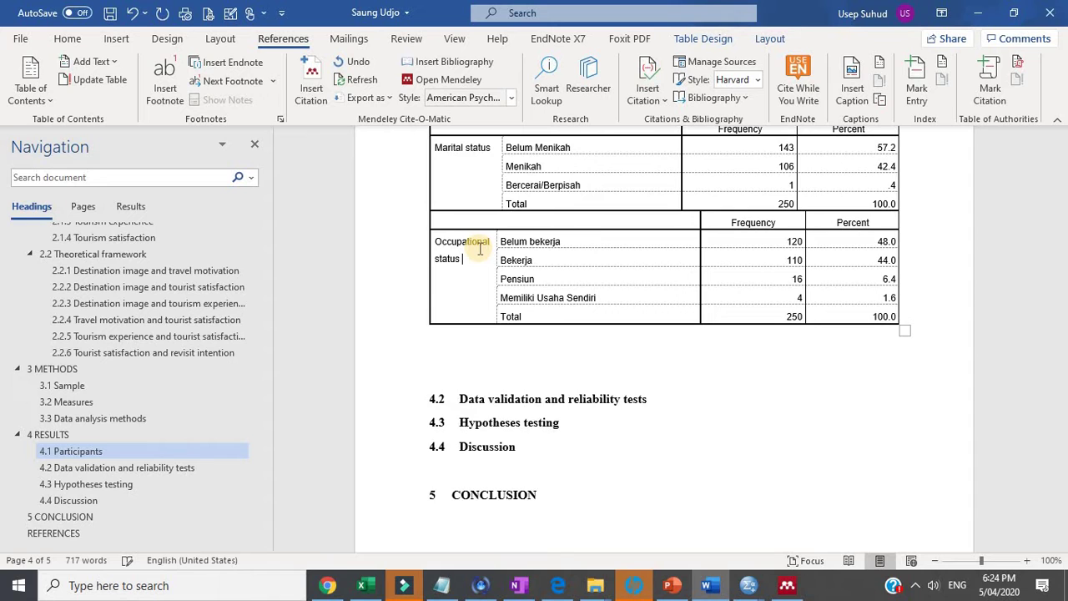
Align the Frequency and Percent column borders of the Marital status block with those of the Occupational status block.
{"action": "scroll", "coordinate": [480, 248], "scroll_direction": "up", "scroll_amount": 2}
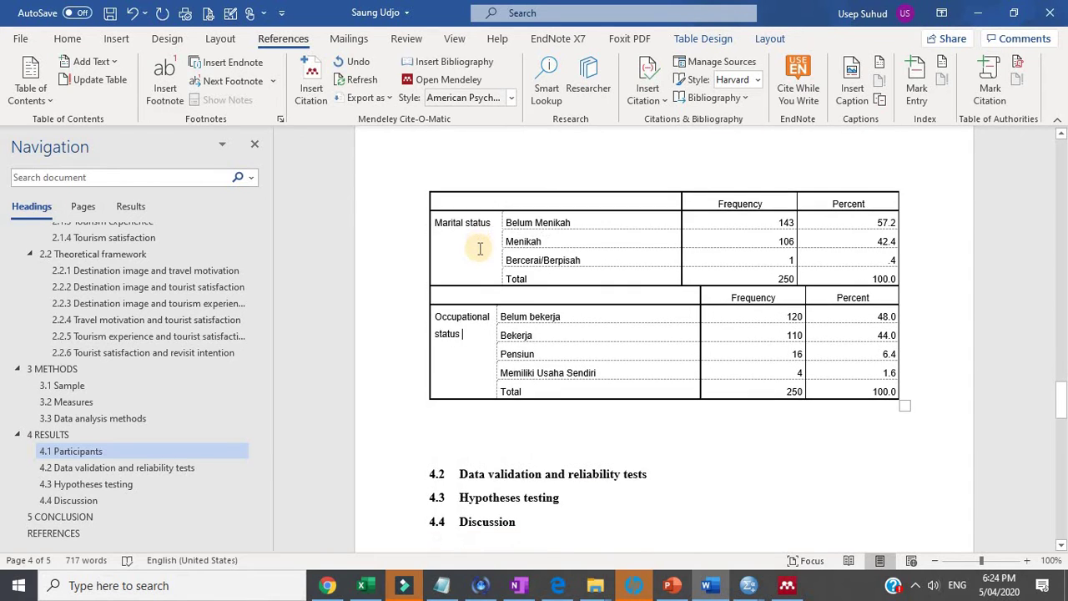
{"action": "scroll", "coordinate": [480, 248], "scroll_direction": "up", "scroll_amount": 1}
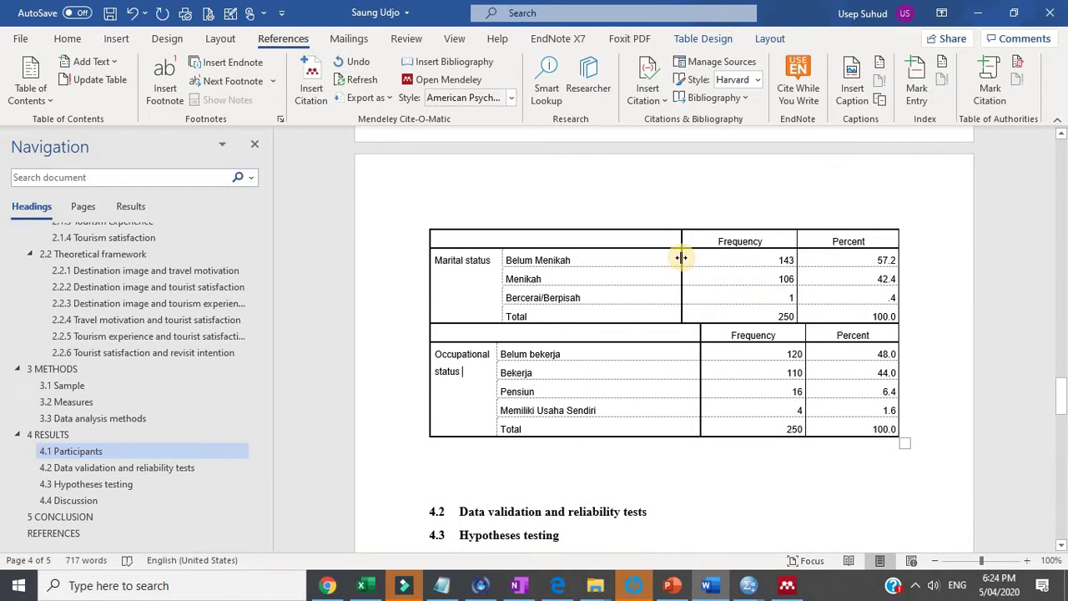
{"action": "left_click_drag", "start_coordinate": [683, 258], "coordinate": [701, 256]}
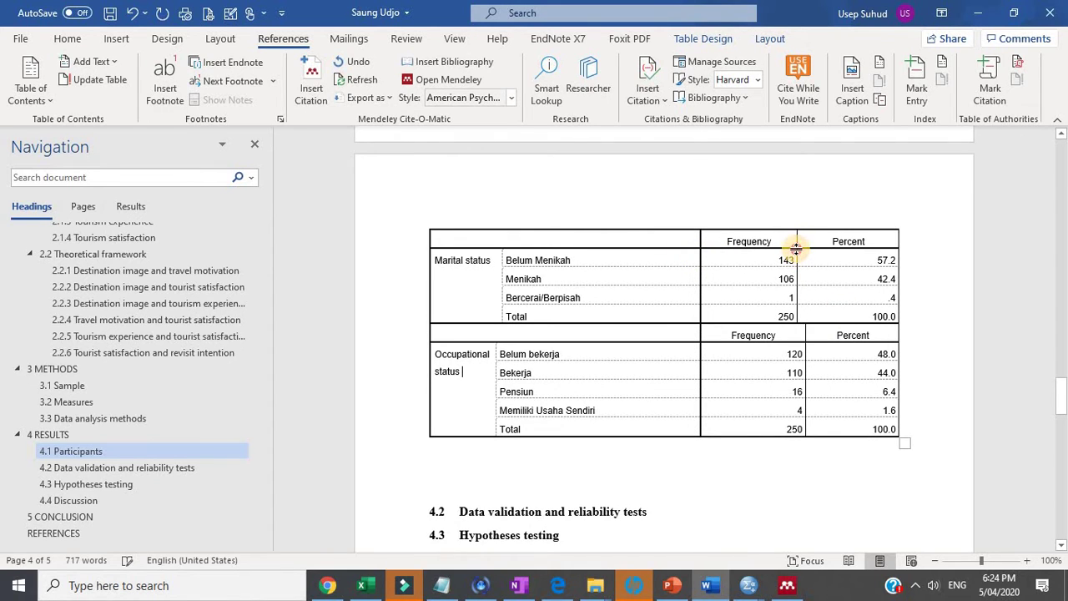
{"action": "left_click_drag", "start_coordinate": [797, 242], "coordinate": [806, 243]}
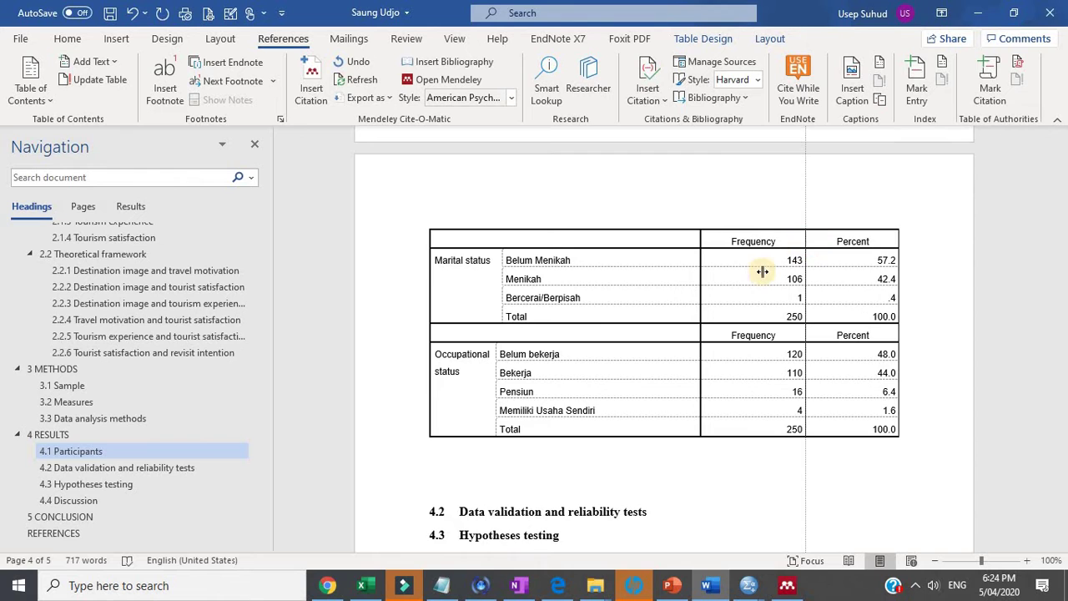
Move the Education block's Frequency and Percent column borders into line with those of the Marital status block.
{"action": "scroll", "coordinate": [735, 259], "scroll_direction": "up", "scroll_amount": 5}
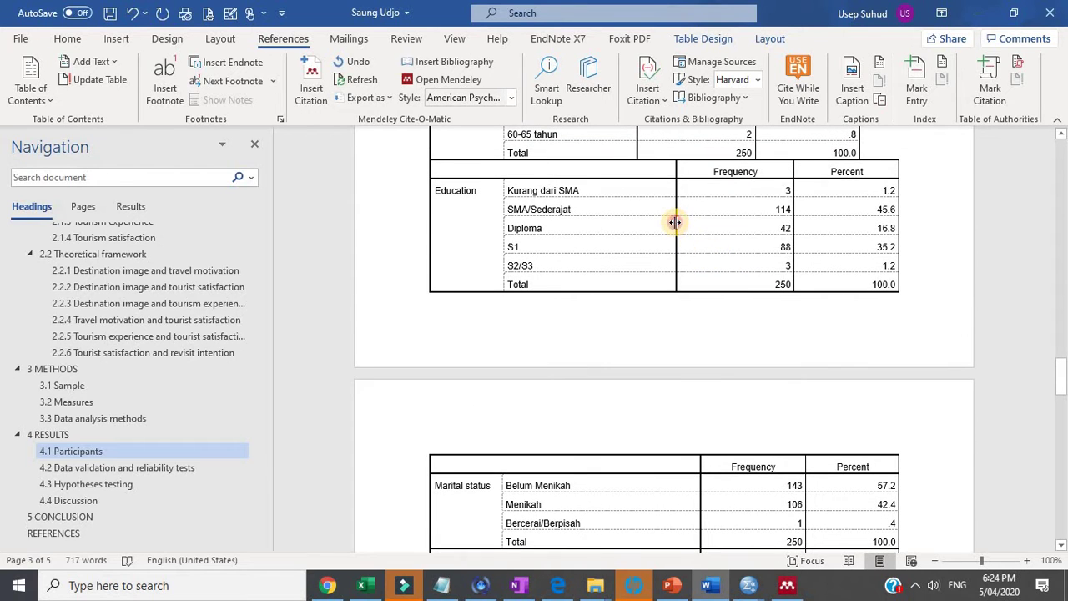
{"action": "left_click_drag", "start_coordinate": [675, 222], "coordinate": [699, 226]}
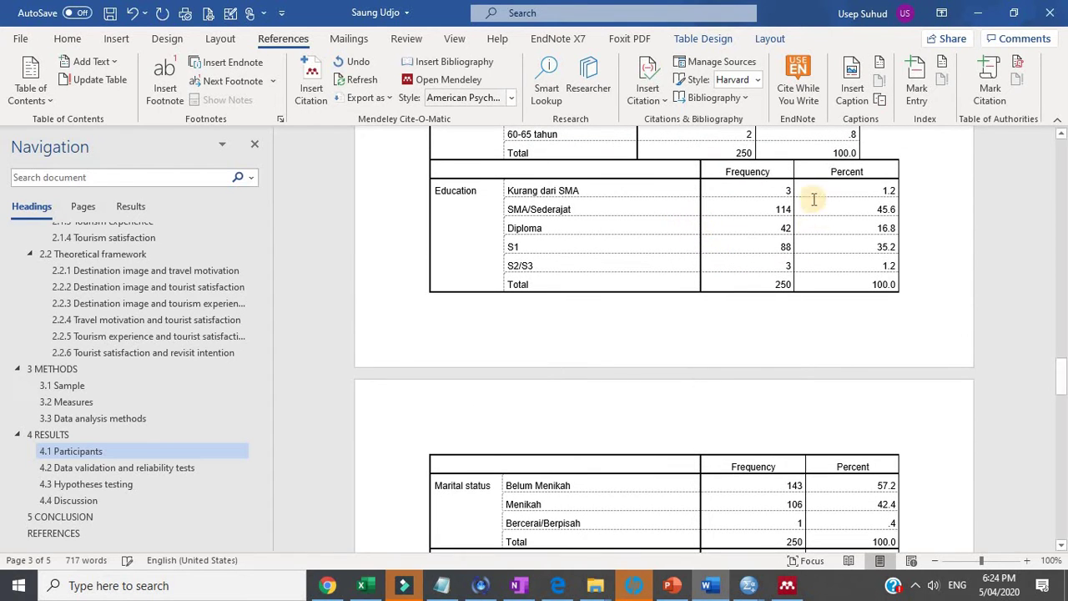
{"action": "left_click_drag", "start_coordinate": [796, 186], "coordinate": [901, 226]}
Align the Frequency and Percent column borders of the Sex and Age blocks with those of the Education block.
{"action": "scroll", "coordinate": [813, 231], "scroll_direction": "up", "scroll_amount": 4}
{"action": "scroll", "coordinate": [876, 250], "scroll_direction": "up", "scroll_amount": 3}
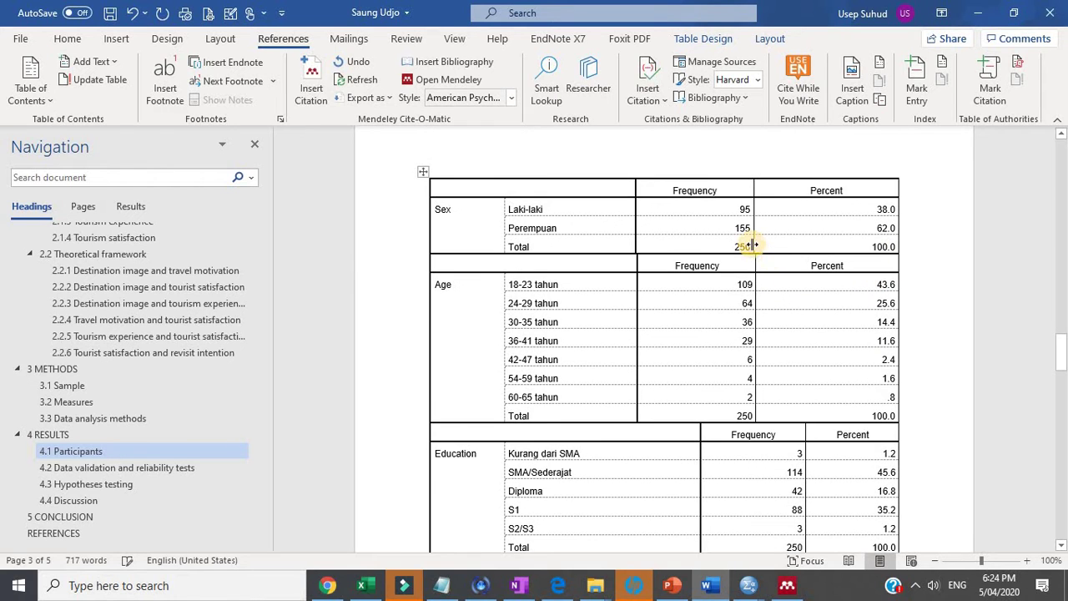
{"action": "left_click_drag", "start_coordinate": [753, 238], "coordinate": [808, 241]}
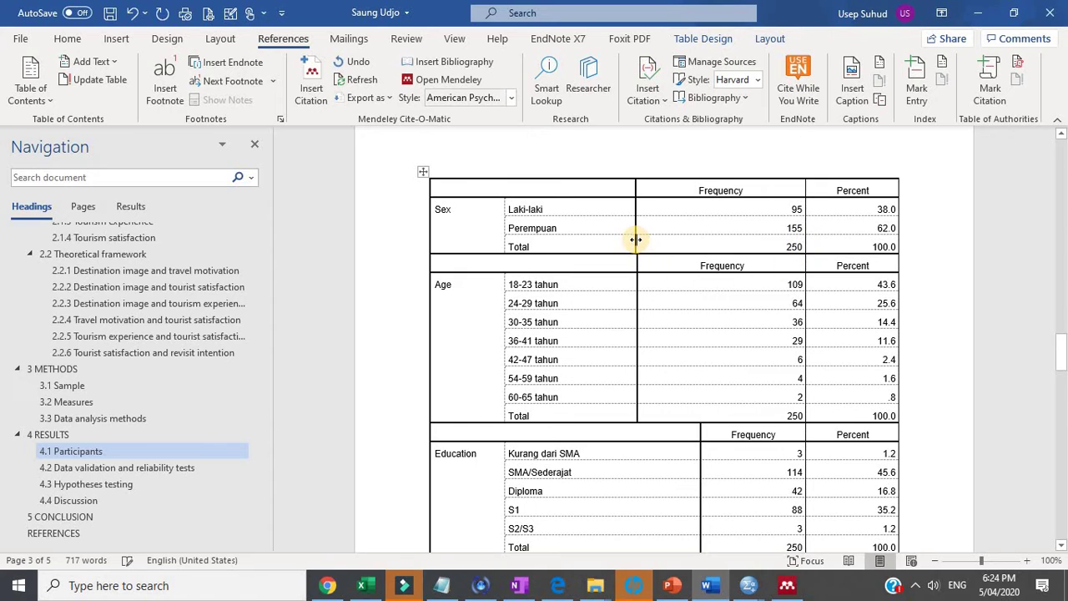
{"action": "left_click_drag", "start_coordinate": [636, 240], "coordinate": [696, 231]}
{"action": "scroll", "coordinate": [652, 276], "scroll_direction": "up", "scroll_amount": 3}
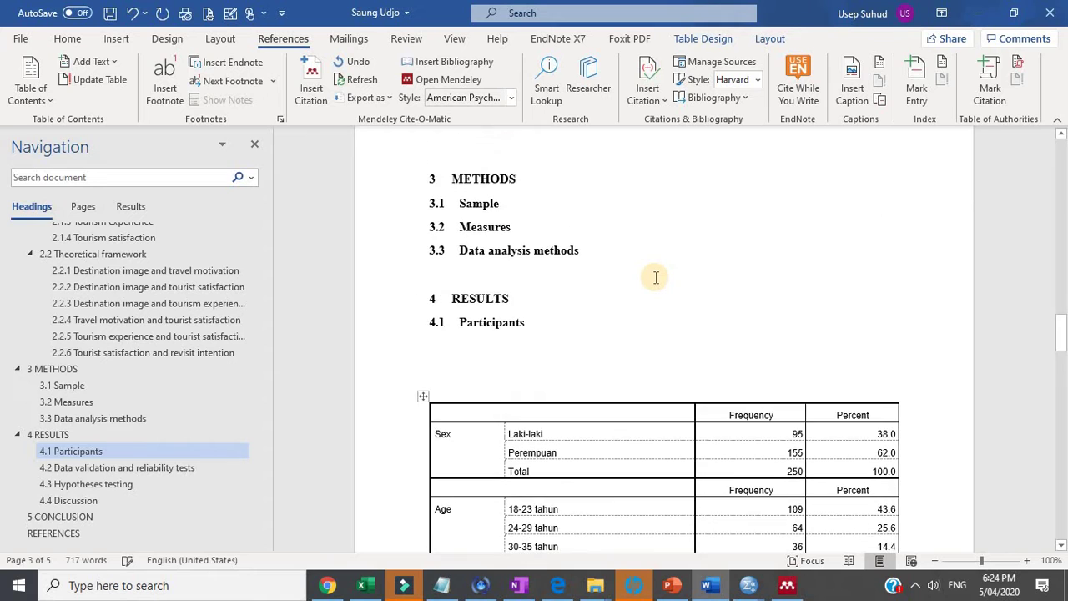
{"action": "scroll", "coordinate": [651, 276], "scroll_direction": "down", "scroll_amount": 3}
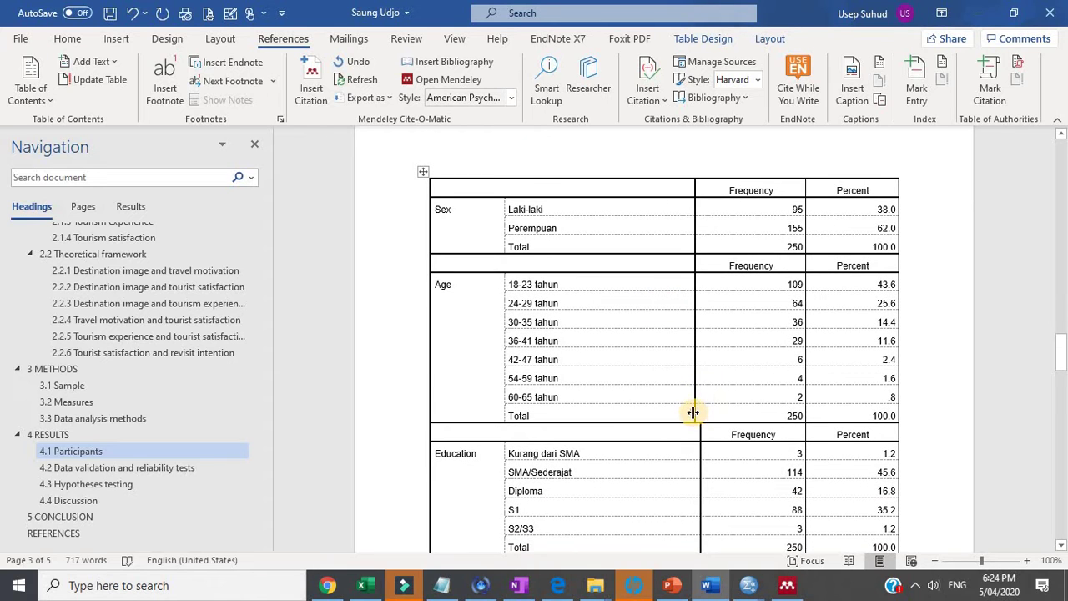
{"action": "left_click_drag", "start_coordinate": [693, 413], "coordinate": [701, 410]}
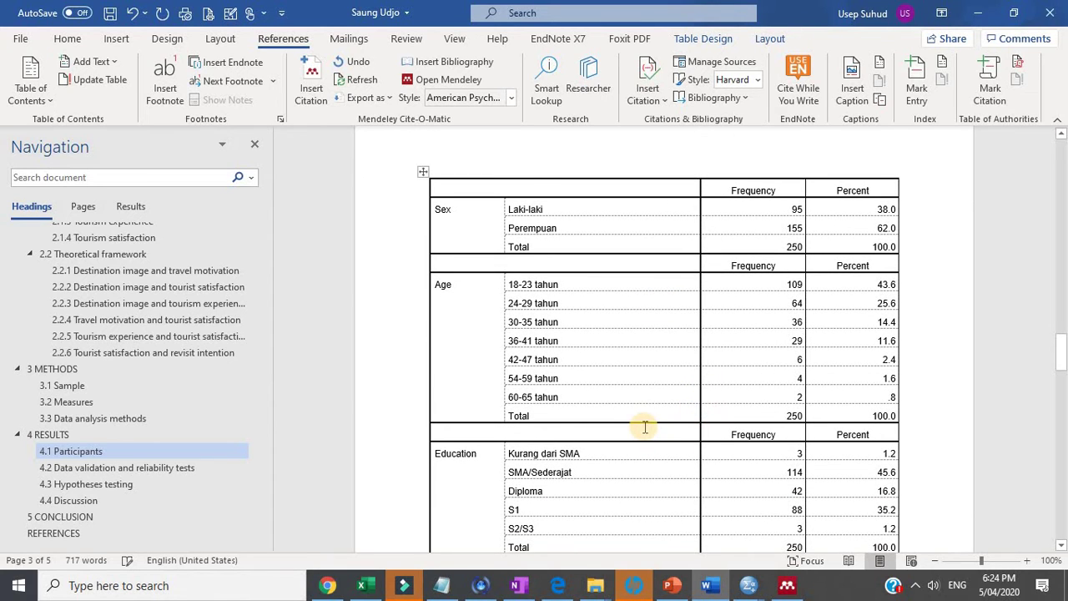
Replace the Sex categories Laki-laki and Perempuan with Male and Female.
{"action": "scroll", "coordinate": [634, 409], "scroll_direction": "up", "scroll_amount": 3}
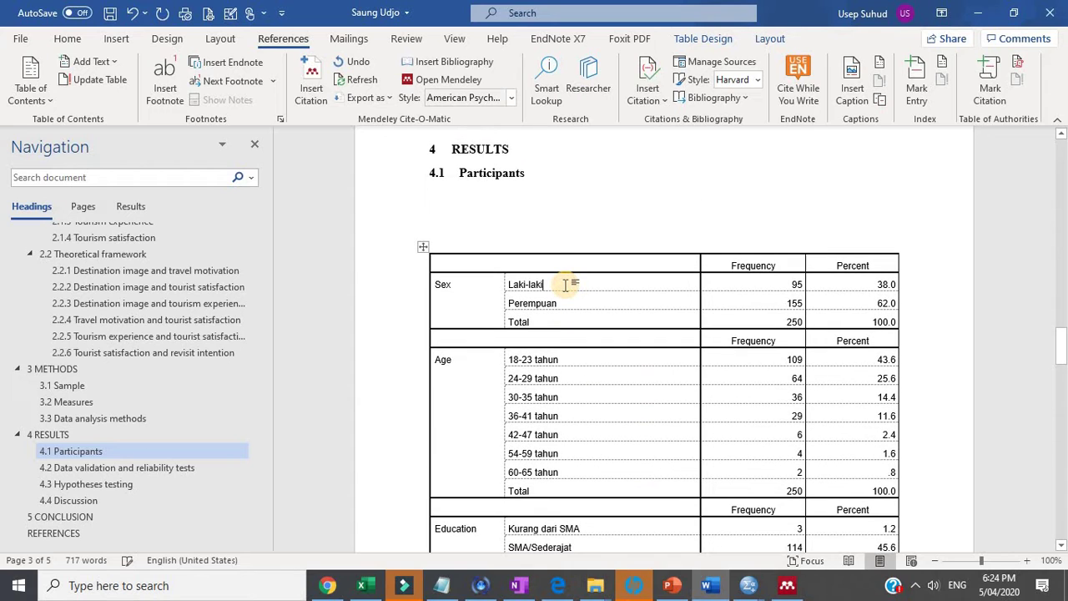
{"action": "key", "text": "BackSpace"}
{"action": "key", "text": "BackSpace"}
{"action": "key", "text": "BackSpace"}
{"action": "key", "text": "BackSpace"}
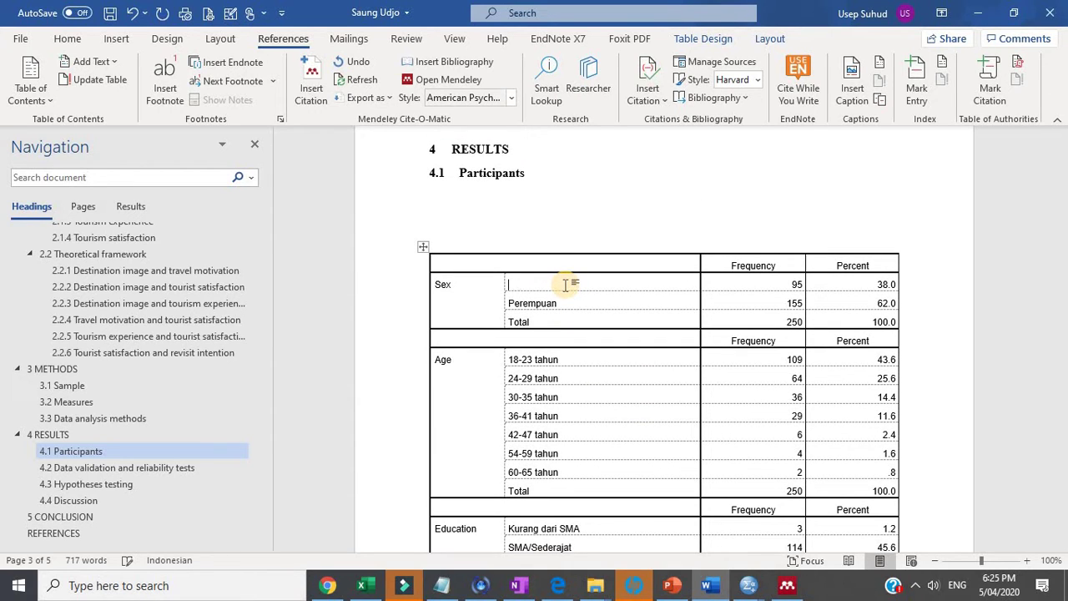
{"action": "key", "text": "BackSpace"}
{"action": "type", "text": "Female"}
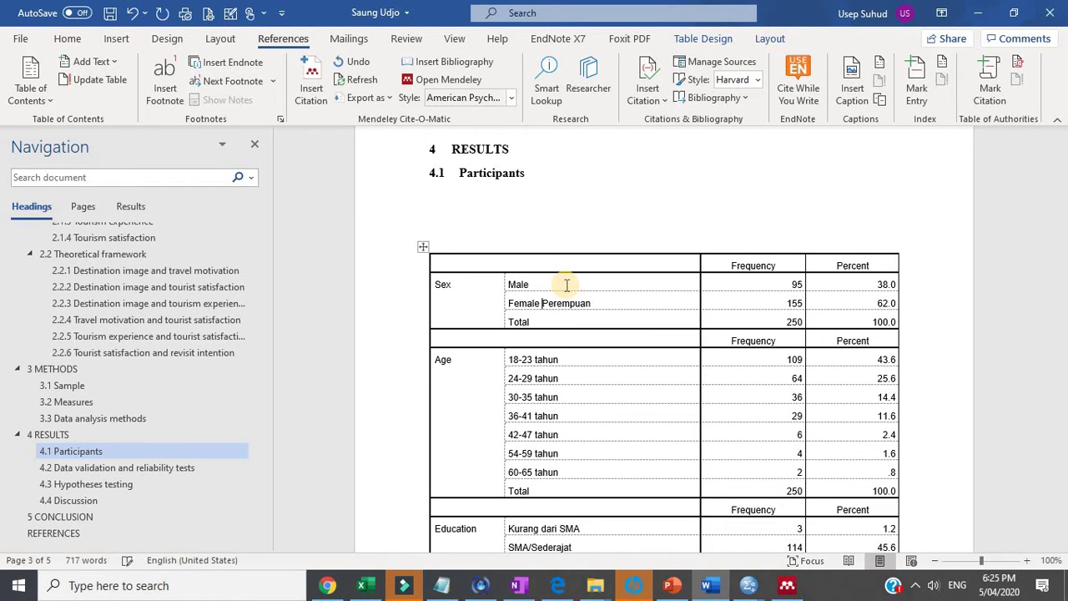
{"action": "key", "text": "Delete"}
Delete the entire repeated Frequency and Percent header row above the Age block.
{"action": "scroll", "coordinate": [567, 284], "scroll_direction": "down", "scroll_amount": 1}
{"action": "left_click_drag", "start_coordinate": [829, 305], "coordinate": [668, 309]}
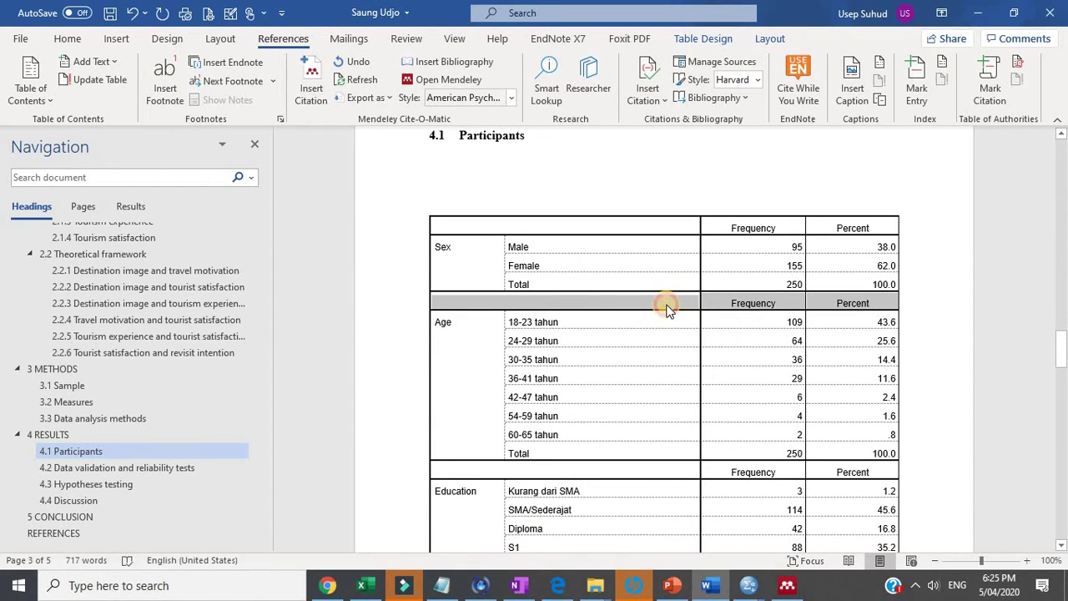
{"action": "right_click", "coordinate": [667, 307]}
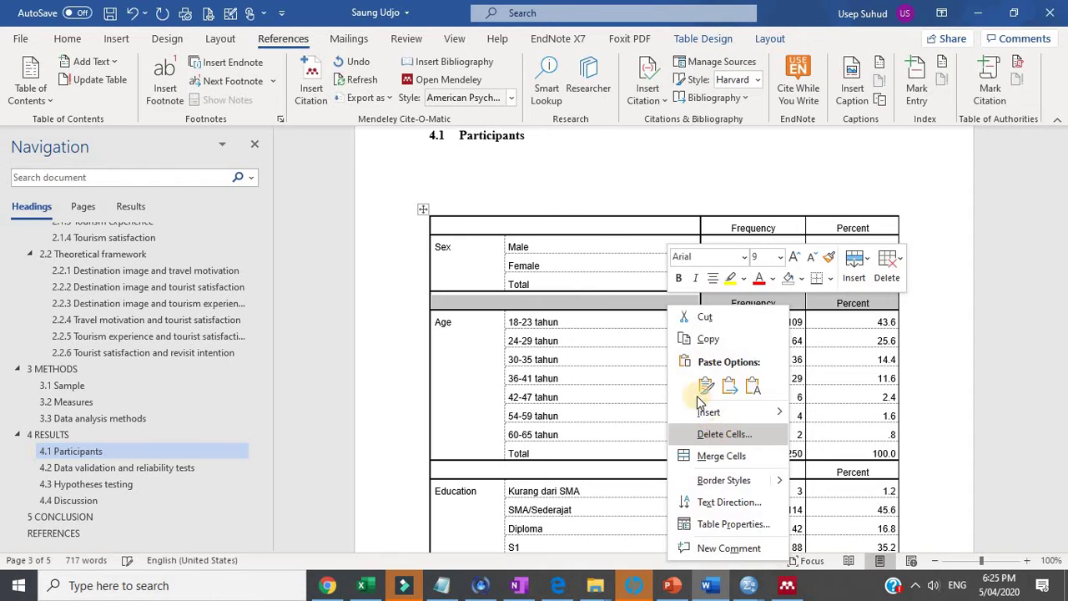
{"action": "left_click", "coordinate": [723, 434]}
{"action": "left_click", "coordinate": [543, 276]}
{"action": "left_click", "coordinate": [496, 317]}
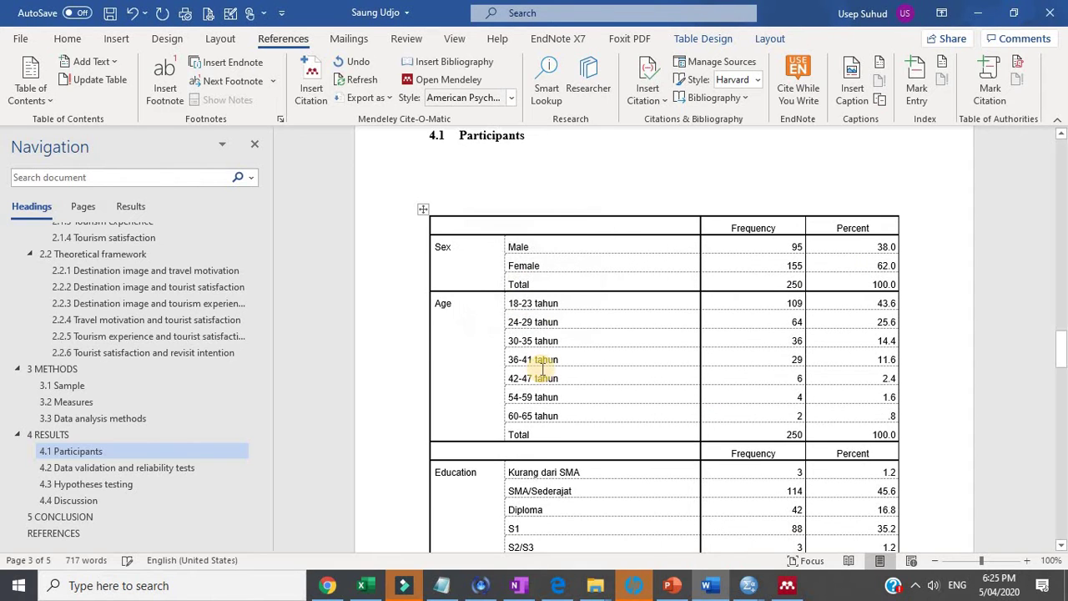
Delete the Age block's Total row together with the repeated header row above Education.
{"action": "scroll", "coordinate": [840, 312], "scroll_direction": "down", "scroll_amount": 3}
{"action": "left_click_drag", "start_coordinate": [824, 339], "coordinate": [675, 318]}
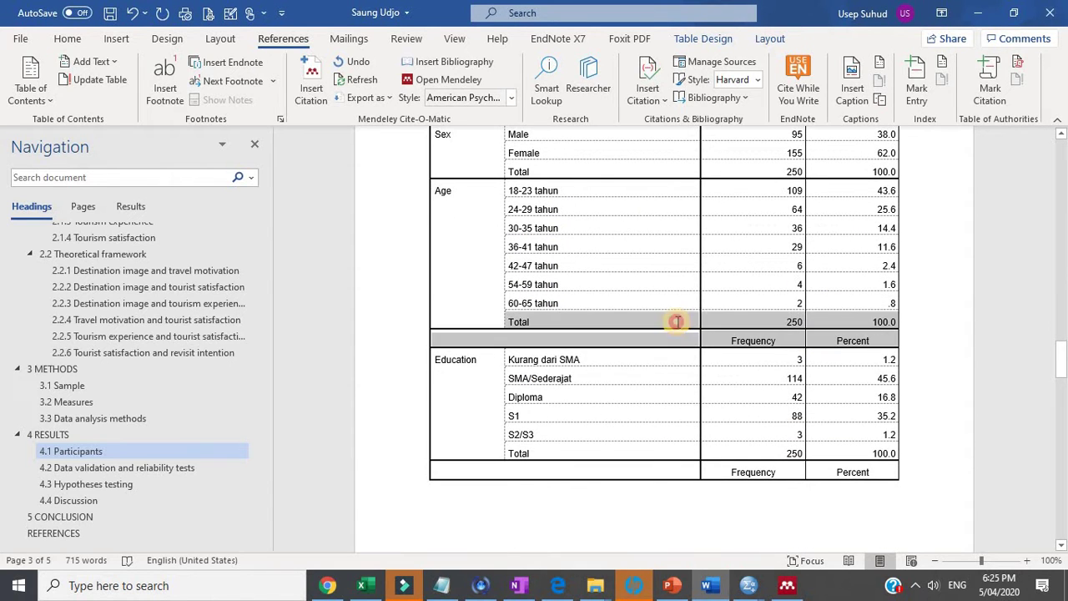
{"action": "right_click", "coordinate": [675, 318]}
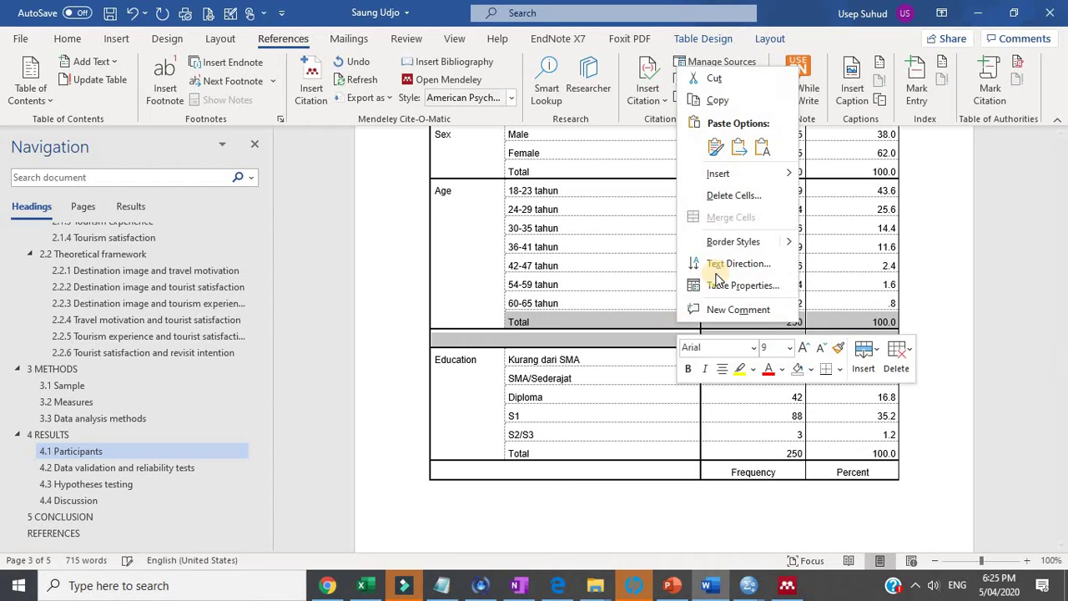
{"action": "left_click", "coordinate": [735, 195]}
{"action": "left_click", "coordinate": [544, 277]}
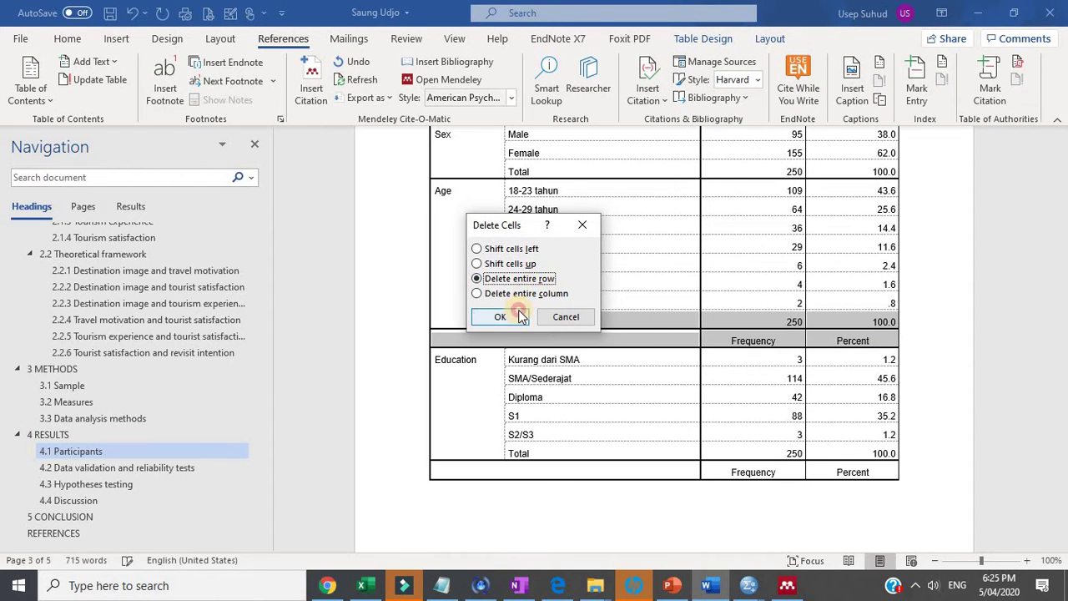
{"action": "left_click", "coordinate": [514, 313]}
Delete the Education block's Total row together with the repeated header row above Marital status.
{"action": "left_click_drag", "start_coordinate": [840, 434], "coordinate": [688, 408]}
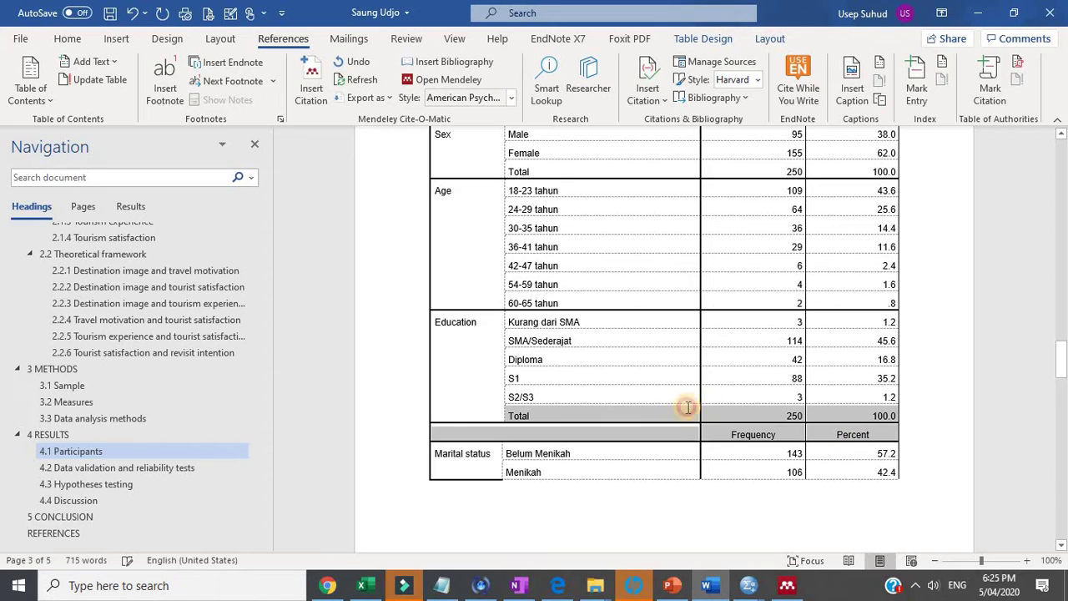
{"action": "right_click", "coordinate": [677, 408]}
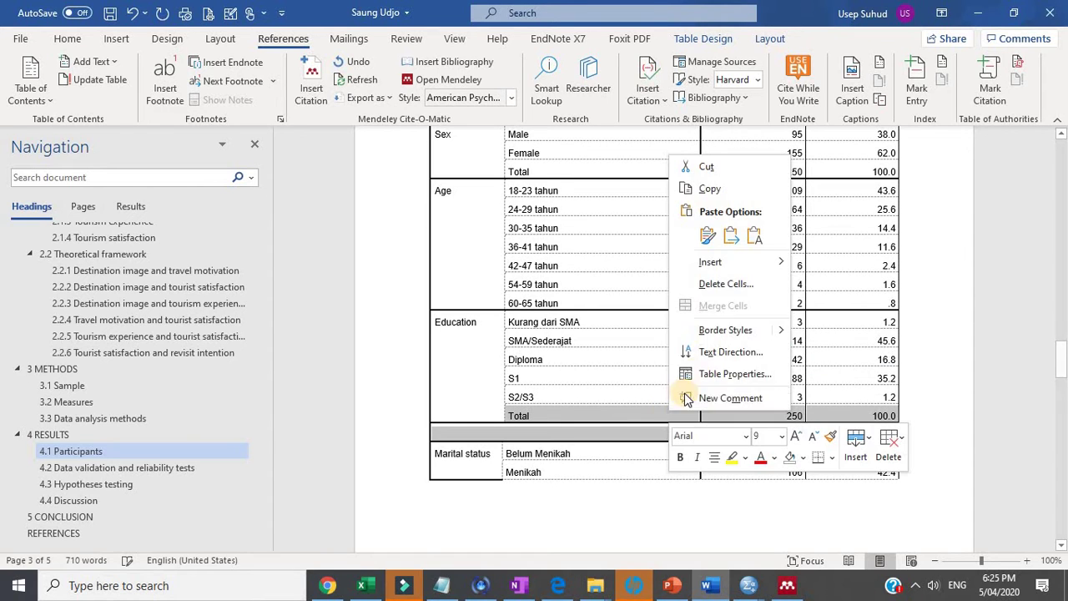
{"action": "left_click", "coordinate": [723, 284]}
{"action": "left_click", "coordinate": [526, 279]}
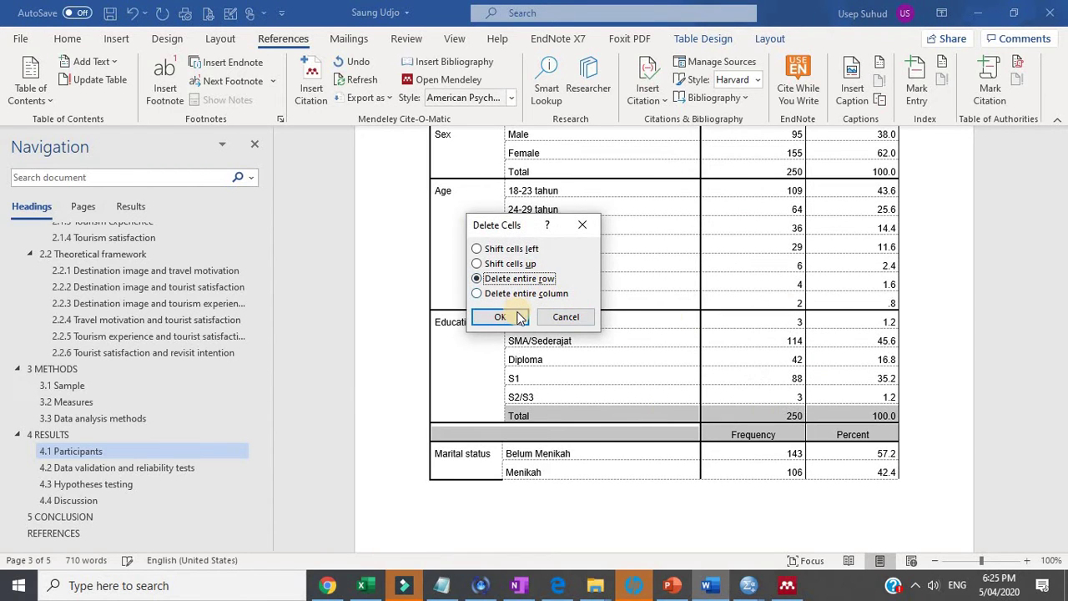
{"action": "key", "text": "Return"}
Delete the Marital status block's Total row together with the repeated header row above Occupational status.
{"action": "scroll", "coordinate": [596, 338], "scroll_direction": "down", "scroll_amount": 8}
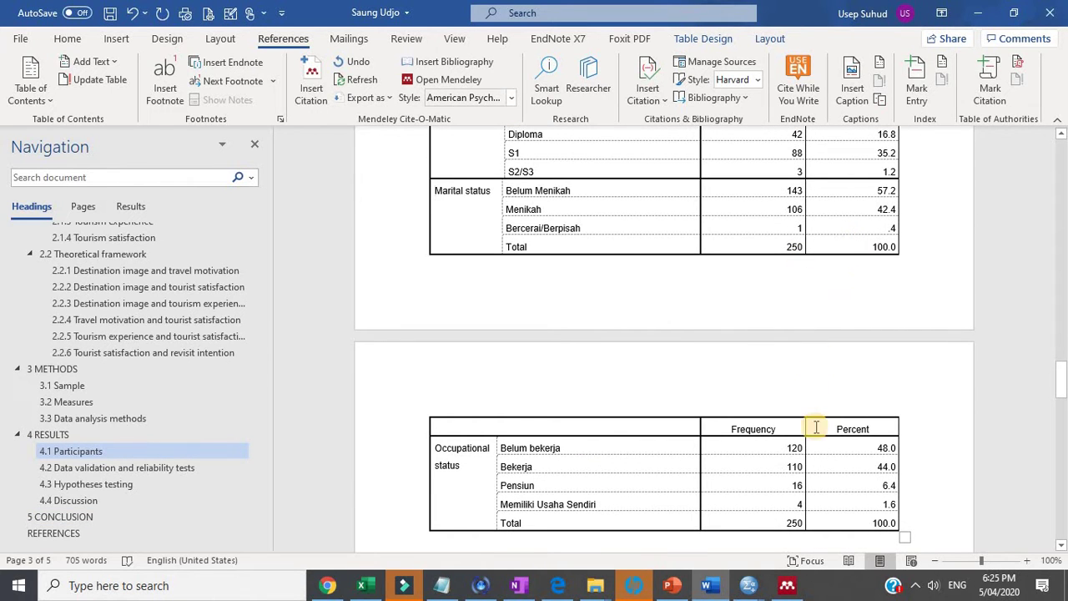
{"action": "left_click_drag", "start_coordinate": [824, 431], "coordinate": [687, 251]}
{"action": "right_click", "coordinate": [687, 250]}
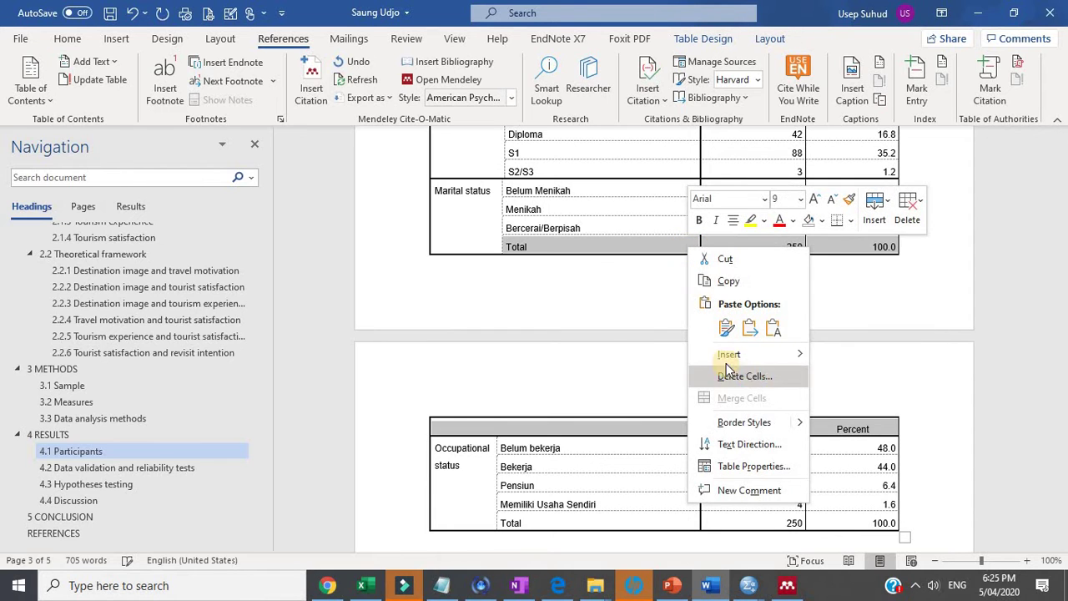
{"action": "left_click", "coordinate": [756, 375]}
{"action": "left_click", "coordinate": [547, 280]}
{"action": "left_click", "coordinate": [500, 316]}
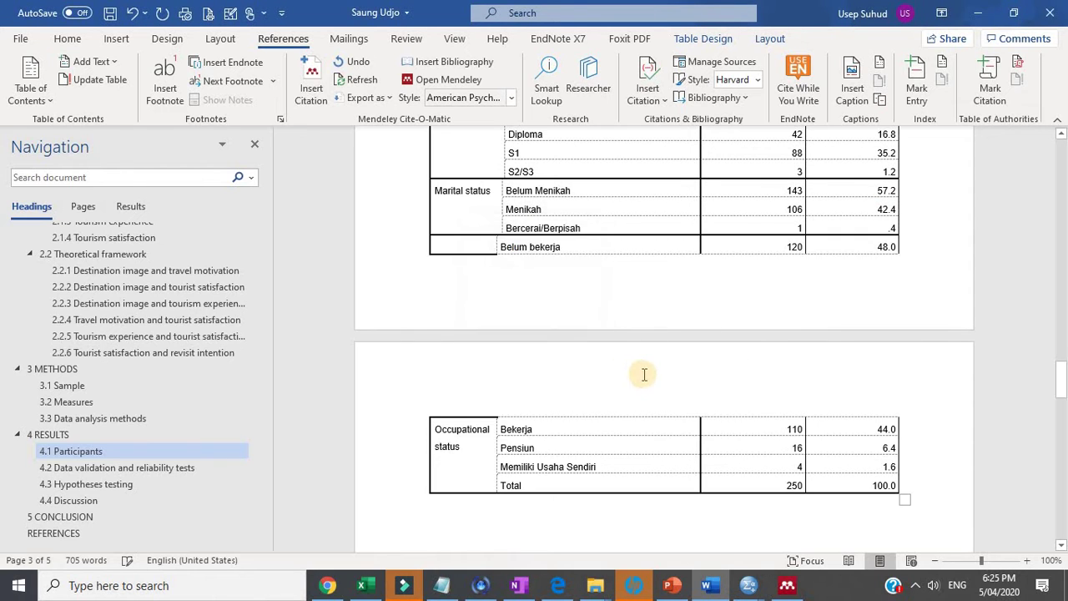
Delete the entire Total row at the end of the Occupational status block.
{"action": "scroll", "coordinate": [866, 359], "scroll_direction": "down", "scroll_amount": 3}
{"action": "scroll", "coordinate": [867, 358], "scroll_direction": "down", "scroll_amount": 1}
{"action": "left_click_drag", "start_coordinate": [708, 373], "coordinate": [677, 376]}
{"action": "right_click", "coordinate": [676, 376]}
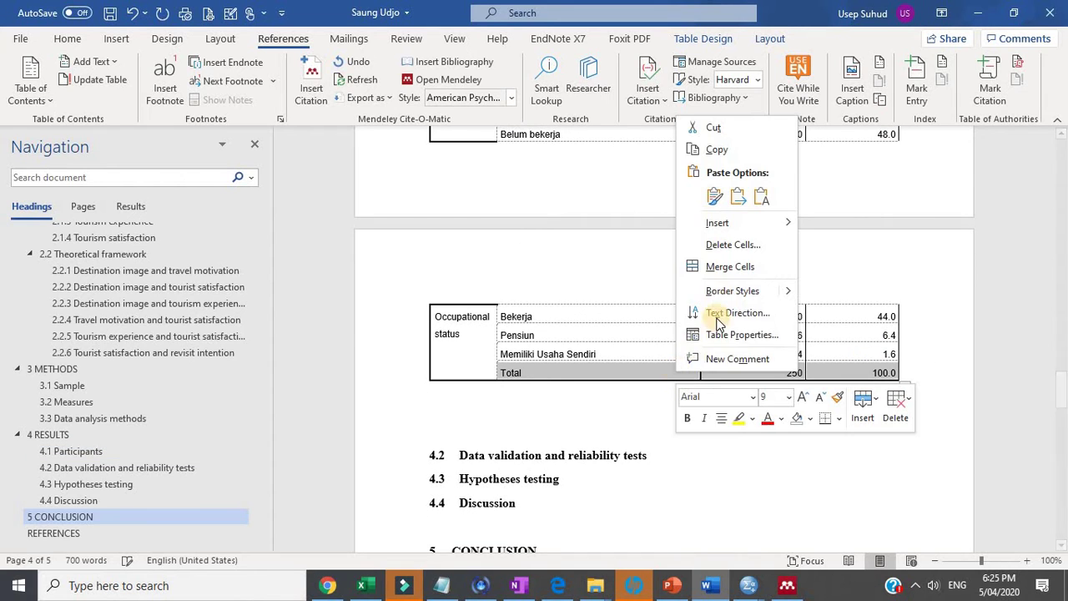
{"action": "left_click", "coordinate": [743, 243]}
{"action": "left_click", "coordinate": [539, 279]}
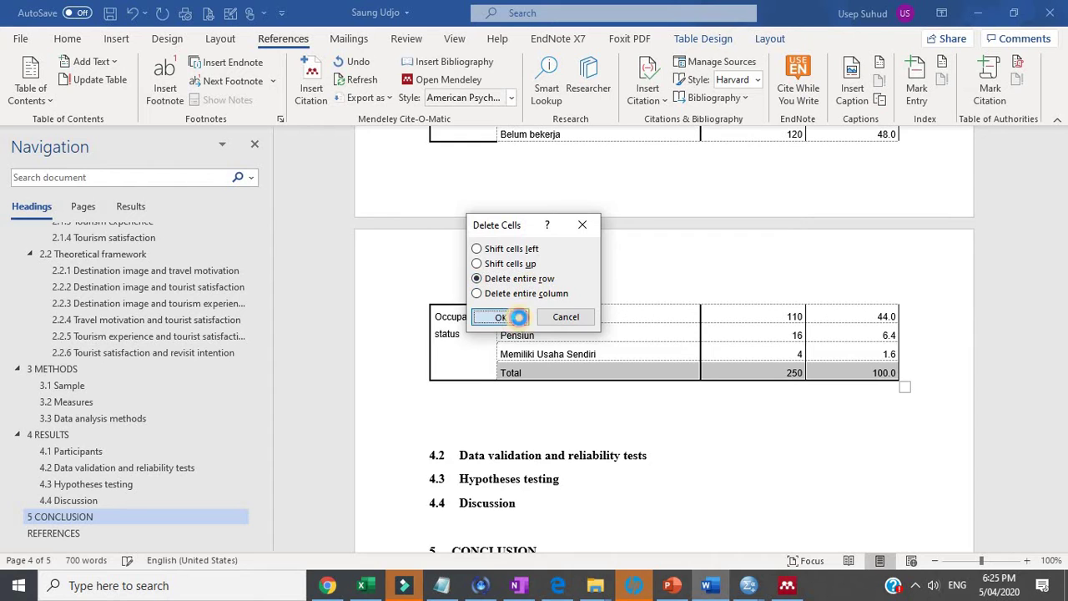
{"action": "left_click", "coordinate": [498, 318]}
Widen the category label column equally for the Sex, Age, Education, Marital status and Occupational status blocks so their dividers line up.
{"action": "scroll", "coordinate": [563, 305], "scroll_direction": "up", "scroll_amount": 15}
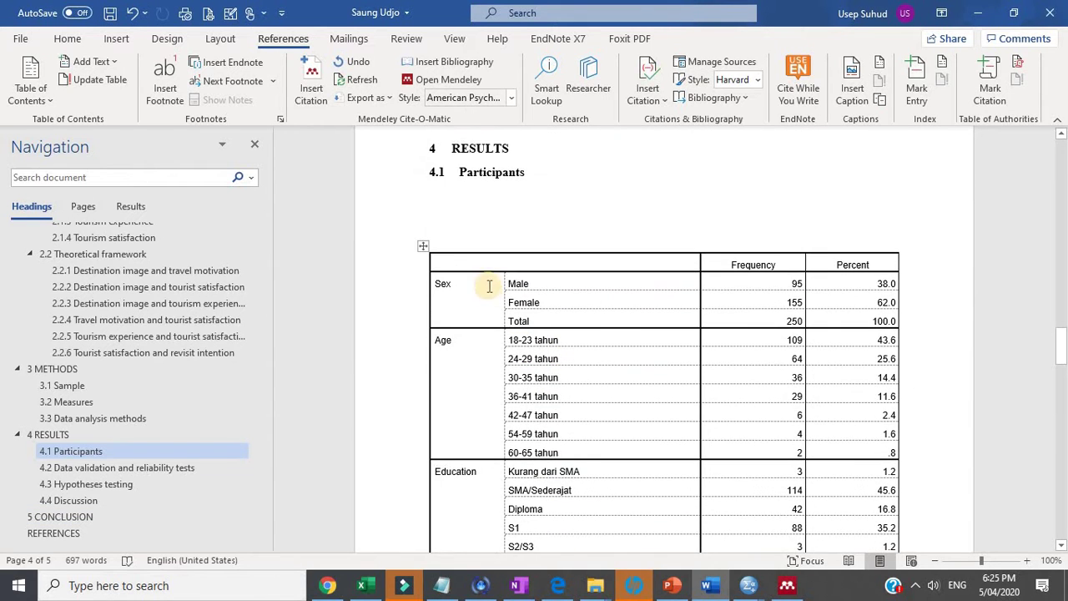
{"action": "left_click_drag", "start_coordinate": [503, 280], "coordinate": [561, 282]}
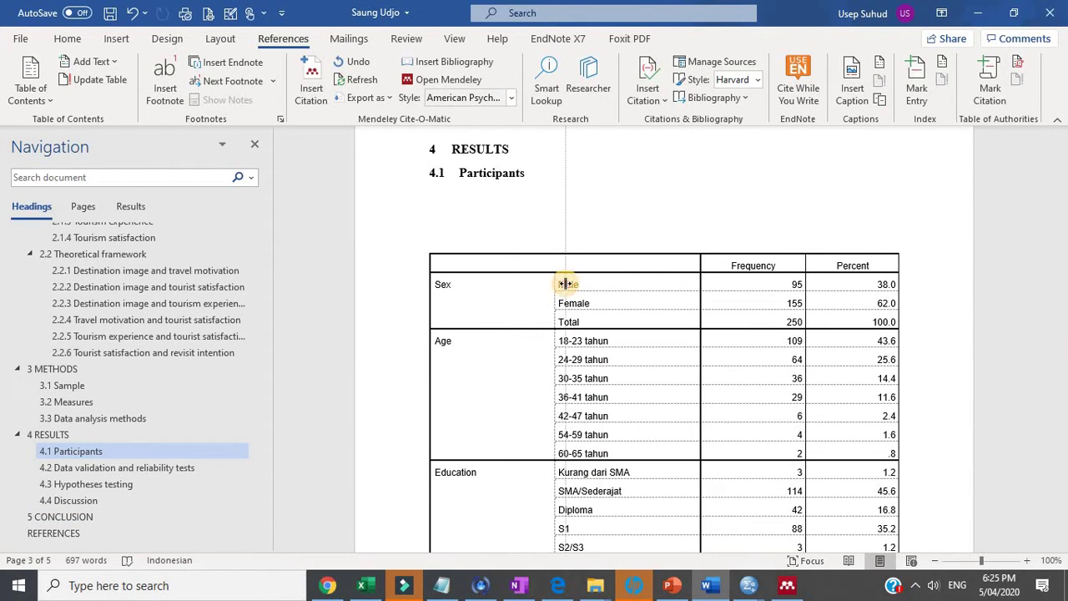
{"action": "scroll", "coordinate": [558, 422], "scroll_direction": "down", "scroll_amount": 8}
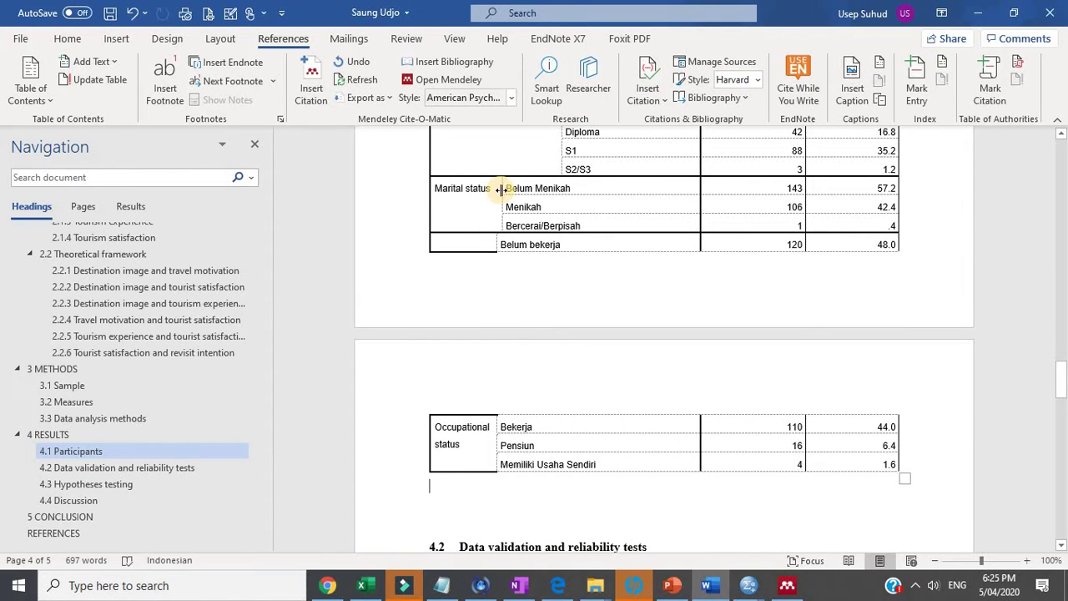
{"action": "left_click_drag", "start_coordinate": [499, 189], "coordinate": [560, 205]}
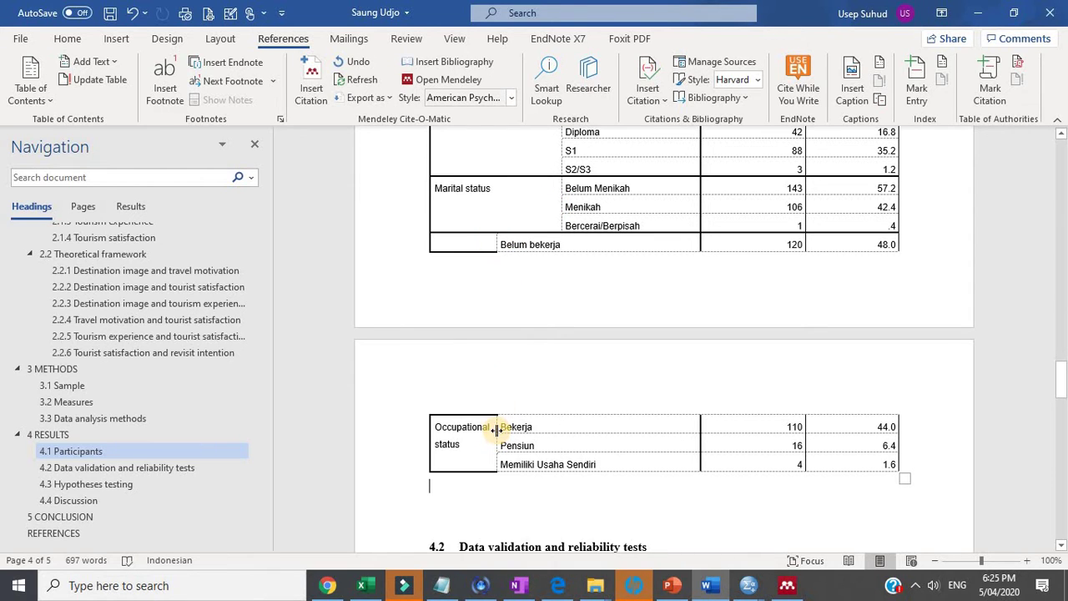
{"action": "left_click_drag", "start_coordinate": [495, 430], "coordinate": [558, 403]}
Remove all borders from the whole participants table, keeping only a bottom border and a top border around it.
{"action": "scroll", "coordinate": [558, 404], "scroll_direction": "up", "scroll_amount": 10}
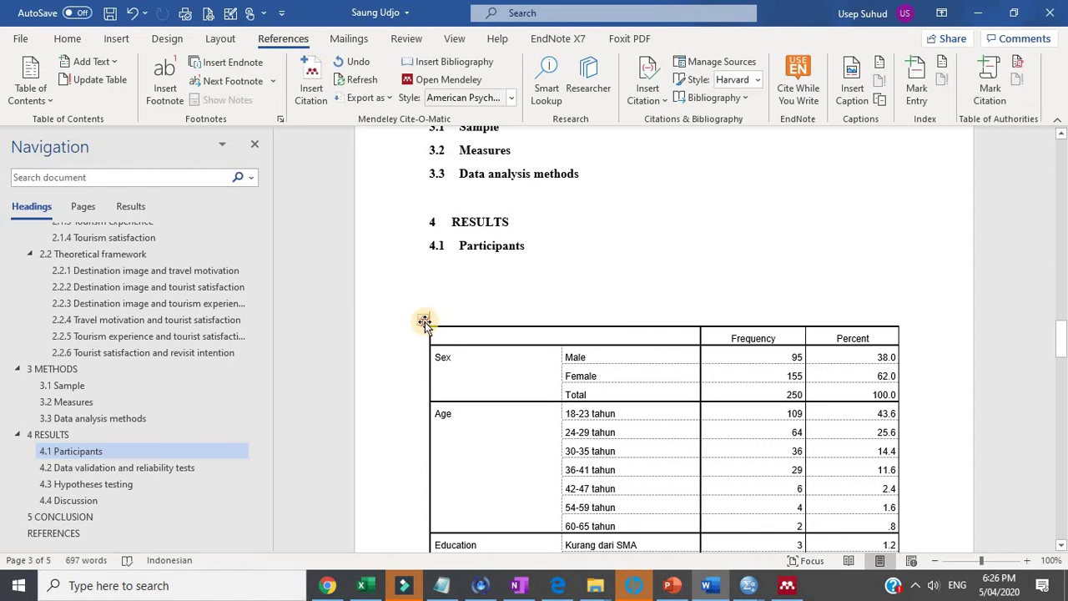
{"action": "left_click", "coordinate": [423, 318]}
{"action": "left_click", "coordinate": [66, 38]}
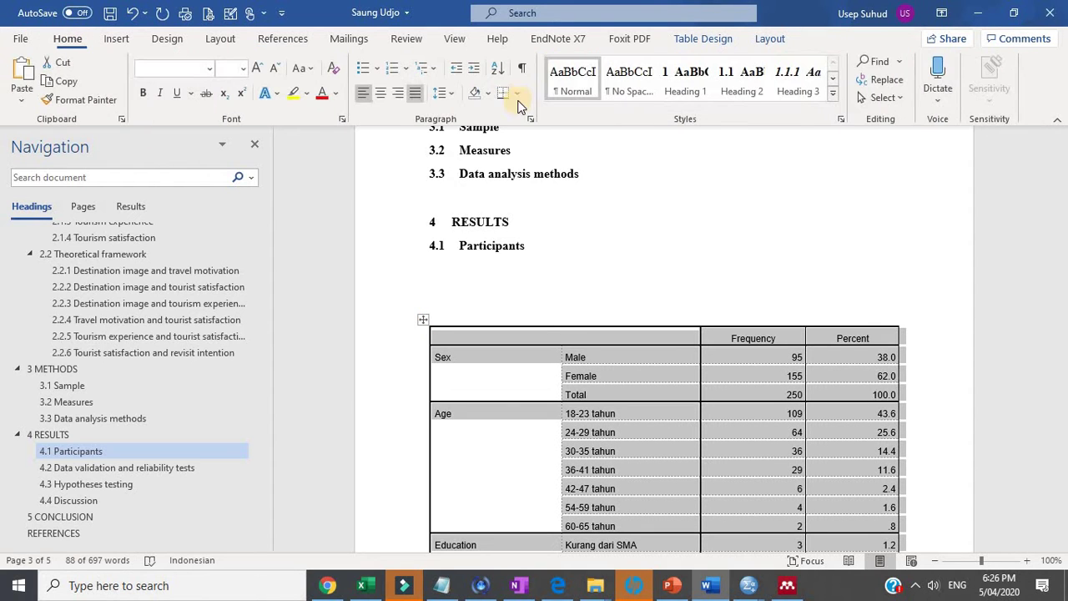
{"action": "left_click", "coordinate": [521, 92]}
{"action": "left_click", "coordinate": [535, 203]}
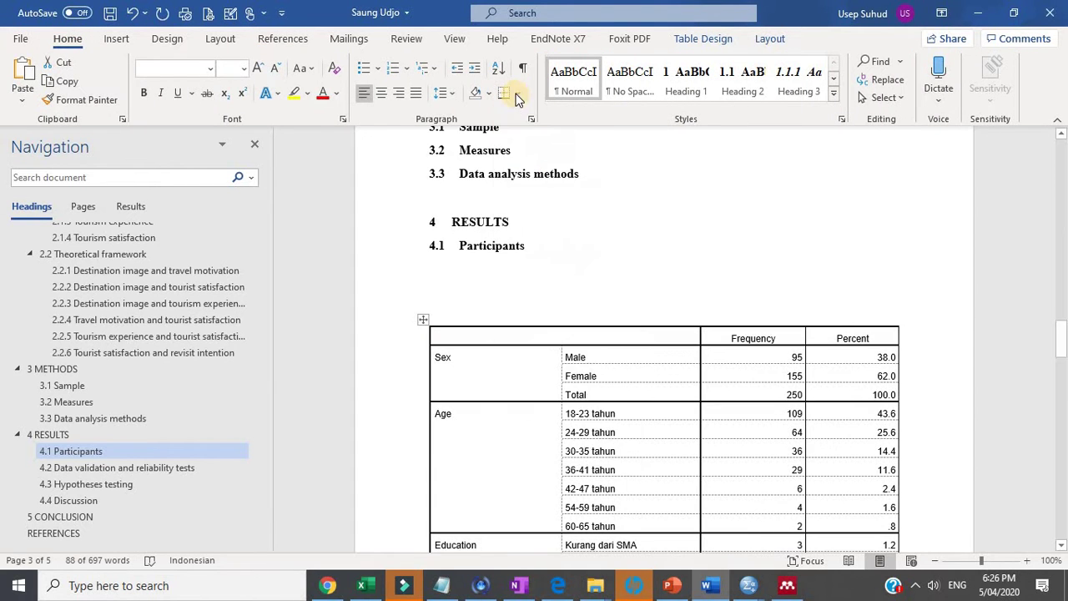
{"action": "left_click", "coordinate": [517, 92]}
{"action": "left_click", "coordinate": [519, 93]}
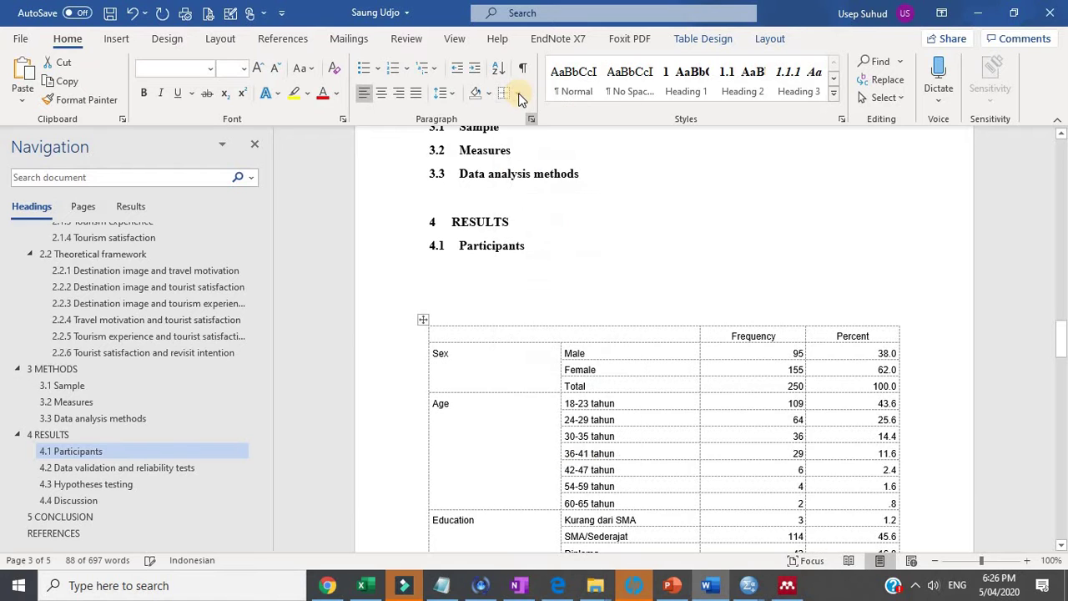
{"action": "left_click", "coordinate": [517, 92]}
{"action": "left_click", "coordinate": [489, 136]}
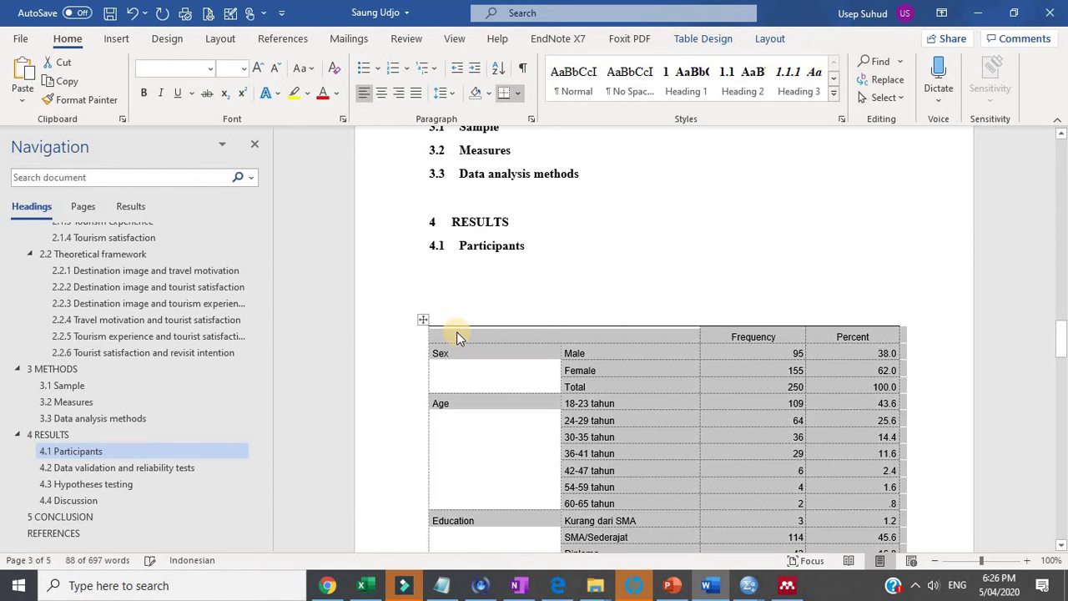
Format the whole participants table's text as Times New Roman, size 11.
{"action": "left_click", "coordinate": [243, 67]}
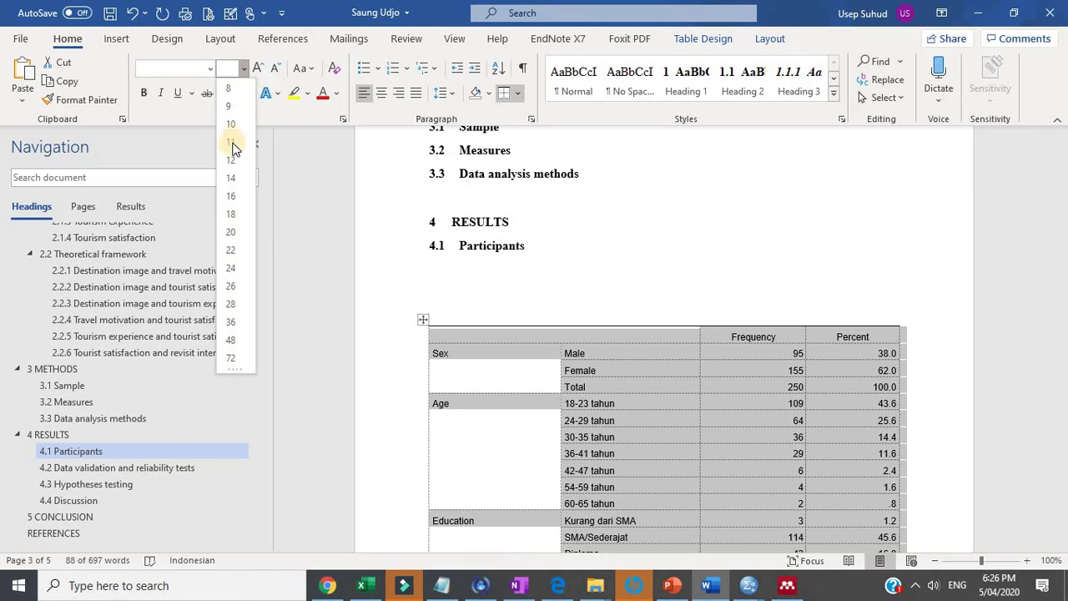
{"action": "left_click", "coordinate": [233, 143]}
{"action": "left_click", "coordinate": [213, 69]}
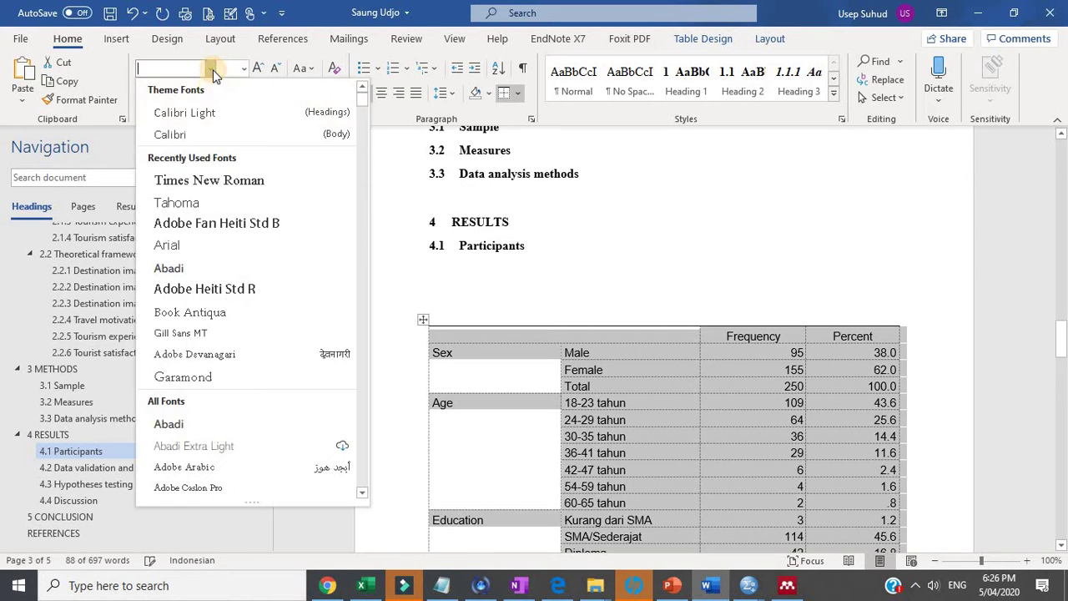
{"action": "left_click", "coordinate": [207, 181]}
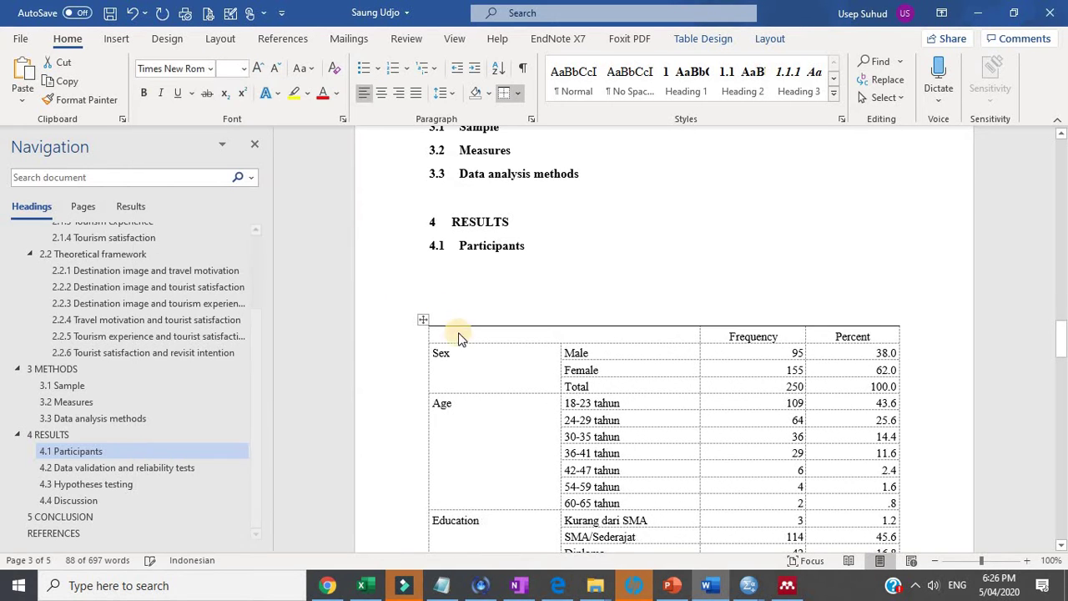
Add a bottom border beneath the table's Frequency and Percent header row.
{"action": "left_click", "coordinate": [447, 336]}
{"action": "left_click_drag", "start_coordinate": [447, 337], "coordinate": [846, 337]}
{"action": "left_click", "coordinate": [517, 92]}
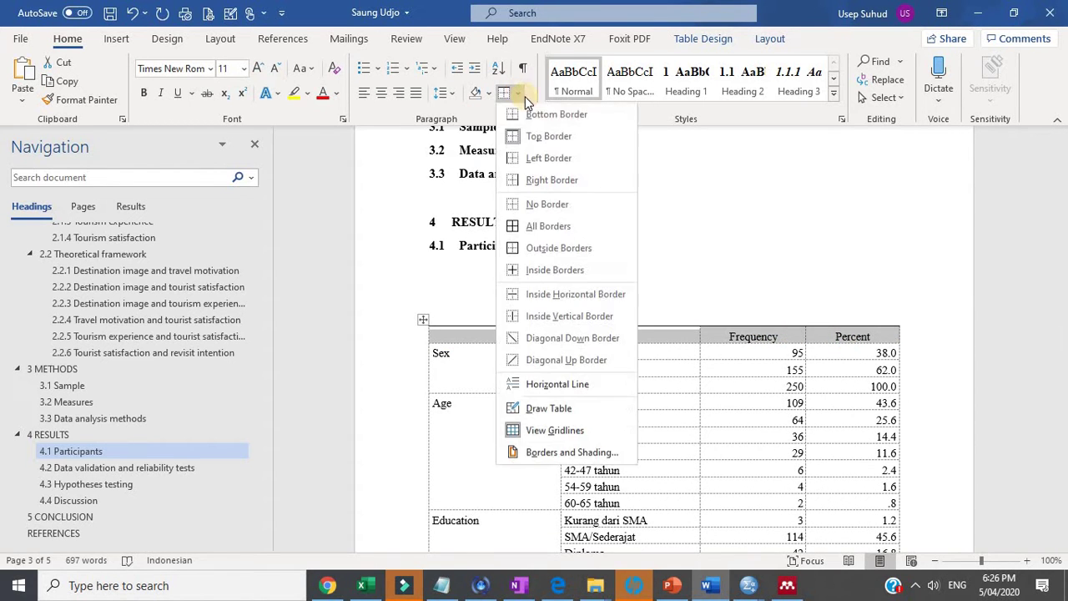
{"action": "left_click", "coordinate": [543, 115]}
Enter Profile as the heading in the empty first cell of the table's header row.
{"action": "left_click_drag", "start_coordinate": [448, 339], "coordinate": [555, 325]}
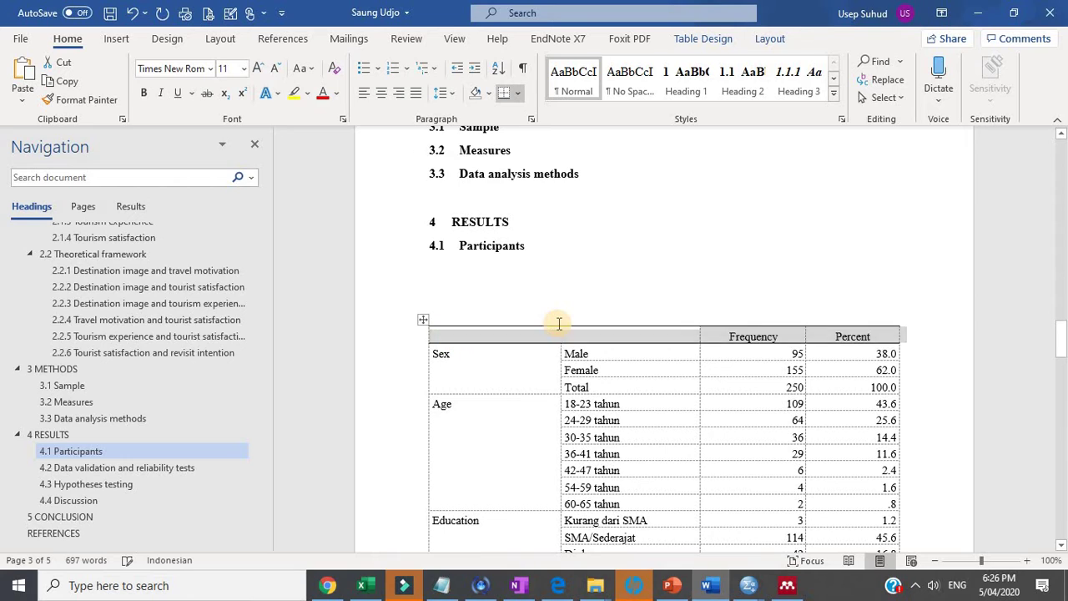
{"action": "left_click", "coordinate": [559, 322]}
{"action": "type", "text": "p"}
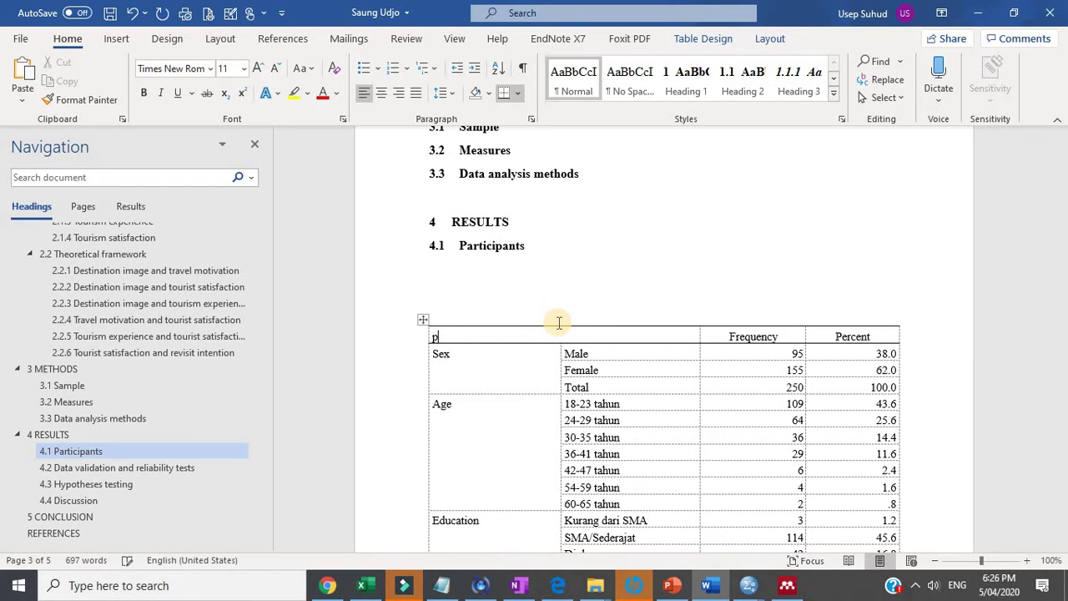
{"action": "type", "text": "rofile"}
Insert a caption with the Table label above the participants table and give it the title "Profile of participants".
{"action": "left_click", "coordinate": [580, 310]}
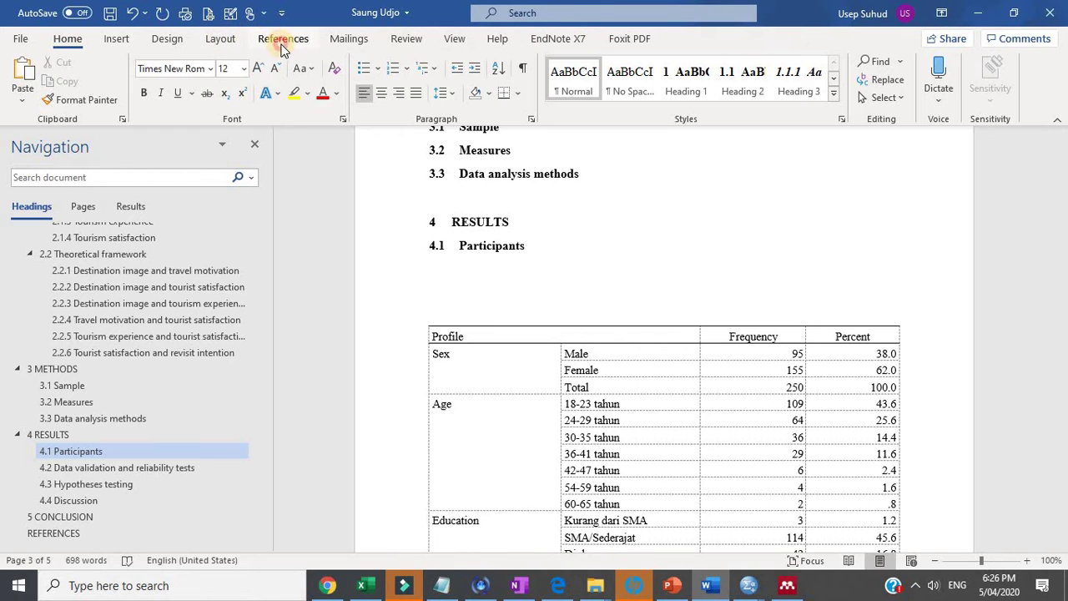
{"action": "left_click", "coordinate": [282, 39]}
{"action": "left_click", "coordinate": [852, 93]}
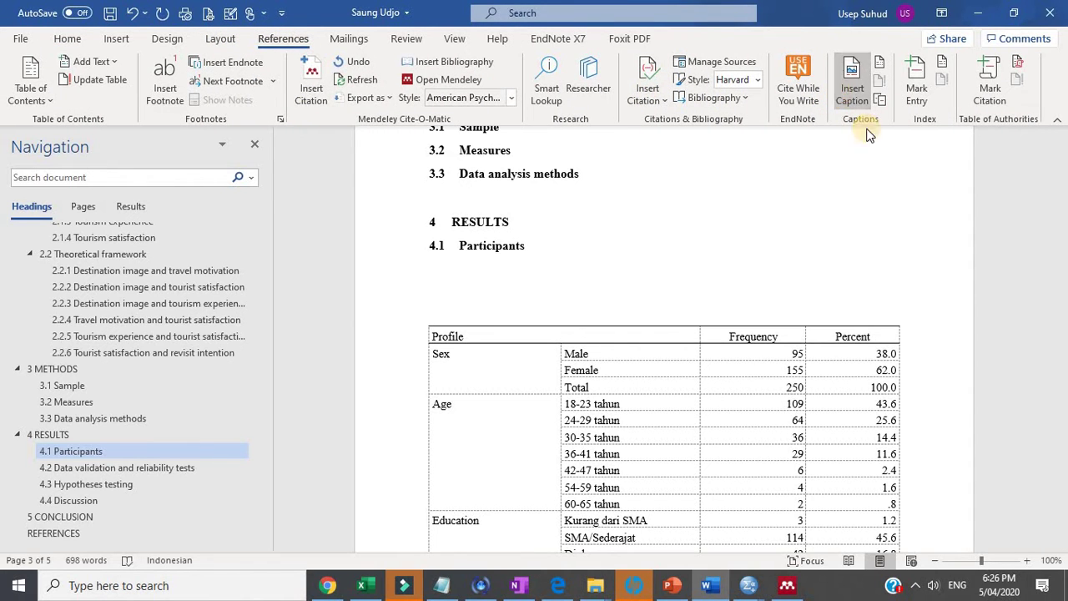
{"action": "left_click", "coordinate": [831, 235]}
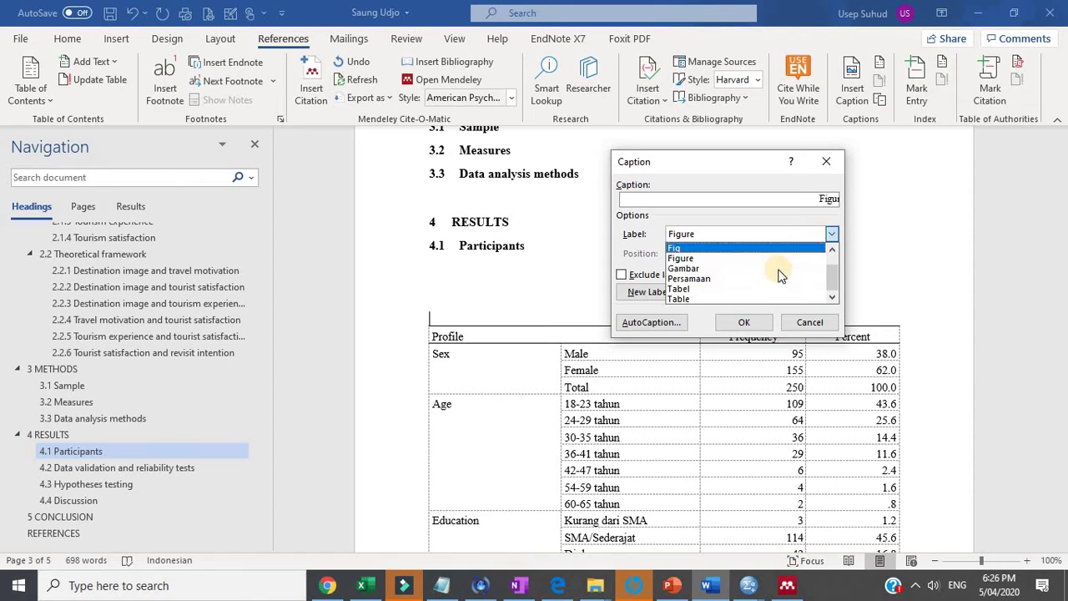
{"action": "left_click", "coordinate": [755, 298]}
{"action": "left_click", "coordinate": [744, 321]}
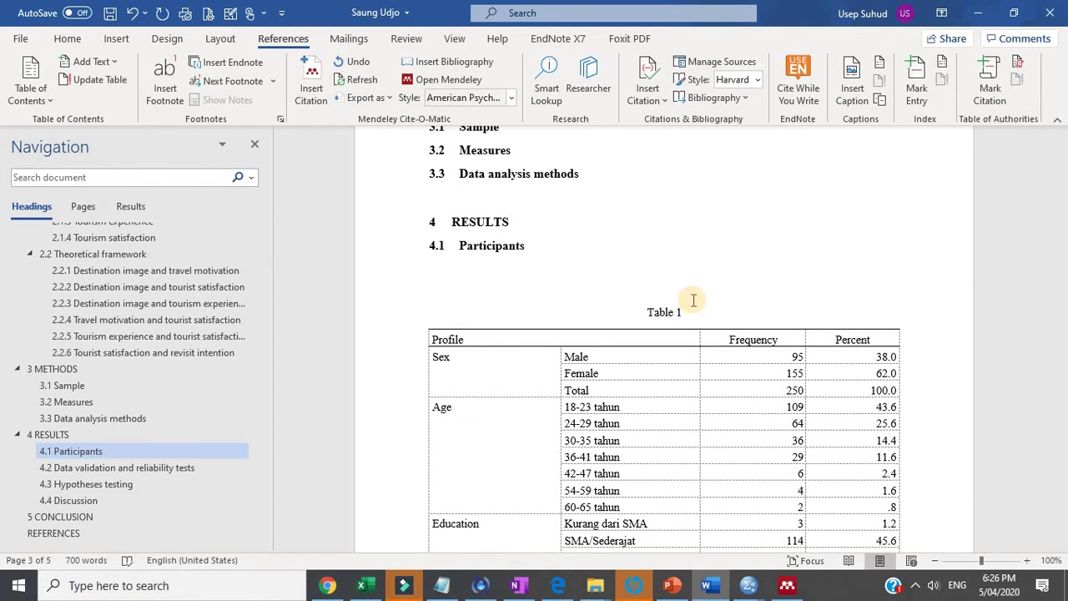
{"action": "type", "text": "Profile of par"}
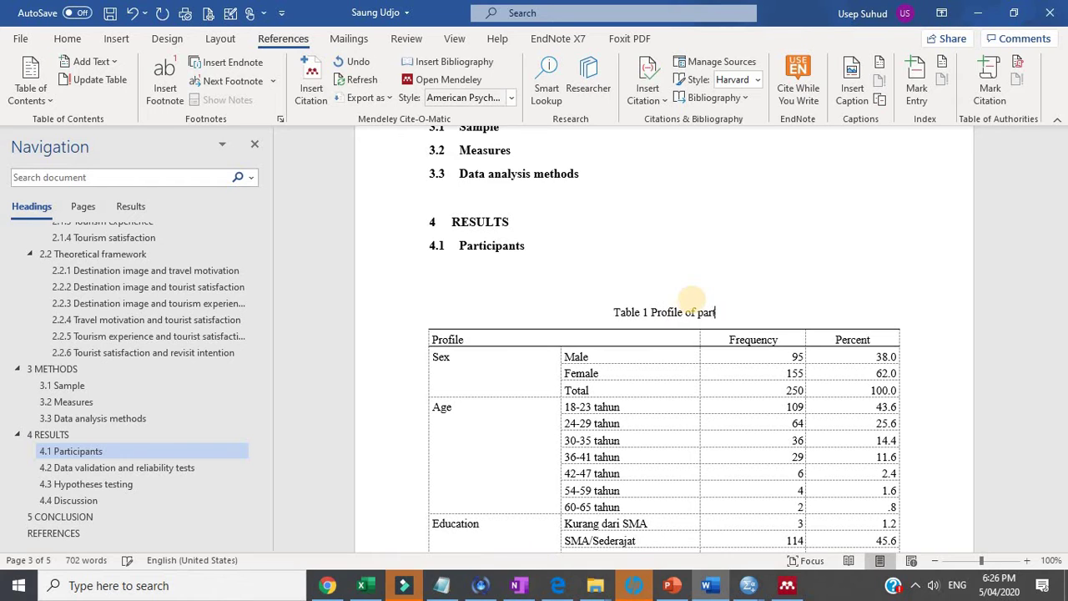
{"action": "type", "text": "ticipants"}
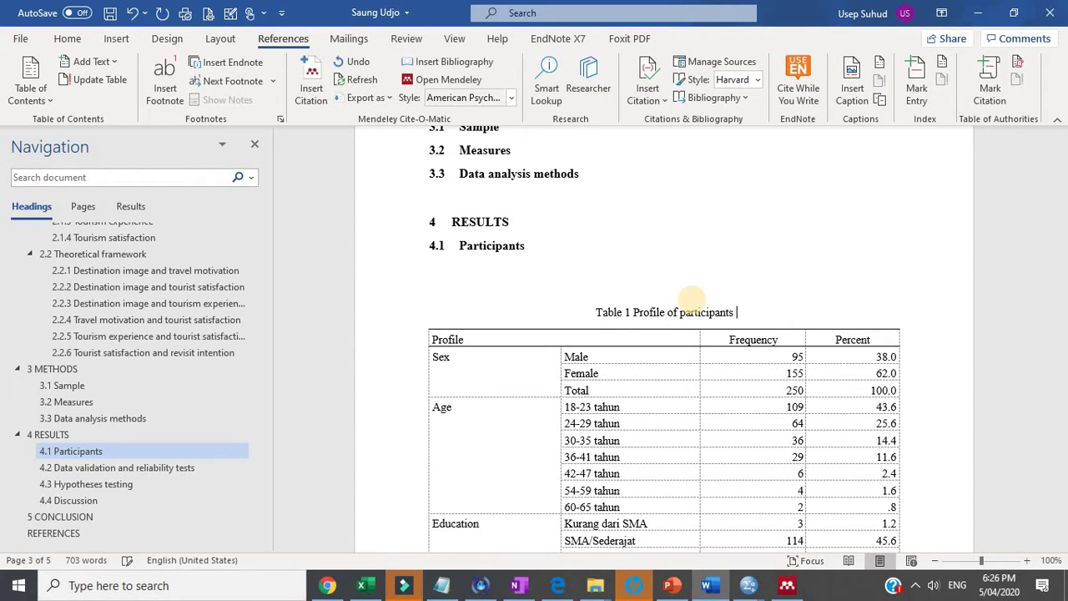
Under 4.1 Participants, write "In total, there were 250 participants consisting of 155 females (62%) and 95 males (38%)." and start a new paragraph.
{"action": "scroll", "coordinate": [685, 304], "scroll_direction": "down", "scroll_amount": 1}
{"action": "left_click", "coordinate": [510, 227]}
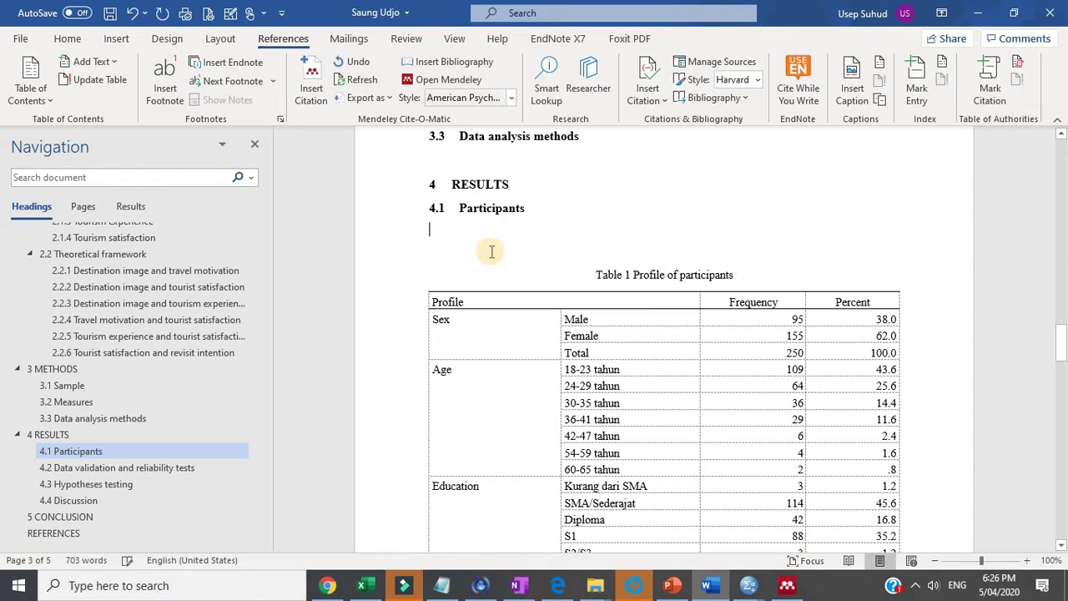
{"action": "type", "text": "in"}
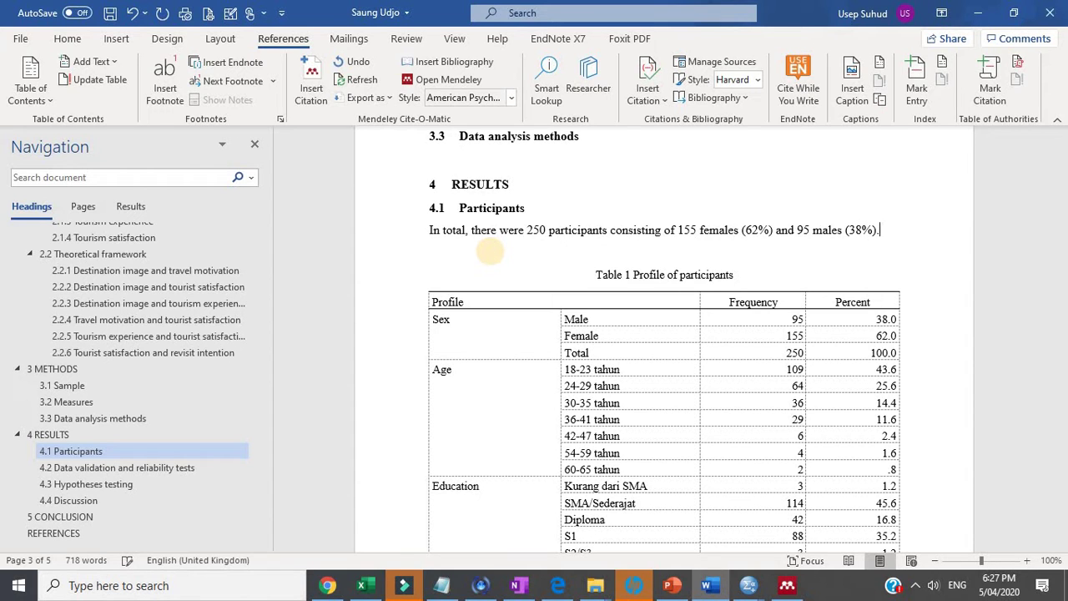
{"action": "key", "text": "Return"}
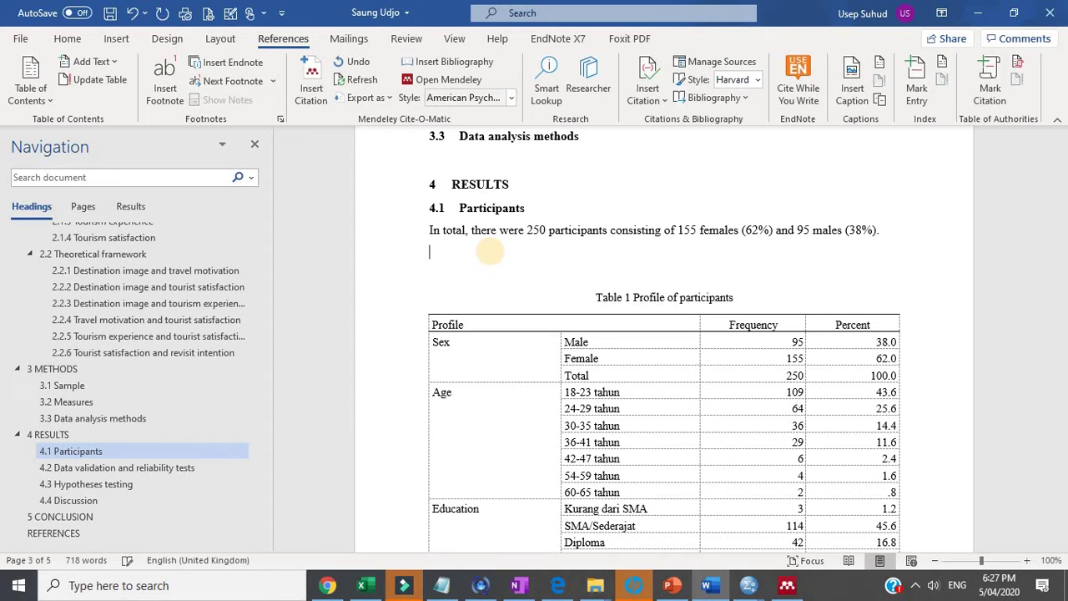
Add two empty paragraphs below the 4.2 Data validation and reliability tests heading.
{"action": "scroll", "coordinate": [471, 276], "scroll_direction": "down", "scroll_amount": 10}
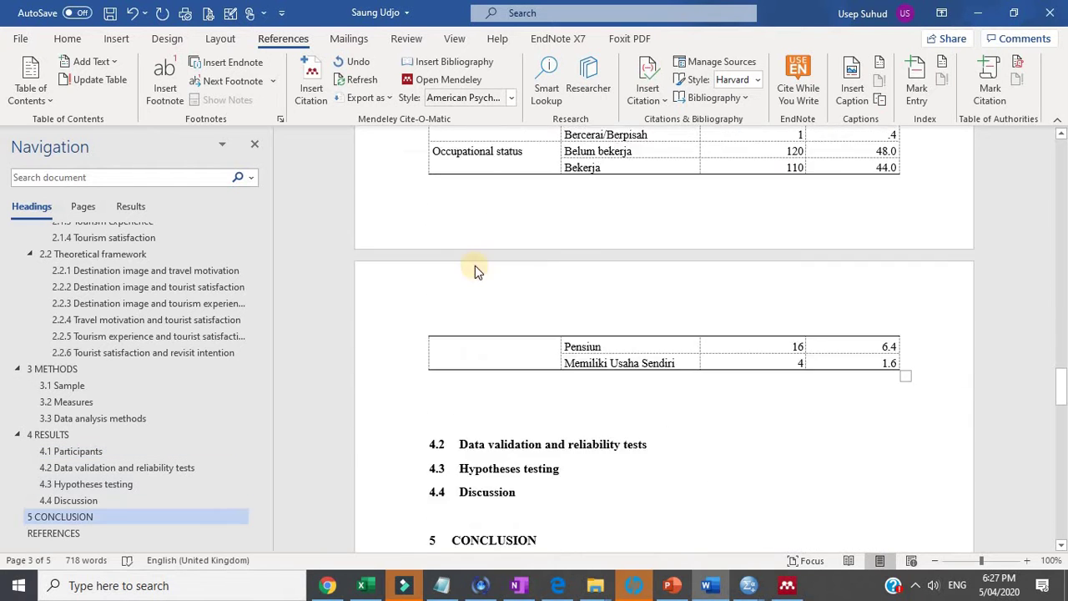
{"action": "scroll", "coordinate": [474, 272], "scroll_direction": "down", "scroll_amount": 3}
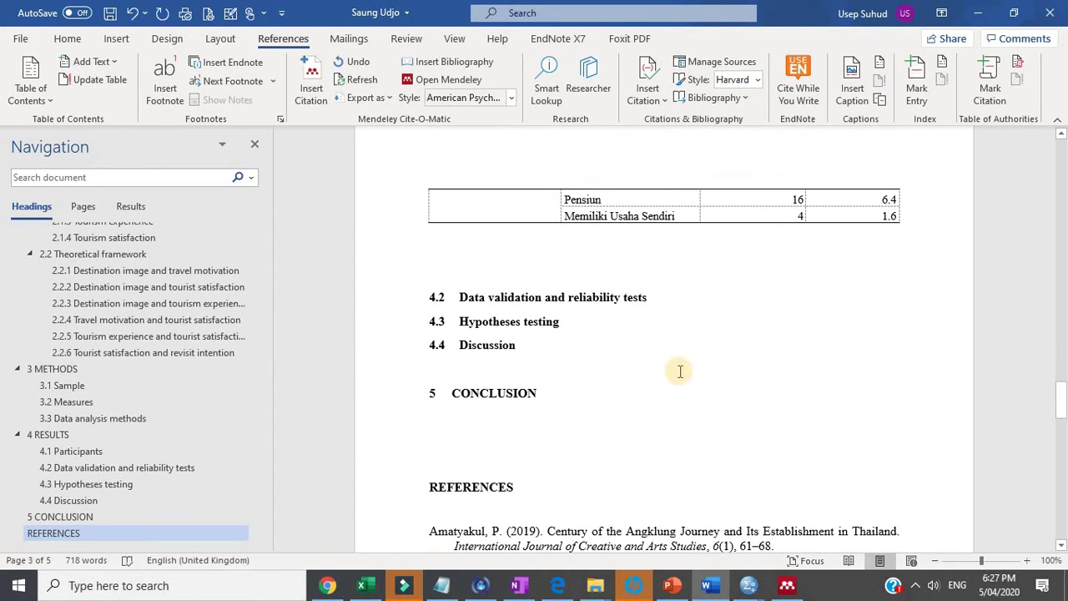
{"action": "left_click", "coordinate": [702, 298]}
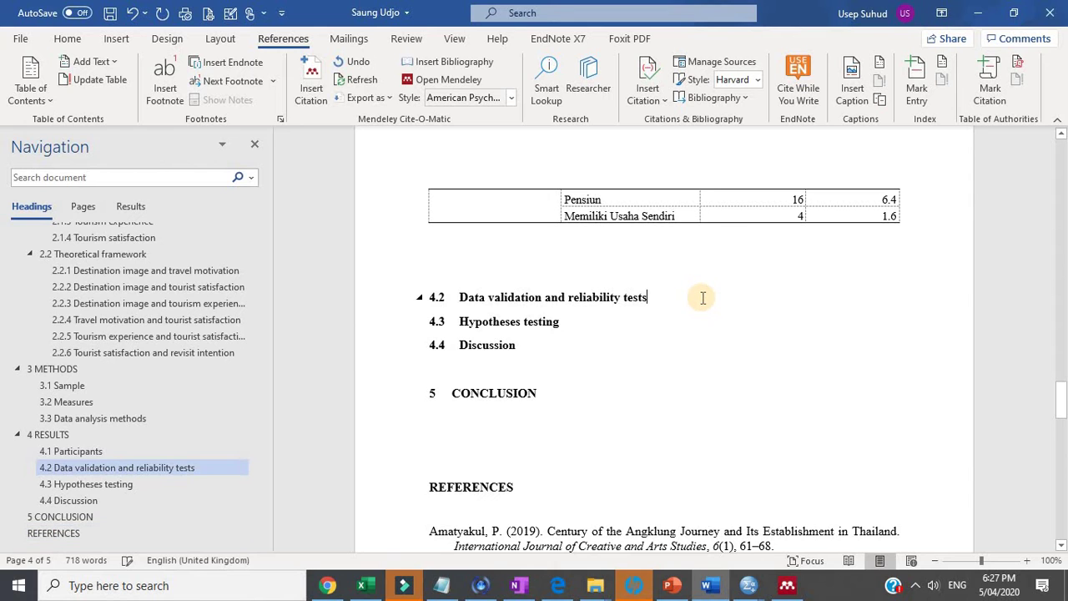
{"action": "key", "text": "Return"}
{"action": "key", "text": "Return"}
Switch to the Sania.sav data set in SPSS and open the Factor Analysis dialog.
{"action": "mouse_move", "coordinate": [751, 589]}
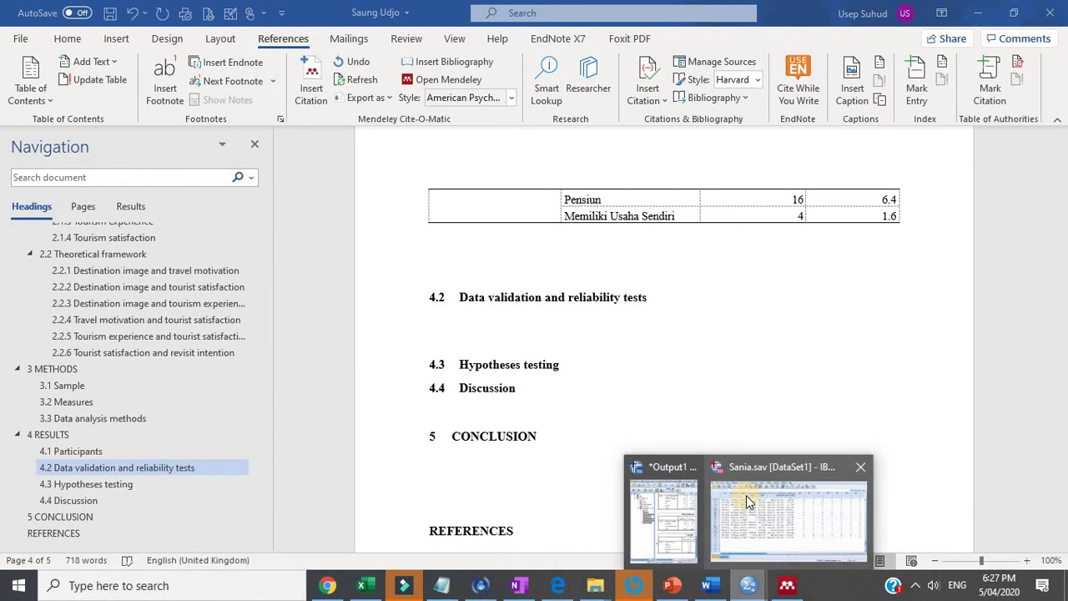
{"action": "left_click", "coordinate": [849, 479]}
{"action": "left_click", "coordinate": [223, 29]}
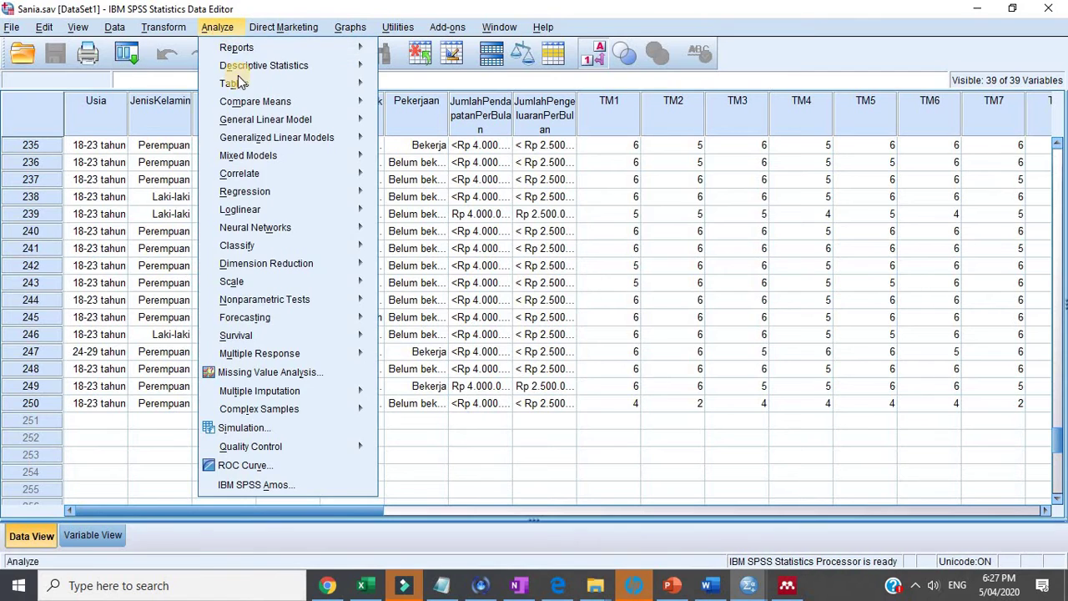
{"action": "mouse_move", "coordinate": [344, 265]}
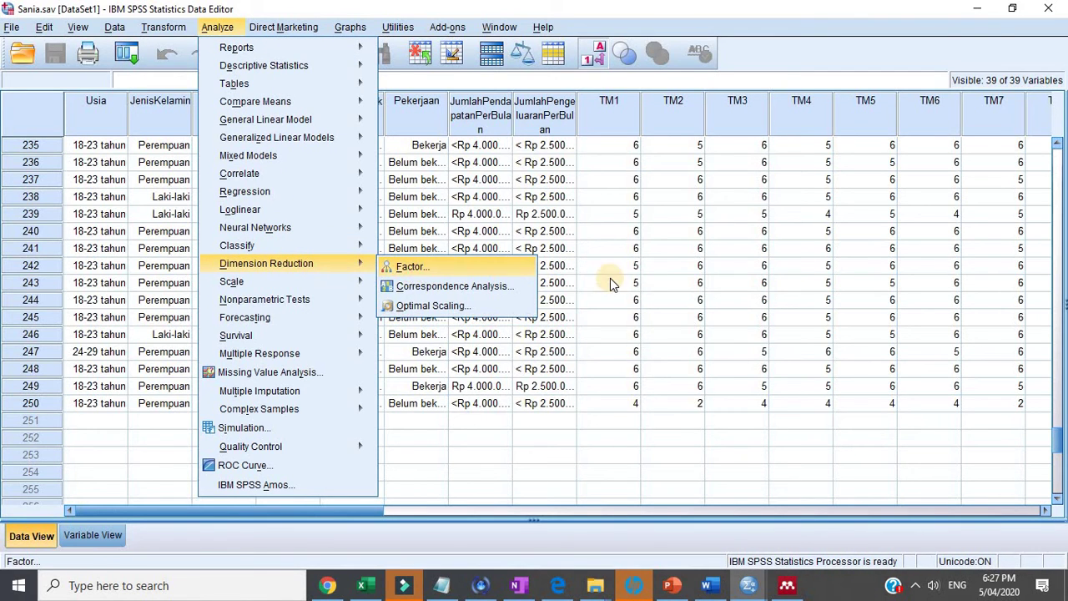
{"action": "key", "text": "Return"}
Add TM1 through TM11 as the variables of the factor analysis.
{"action": "left_click", "coordinate": [327, 273]}
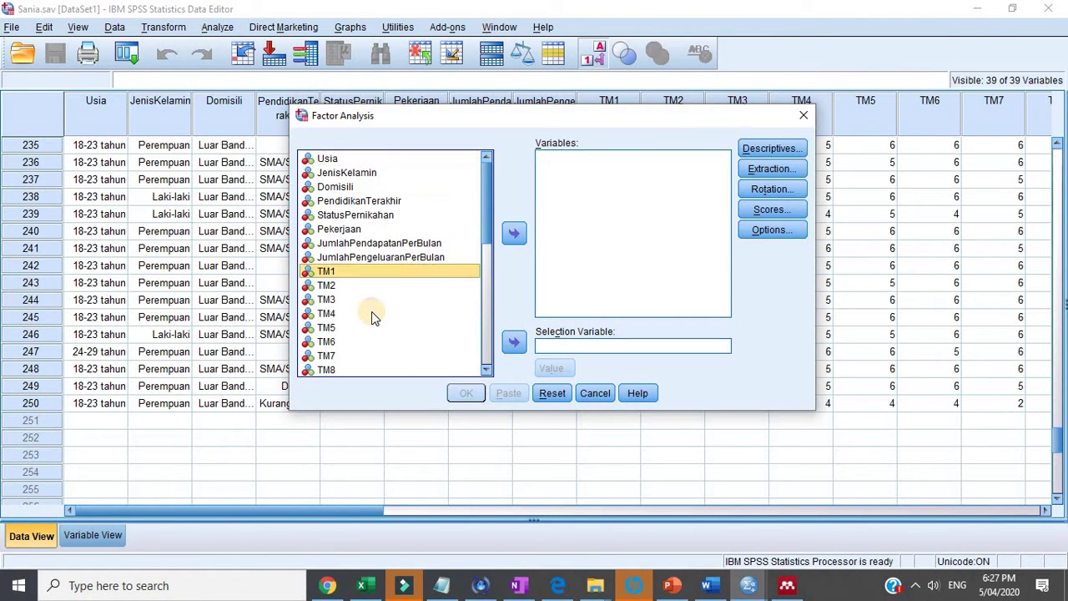
{"action": "scroll", "coordinate": [371, 311], "scroll_direction": "down", "scroll_amount": 2}
{"action": "left_click", "coordinate": [335, 329], "text": "shift"}
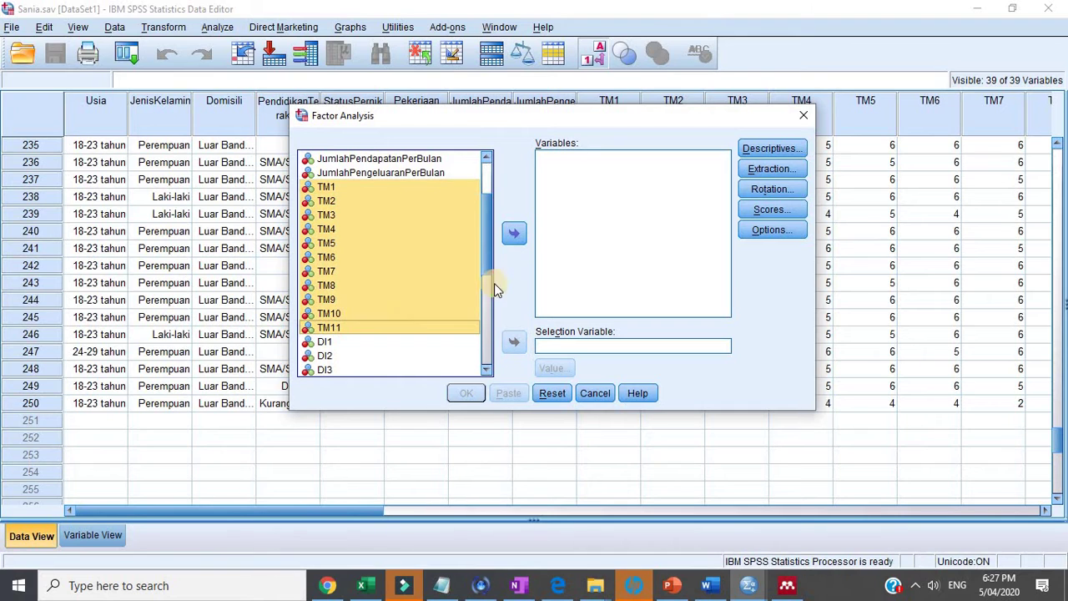
{"action": "left_click", "coordinate": [513, 236]}
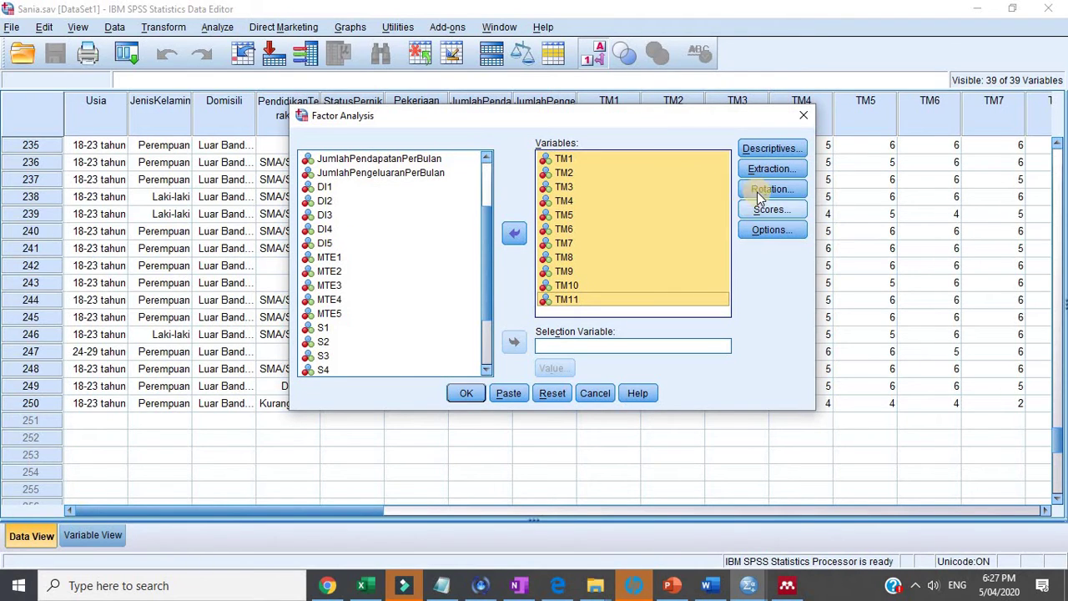
Set the factor analysis options to sort coefficients by size and suppress small coefficients with absolute values below .4.
{"action": "left_click", "coordinate": [775, 231]}
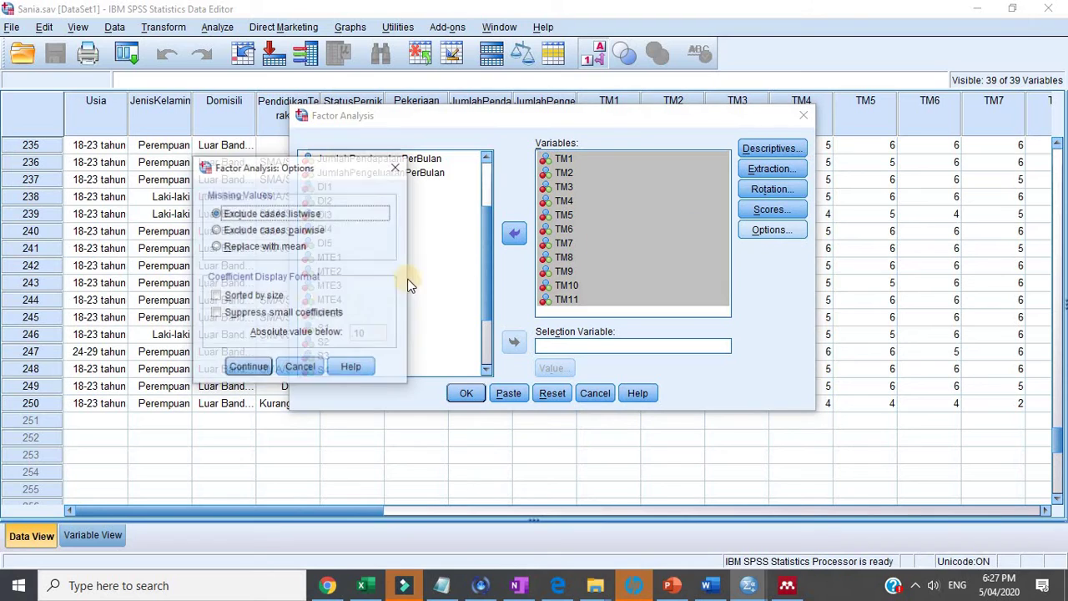
{"action": "left_click", "coordinate": [269, 297]}
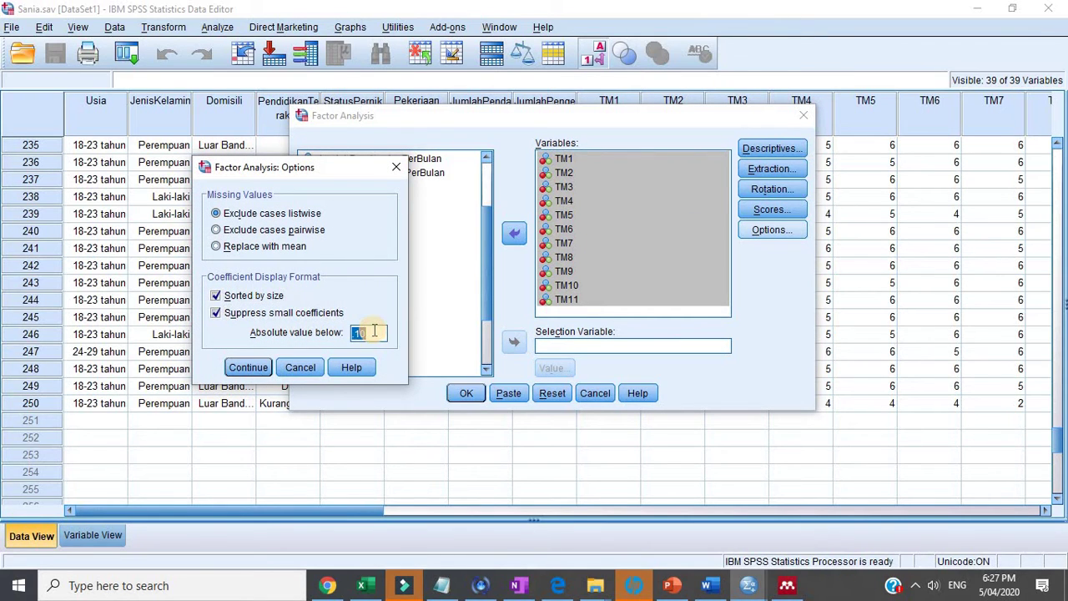
{"action": "left_click", "coordinate": [262, 372]}
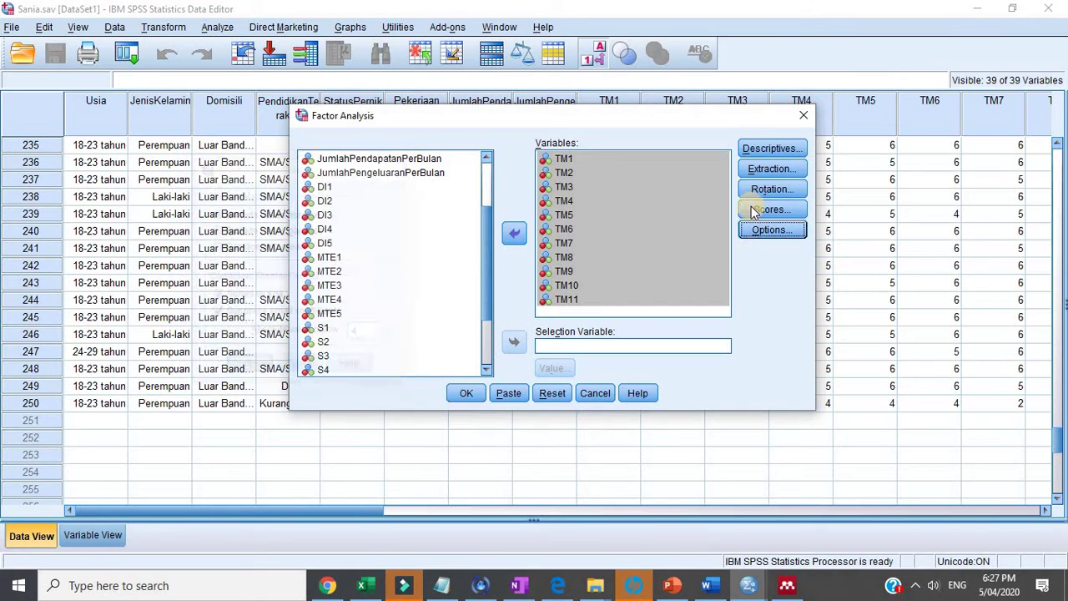
Choose a rotation method for the factor analysis and run it on TM1 through TM11.
{"action": "left_click", "coordinate": [773, 189]}
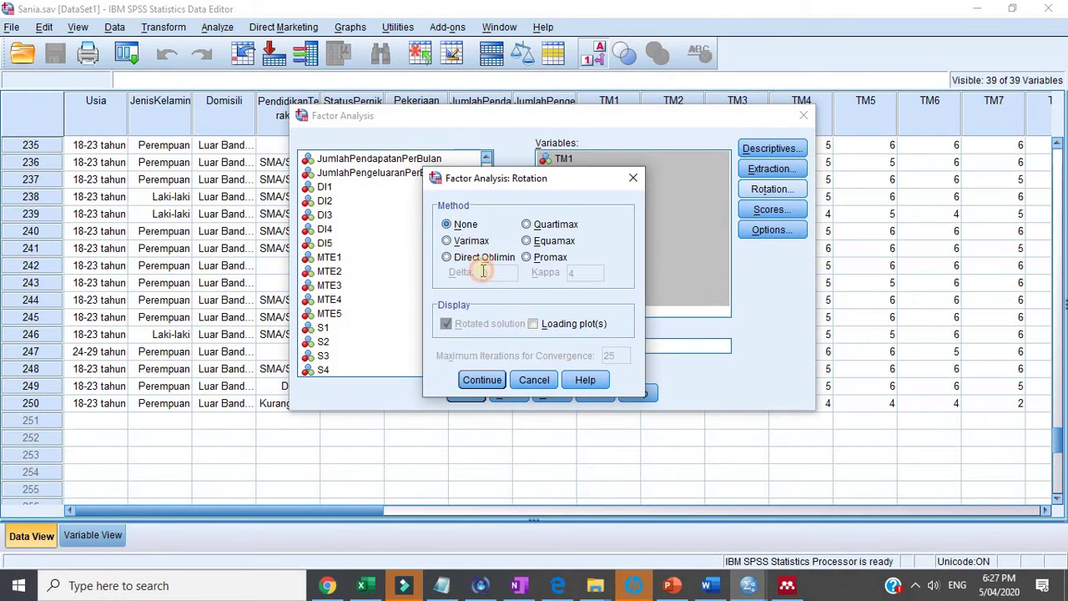
{"action": "left_click", "coordinate": [484, 258]}
{"action": "left_click", "coordinate": [481, 380]}
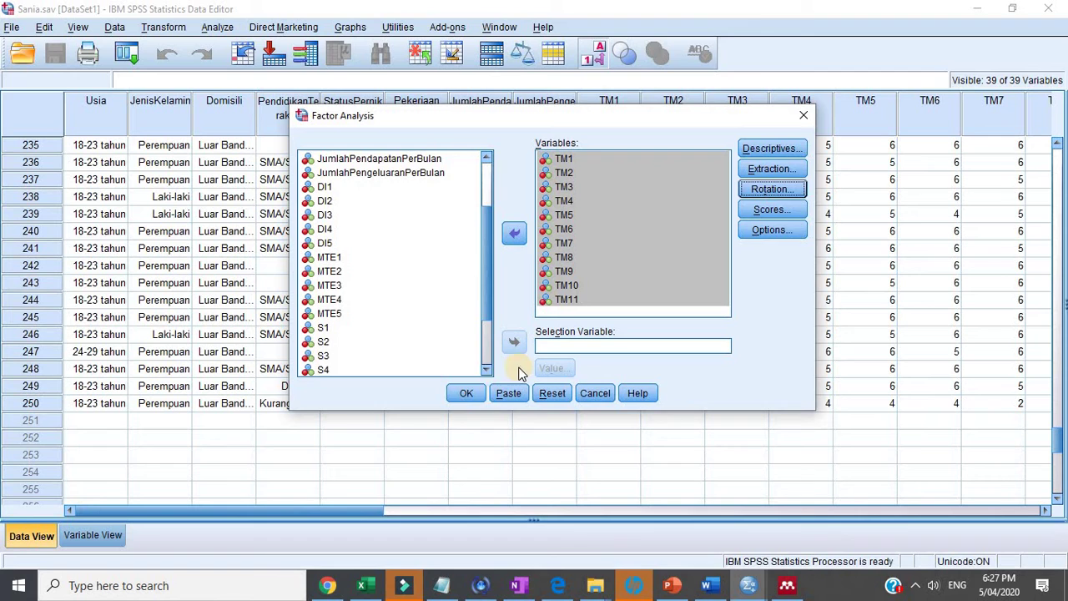
{"action": "left_click", "coordinate": [472, 394]}
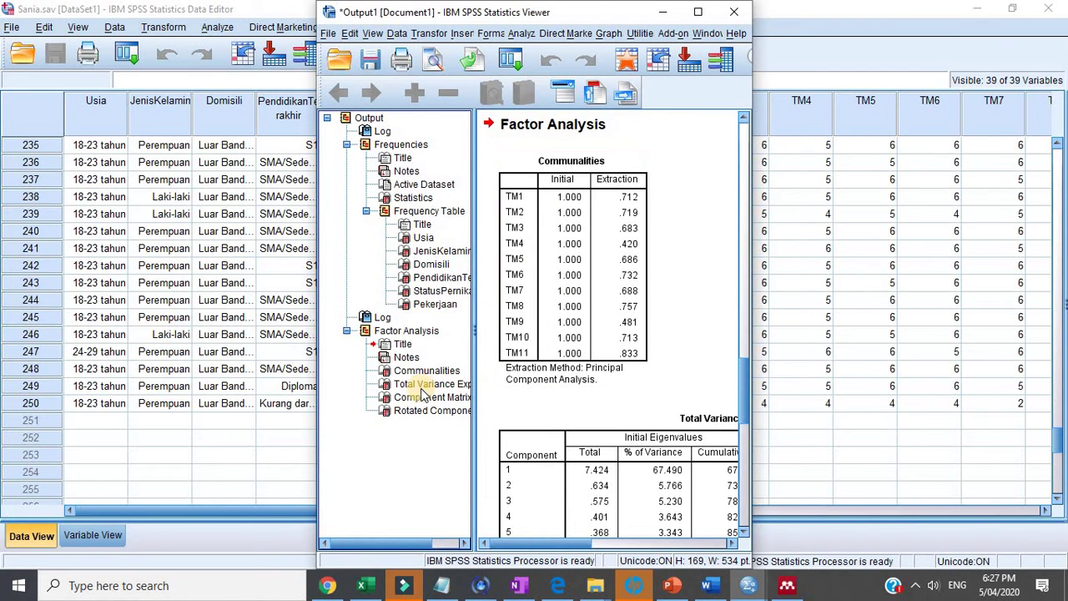
Copy the TM Component Matrix from the SPSS output and paste it into the Word paper below the 4.2 heading, after some empty paragraphs.
{"action": "left_click", "coordinate": [417, 398]}
{"action": "left_click", "coordinate": [581, 273]}
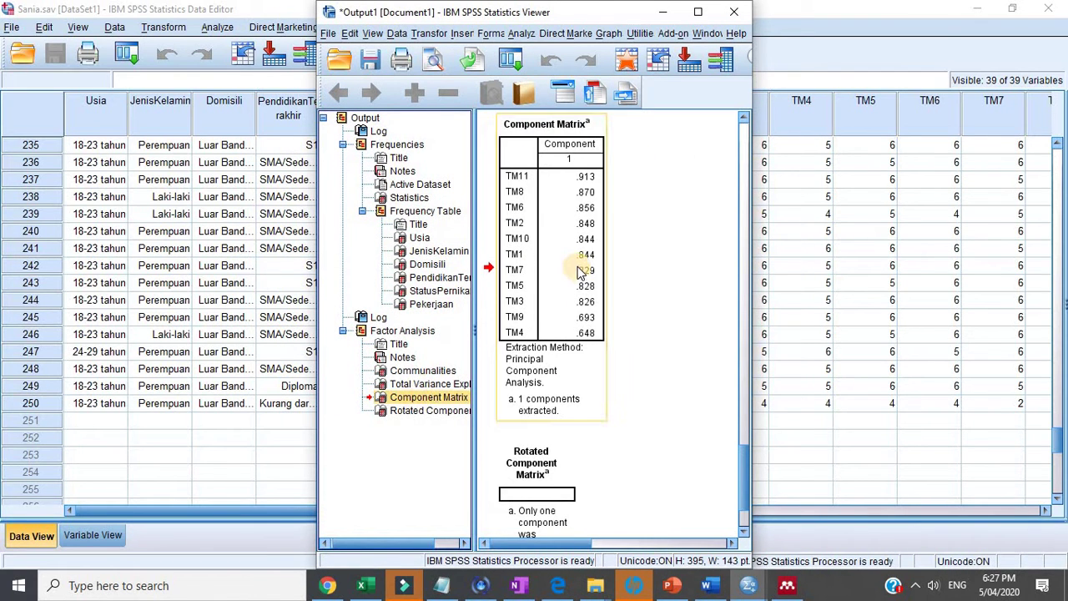
{"action": "right_click", "coordinate": [536, 238]}
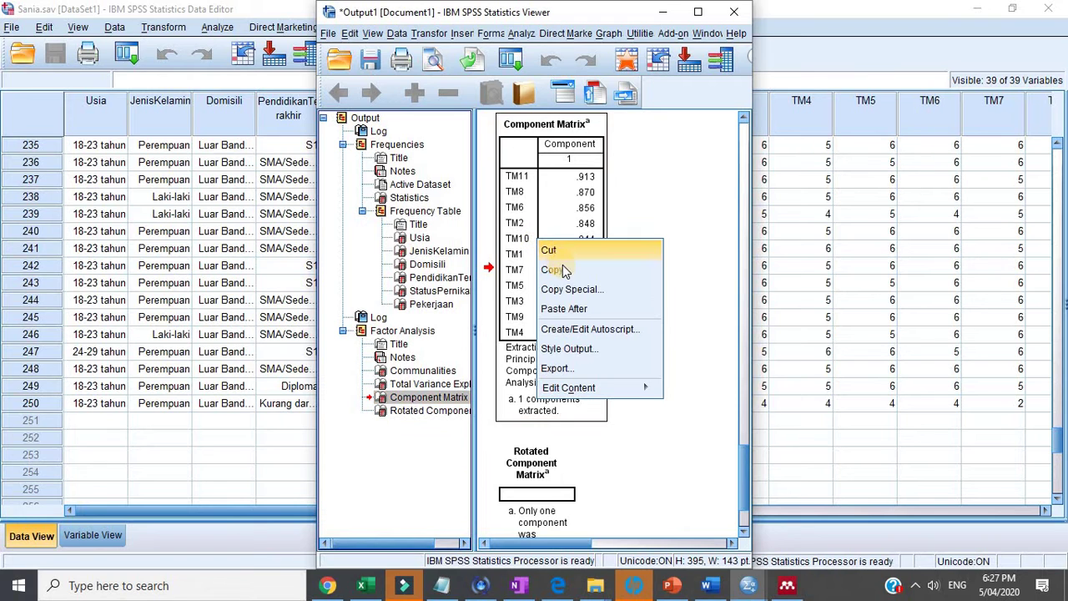
{"action": "left_click", "coordinate": [563, 269]}
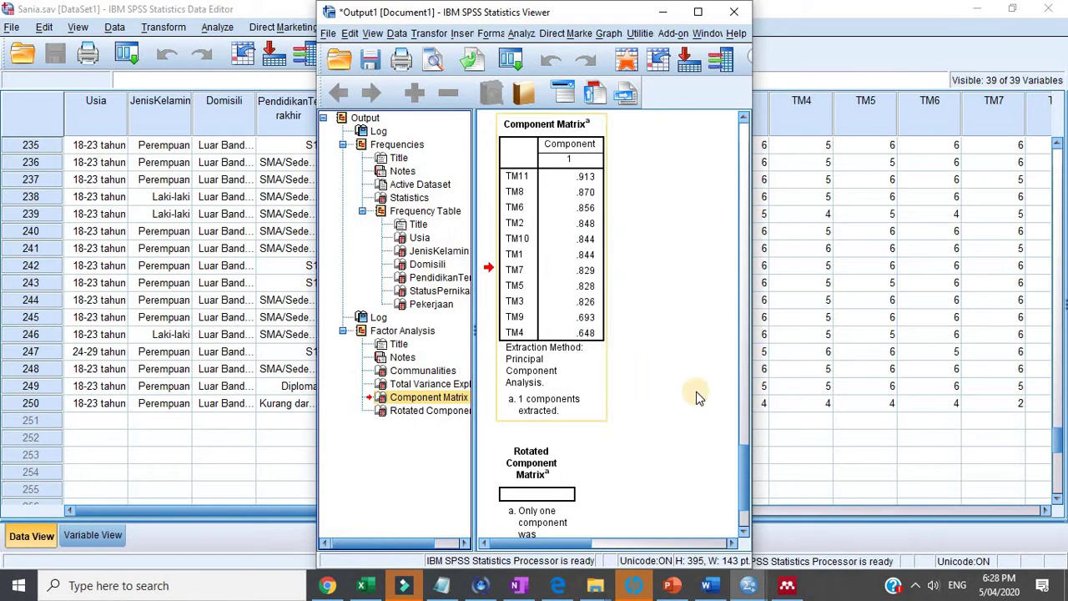
{"action": "left_click", "coordinate": [709, 585]}
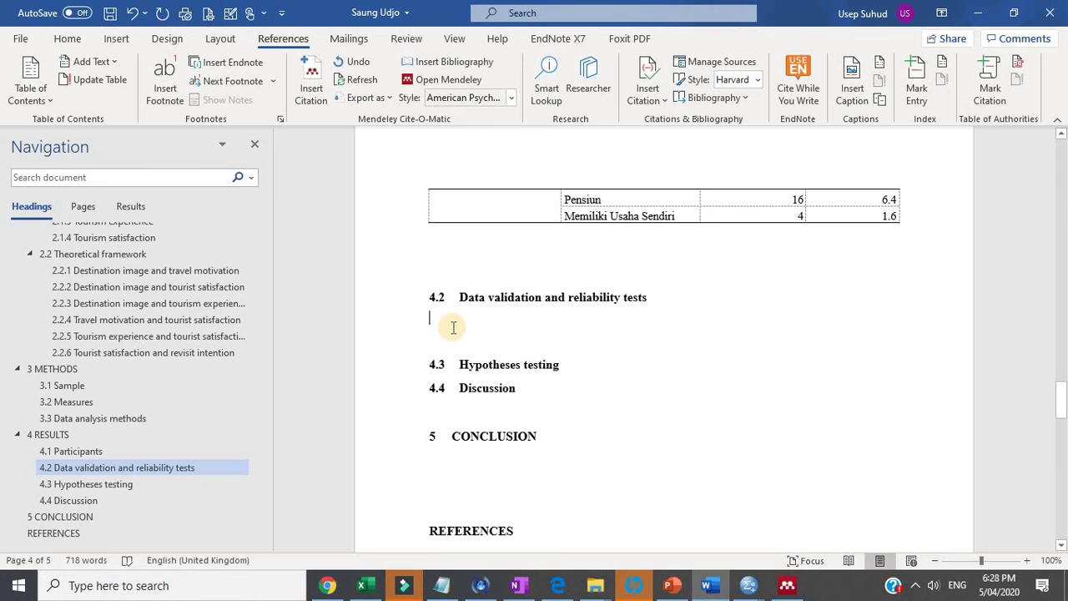
{"action": "key", "text": "Return"}
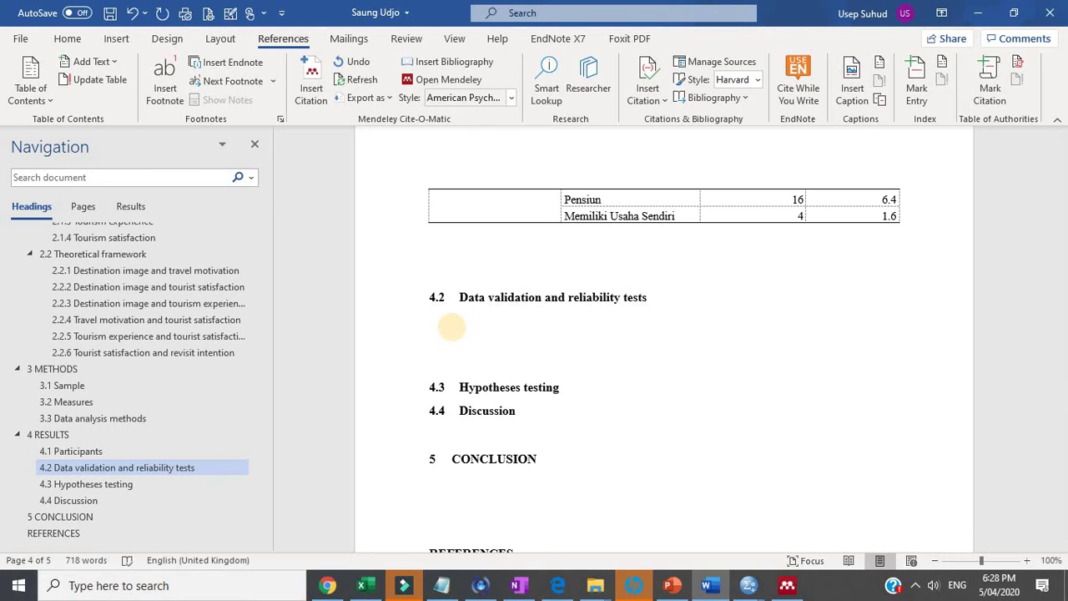
{"action": "key", "text": "Return"}
{"action": "key", "text": "Return"}
{"action": "key", "text": "ctrl+v"}
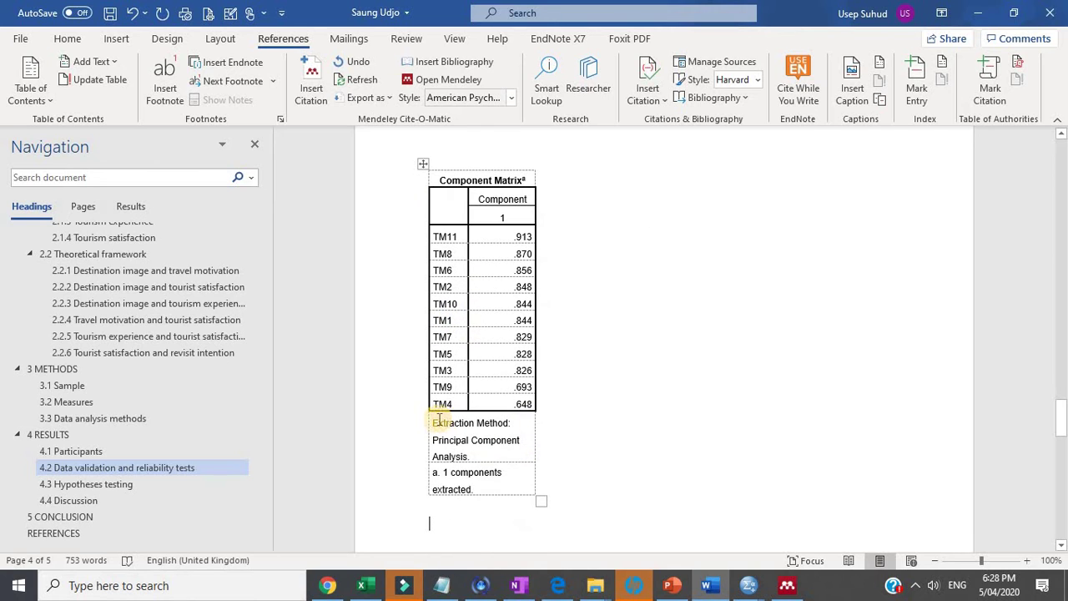
Delete the extraction method and components note rows below the TM table and add empty paragraphs after it.
{"action": "left_click_drag", "start_coordinate": [431, 424], "coordinate": [435, 501]}
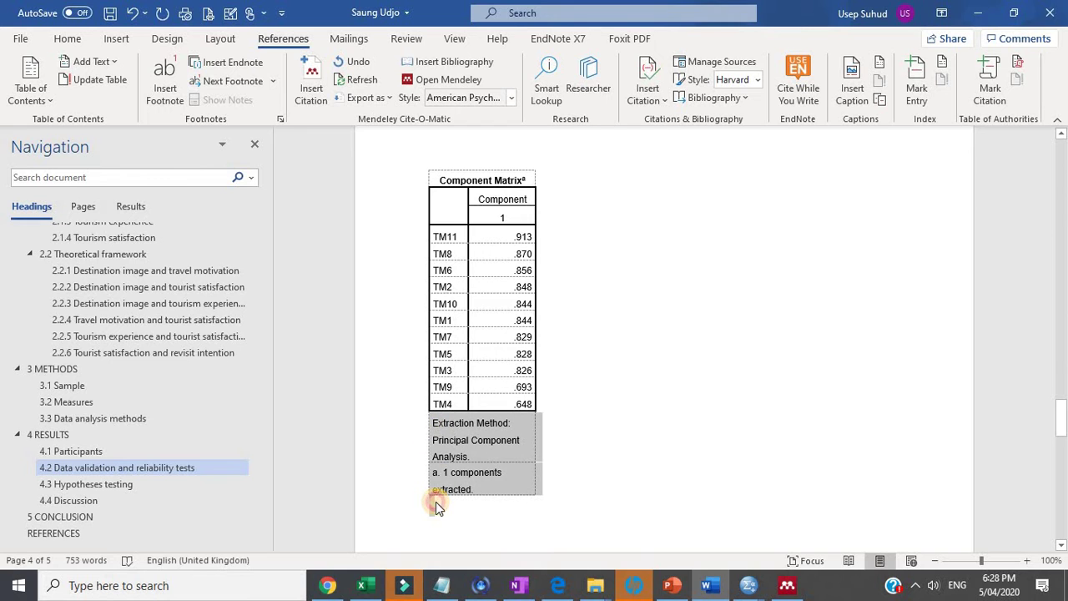
{"action": "key", "text": "BackSpace"}
{"action": "key", "text": "Return"}
{"action": "key", "text": "Return"}
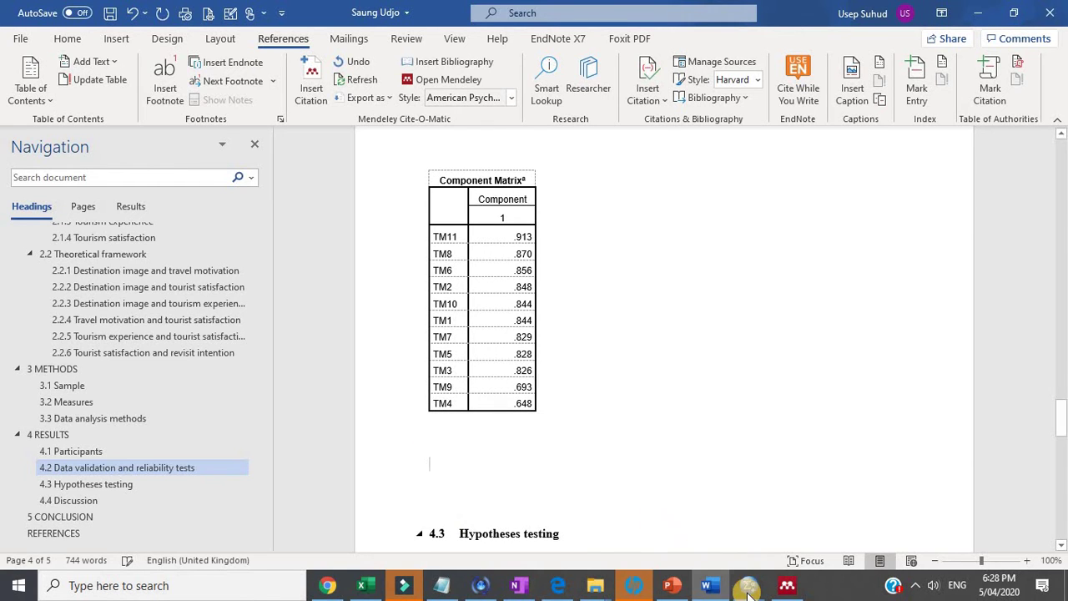
Switch to the Sania.sav data set in SPSS, reopen the Factor Analysis dialog and remove TM1 through TM11 from the variables.
{"action": "mouse_move", "coordinate": [748, 584]}
{"action": "left_click", "coordinate": [776, 559]}
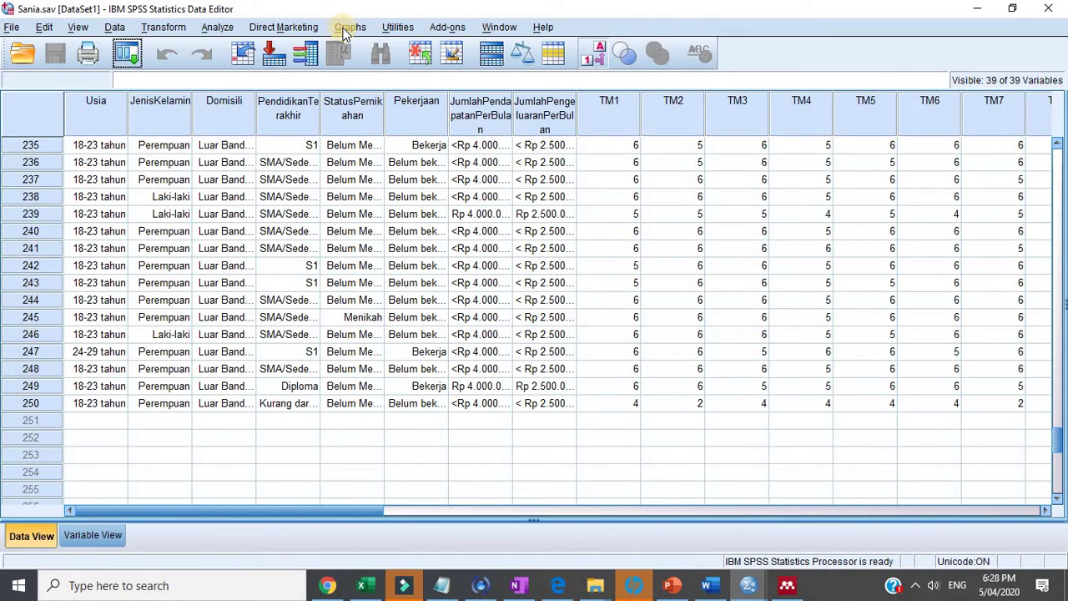
{"action": "left_click", "coordinate": [214, 30]}
{"action": "mouse_move", "coordinate": [330, 269]}
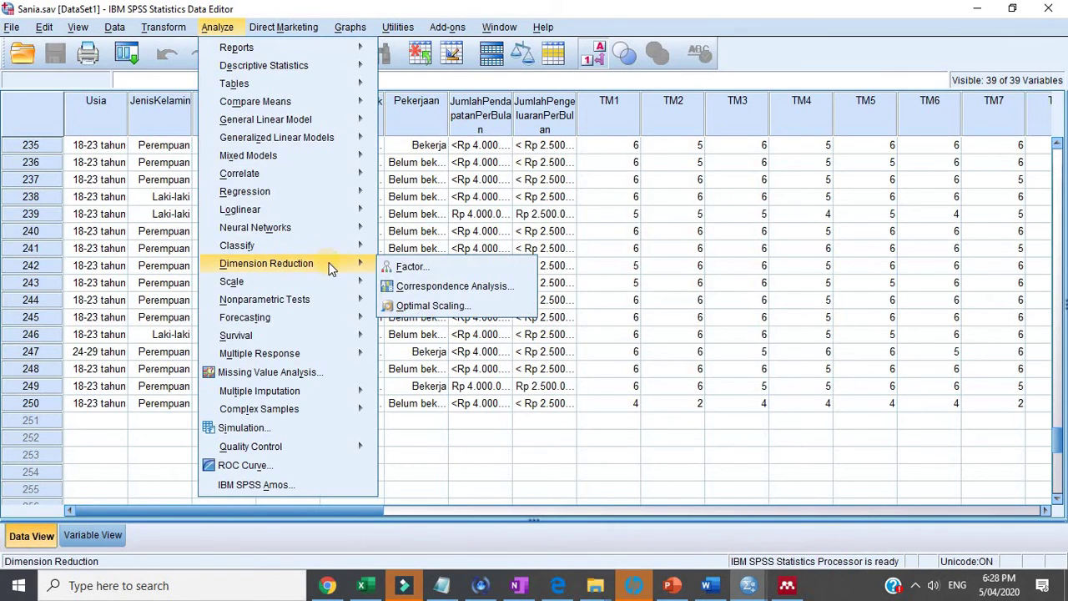
{"action": "left_click", "coordinate": [418, 268]}
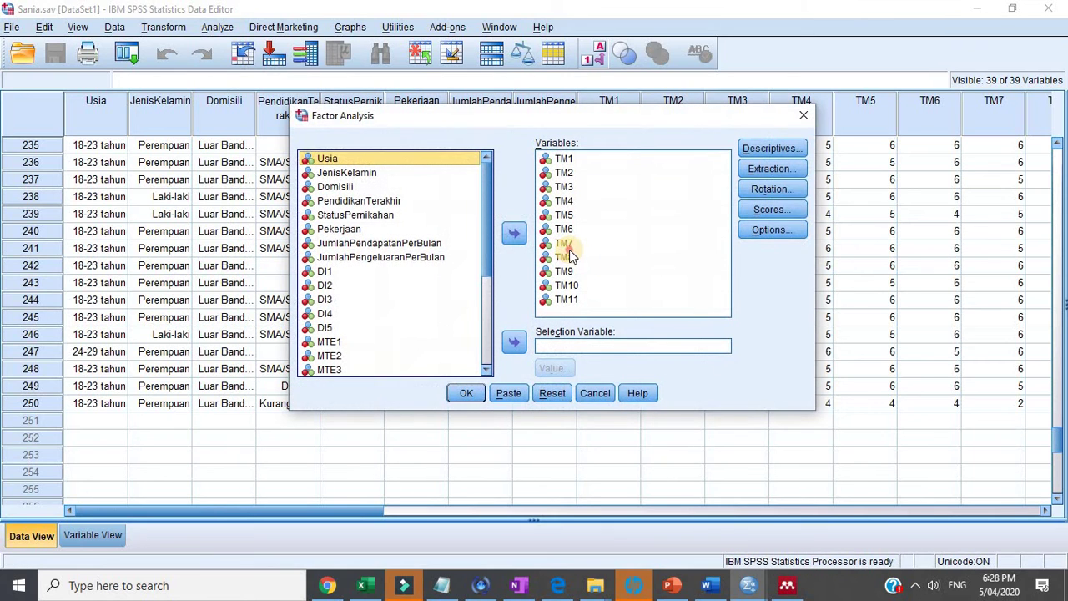
{"action": "left_click", "coordinate": [569, 253]}
{"action": "key", "text": "ctrl+a"}
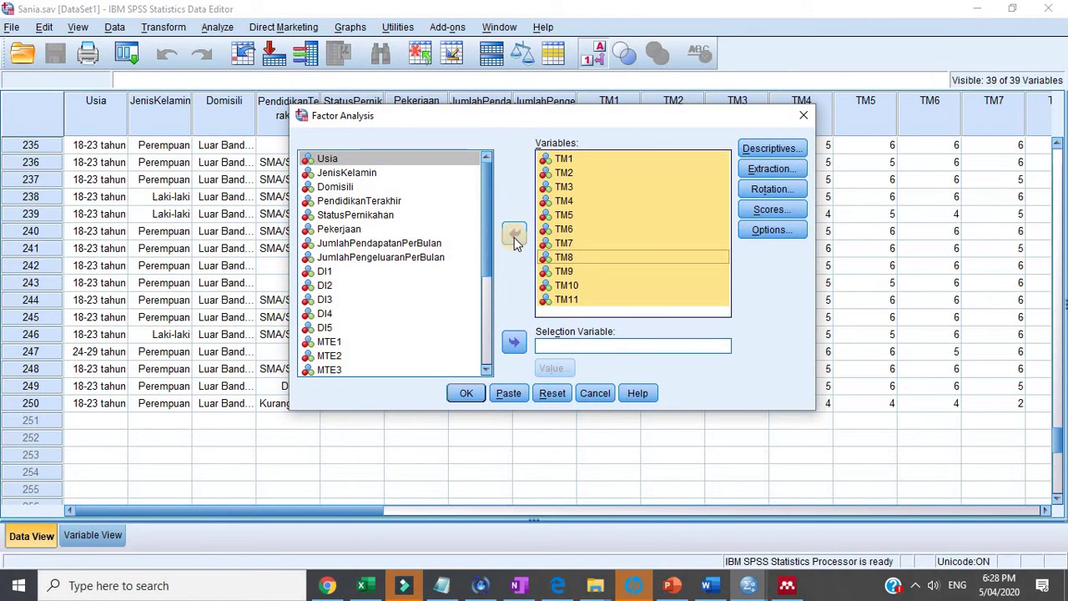
{"action": "left_click", "coordinate": [514, 237]}
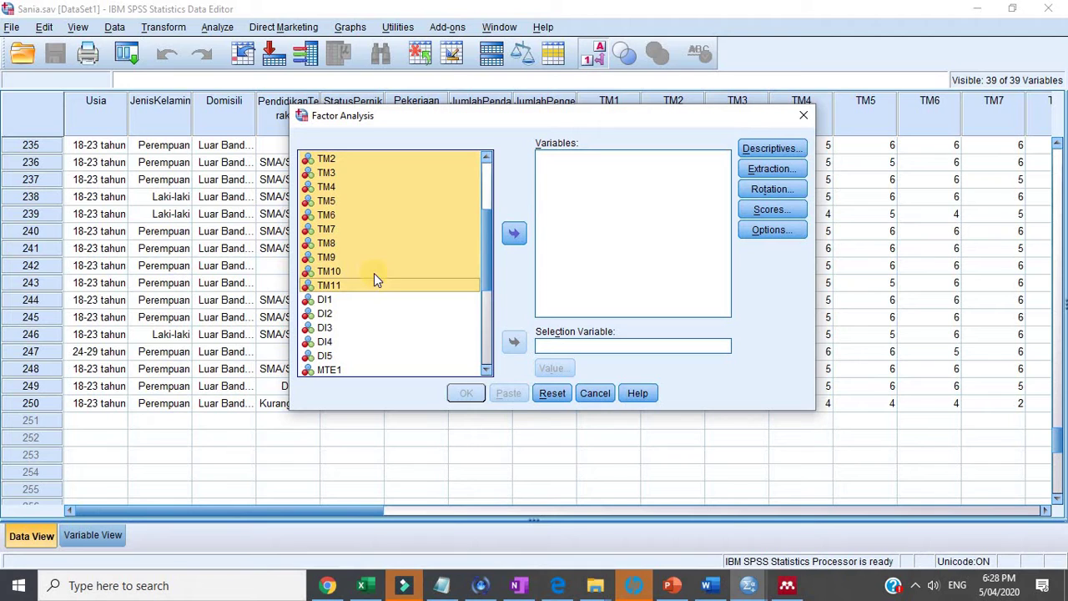
Add DI1 through DI5 as the analysis variables and run the factor analysis.
{"action": "left_click", "coordinate": [327, 301]}
{"action": "left_click", "coordinate": [326, 354], "text": "shift"}
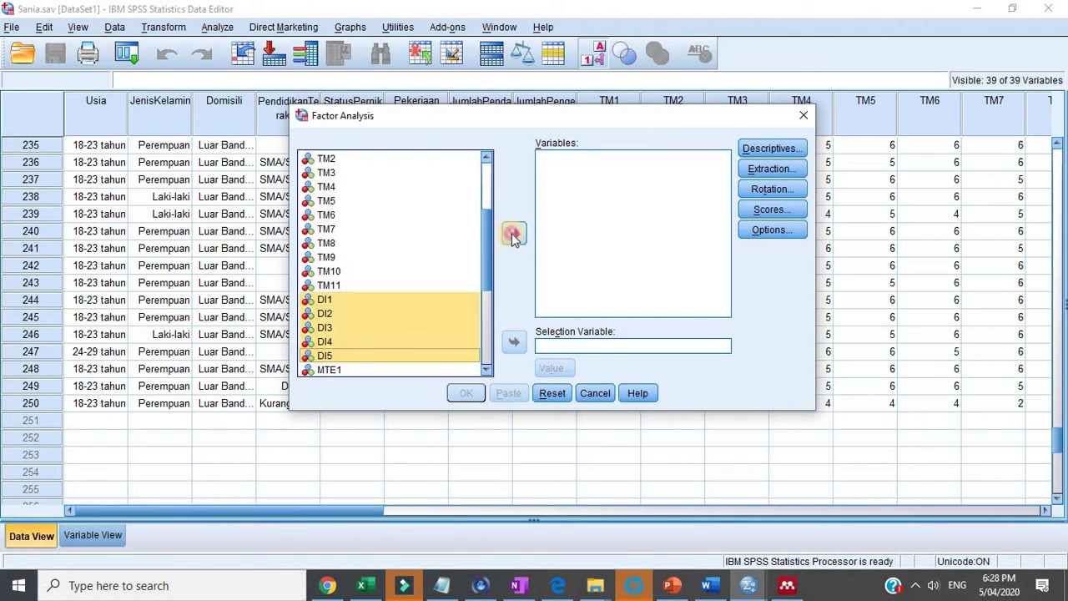
{"action": "left_click", "coordinate": [514, 237]}
{"action": "left_click", "coordinate": [466, 393]}
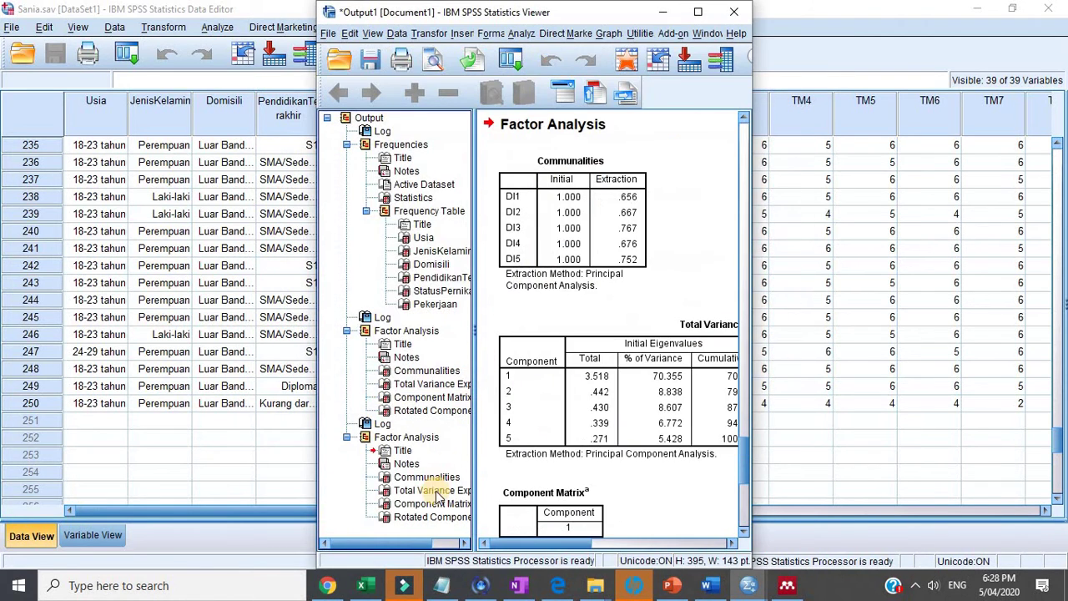
Copy the DI Component Matrix from the SPSS output and paste it below the TM table in the Word paper.
{"action": "left_click", "coordinate": [423, 506]}
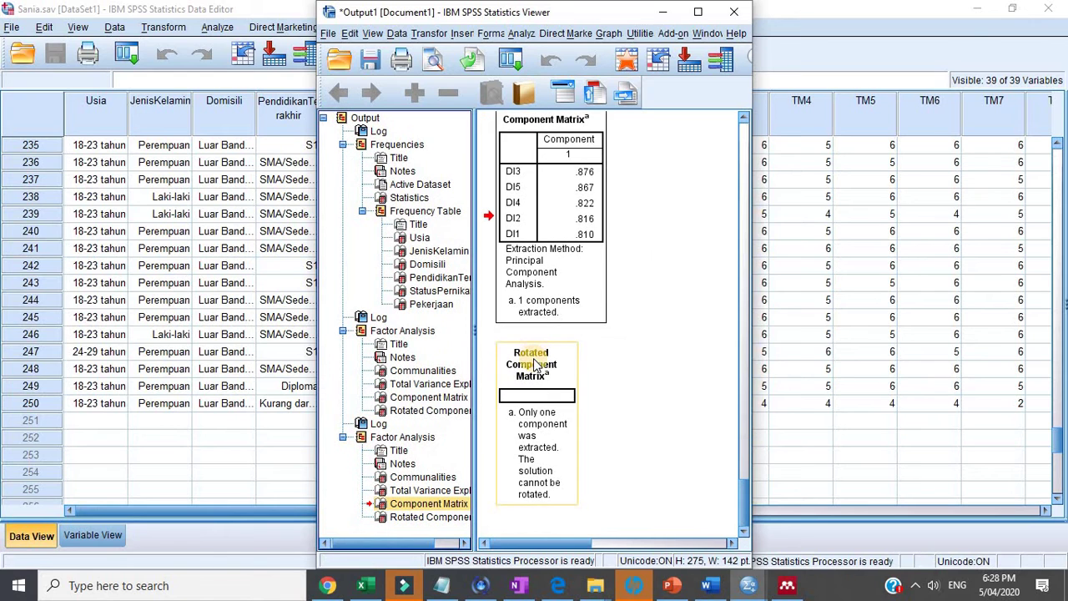
{"action": "left_click", "coordinate": [551, 197]}
{"action": "right_click", "coordinate": [551, 197]}
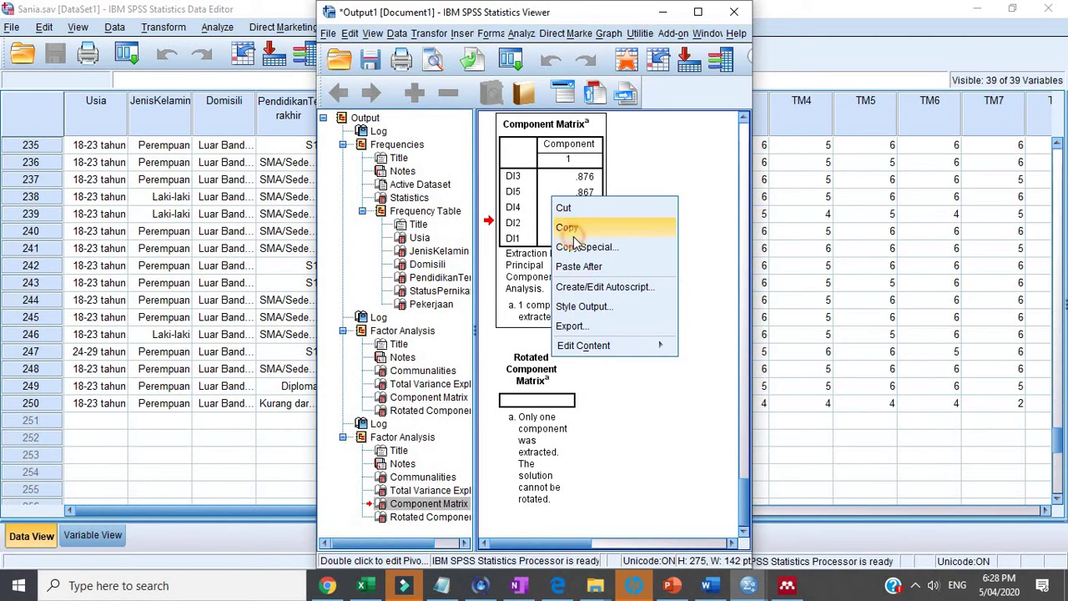
{"action": "left_click", "coordinate": [571, 230]}
{"action": "left_click", "coordinate": [711, 585]}
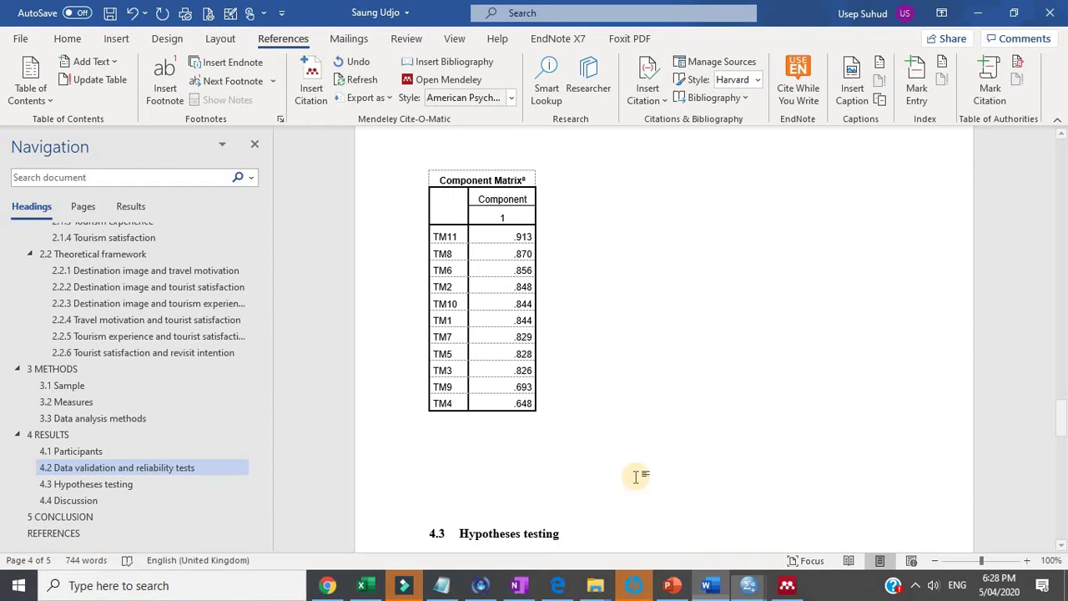
{"action": "left_click", "coordinate": [468, 468]}
{"action": "key", "text": "ctrl+v"}
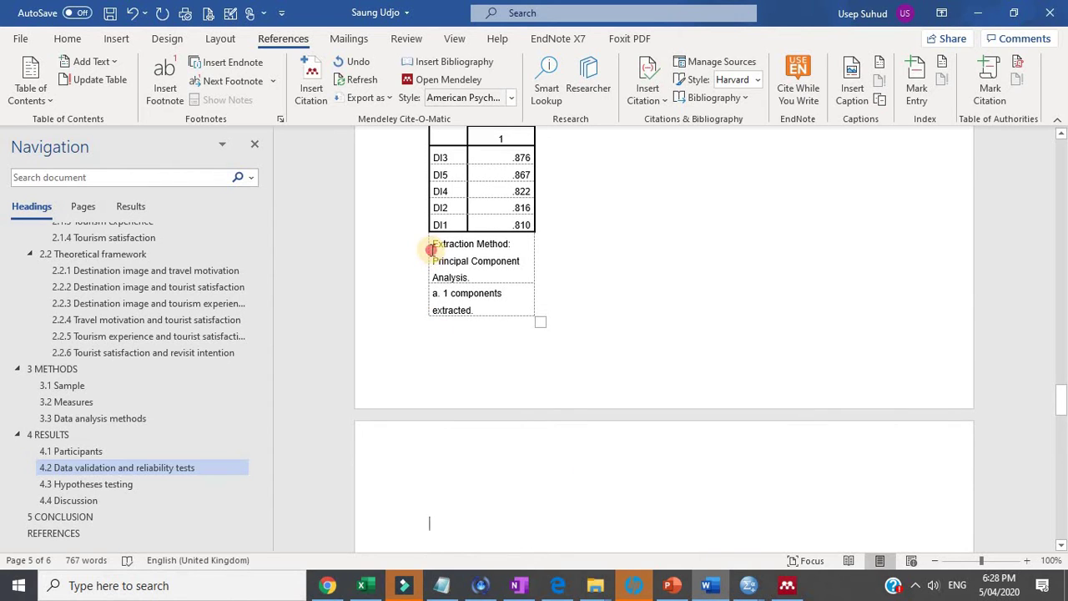
Delete the extraction method and components notes below the DI table together with their table rows.
{"action": "left_click_drag", "start_coordinate": [432, 249], "coordinate": [443, 337]}
{"action": "key", "text": "Delete"}
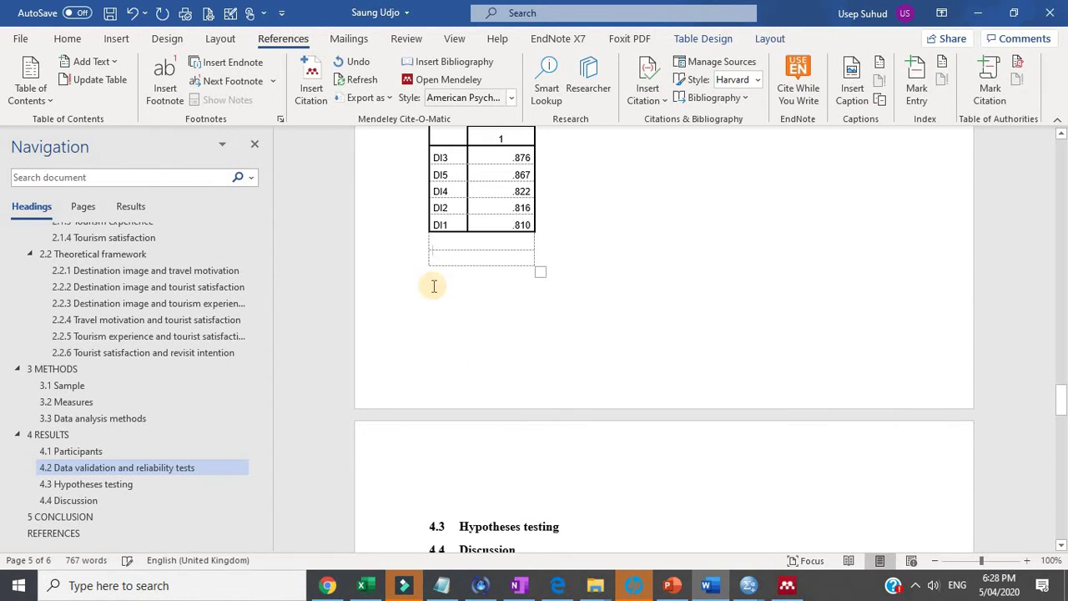
{"action": "left_click_drag", "start_coordinate": [431, 240], "coordinate": [440, 301]}
{"action": "key", "text": "Delete"}
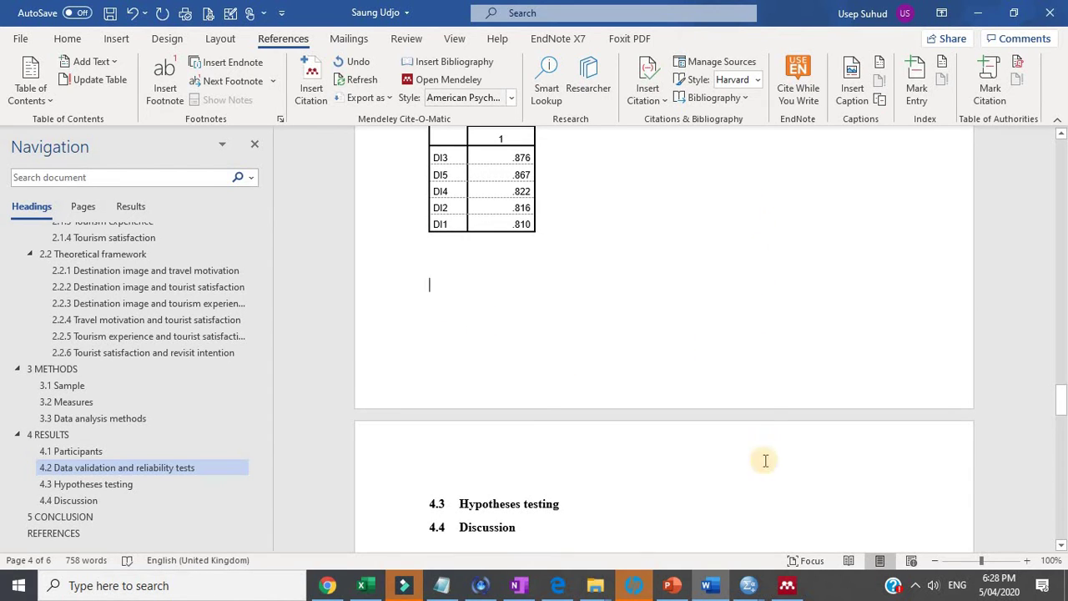
Return to the Sania.sav data set in SPSS, reopen the Factor Analysis dialog and remove DI1 through DI5 from the variables.
{"action": "left_click", "coordinate": [749, 585]}
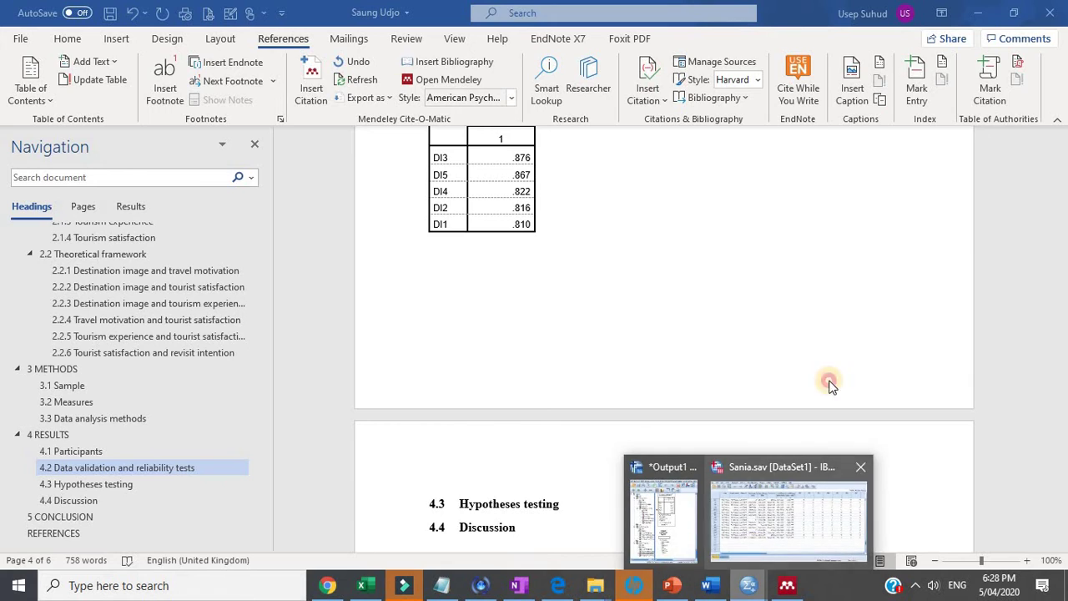
{"action": "left_click", "coordinate": [839, 513]}
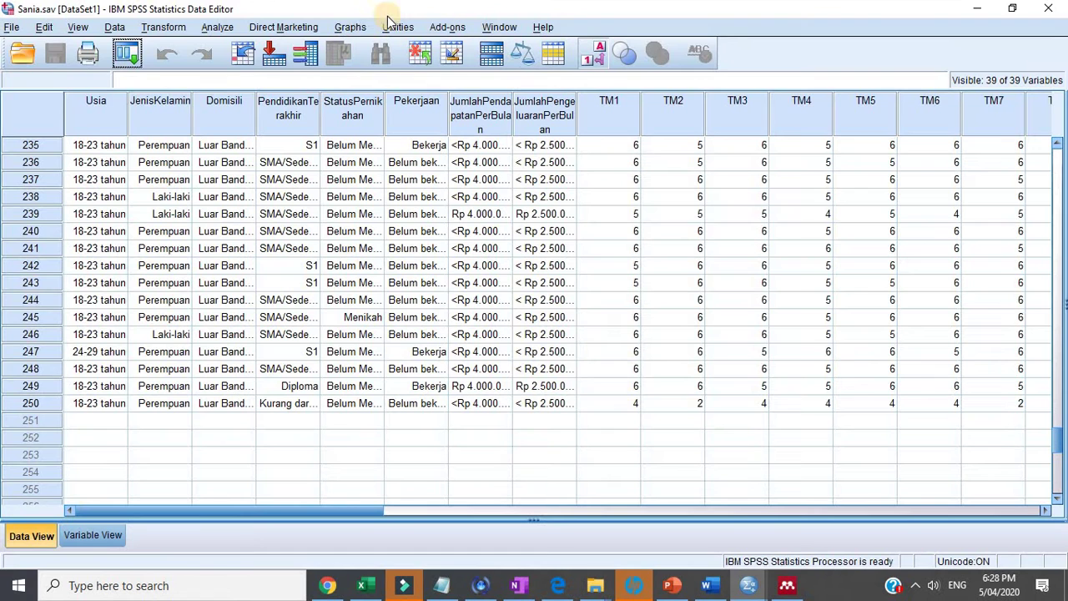
{"action": "left_click", "coordinate": [219, 28]}
{"action": "mouse_move", "coordinate": [355, 263]}
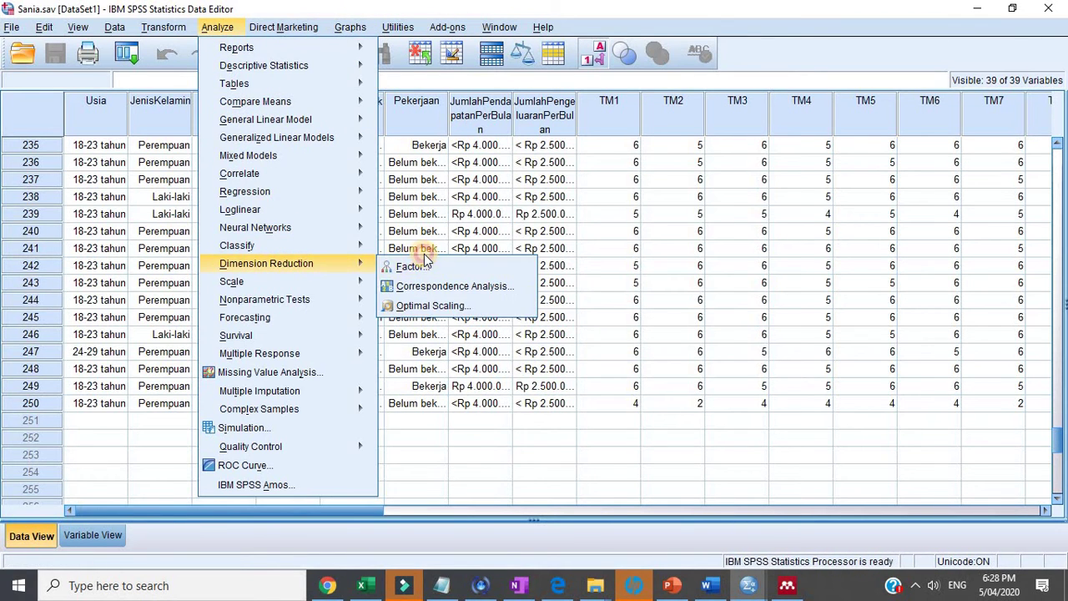
{"action": "left_click", "coordinate": [413, 248]}
{"action": "left_click", "coordinate": [218, 28]}
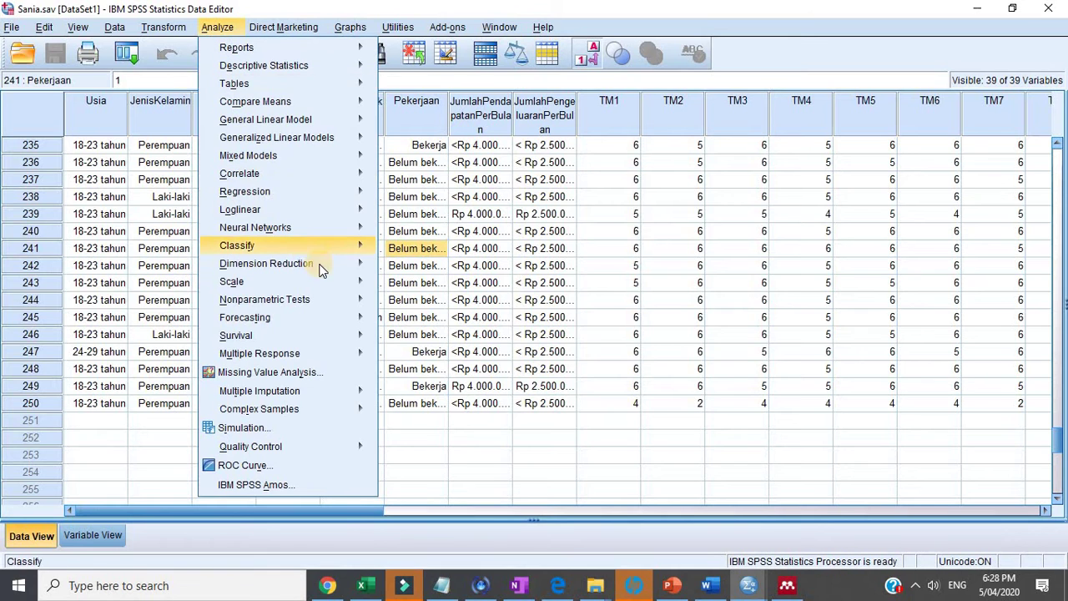
{"action": "mouse_move", "coordinate": [321, 267]}
{"action": "left_click", "coordinate": [402, 263]}
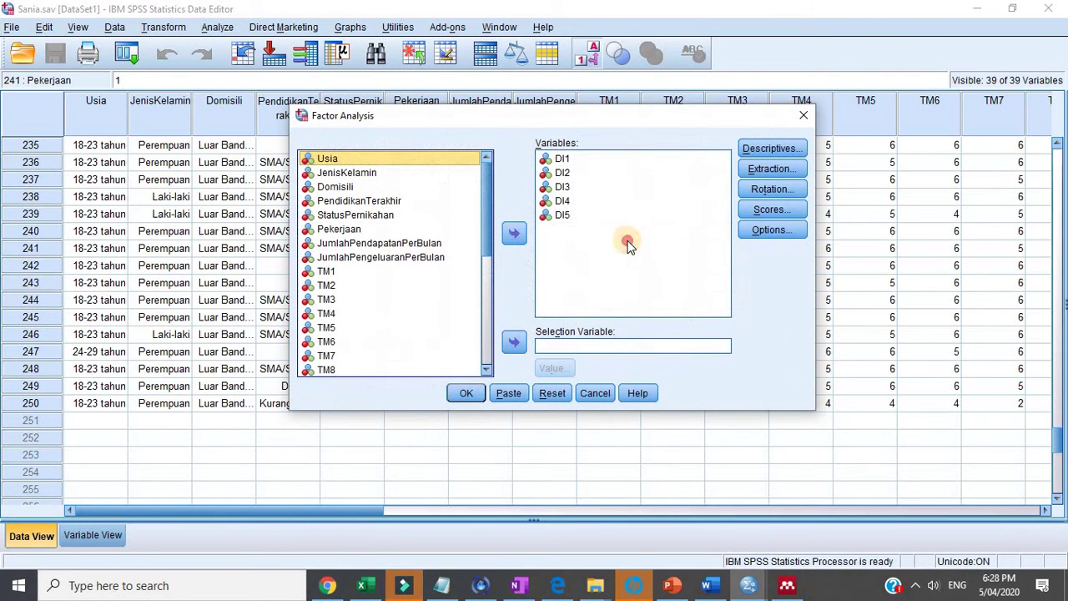
{"action": "left_click", "coordinate": [628, 242]}
{"action": "key", "text": "ctrl+a"}
{"action": "left_click", "coordinate": [513, 233]}
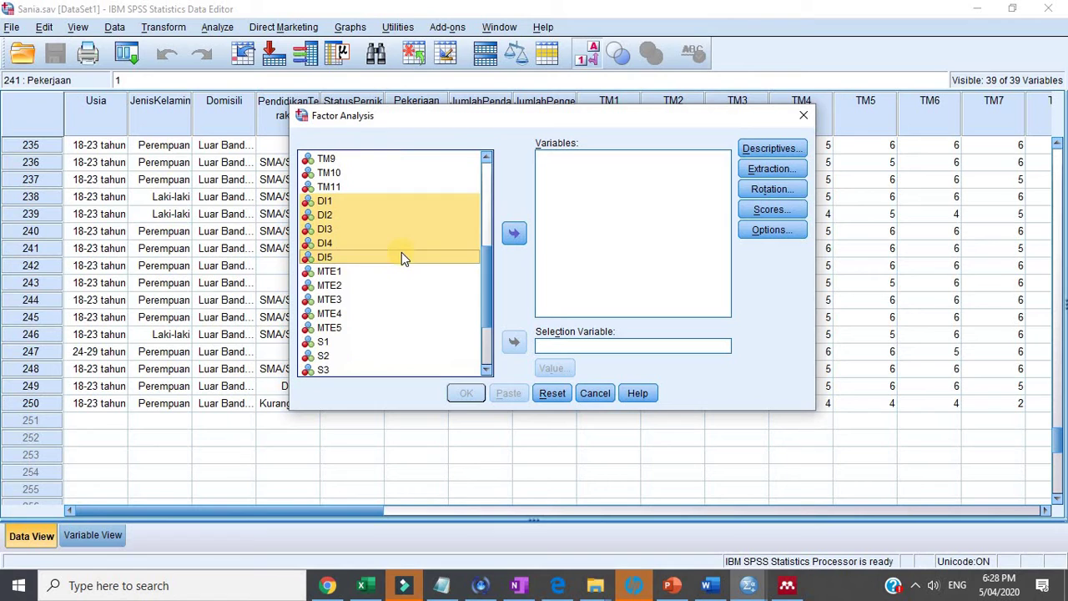
Add MTE1 through MTE5 as the analysis variables and run the factor analysis.
{"action": "left_click", "coordinate": [338, 273]}
{"action": "left_click", "coordinate": [333, 328], "text": "shift"}
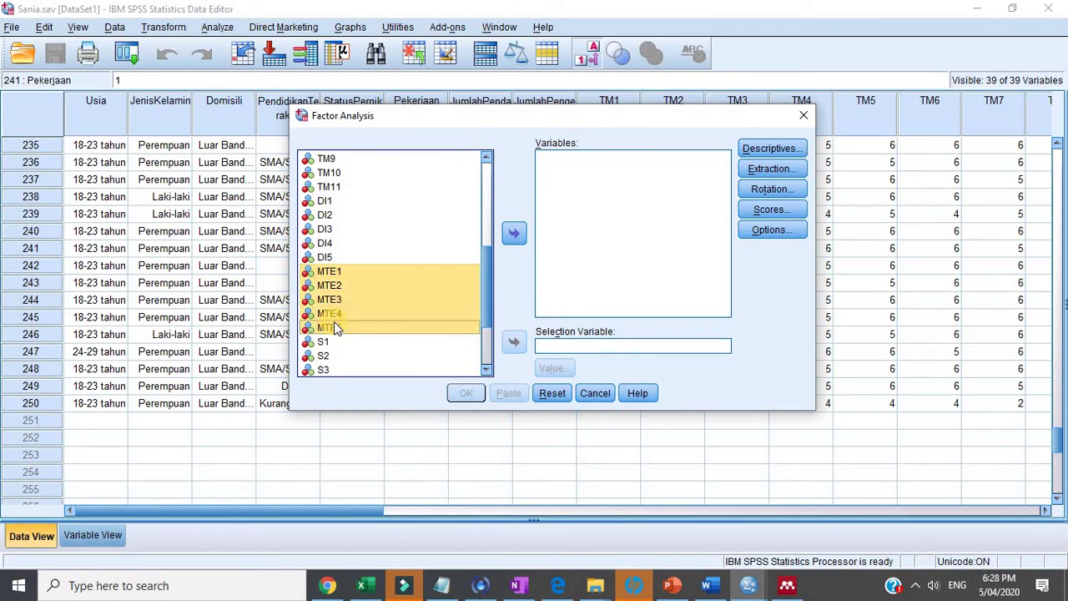
{"action": "left_click", "coordinate": [513, 238]}
{"action": "left_click", "coordinate": [458, 393]}
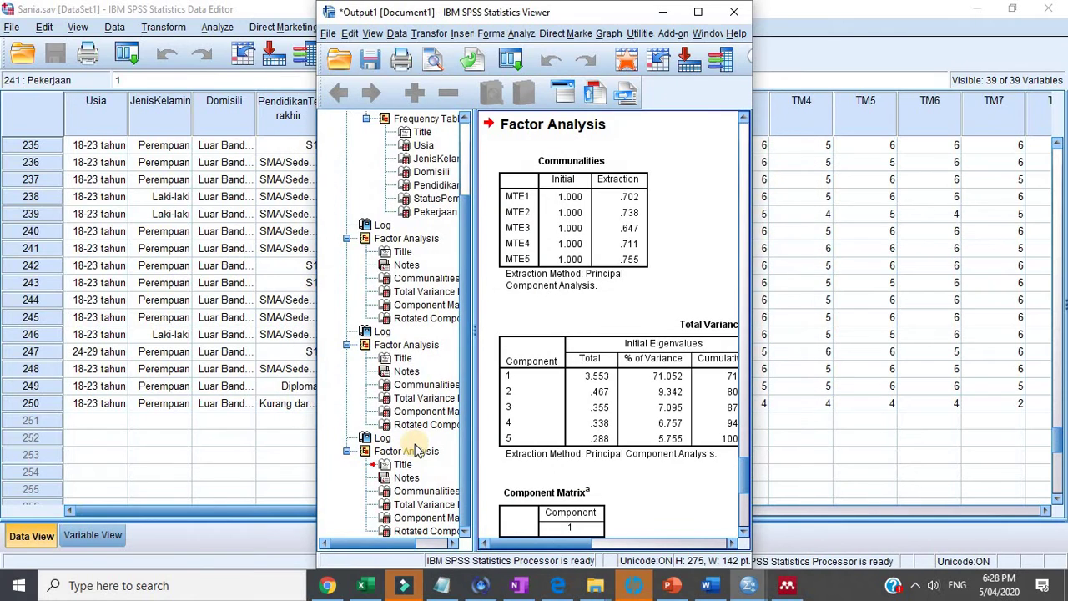
Copy the MTE Component Matrix from the SPSS output and paste it below the DI table in the Word paper.
{"action": "left_click", "coordinate": [441, 508]}
{"action": "left_click", "coordinate": [415, 521]}
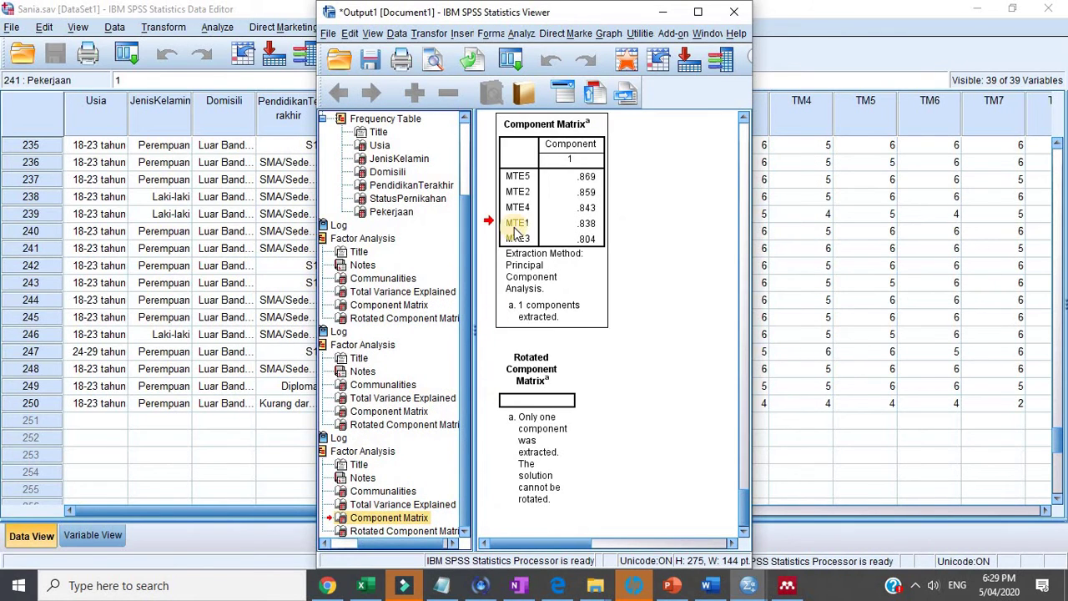
{"action": "left_click", "coordinate": [519, 210]}
{"action": "right_click", "coordinate": [520, 214]}
{"action": "left_click", "coordinate": [551, 244]}
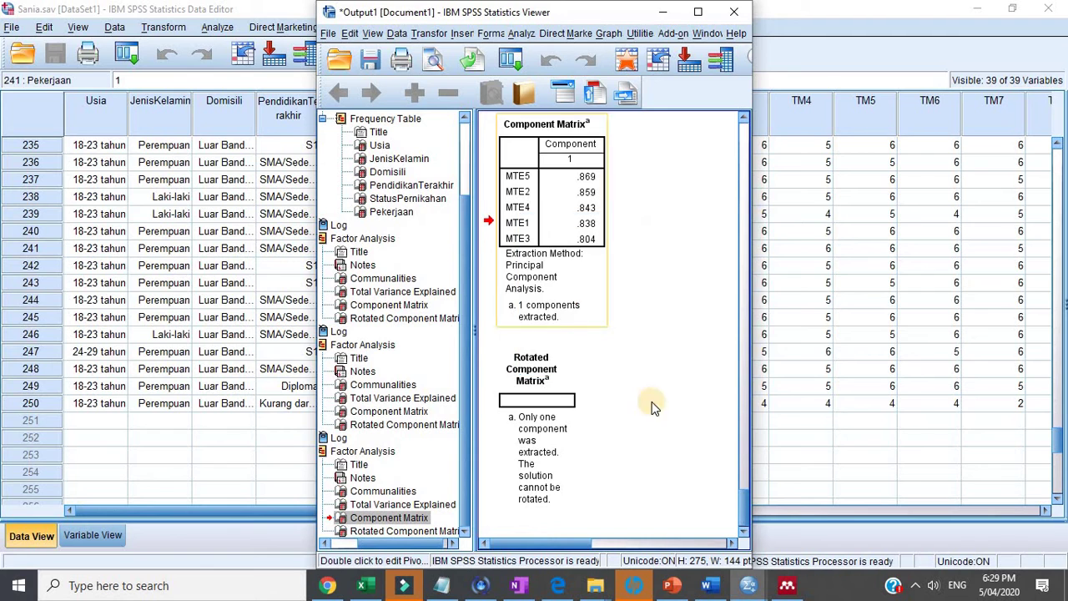
{"action": "left_click", "coordinate": [708, 585]}
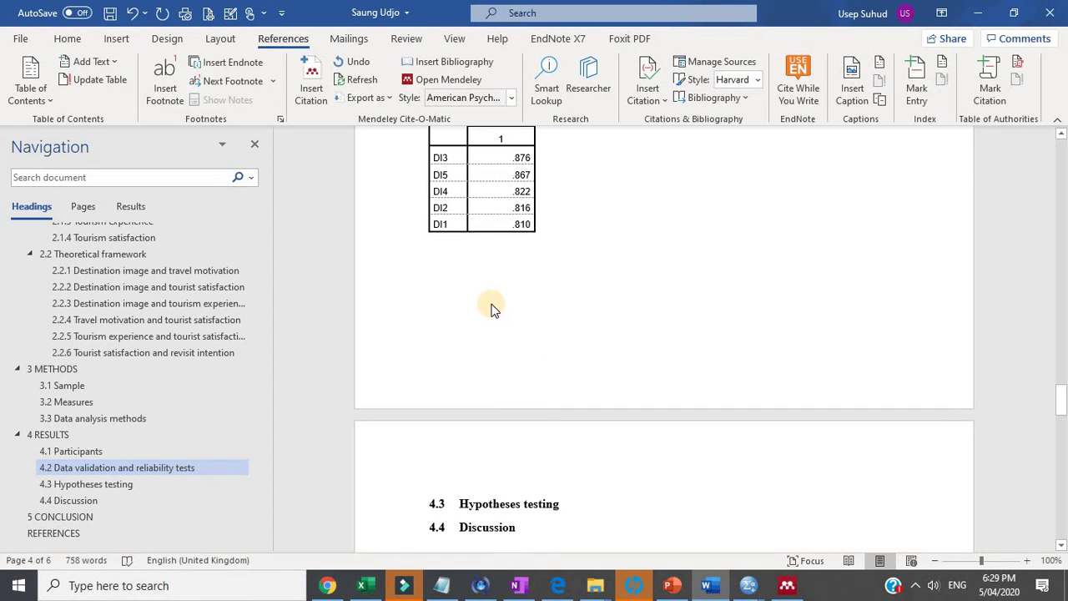
{"action": "left_click", "coordinate": [491, 309]}
{"action": "key", "text": "ctrl+v"}
Delete the extraction method and components note rows below the MTE table and add a blank line.
{"action": "left_click_drag", "start_coordinate": [435, 425], "coordinate": [441, 504]}
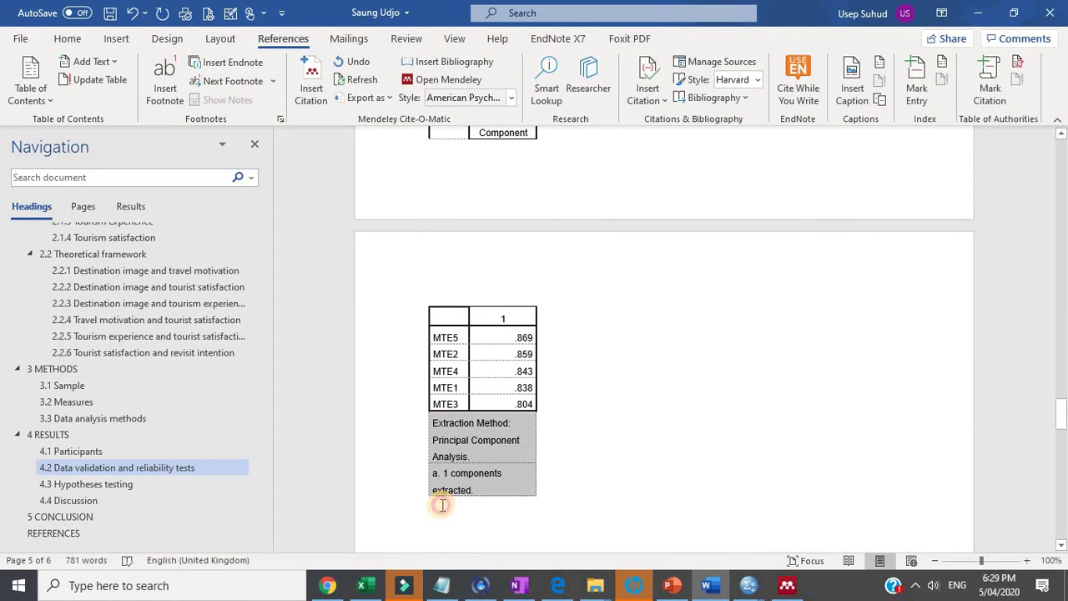
{"action": "key", "text": "BackSpace"}
{"action": "key", "text": "Return"}
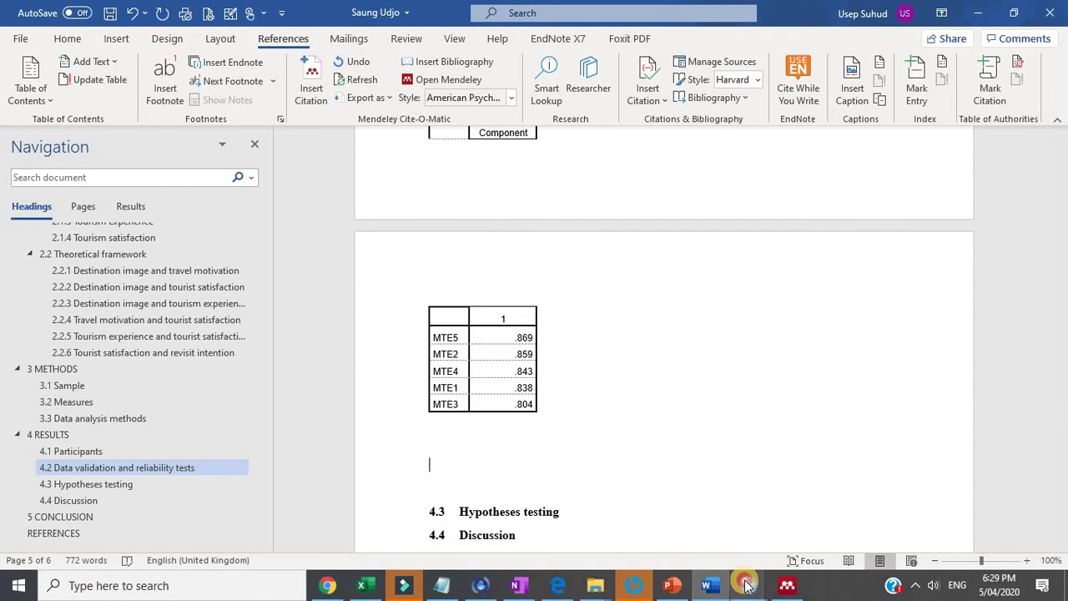
Return to the Sania.sav data set in SPSS, reopen the Factor Analysis dialog and remove MTE1 through MTE5 from the variables.
{"action": "mouse_move", "coordinate": [749, 585]}
{"action": "left_click", "coordinate": [763, 520]}
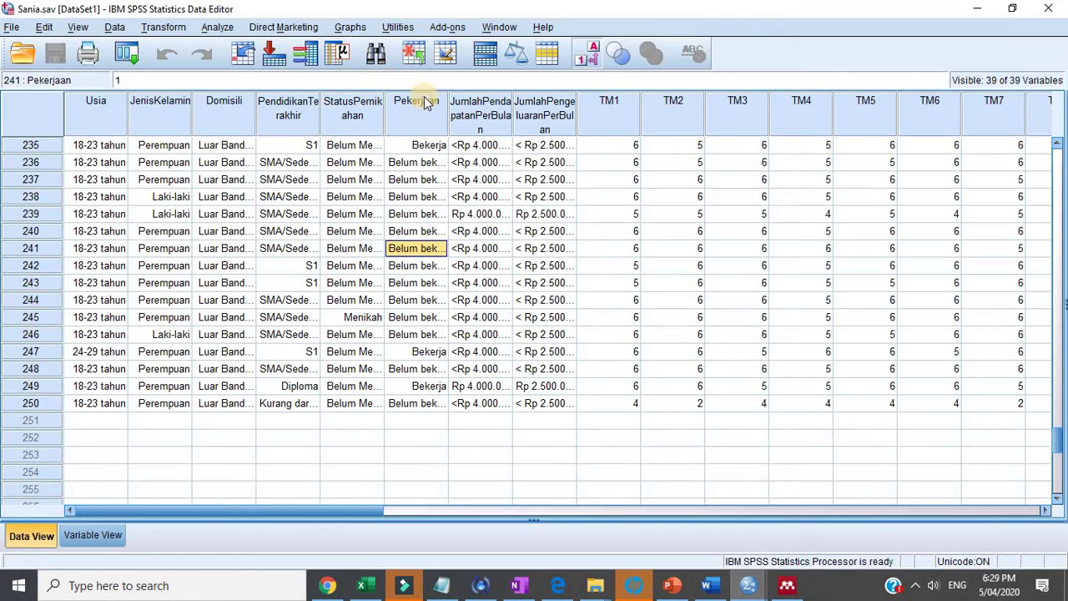
{"action": "left_click", "coordinate": [219, 27]}
{"action": "mouse_move", "coordinate": [351, 264]}
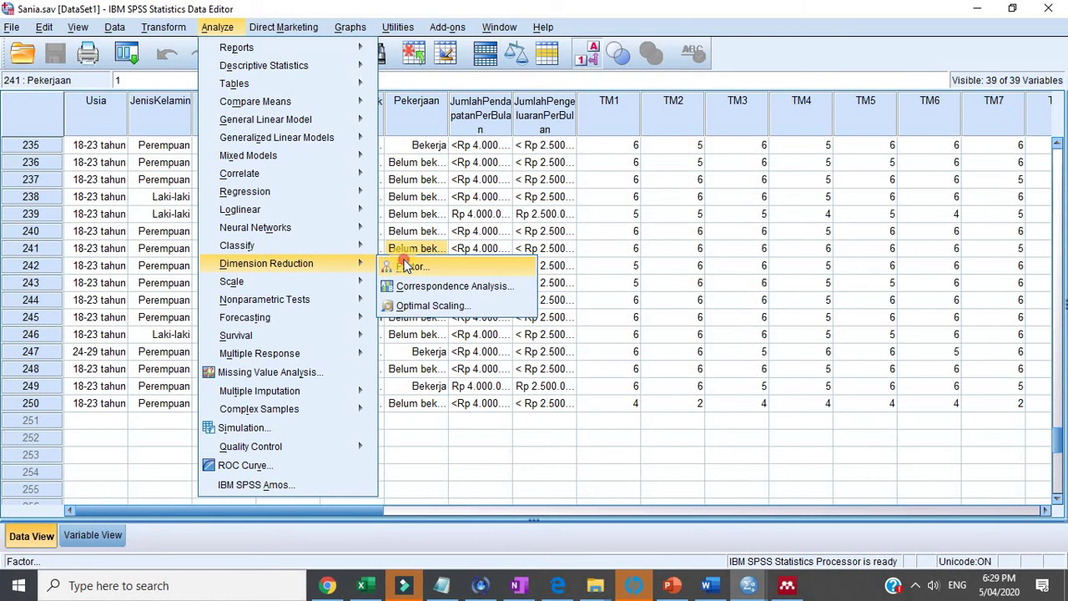
{"action": "left_click", "coordinate": [405, 265]}
{"action": "left_click_drag", "start_coordinate": [623, 232], "coordinate": [551, 159]}
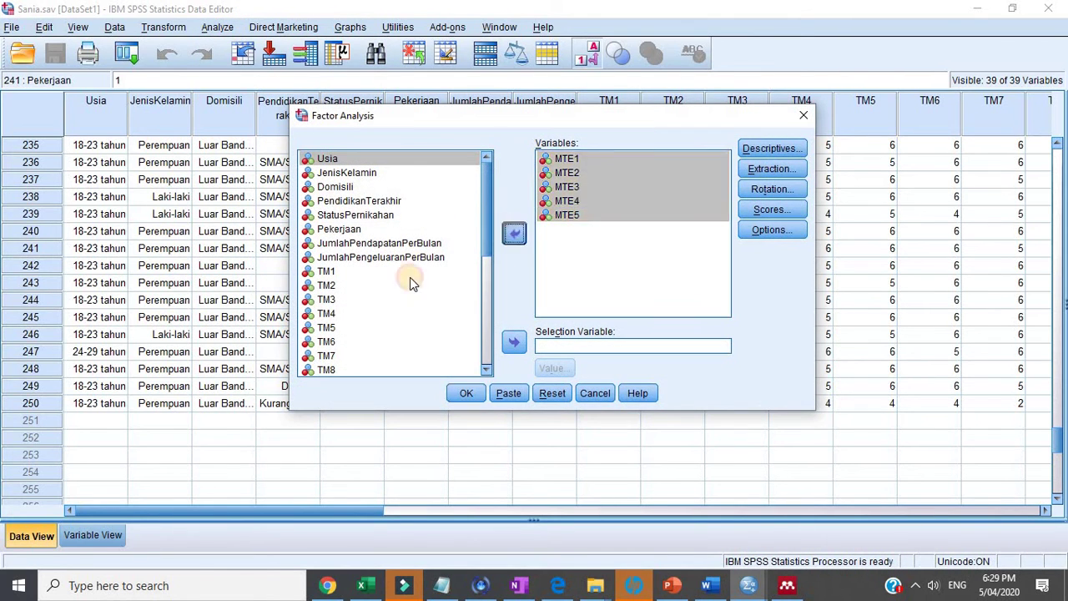
{"action": "left_click_drag", "start_coordinate": [410, 277], "coordinate": [398, 284]}
Add S1 through S5 as the analysis variables and run the factor analysis.
{"action": "scroll", "coordinate": [384, 282], "scroll_direction": "down", "scroll_amount": 4}
{"action": "left_click", "coordinate": [326, 272]}
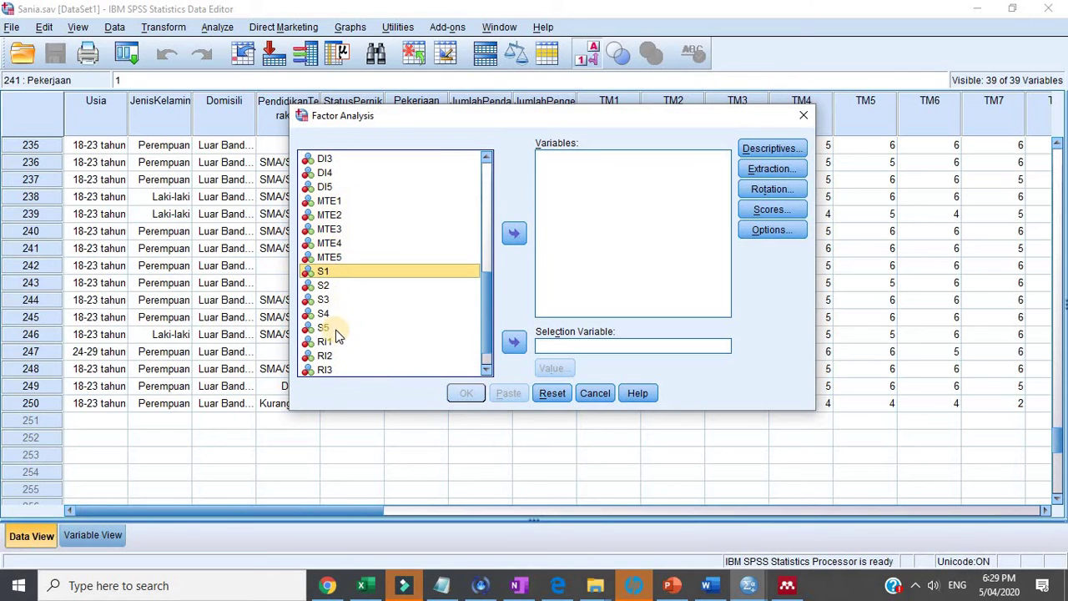
{"action": "left_click", "coordinate": [334, 329], "text": "shift"}
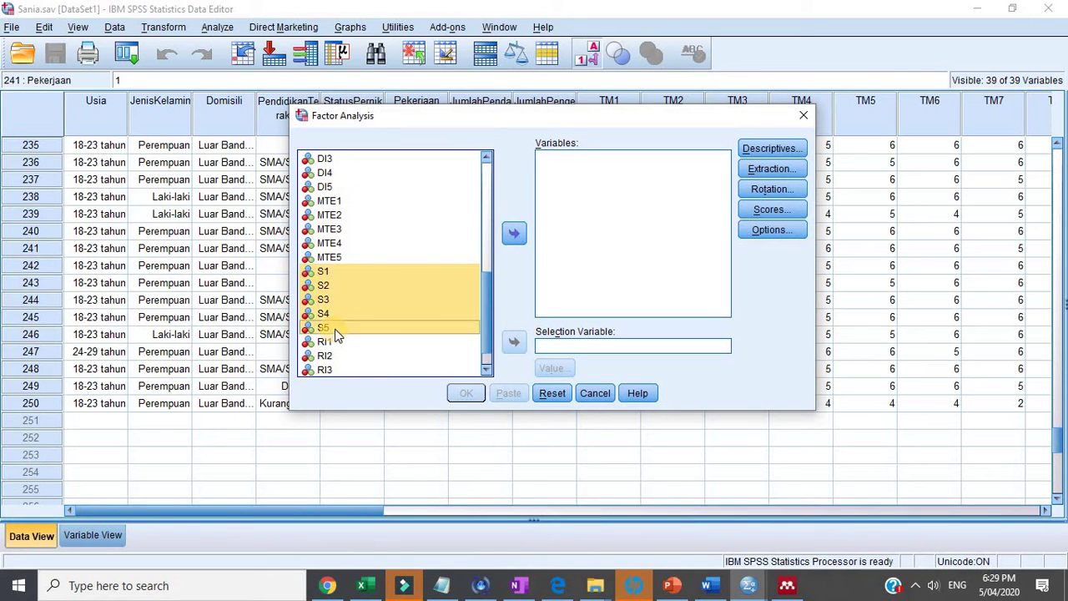
{"action": "left_click", "coordinate": [514, 234]}
{"action": "left_click", "coordinate": [466, 393]}
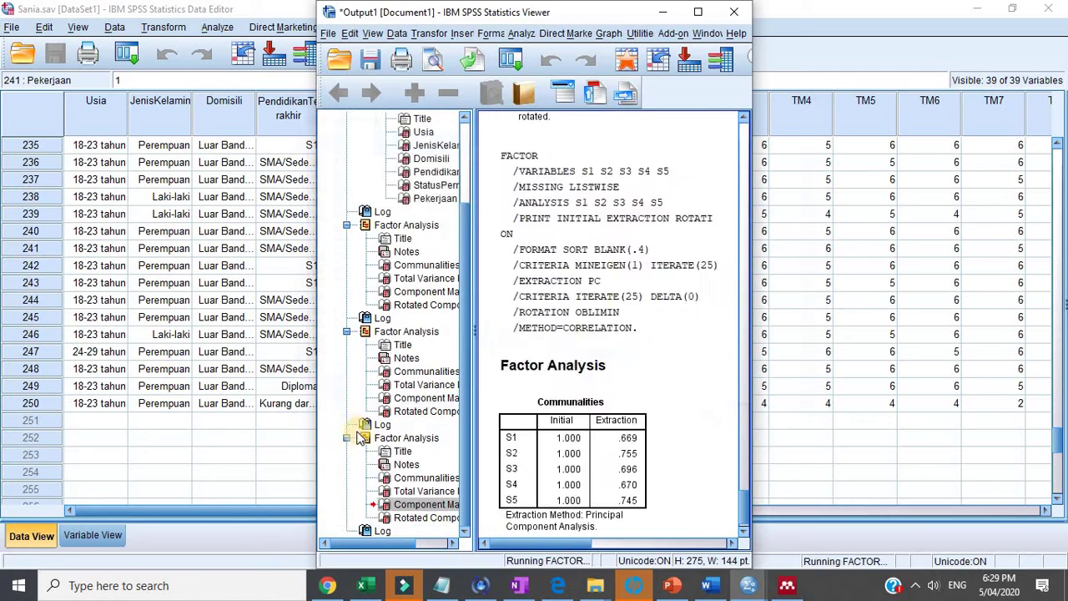
Copy the S Component Matrix from the SPSS output and paste it below the MTE table in the Word paper.
{"action": "left_click", "coordinate": [413, 519]}
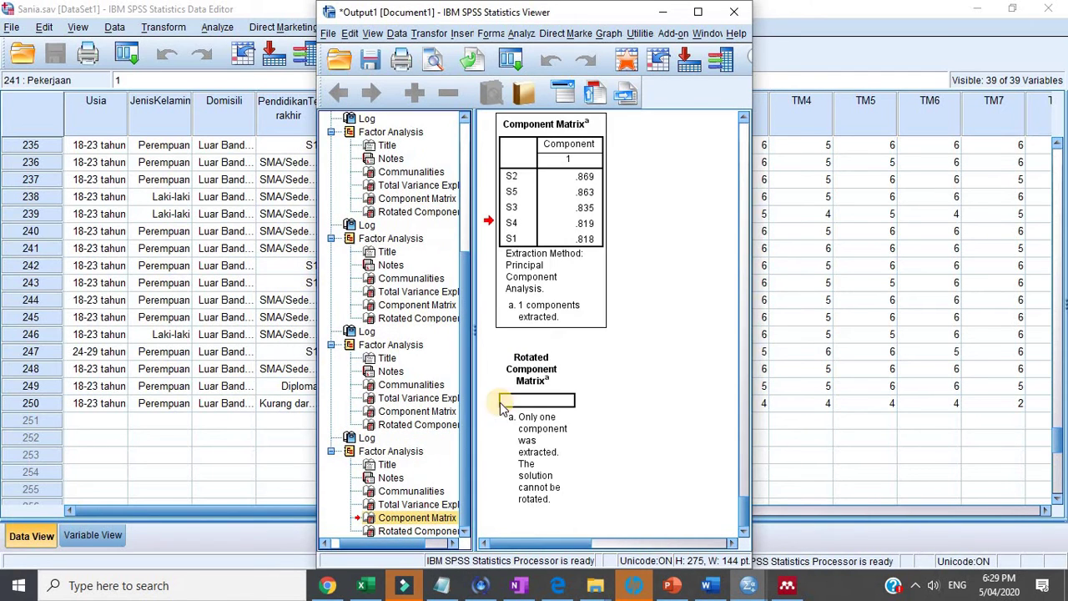
{"action": "left_click", "coordinate": [708, 585]}
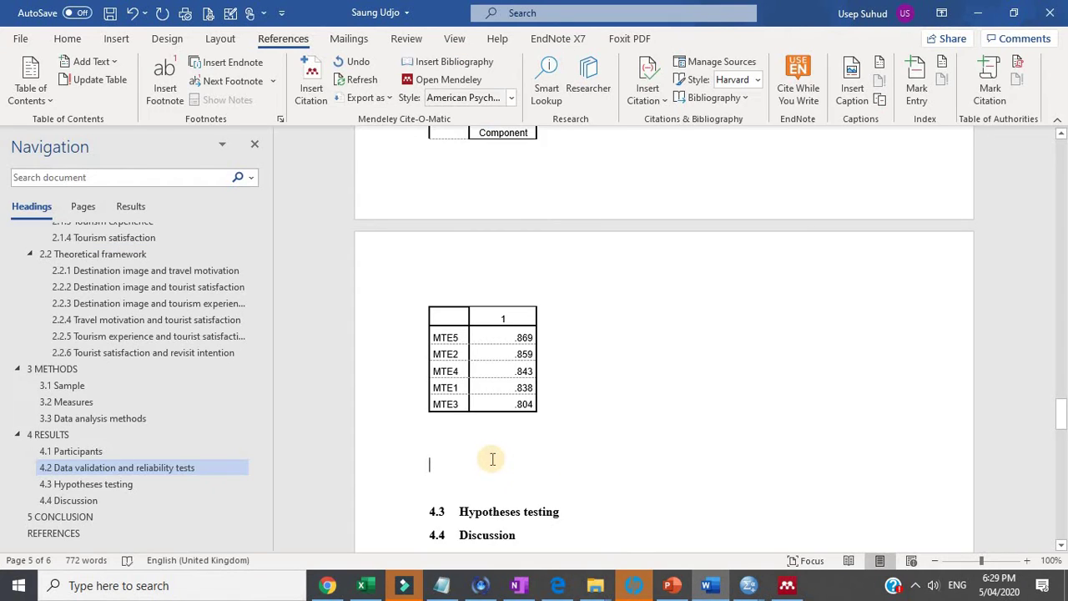
{"action": "key", "text": "ctrl+v"}
Delete the extraction method and components note rows below the S table and insert blank lines before heading 4.3.
{"action": "left_click_drag", "start_coordinate": [434, 427], "coordinate": [445, 516]}
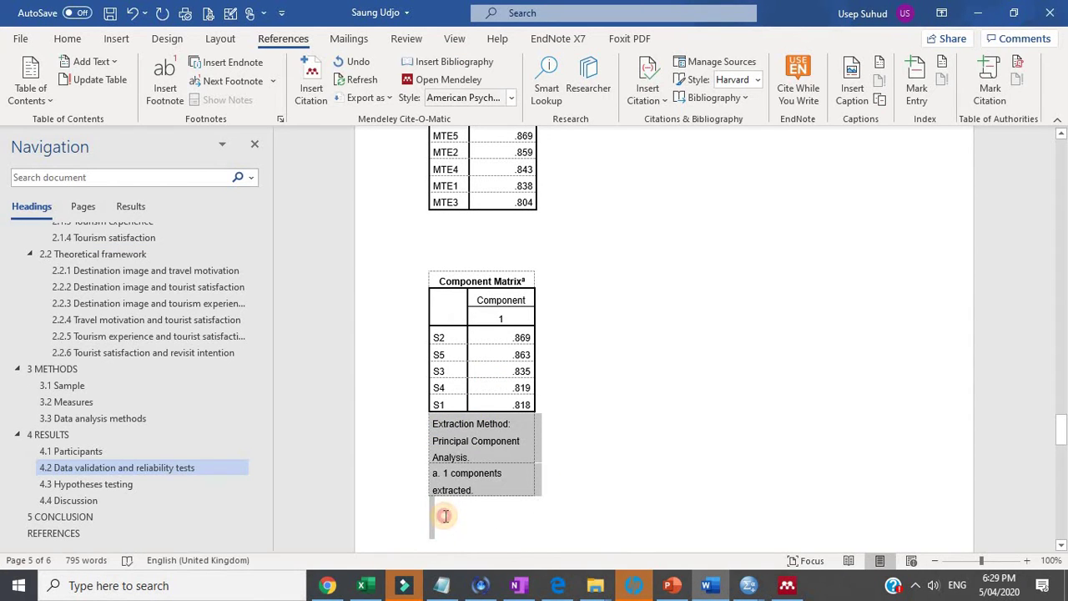
{"action": "key", "text": "Delete"}
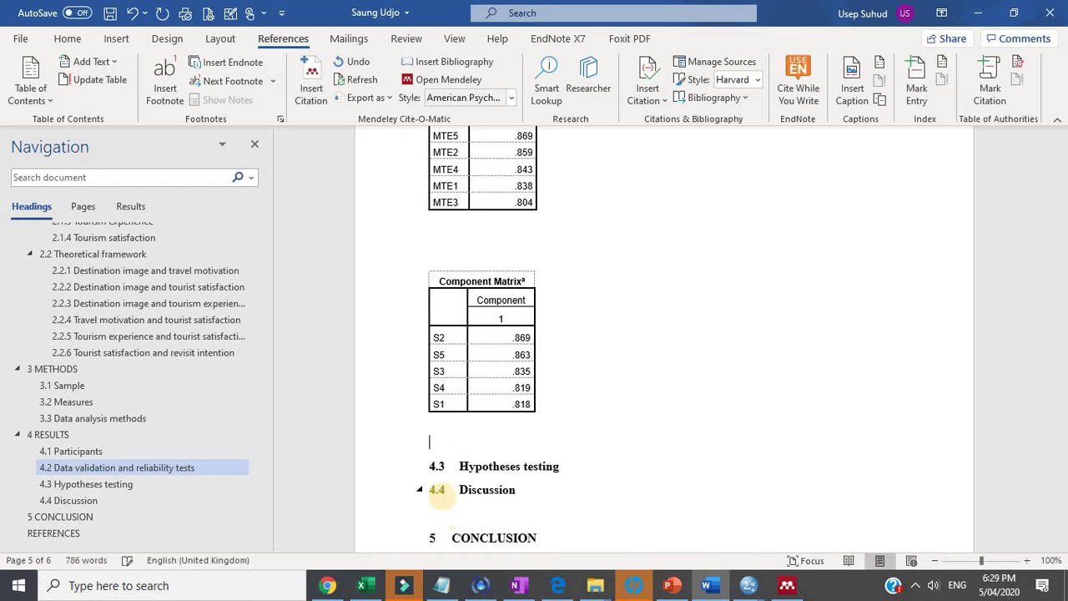
{"action": "key", "text": "Return"}
{"action": "key", "text": "Return"}
{"action": "key", "text": "Return"}
{"action": "left_click", "coordinate": [458, 447]}
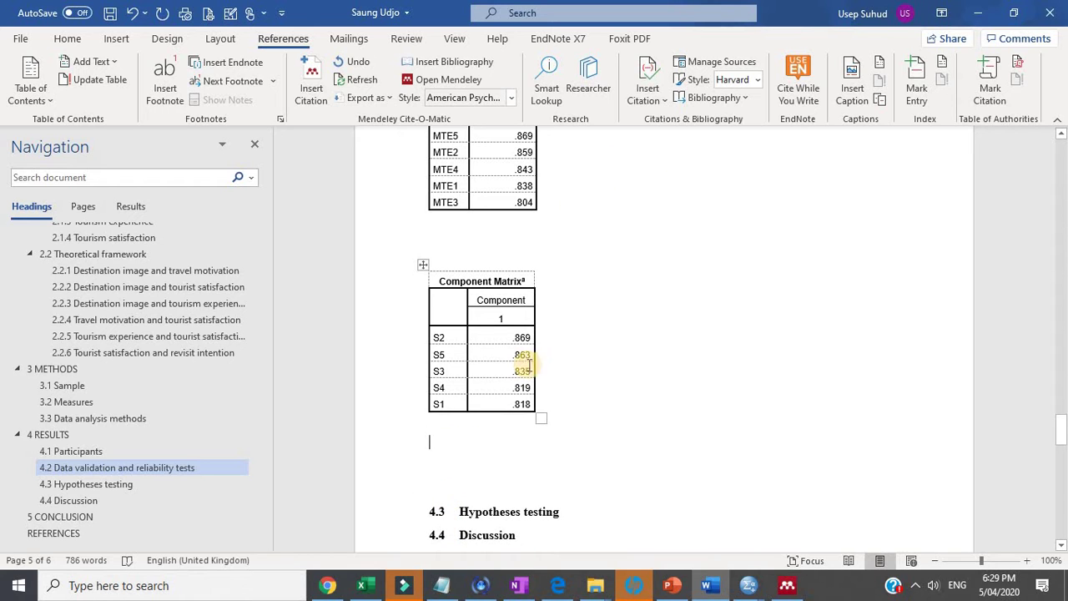
Return to the Sania.sav data set in SPSS, reopen the Factor Analysis dialog and remove S1 through S5 from the variables.
{"action": "mouse_move", "coordinate": [748, 585]}
{"action": "left_click", "coordinate": [740, 556]}
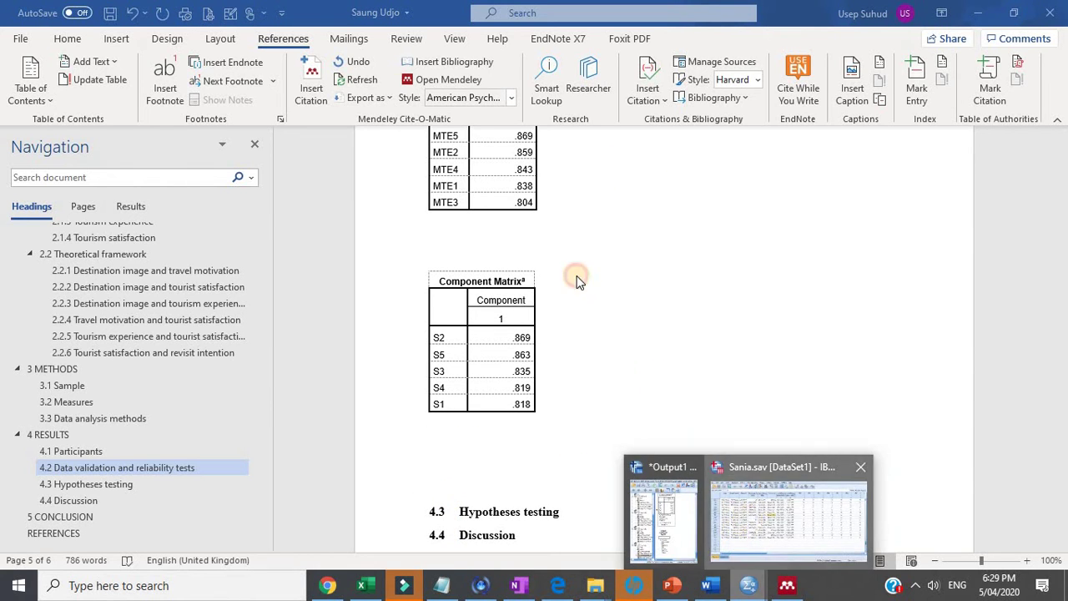
{"action": "left_click", "coordinate": [301, 28]}
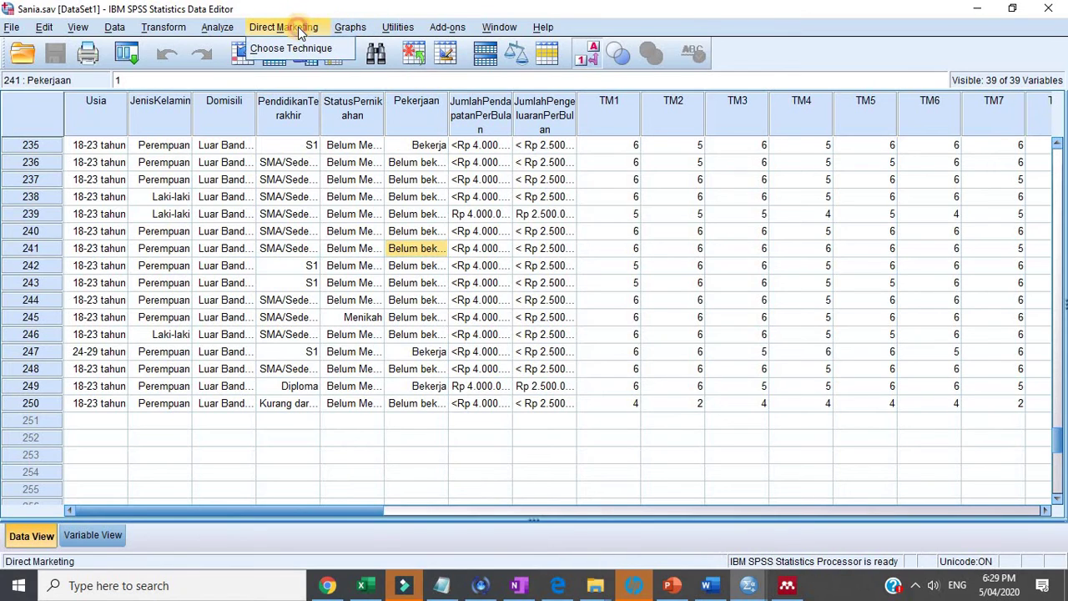
{"action": "mouse_move", "coordinate": [218, 28]}
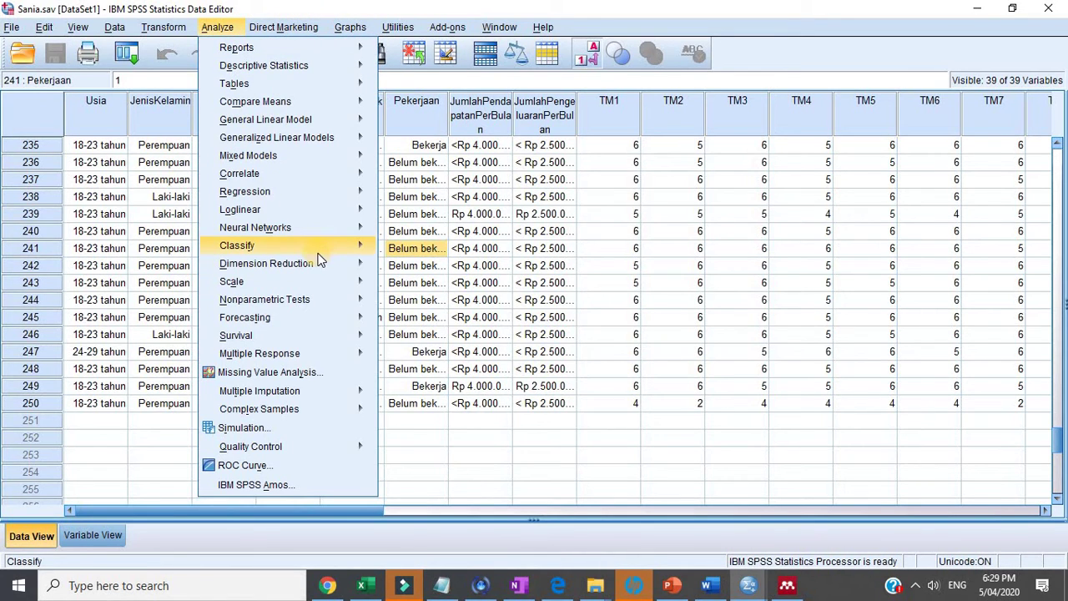
{"action": "mouse_move", "coordinate": [351, 262]}
{"action": "left_click", "coordinate": [409, 268]}
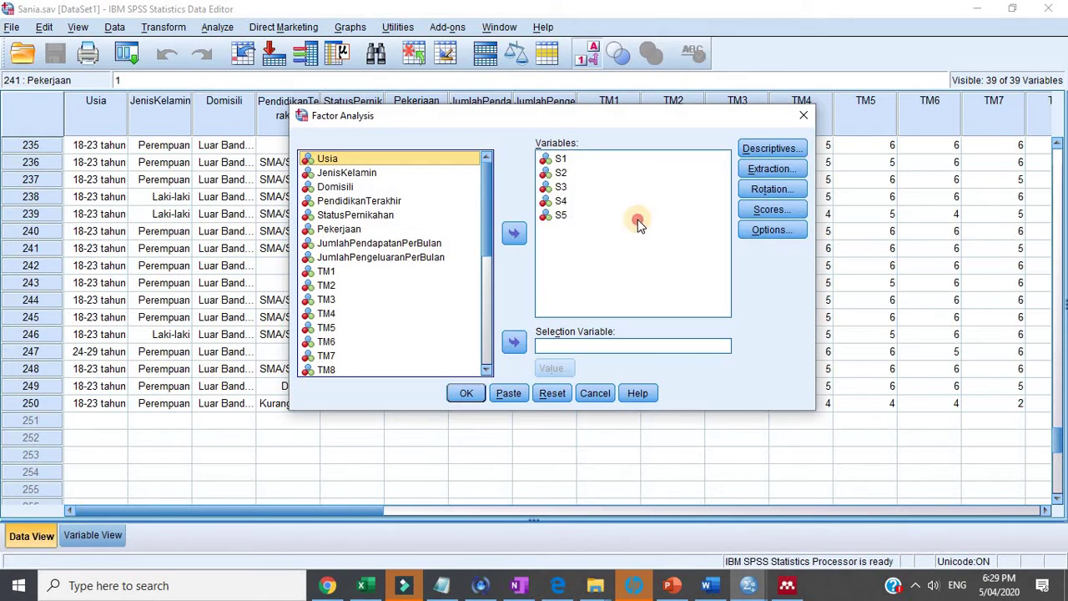
{"action": "left_click_drag", "start_coordinate": [637, 215], "coordinate": [560, 159]}
{"action": "left_click", "coordinate": [518, 234]}
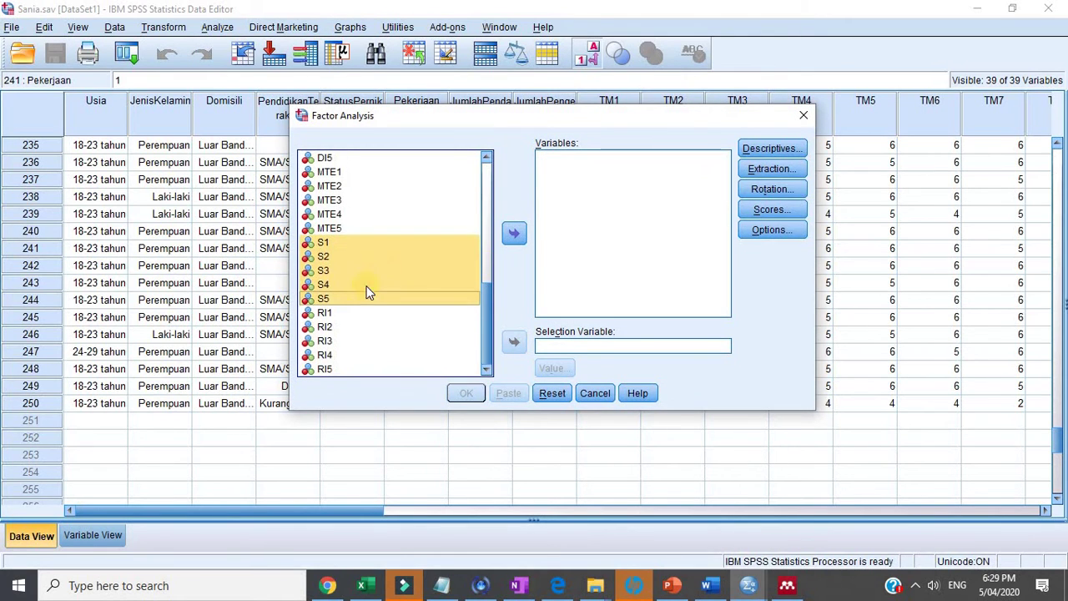
Add RI1 through RI5 as the analysis variables and run the factor analysis.
{"action": "key", "text": "Down"}
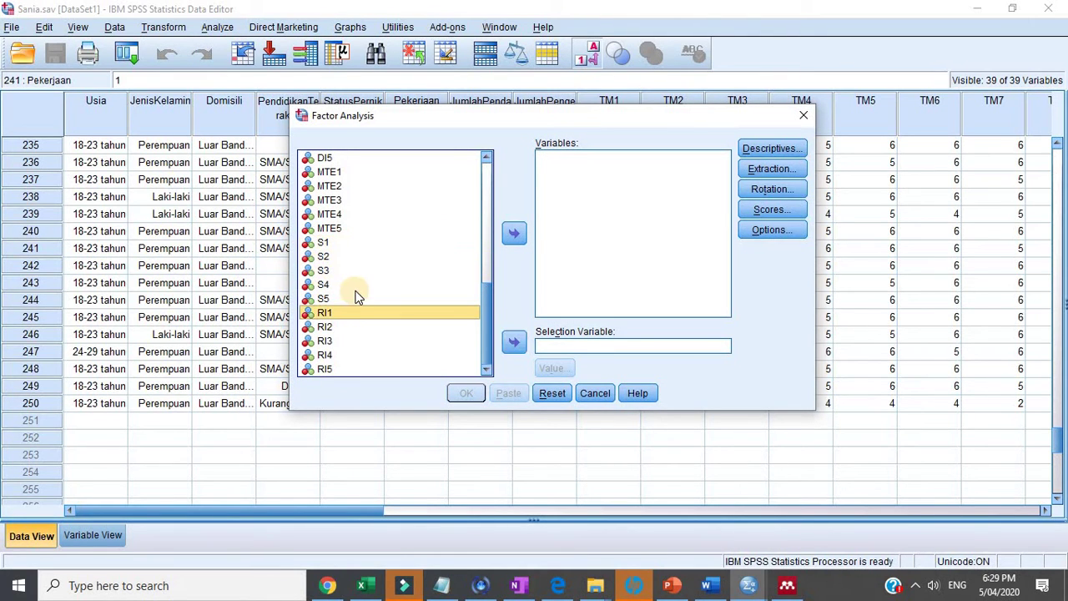
{"action": "left_click", "coordinate": [331, 371], "text": "shift"}
{"action": "left_click", "coordinate": [513, 234]}
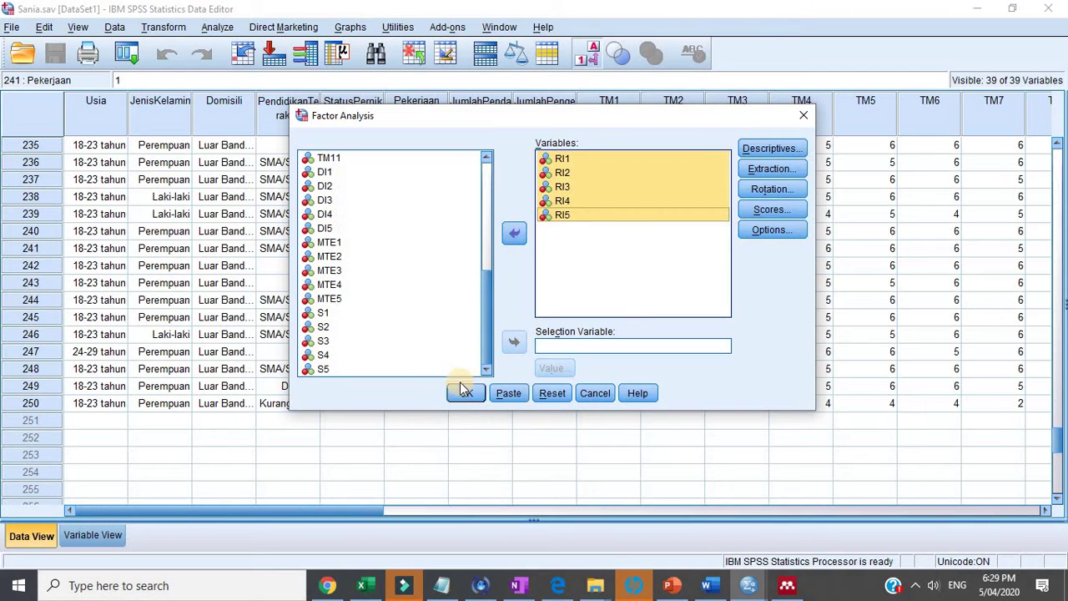
{"action": "left_click", "coordinate": [461, 394]}
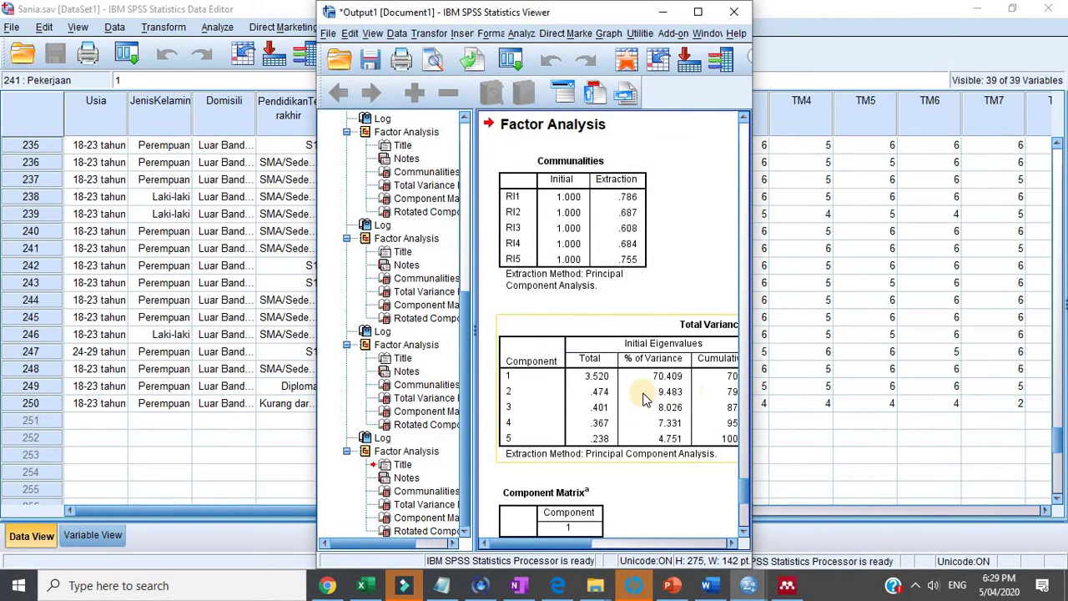
Copy the RI Component Matrix from the SPSS output into the Word paper below the S table, and delete its note rows.
{"action": "scroll", "coordinate": [598, 385], "scroll_direction": "down", "scroll_amount": 5}
{"action": "left_click", "coordinate": [559, 169]}
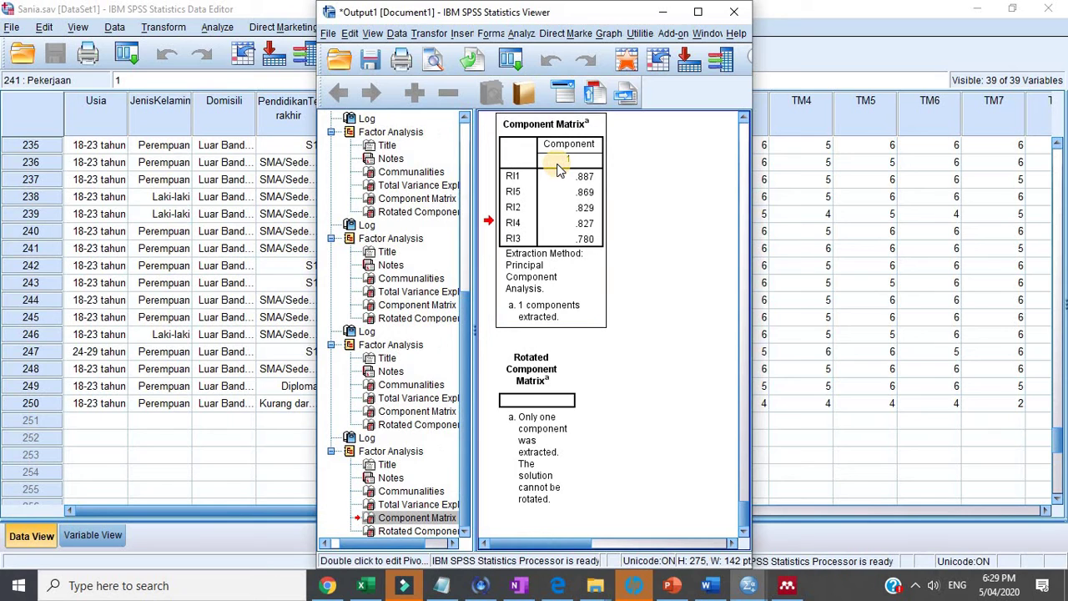
{"action": "left_click", "coordinate": [709, 585]}
{"action": "left_click", "coordinate": [492, 443]}
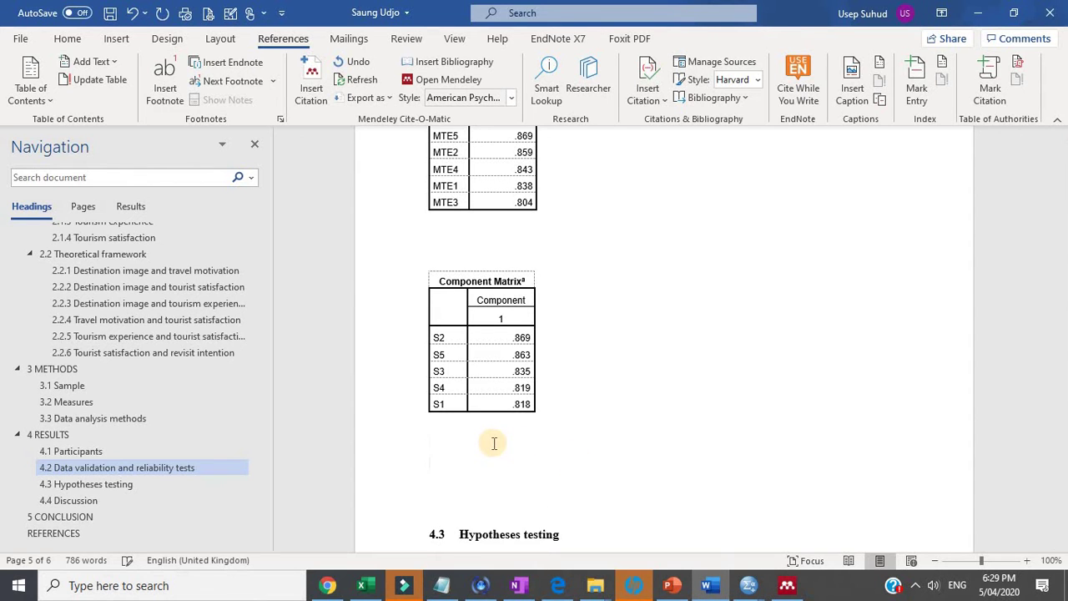
{"action": "key", "text": "ctrl+v"}
{"action": "left_click_drag", "start_coordinate": [431, 389], "coordinate": [431, 477]}
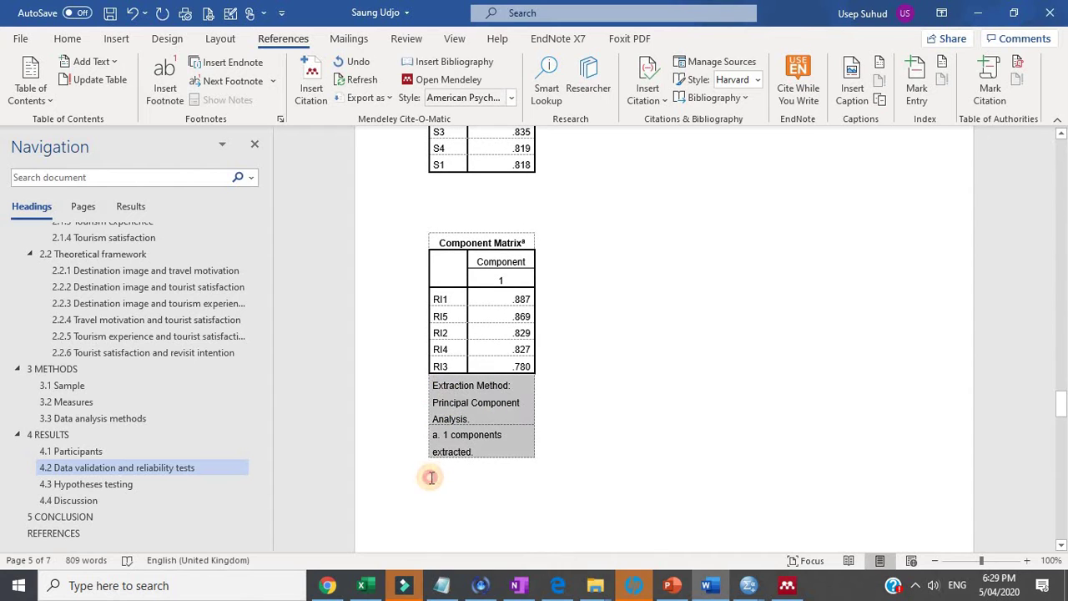
{"action": "key", "text": "BackSpace"}
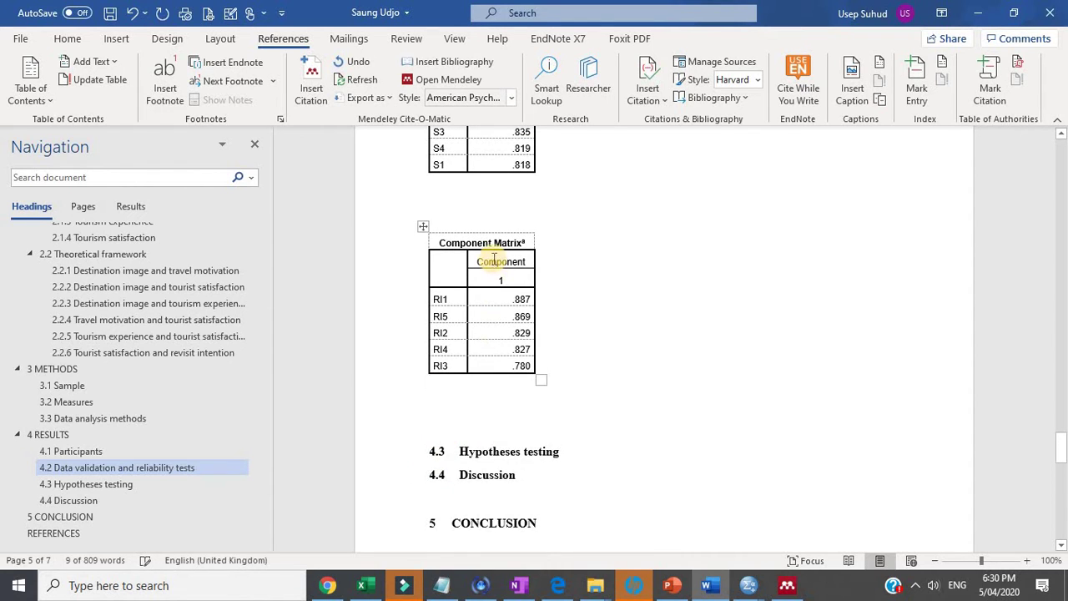
Join the RI, S and MTE tables by deleting the blank lines and Component Matrix title rows between them.
{"action": "scroll", "coordinate": [453, 262], "scroll_direction": "up", "scroll_amount": 2}
{"action": "left_click_drag", "start_coordinate": [446, 261], "coordinate": [462, 319]}
{"action": "key", "text": "BackSpace"}
{"action": "scroll", "coordinate": [472, 292], "scroll_direction": "up", "scroll_amount": 1}
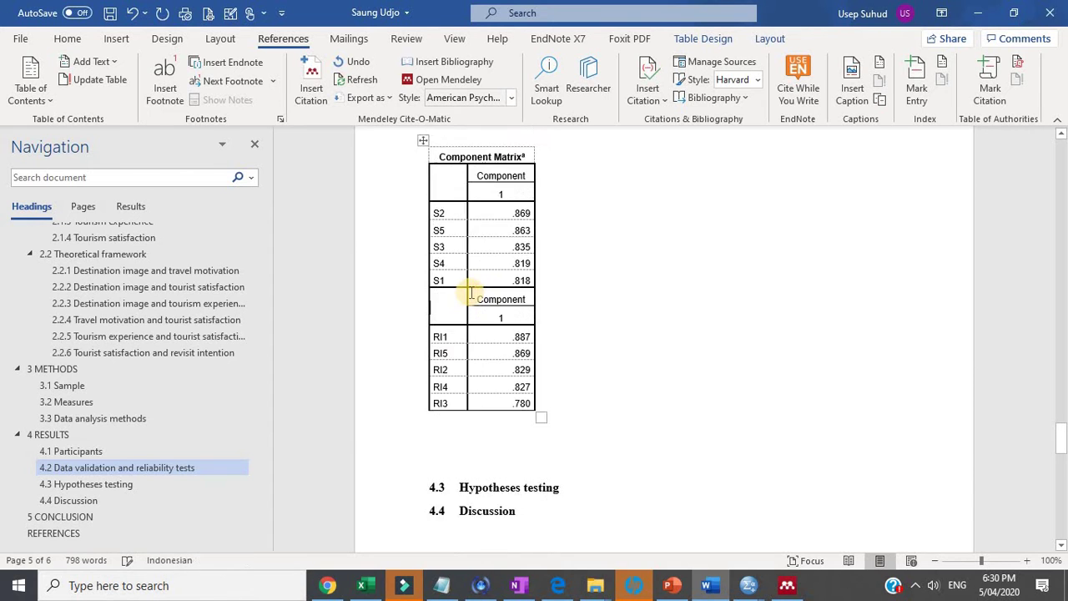
{"action": "scroll", "coordinate": [459, 267], "scroll_direction": "up", "scroll_amount": 4}
{"action": "mouse_move", "coordinate": [459, 304]}
{"action": "left_mouse_down"}
{"action": "mouse_move", "coordinate": [459, 315]}
{"action": "mouse_move", "coordinate": [464, 293]}
{"action": "left_mouse_up"}
{"action": "key", "text": "Delete"}
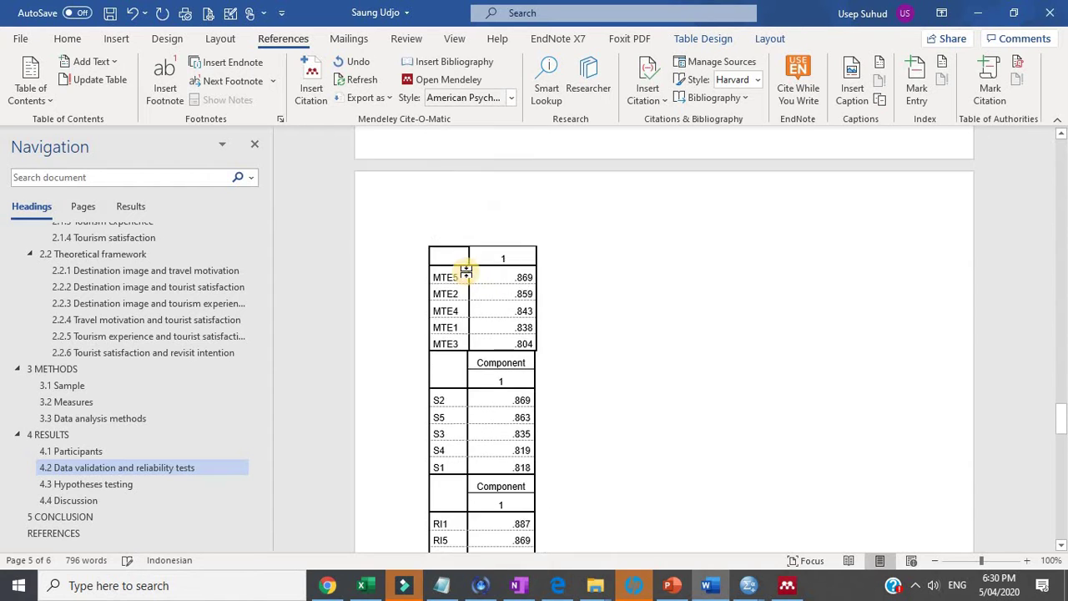
Delete the blank lines and Component Matrix titles between the MTE, DI and TM tables, and the title row above the TM items.
{"action": "scroll", "coordinate": [464, 275], "scroll_direction": "up", "scroll_amount": 7}
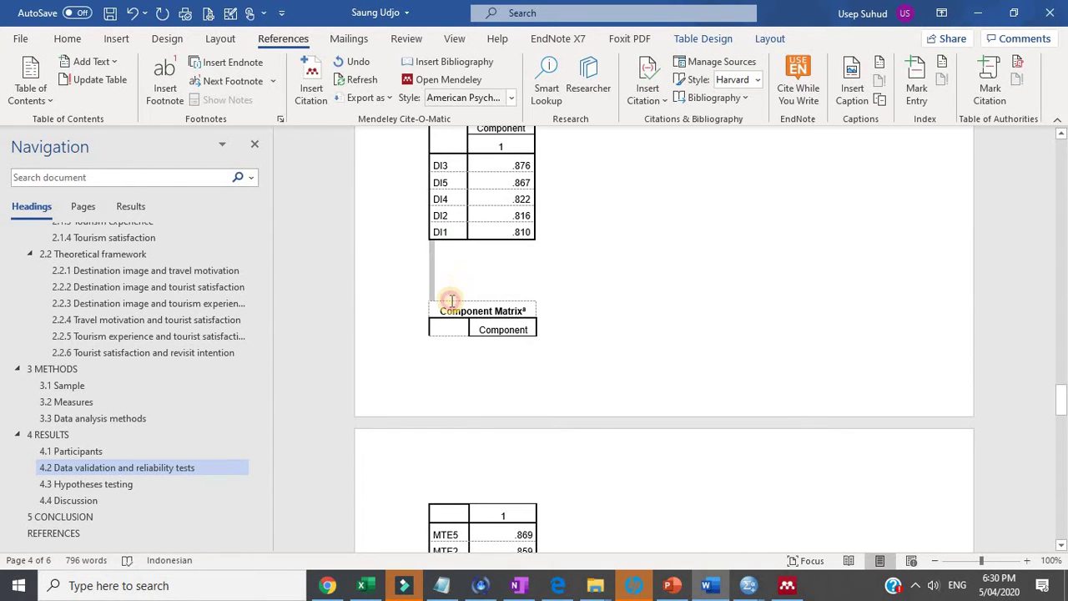
{"action": "left_click_drag", "start_coordinate": [451, 301], "coordinate": [445, 288]}
{"action": "key", "text": "Delete"}
{"action": "scroll", "coordinate": [447, 256], "scroll_direction": "up", "scroll_amount": 4}
{"action": "key", "text": "Delete"}
{"action": "scroll", "coordinate": [446, 284], "scroll_direction": "up", "scroll_amount": 3}
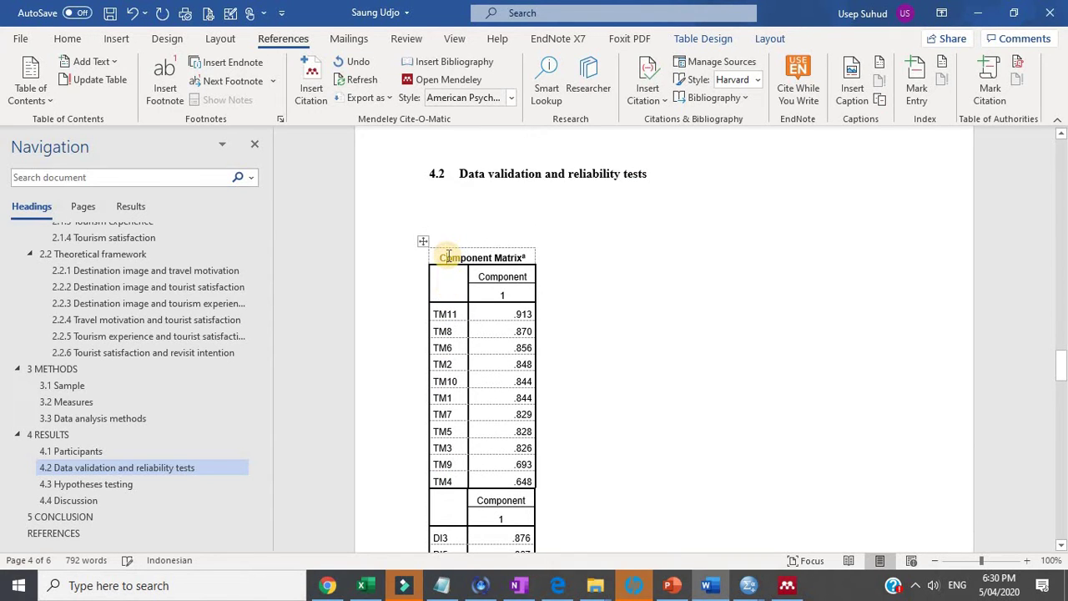
{"action": "right_click", "coordinate": [449, 257]}
{"action": "left_click", "coordinate": [494, 415]}
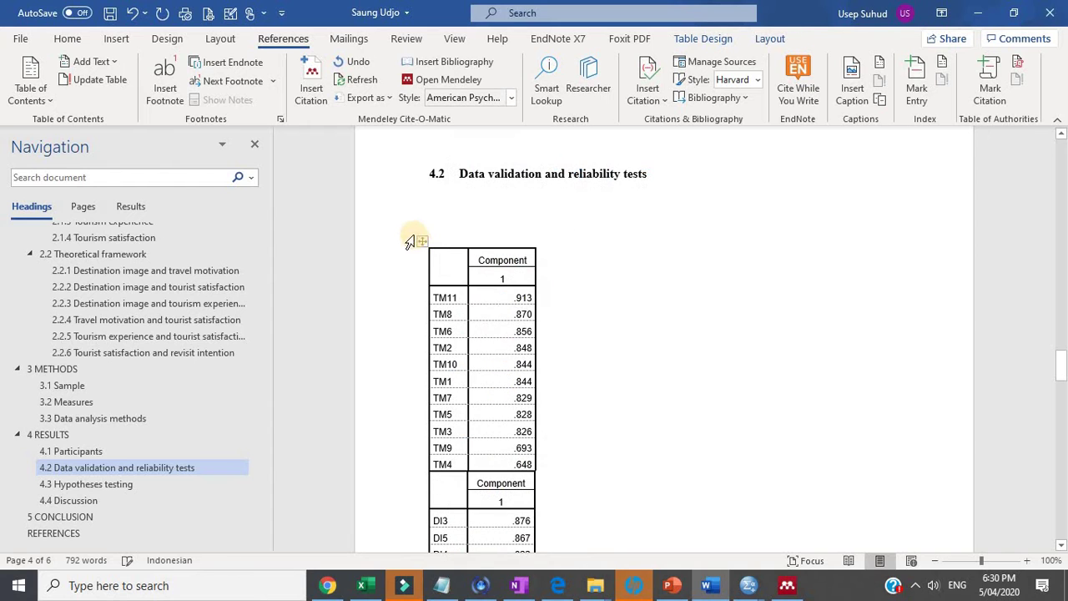
AutoFit the combined table to the window and align the TM rows' column border with the border of the DI rows.
{"action": "left_click", "coordinate": [423, 241]}
{"action": "right_click", "coordinate": [424, 241]}
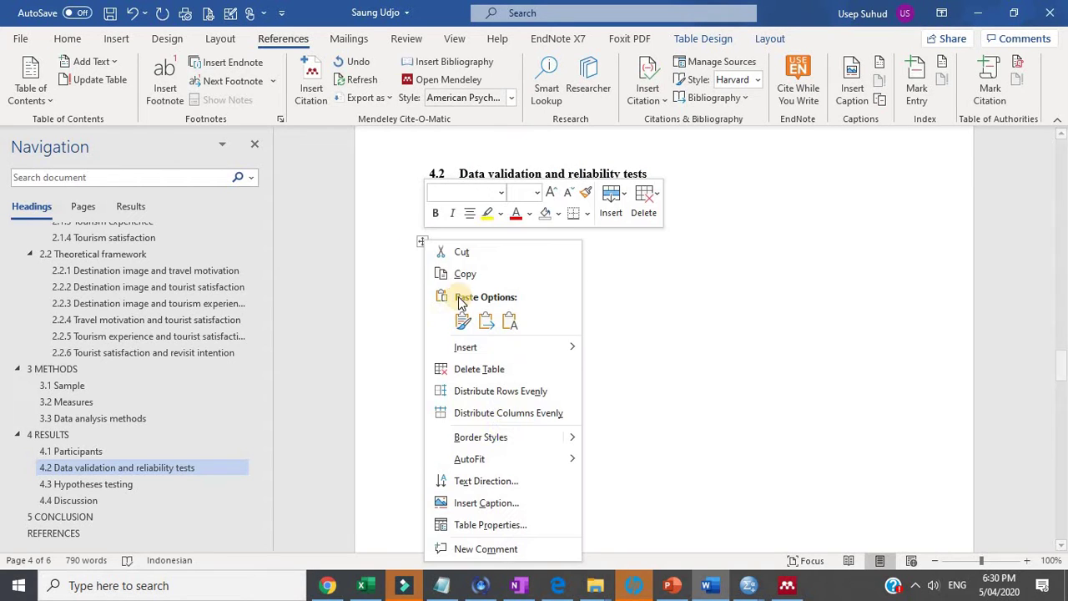
{"action": "mouse_move", "coordinate": [492, 458]}
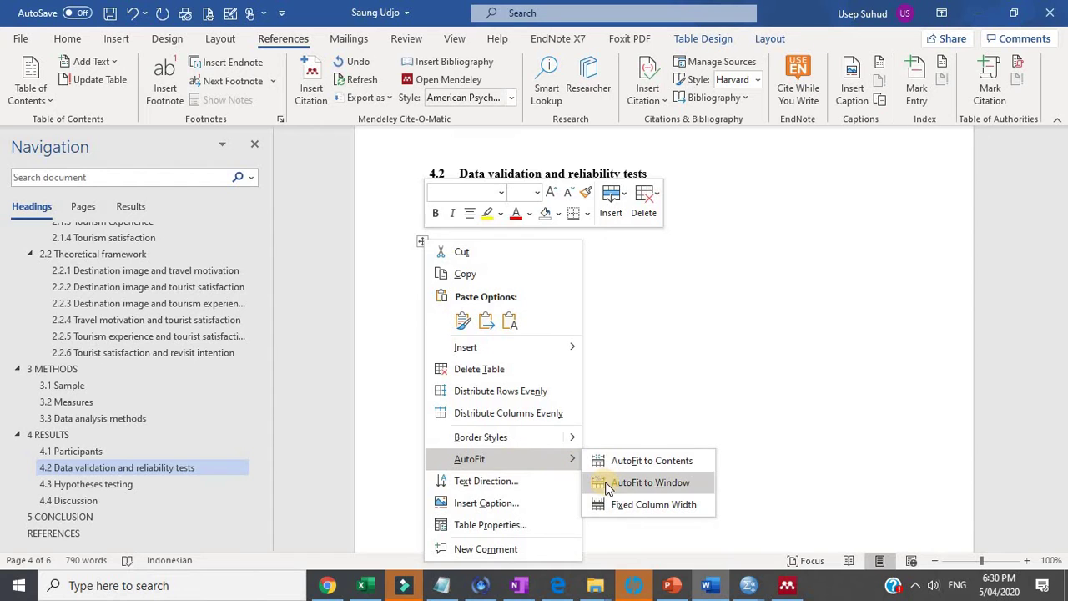
{"action": "left_click", "coordinate": [607, 484]}
{"action": "left_click", "coordinate": [536, 331]}
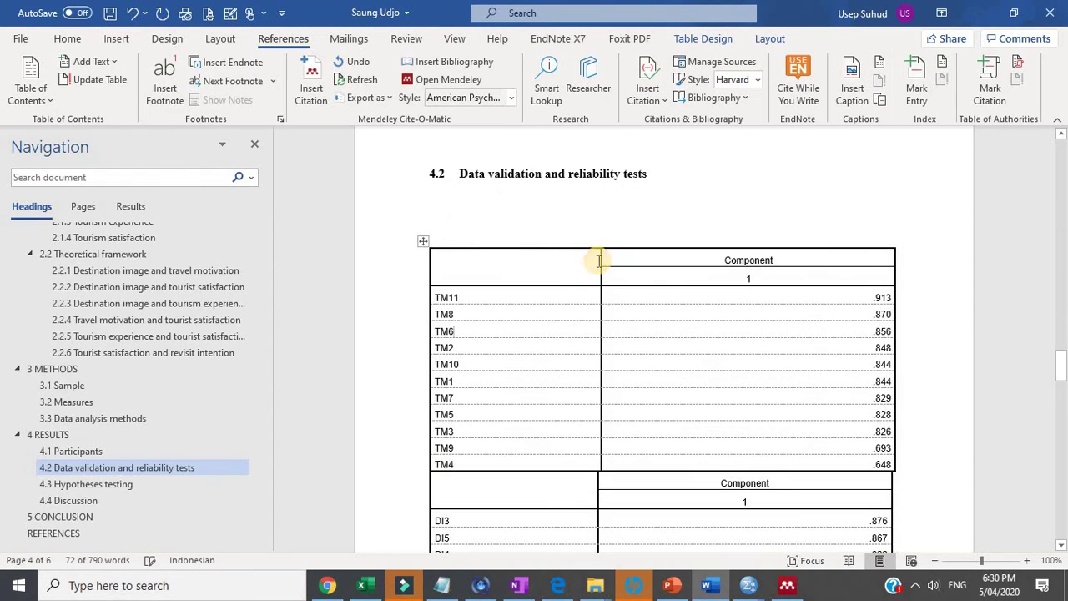
{"action": "left_click_drag", "start_coordinate": [601, 255], "coordinate": [496, 281]}
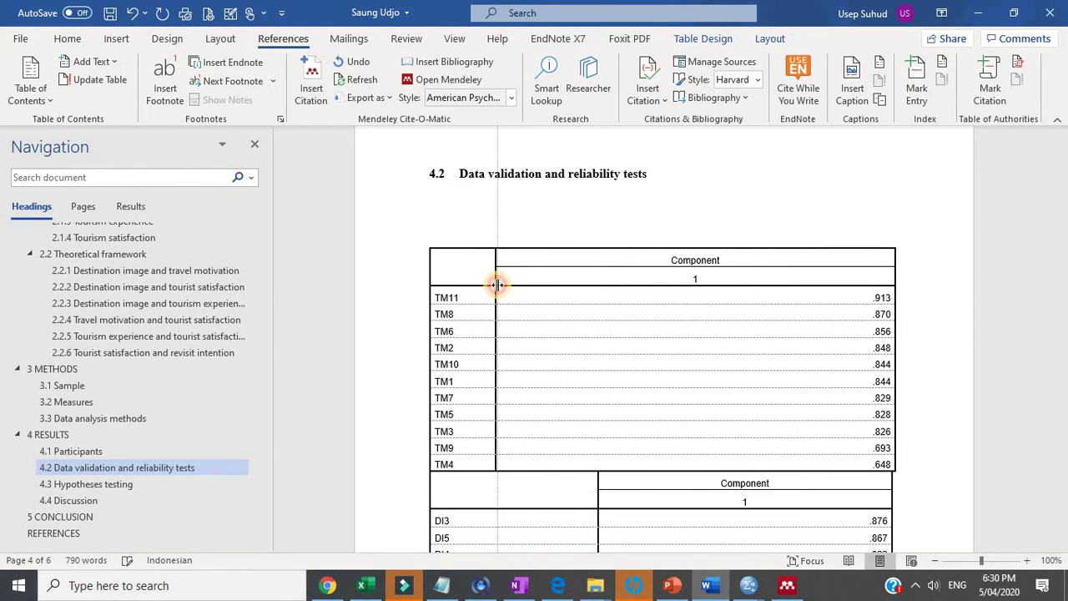
{"action": "key", "text": "ctrl+z"}
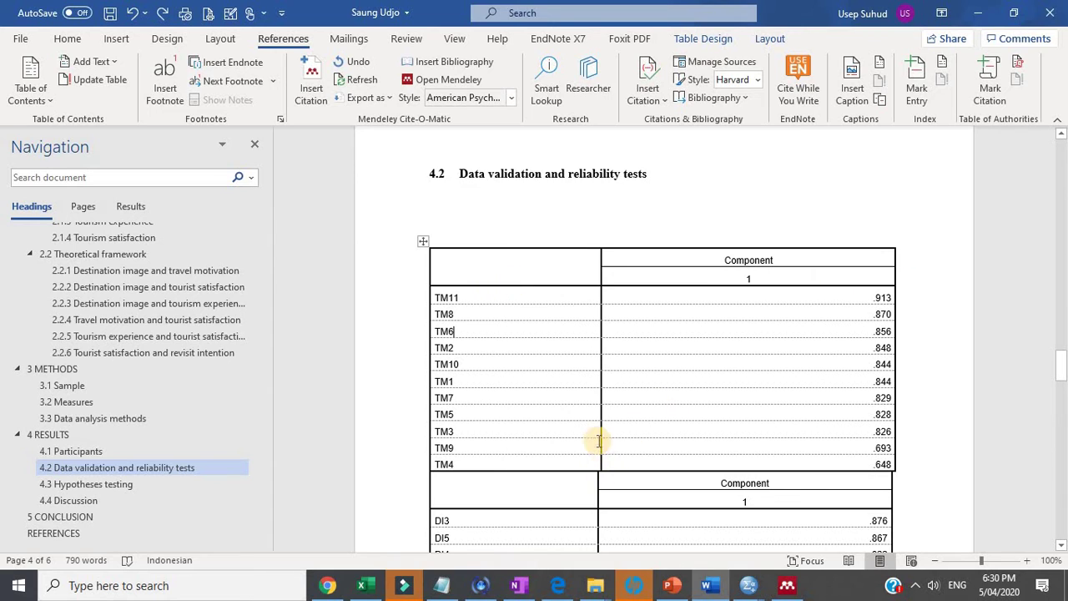
{"action": "left_click_drag", "start_coordinate": [600, 430], "coordinate": [597, 430]}
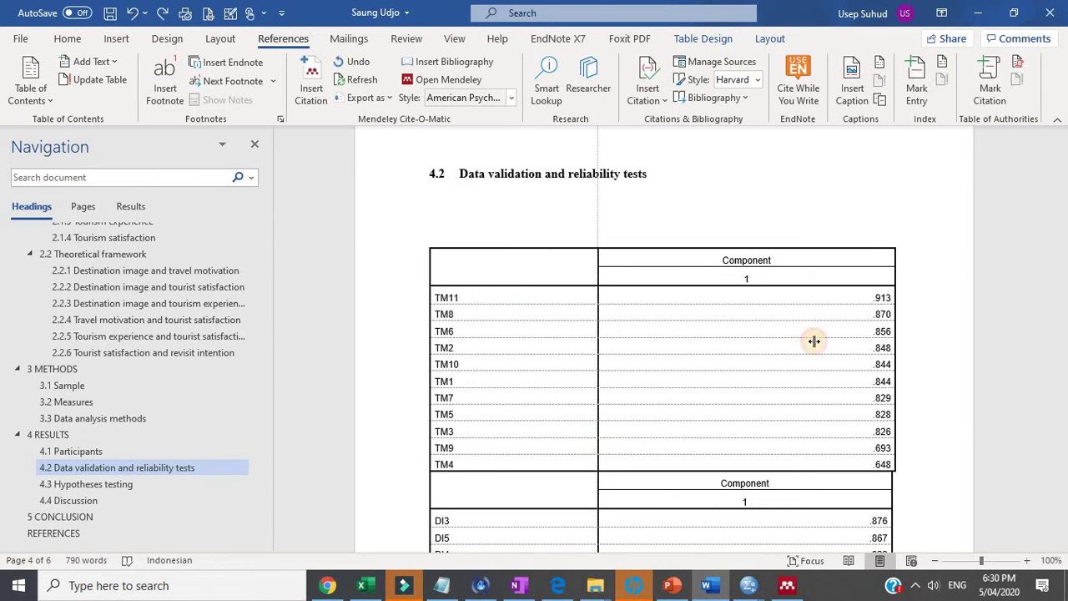
Insert one blank column after the loading values and another between the item codes and the loading values.
{"action": "right_click", "coordinate": [778, 298]}
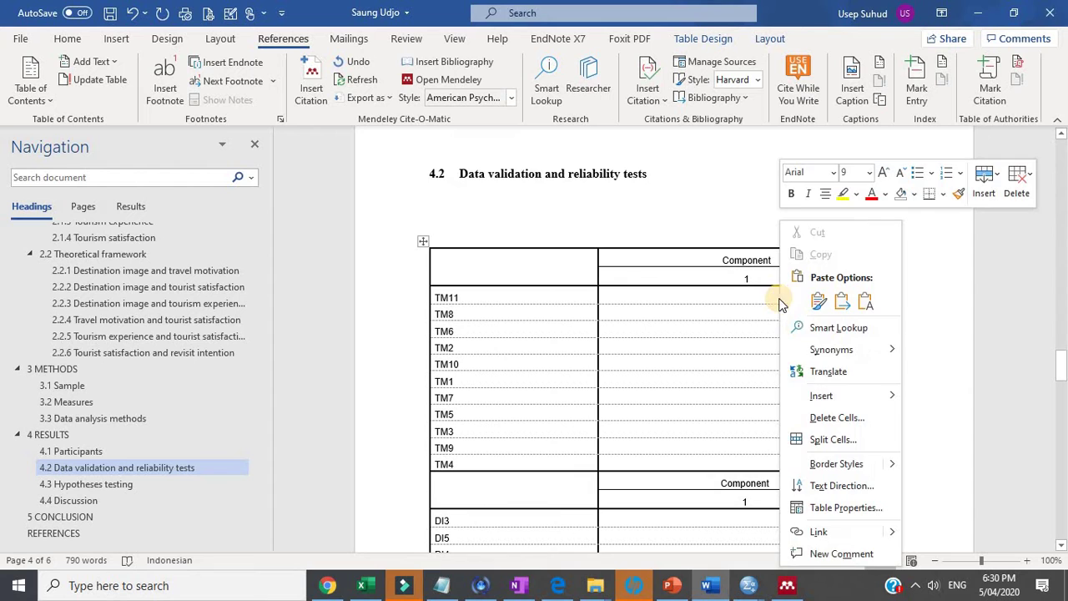
{"action": "mouse_move", "coordinate": [865, 395]}
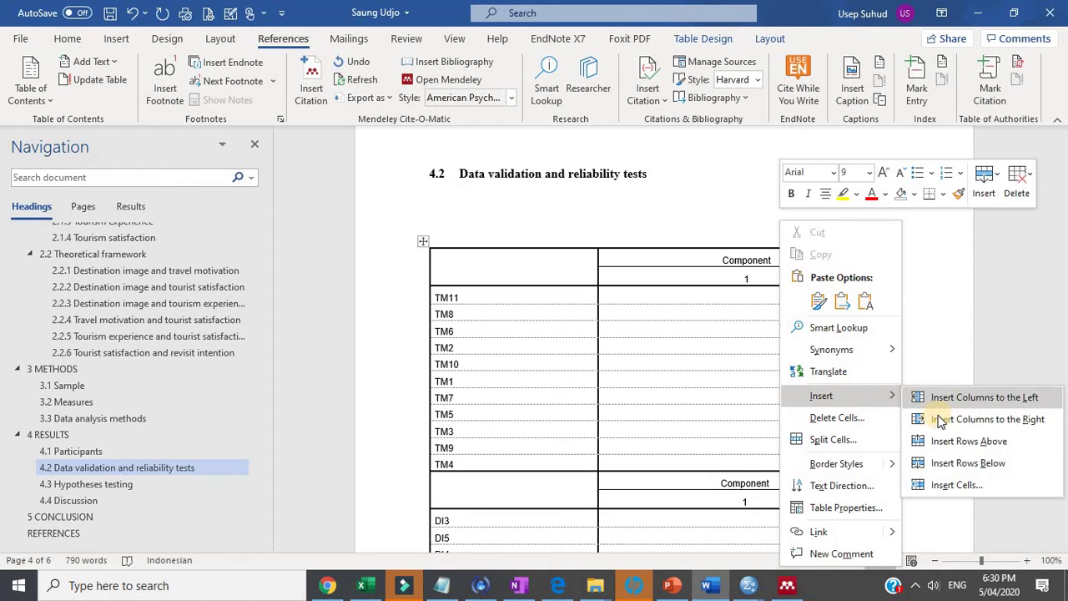
{"action": "left_click", "coordinate": [935, 418]}
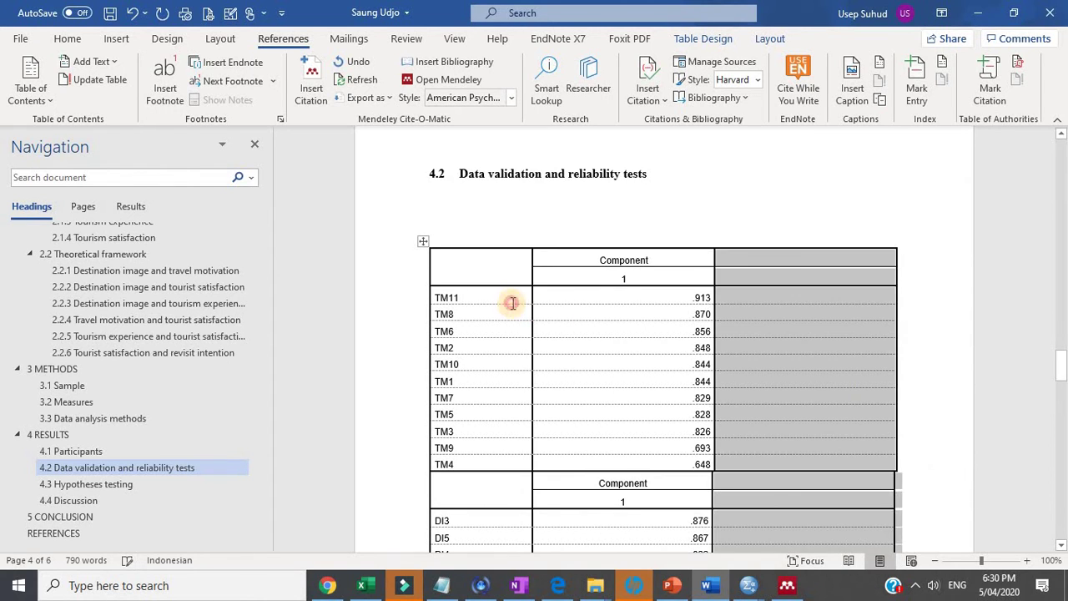
{"action": "left_click", "coordinate": [511, 297]}
{"action": "right_click", "coordinate": [511, 296]}
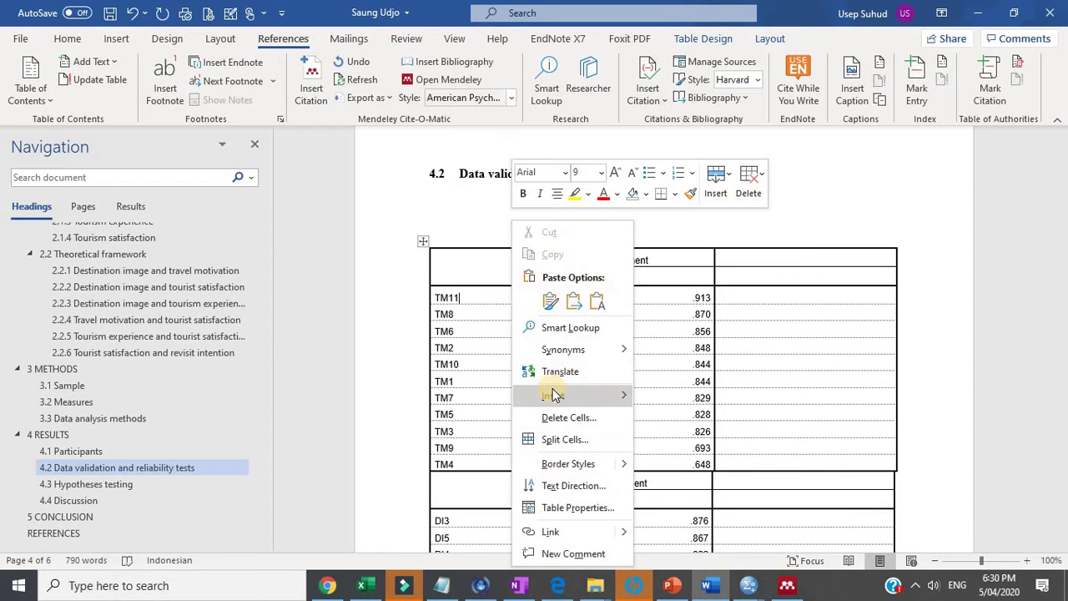
{"action": "mouse_move", "coordinate": [622, 396]}
{"action": "left_click", "coordinate": [663, 418]}
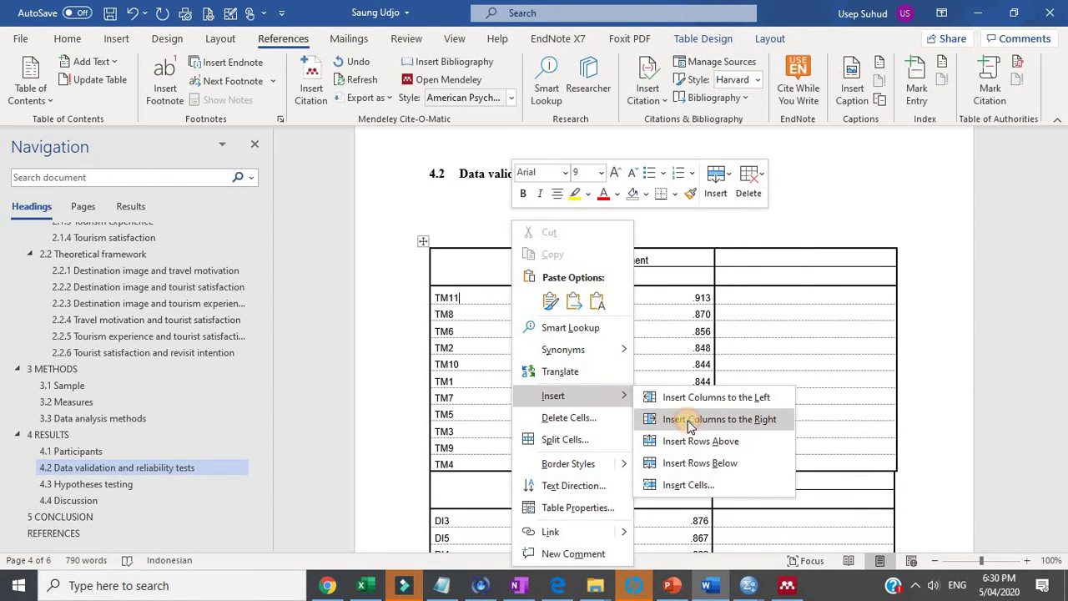
Split the blank header cell above the TM item codes into one column and two rows.
{"action": "left_click", "coordinate": [472, 278]}
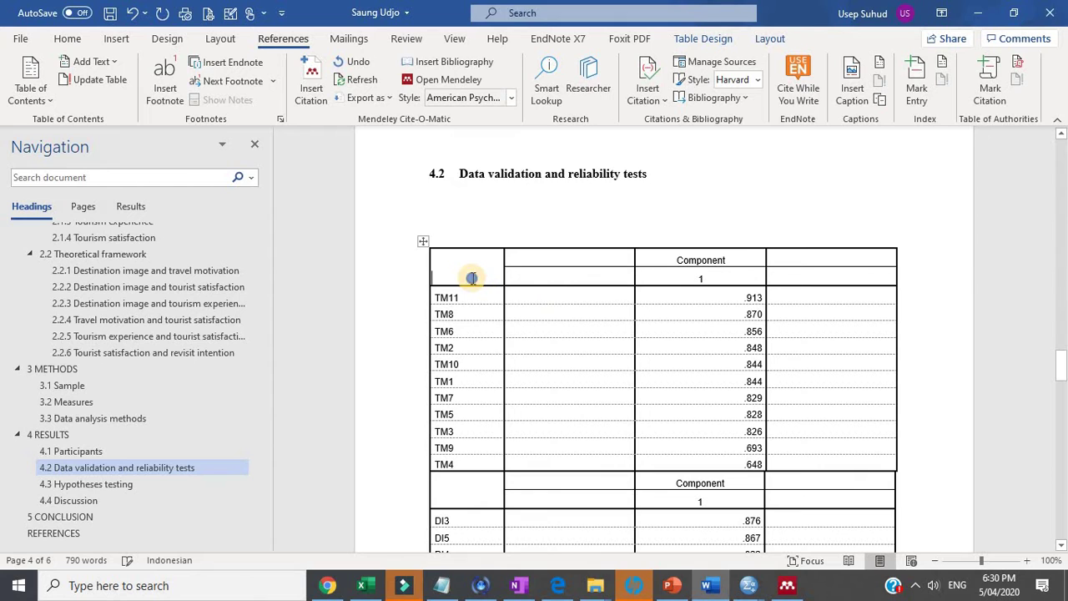
{"action": "right_click", "coordinate": [471, 284]}
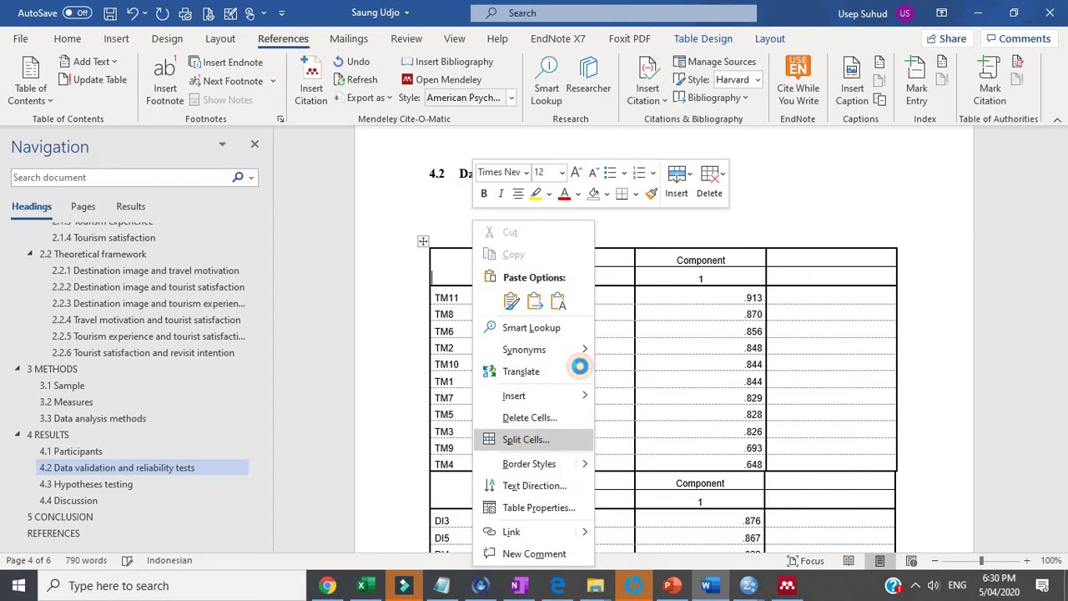
{"action": "left_click", "coordinate": [525, 436]}
{"action": "left_click", "coordinate": [597, 269]}
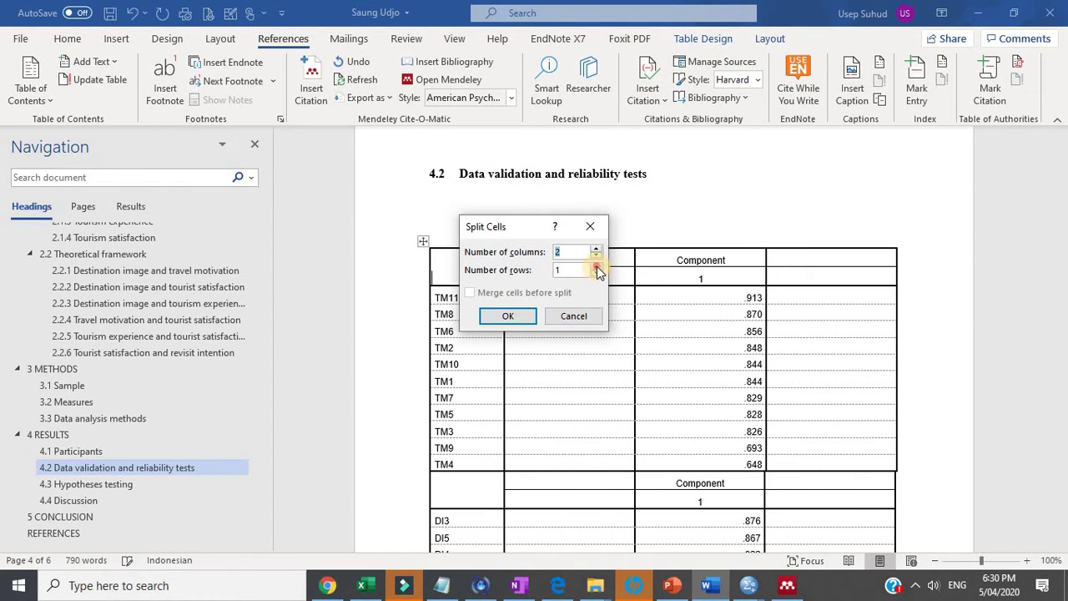
{"action": "left_click", "coordinate": [511, 318]}
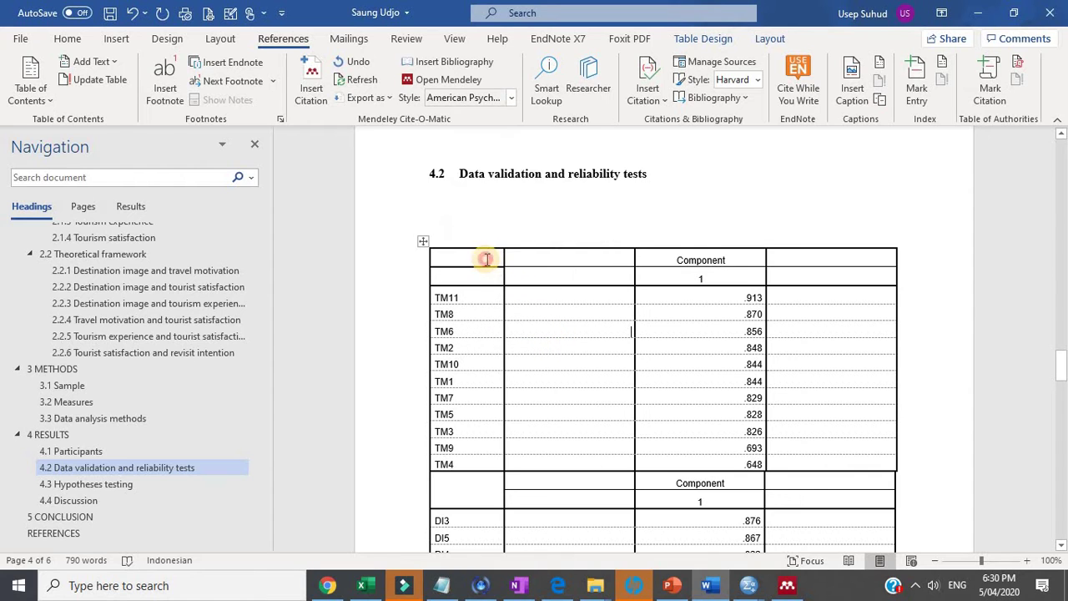
Replace the Component heading above the TM loadings with "Factor loadings", and head the two new columns "Indicators" and "Cronbach's alpha".
{"action": "left_click_drag", "start_coordinate": [487, 258], "coordinate": [674, 264]}
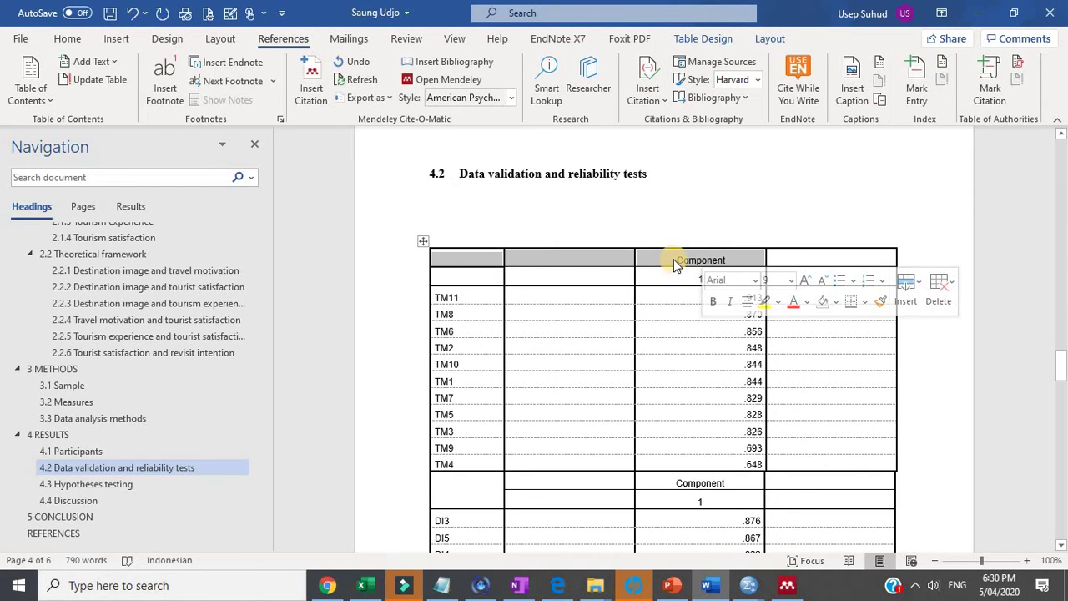
{"action": "left_click", "coordinate": [674, 263]}
{"action": "left_click_drag", "start_coordinate": [731, 251], "coordinate": [674, 265]}
{"action": "key", "text": "Delete"}
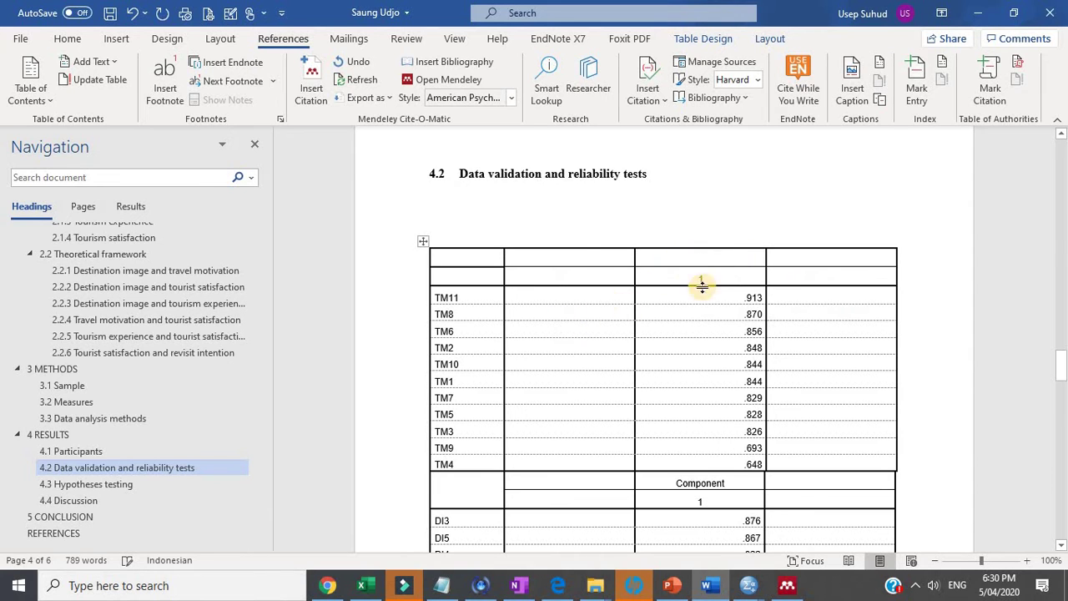
{"action": "left_click", "coordinate": [551, 261]}
{"action": "type", "text": "indi"}
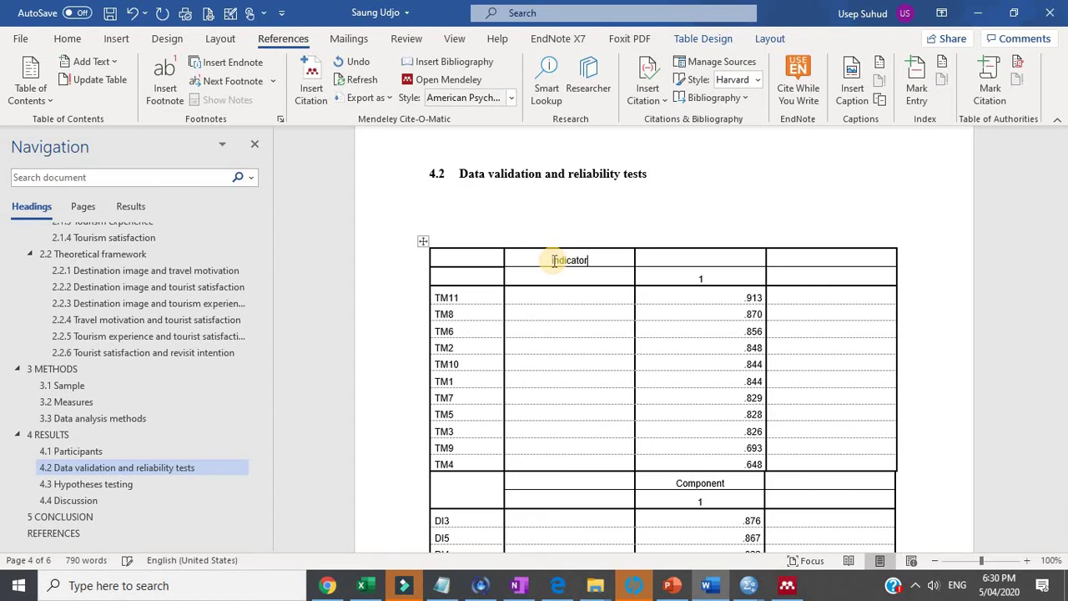
{"action": "type", "text": "cators"}
{"action": "left_click", "coordinate": [707, 258]}
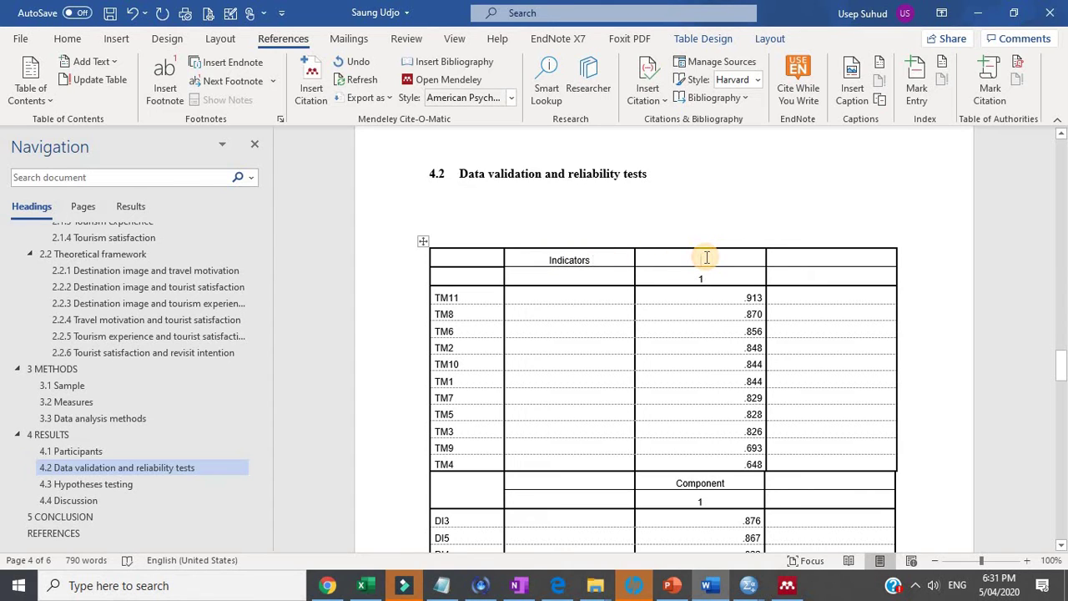
{"action": "type", "text": "fact"}
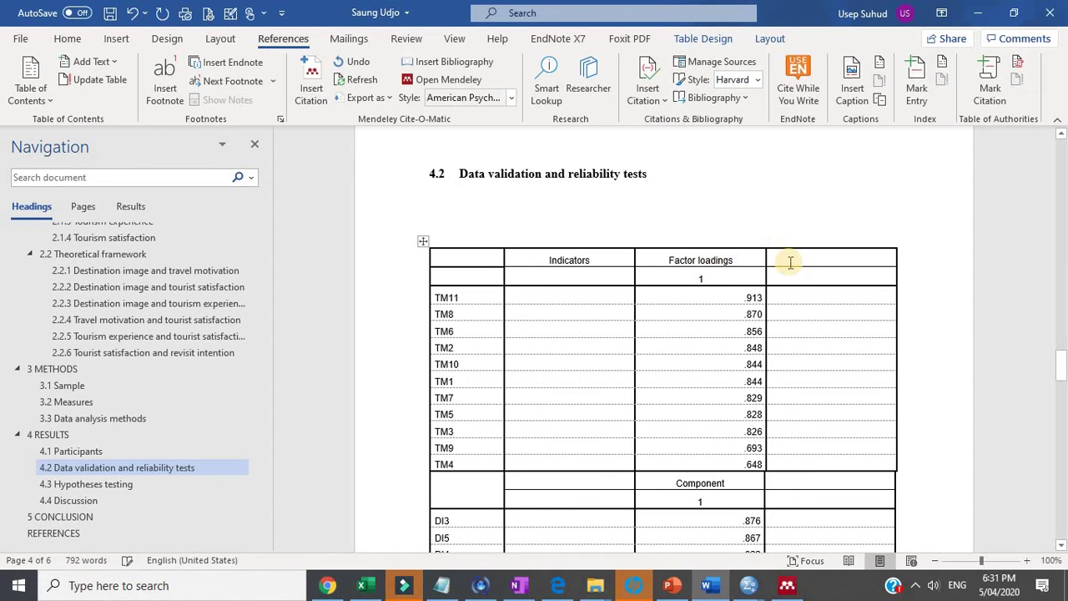
{"action": "left_click", "coordinate": [869, 245]}
{"action": "type", "text": "ronbach's alpha"}
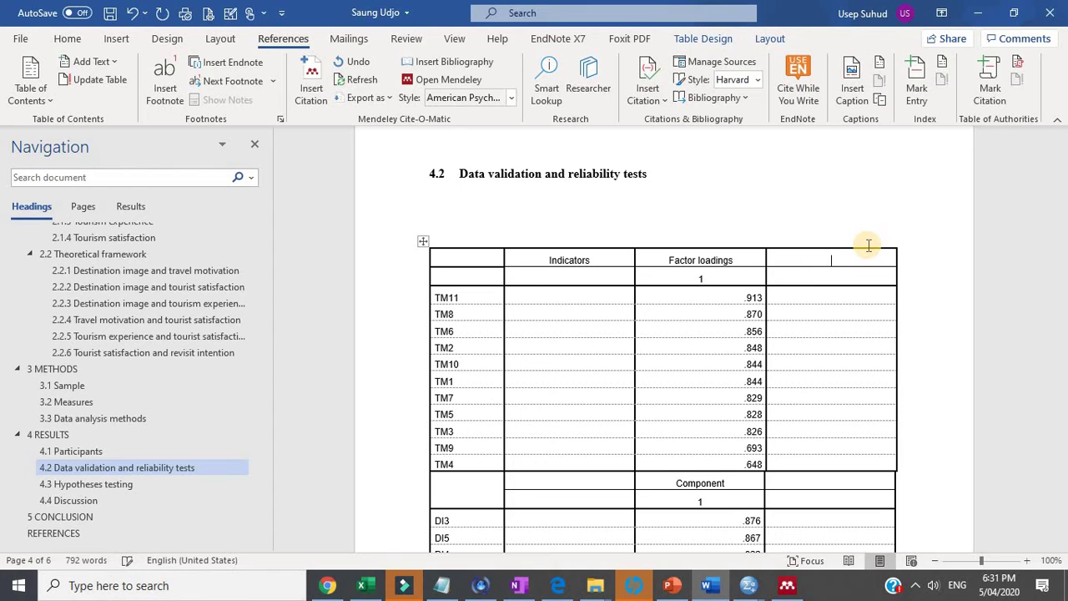
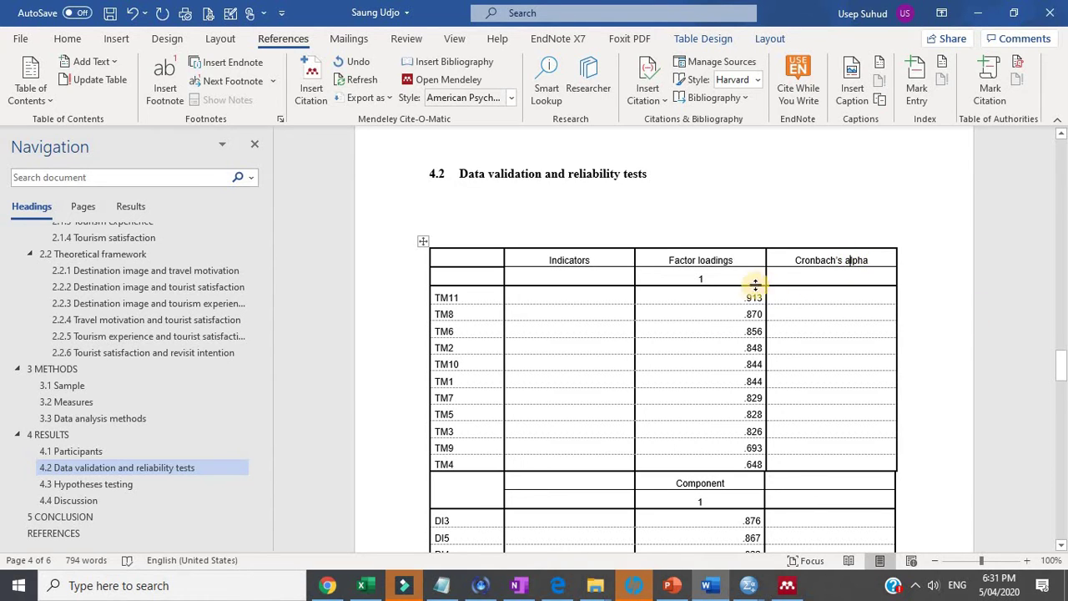
Line up the inner column borders and the outer edge of the MTE rows with those of the TM and DI rows.
{"action": "scroll", "coordinate": [758, 375], "scroll_direction": "down", "scroll_amount": 3}
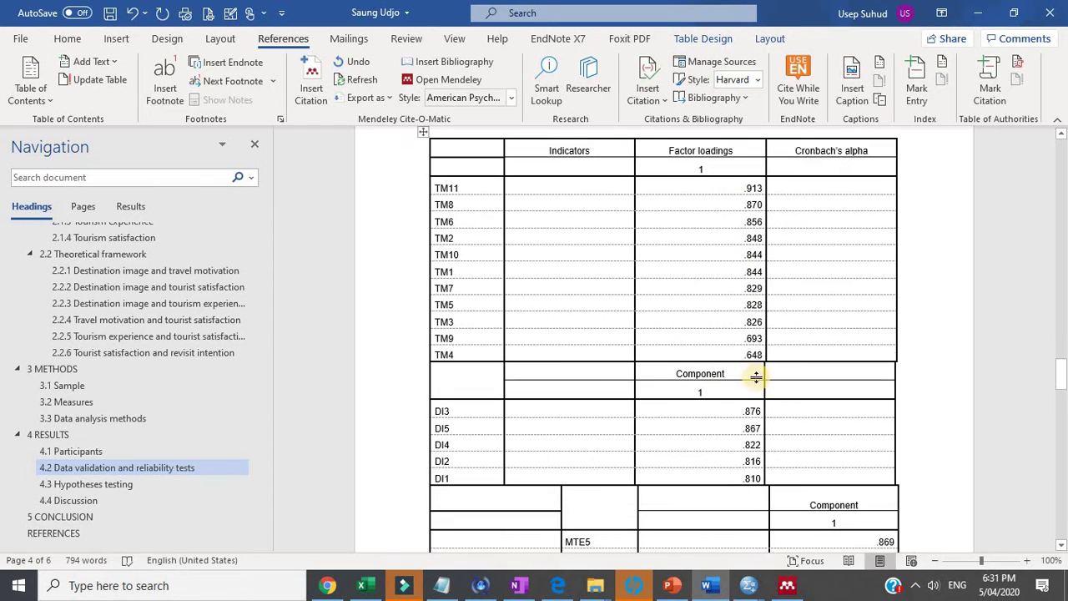
{"action": "scroll", "coordinate": [576, 468], "scroll_direction": "down", "scroll_amount": 3}
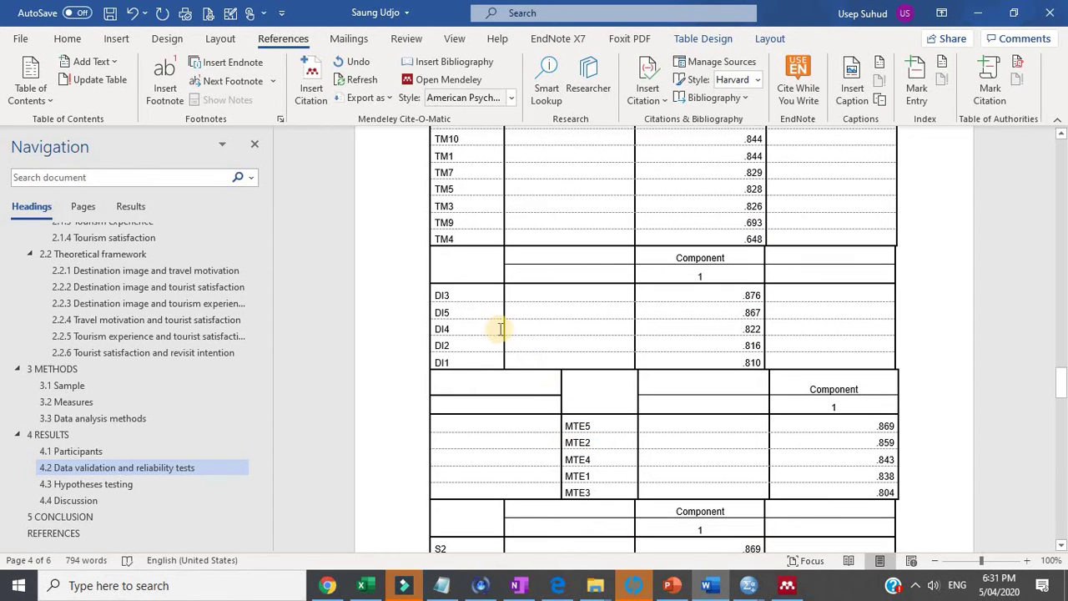
{"action": "left_click_drag", "start_coordinate": [558, 380], "coordinate": [503, 370]}
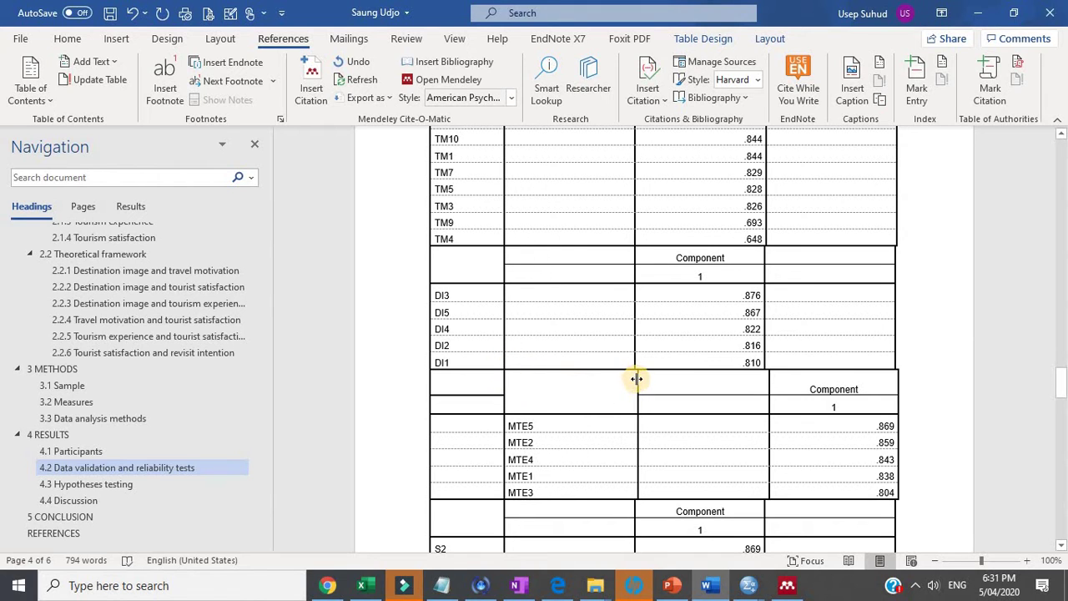
{"action": "left_click_drag", "start_coordinate": [637, 379], "coordinate": [634, 377]}
{"action": "left_click_drag", "start_coordinate": [764, 384], "coordinate": [766, 292]}
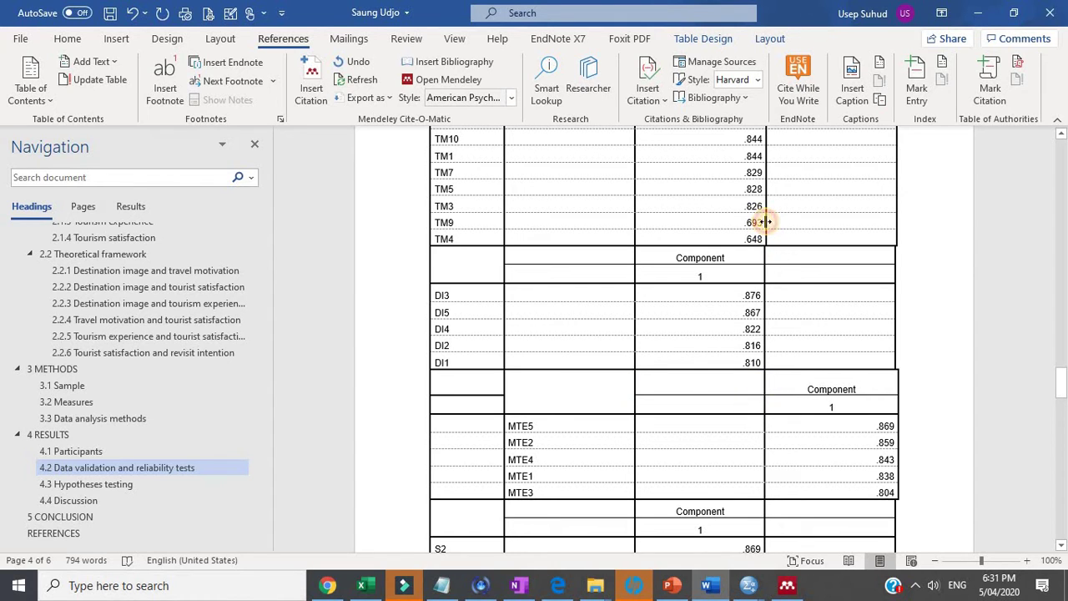
{"action": "left_click_drag", "start_coordinate": [765, 222], "coordinate": [769, 255]}
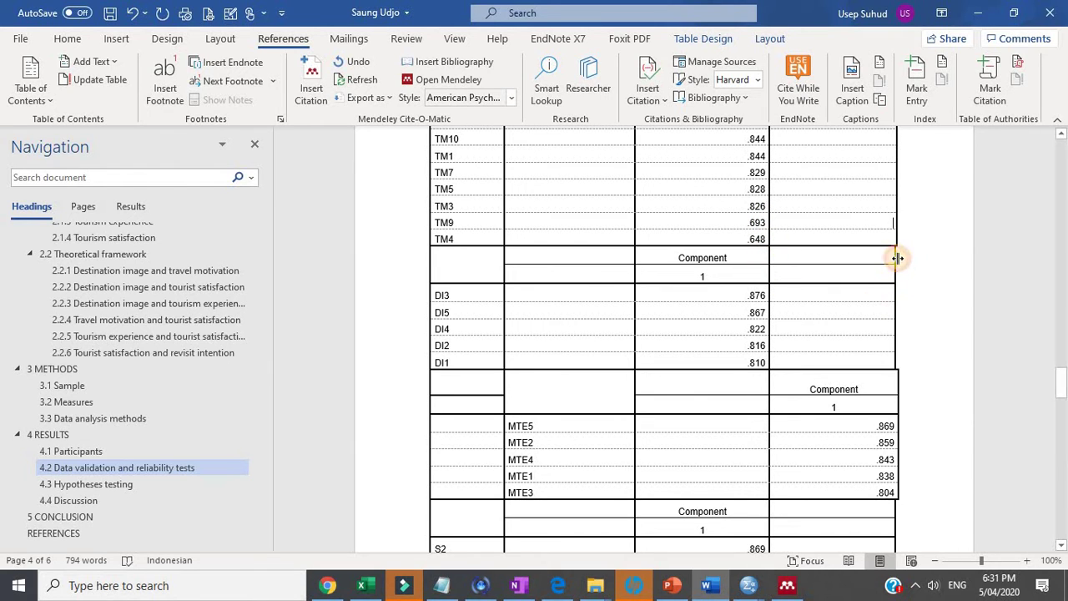
{"action": "left_click_drag", "start_coordinate": [898, 258], "coordinate": [898, 258]}
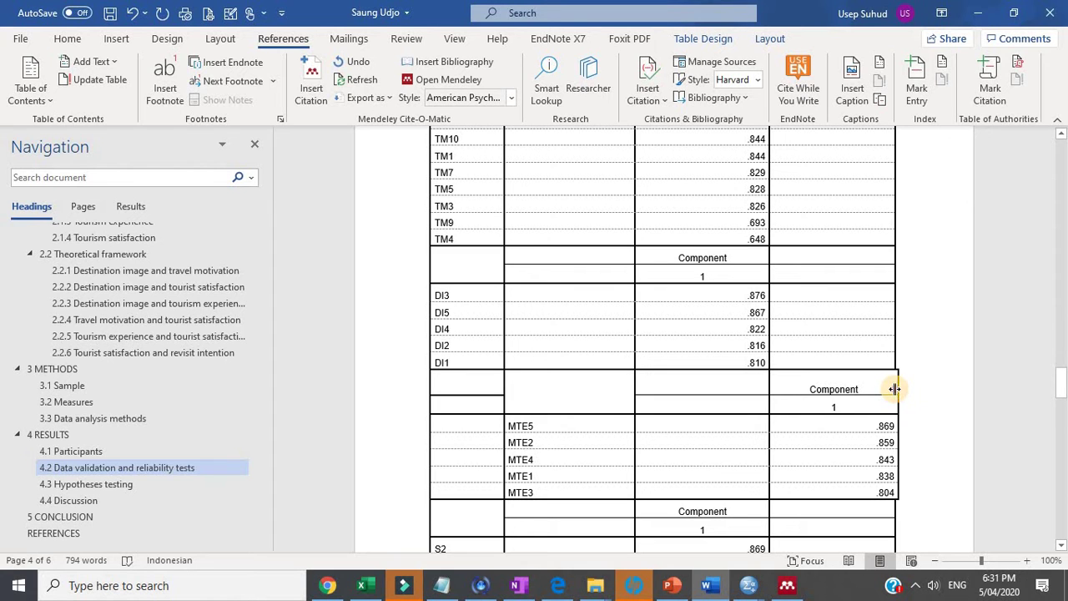
{"action": "left_click_drag", "start_coordinate": [894, 389], "coordinate": [892, 389]}
Left-align all text in the combined table and center the Factor loadings column.
{"action": "scroll", "coordinate": [910, 418], "scroll_direction": "down", "scroll_amount": 5}
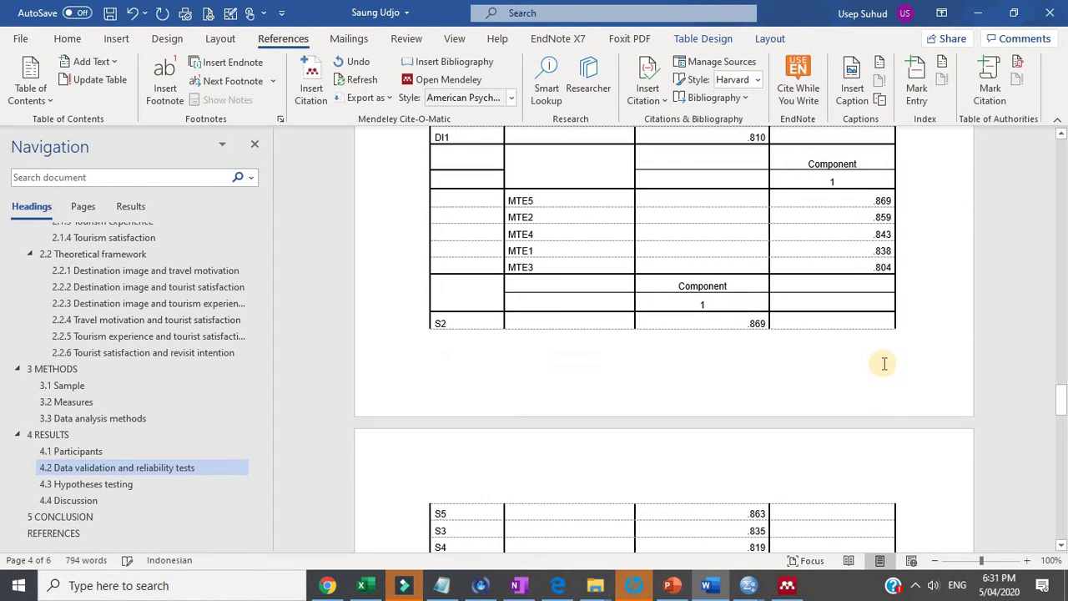
{"action": "scroll", "coordinate": [885, 363], "scroll_direction": "down", "scroll_amount": 4}
{"action": "scroll", "coordinate": [754, 251], "scroll_direction": "up", "scroll_amount": 10}
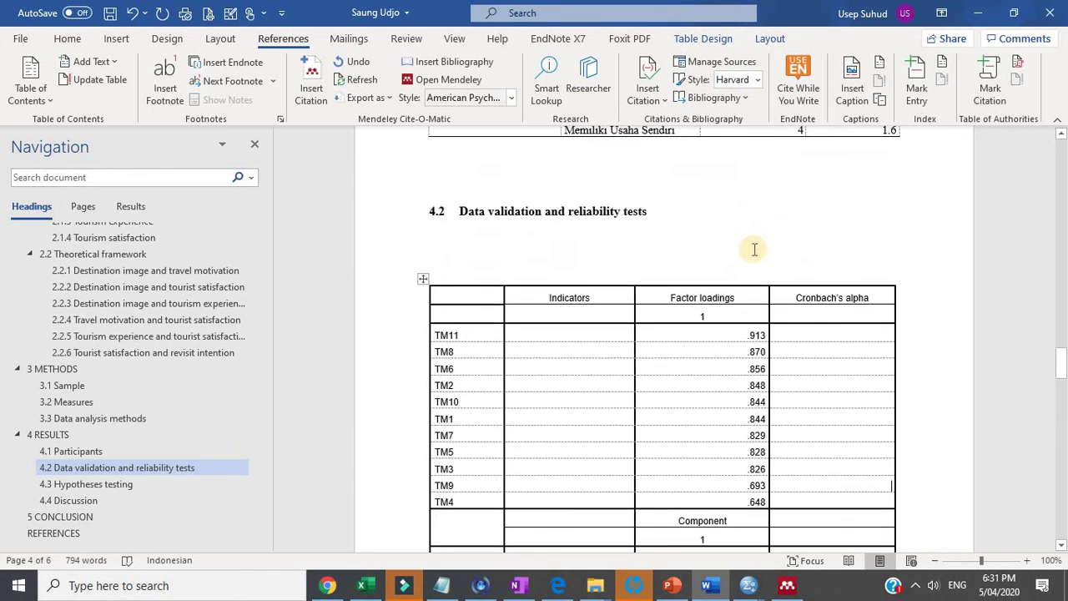
{"action": "scroll", "coordinate": [753, 248], "scroll_direction": "down", "scroll_amount": 3}
{"action": "left_click_drag", "start_coordinate": [481, 171], "coordinate": [810, 182]}
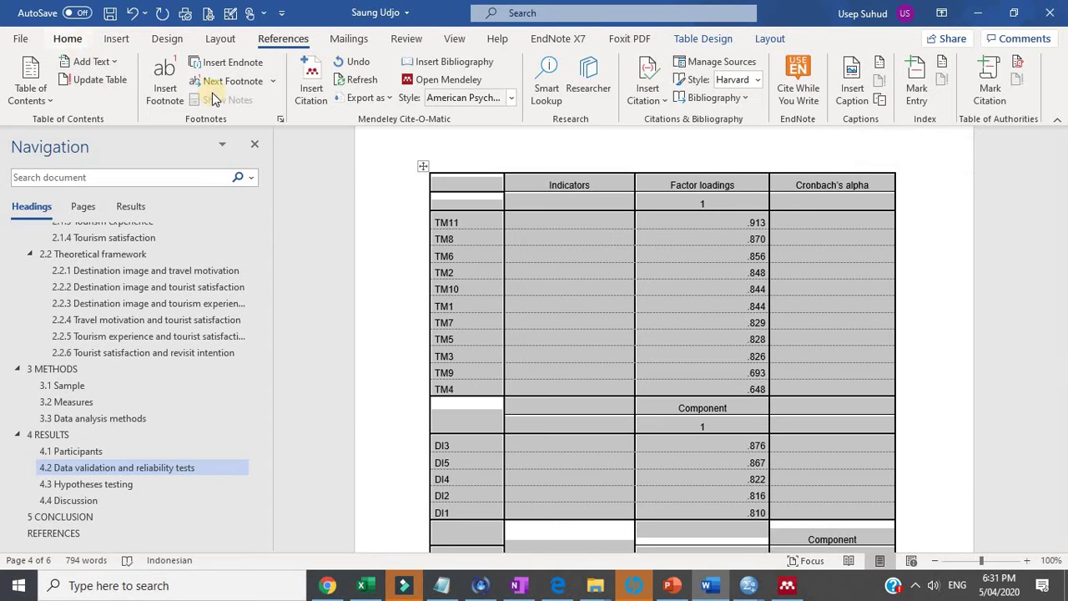
{"action": "scroll", "coordinate": [468, 102], "scroll_direction": "up", "scroll_amount": 4}
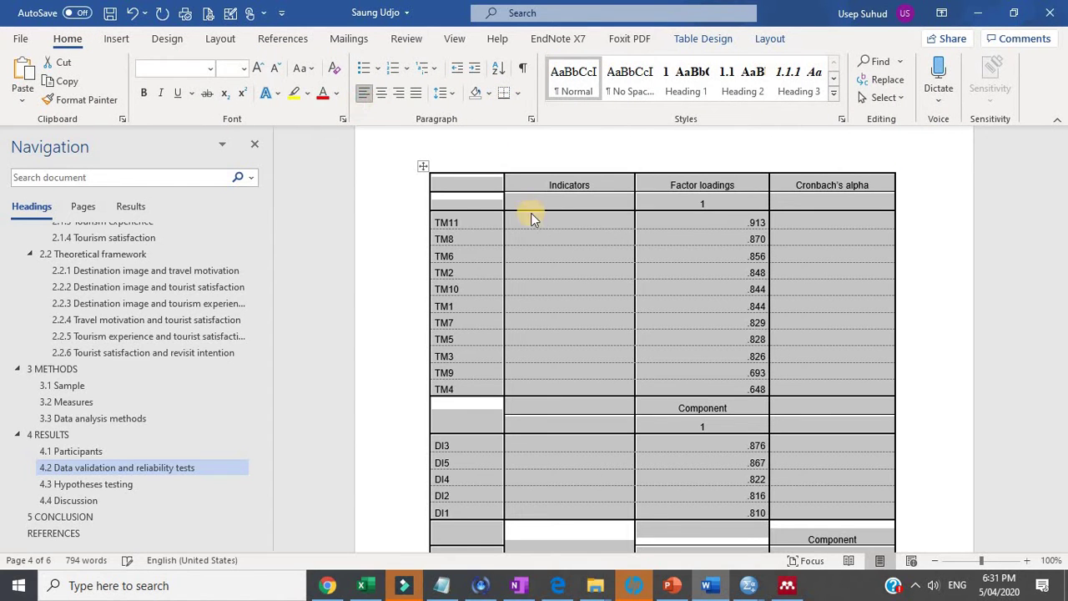
{"action": "key", "text": "ctrl+l"}
{"action": "left_click", "coordinate": [535, 241]}
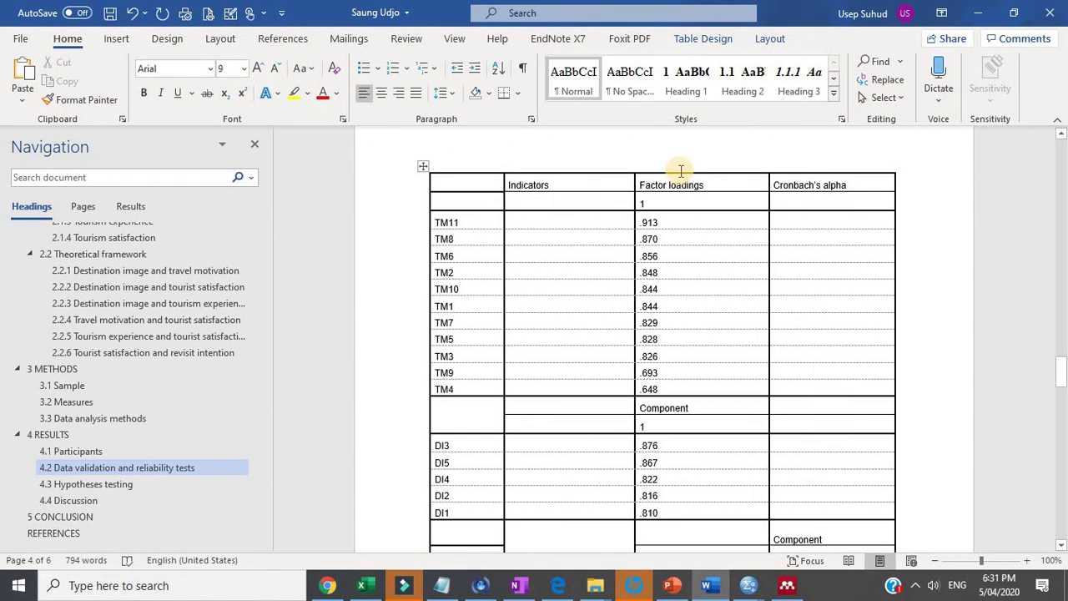
{"action": "left_click", "coordinate": [678, 171]}
{"action": "left_click", "coordinate": [381, 93]}
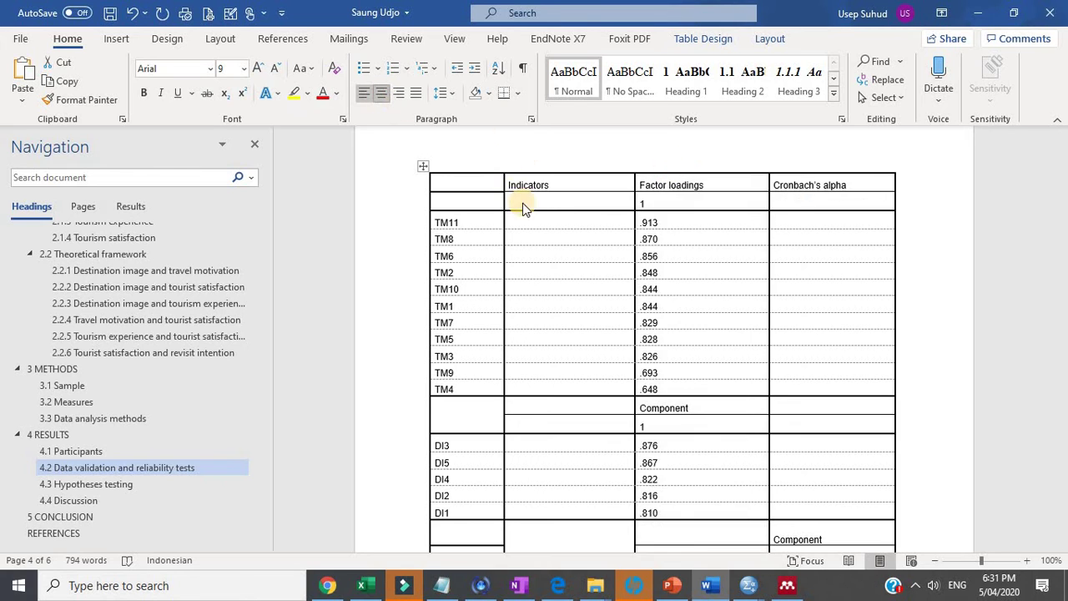
Set all text in the combined table to 11 pt Times New Roman.
{"action": "left_click", "coordinate": [422, 165]}
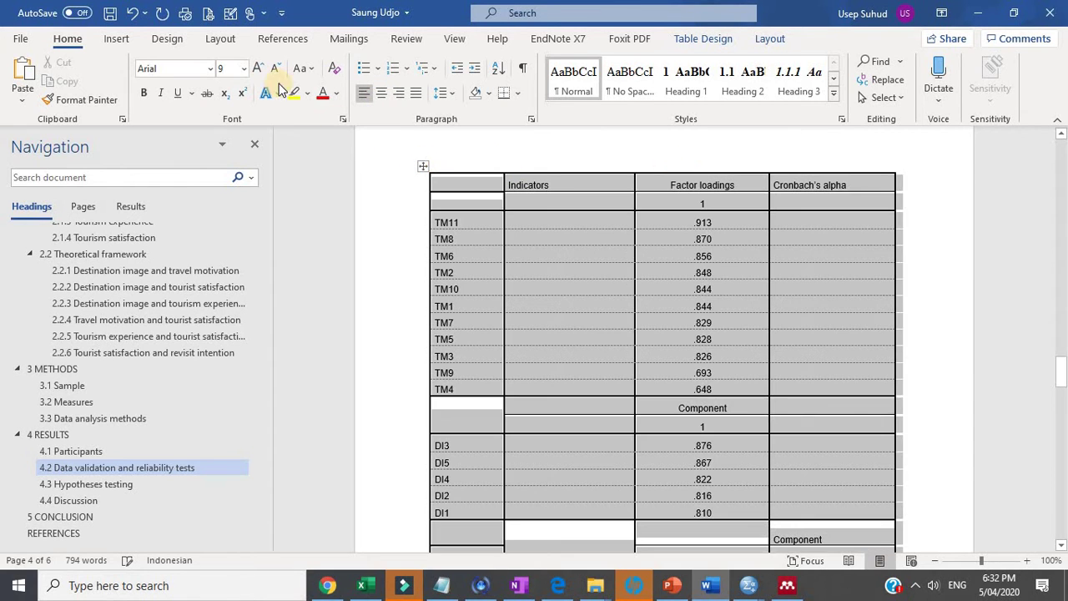
{"action": "left_click", "coordinate": [245, 70]}
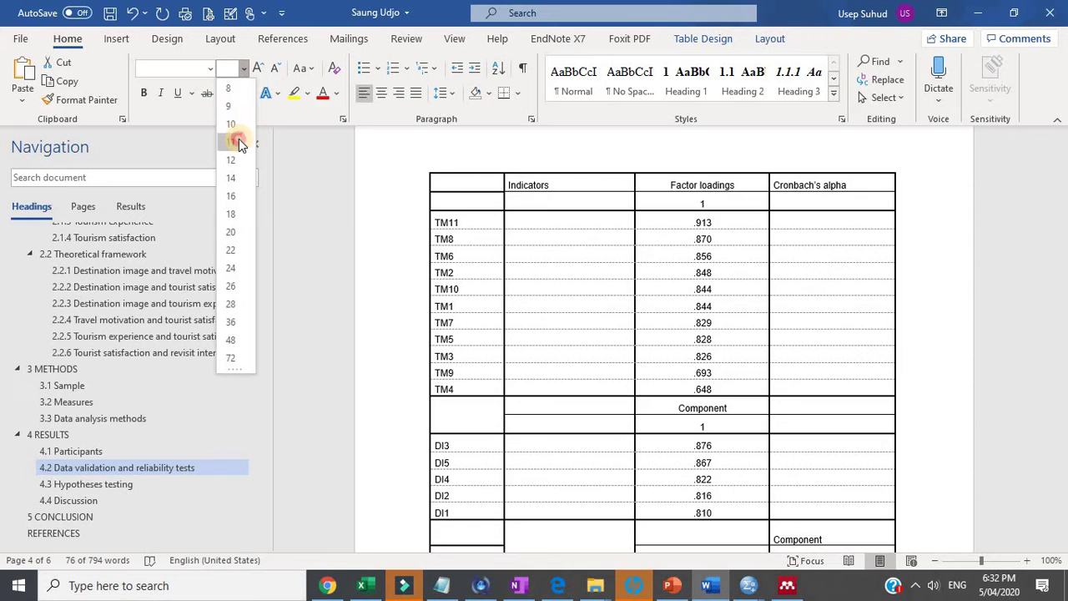
{"action": "left_click", "coordinate": [240, 138]}
{"action": "left_click", "coordinate": [210, 68]}
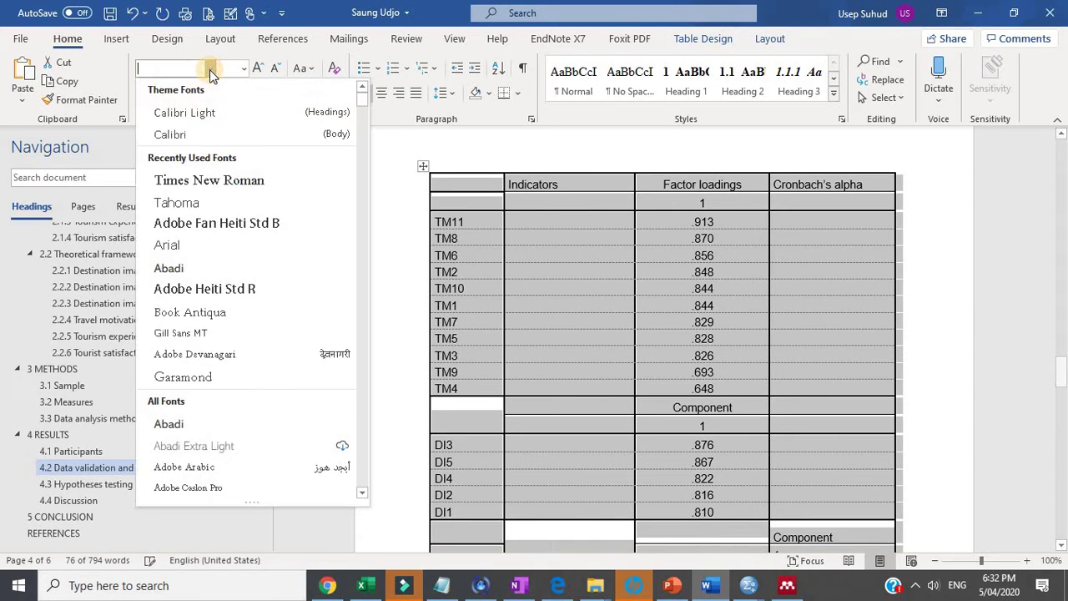
{"action": "left_click", "coordinate": [210, 181]}
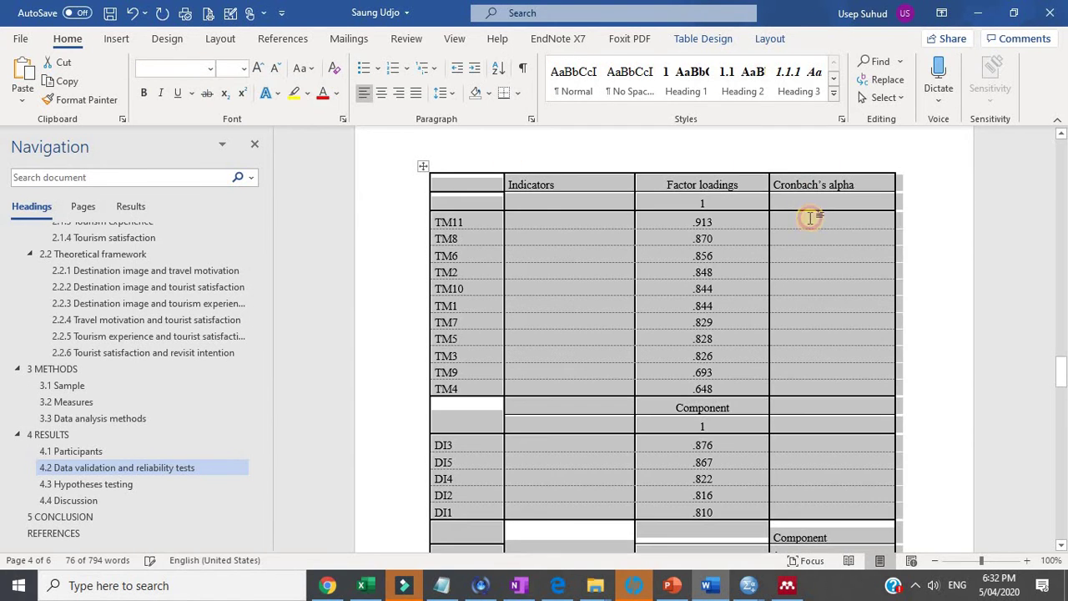
Center the Cronbach's alpha column of the combined table.
{"action": "left_click", "coordinate": [810, 222]}
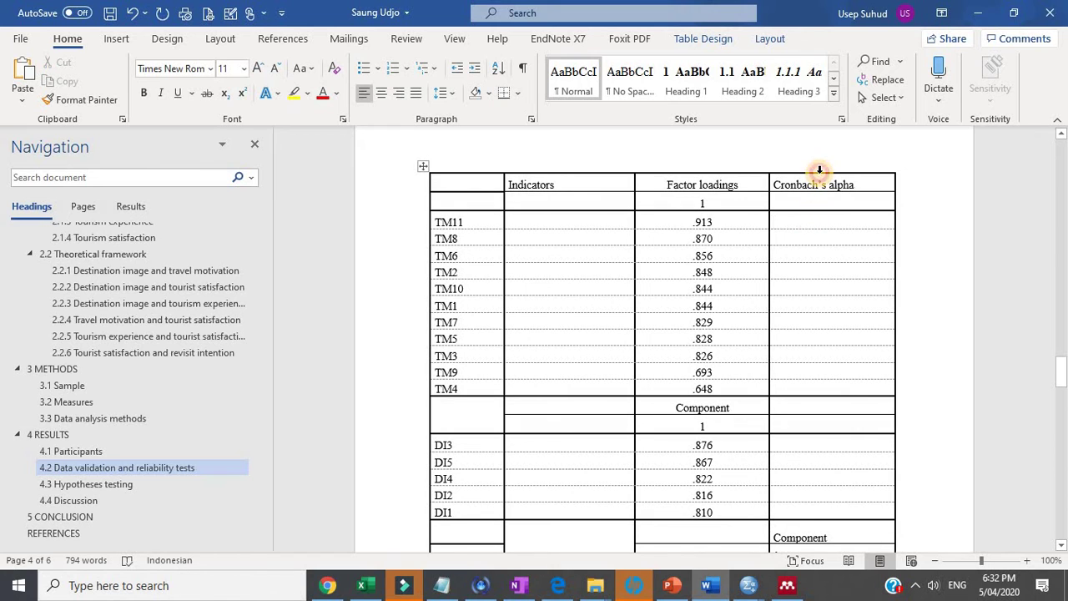
{"action": "left_click", "coordinate": [820, 169]}
{"action": "left_click", "coordinate": [381, 93]}
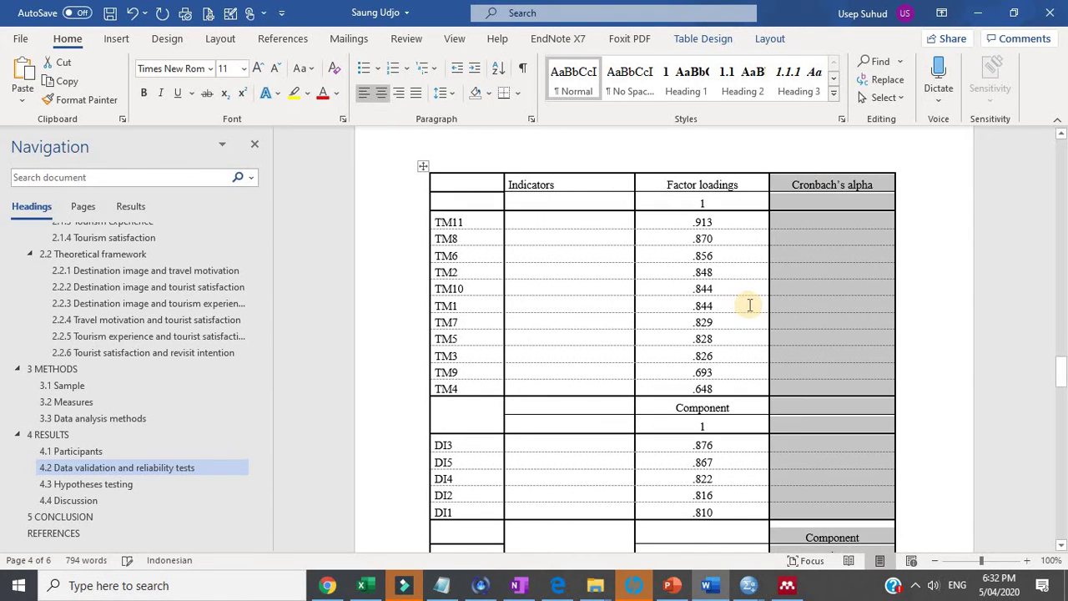
Move the MTE item codes into the first column and their loadings into the Factor loadings column.
{"action": "scroll", "coordinate": [750, 300], "scroll_direction": "down", "scroll_amount": 6}
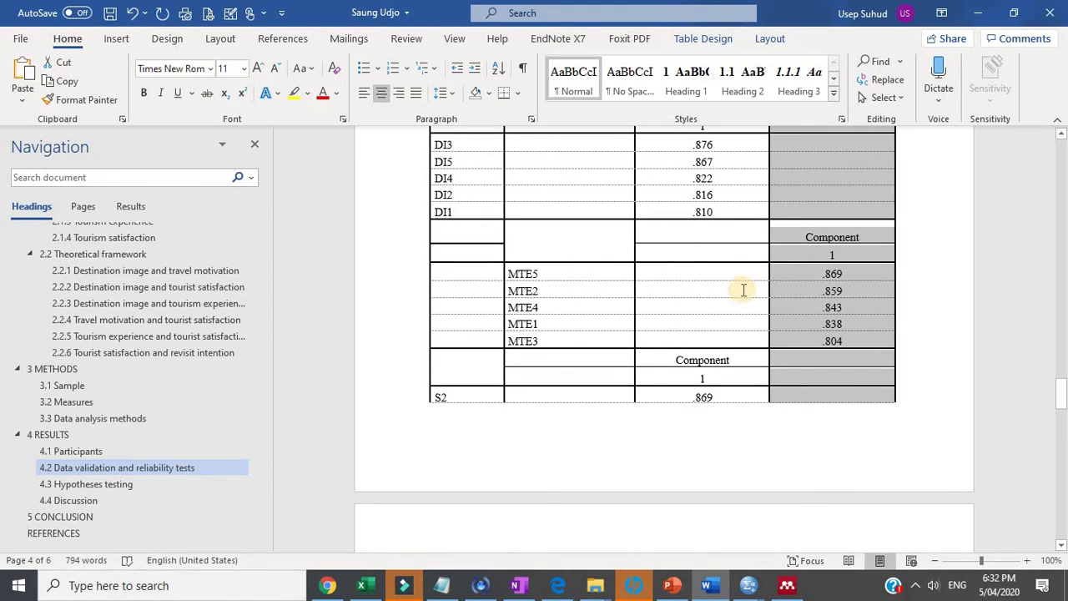
{"action": "left_click", "coordinate": [742, 289]}
{"action": "left_click_drag", "start_coordinate": [543, 336], "coordinate": [437, 276]}
{"action": "left_click_drag", "start_coordinate": [860, 343], "coordinate": [731, 284]}
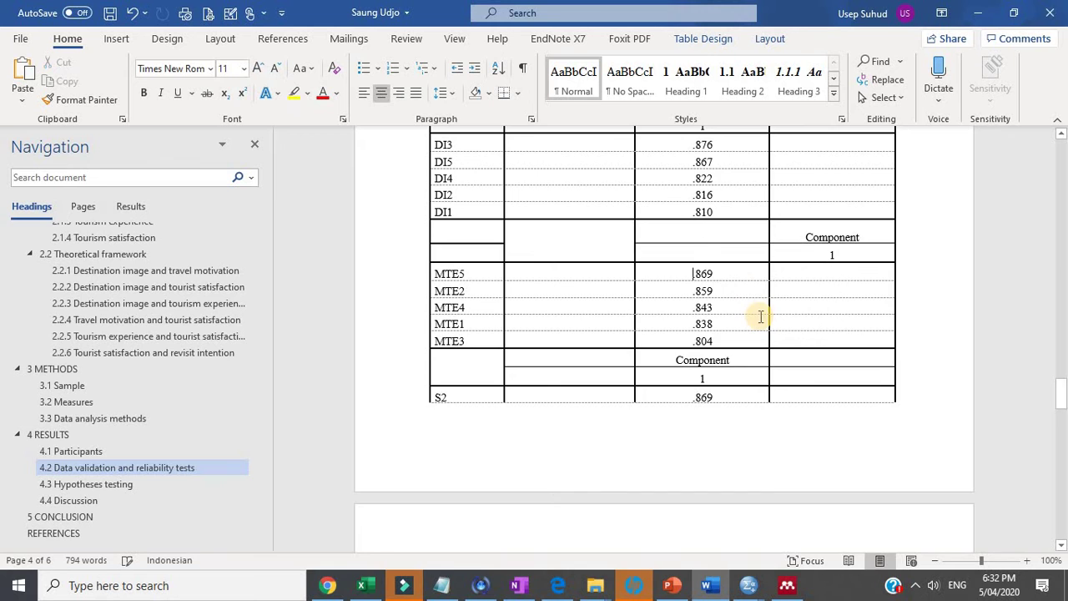
{"action": "scroll", "coordinate": [758, 314], "scroll_direction": "down", "scroll_amount": 9}
Clear the "Component" and "1" header cells above the MTE rows in the Cronbach's alpha column.
{"action": "scroll", "coordinate": [759, 315], "scroll_direction": "up", "scroll_amount": 8}
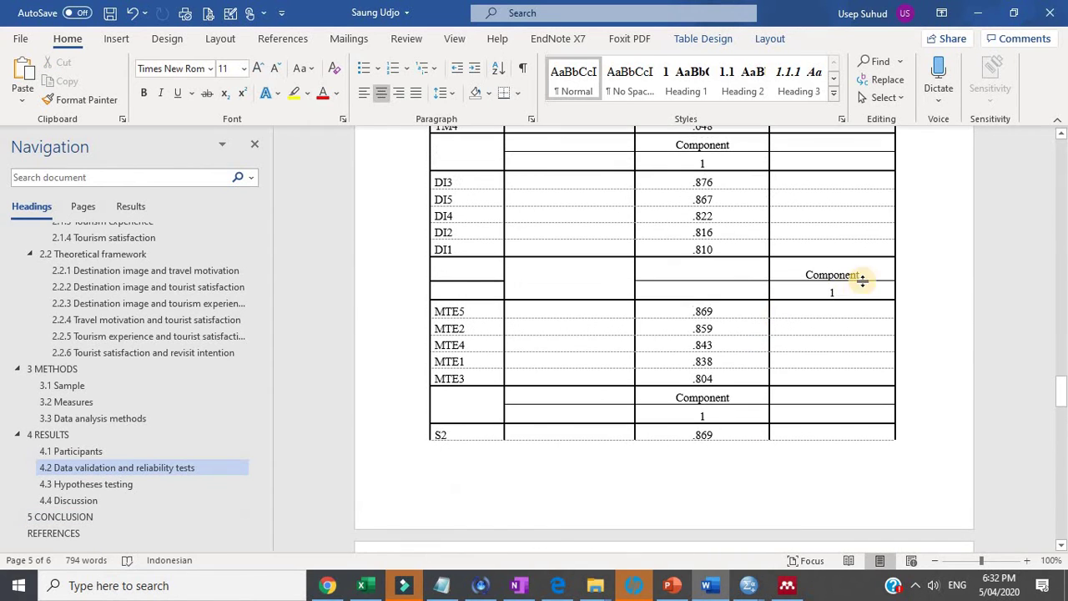
{"action": "left_click_drag", "start_coordinate": [853, 289], "coordinate": [828, 267]}
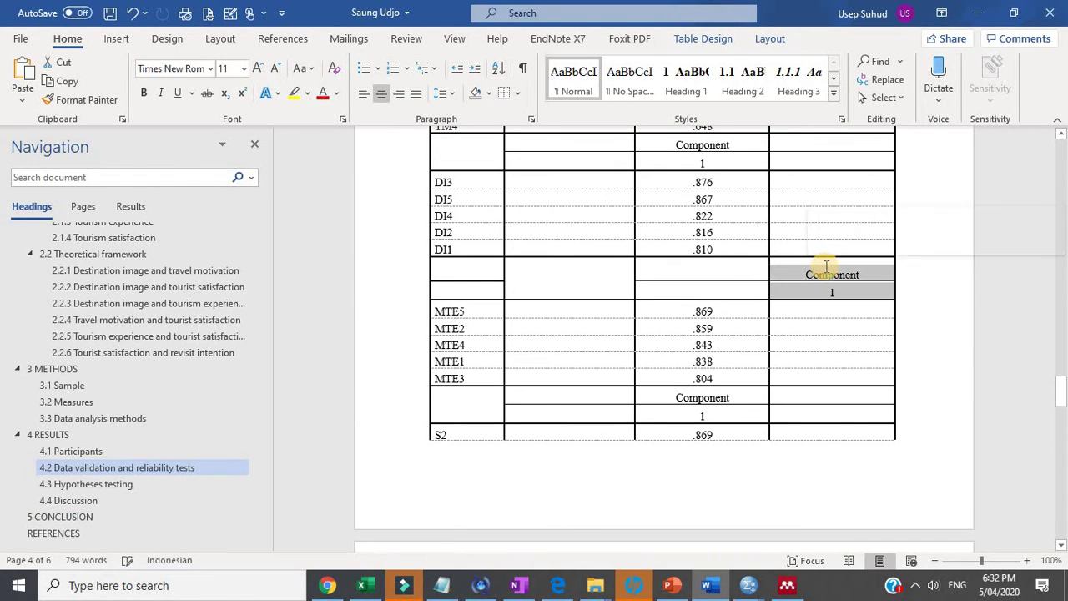
{"action": "key", "text": "Delete"}
{"action": "scroll", "coordinate": [840, 269], "scroll_direction": "up", "scroll_amount": 8}
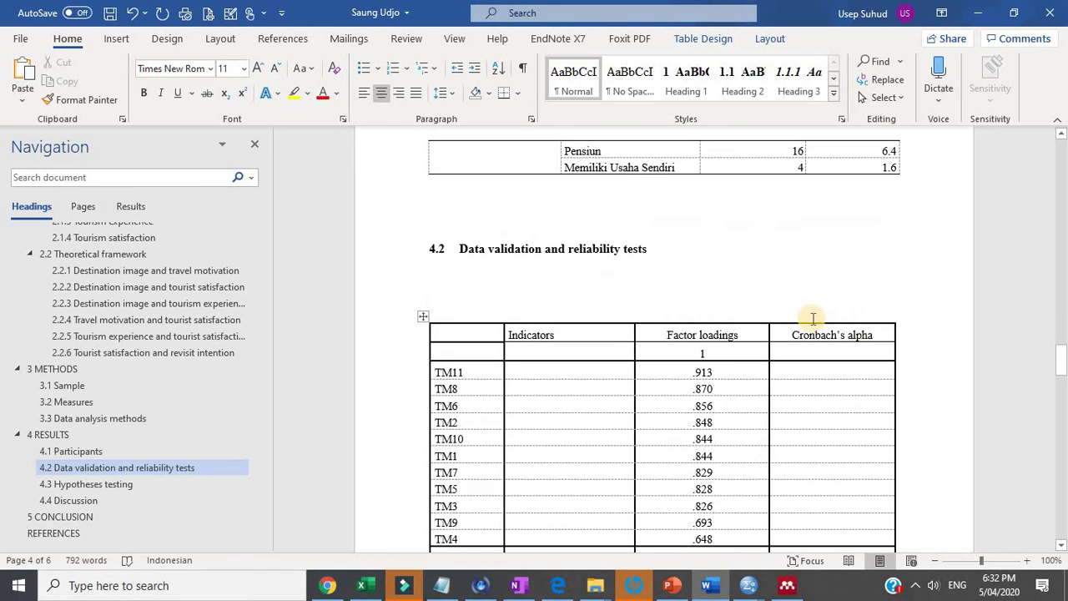
Switch to the Sania.sav data in SPSS and set up a Reliability Analysis with TM1 to TM11 as items.
{"action": "mouse_move", "coordinate": [758, 588]}
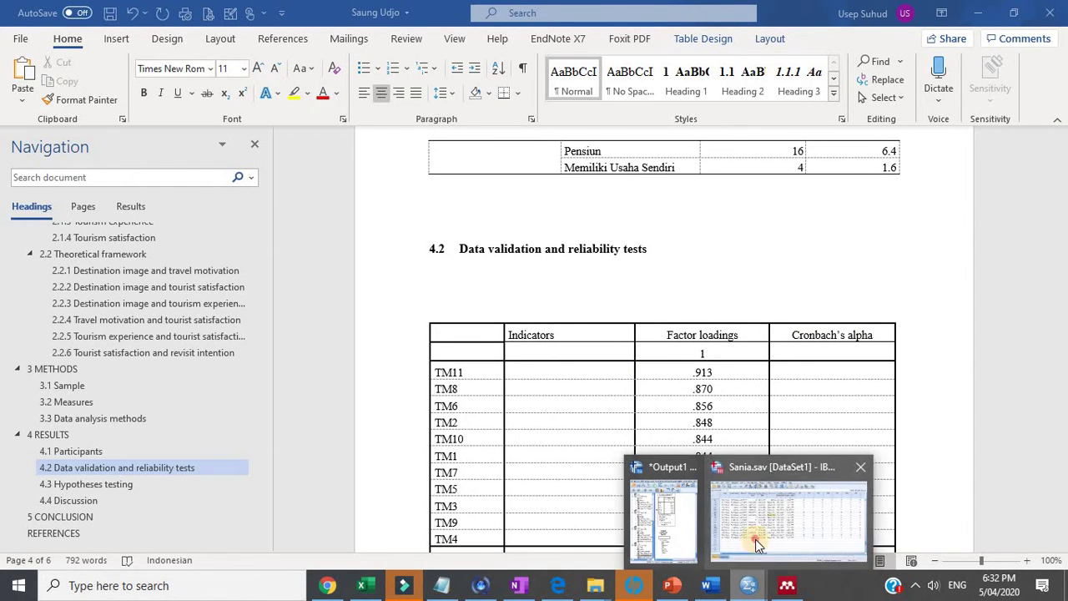
{"action": "left_click", "coordinate": [780, 513]}
{"action": "left_click", "coordinate": [218, 29]}
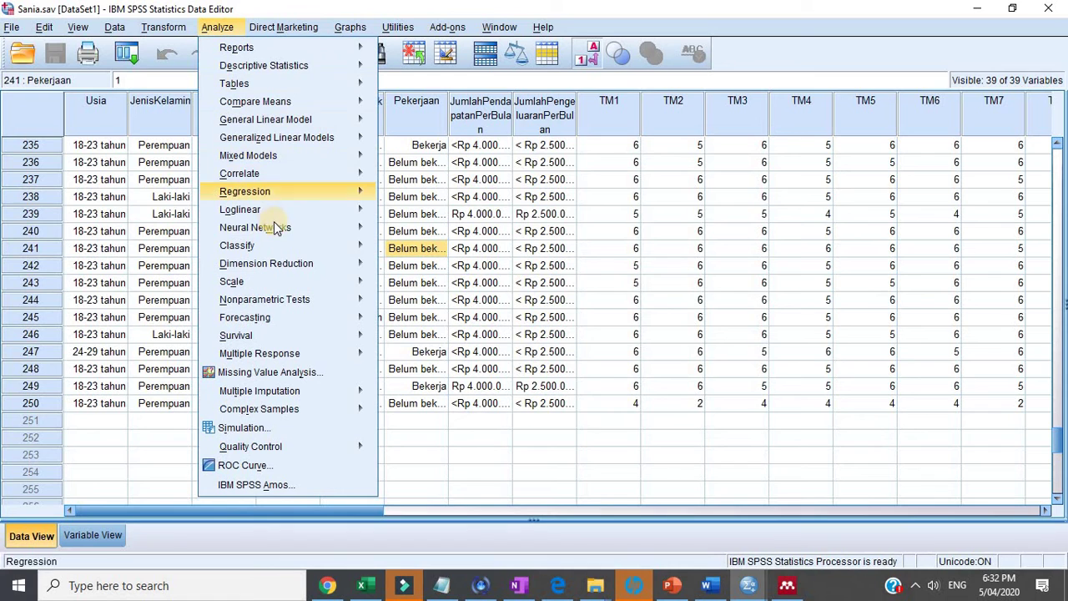
{"action": "mouse_move", "coordinate": [367, 282]}
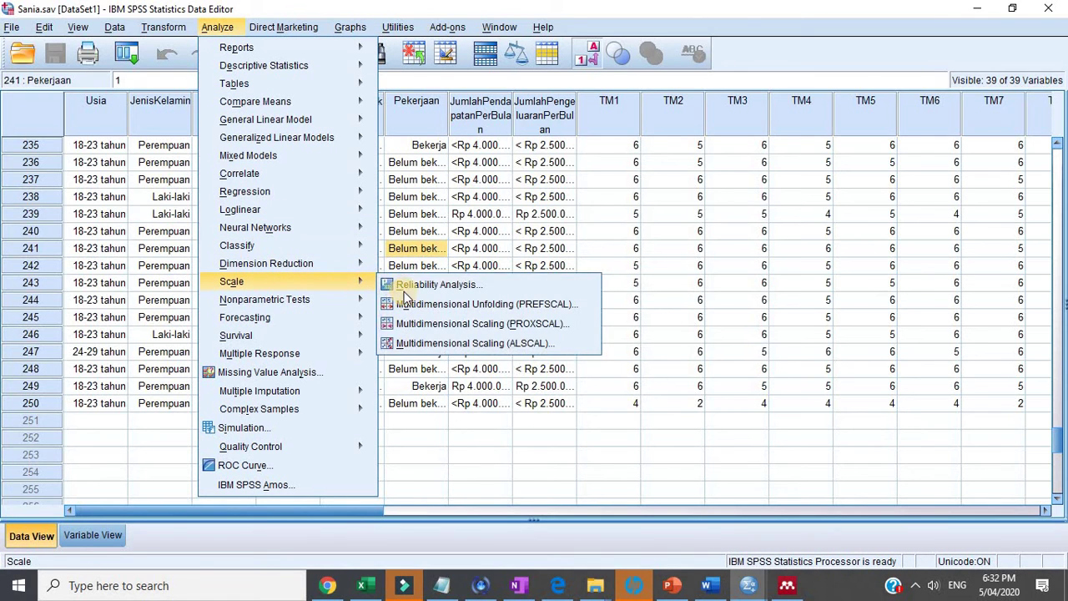
{"action": "left_click", "coordinate": [414, 284]}
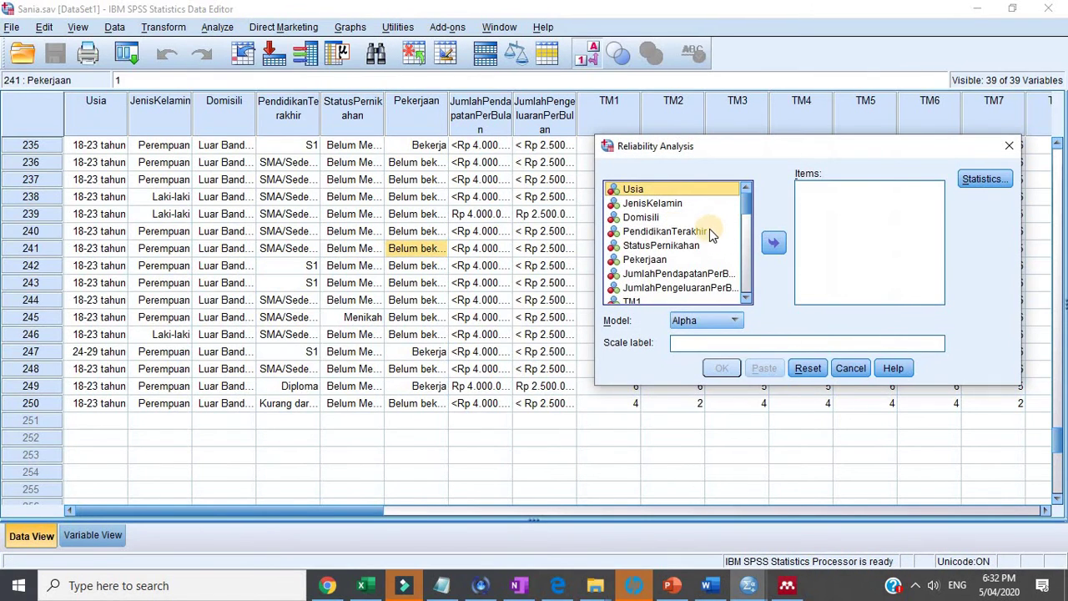
{"action": "scroll", "coordinate": [685, 226], "scroll_direction": "down", "scroll_amount": 3}
{"action": "scroll", "coordinate": [668, 209], "scroll_direction": "up", "scroll_amount": 1}
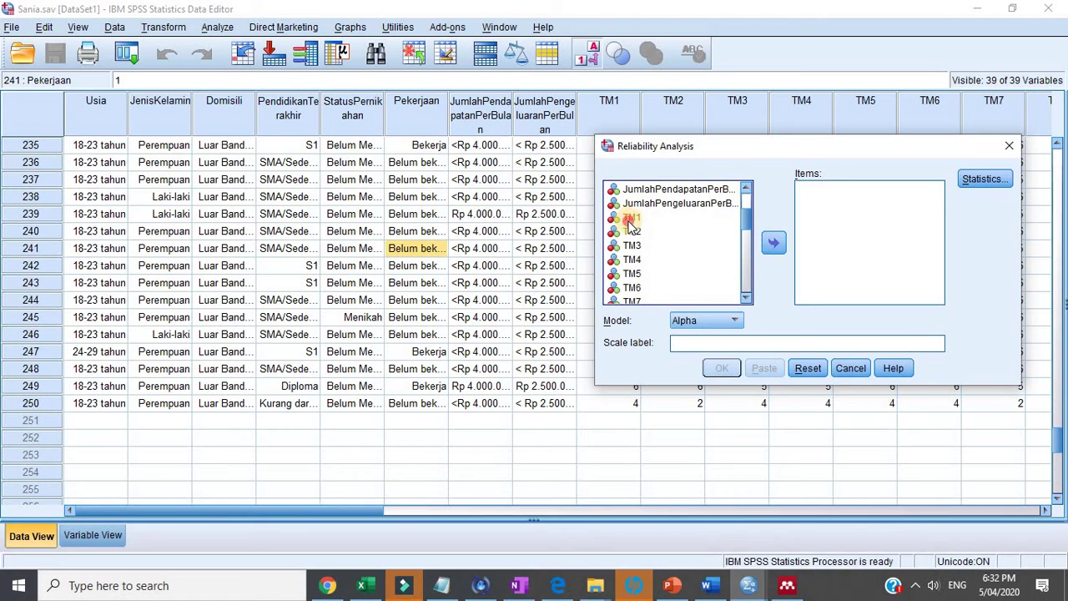
{"action": "left_click", "coordinate": [664, 218]}
{"action": "scroll", "coordinate": [668, 250], "scroll_direction": "down", "scroll_amount": 2}
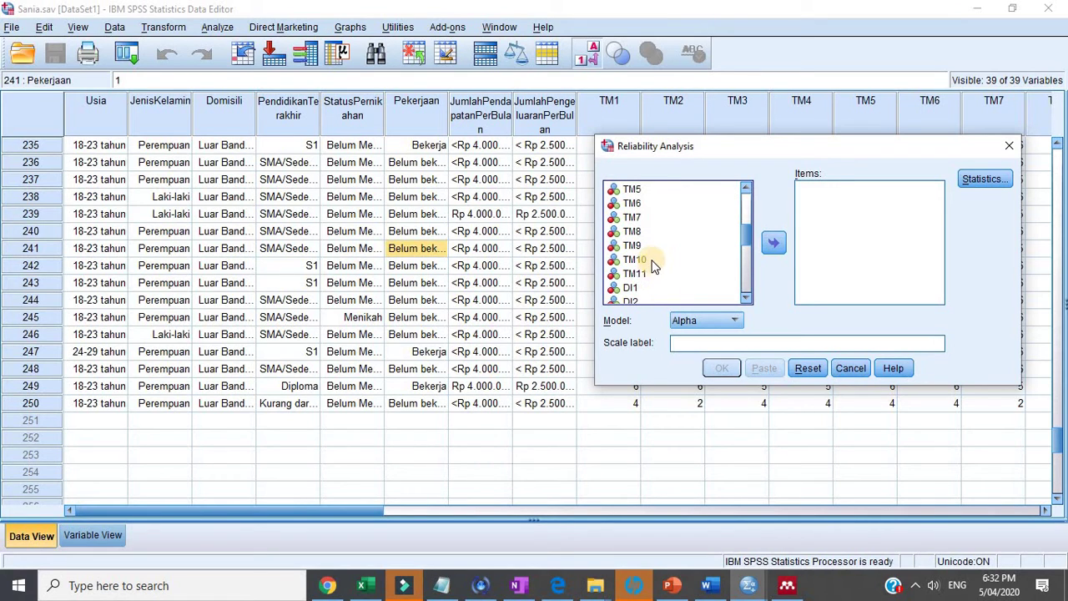
{"action": "left_click", "coordinate": [636, 274], "text": "shift"}
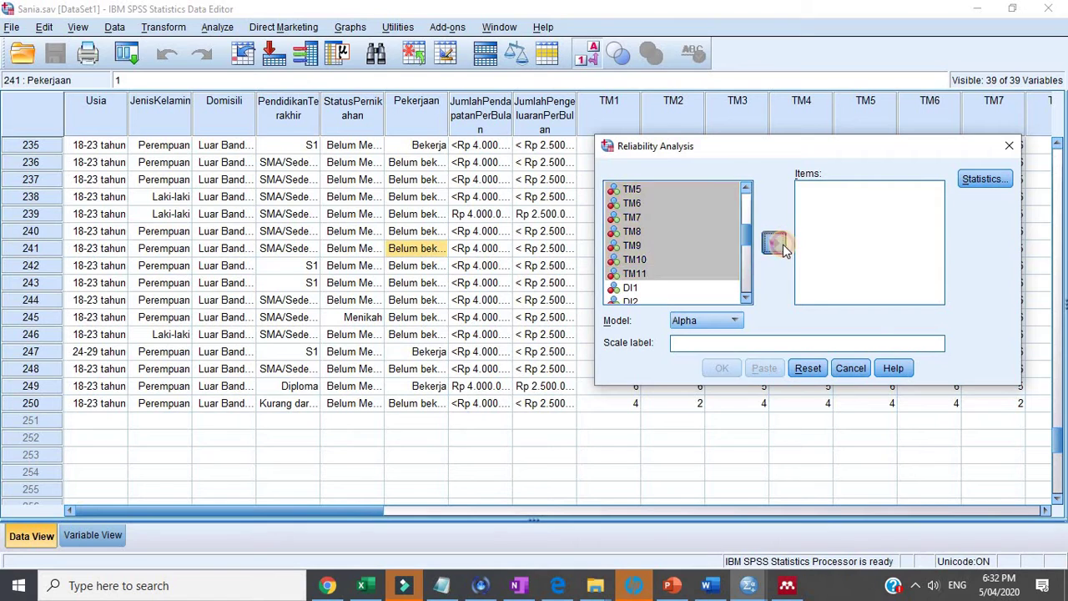
{"action": "left_click", "coordinate": [775, 243]}
Include item, scale and scale-if-item-deleted descriptives and run the TM reliability analysis.
{"action": "left_click", "coordinate": [987, 178]}
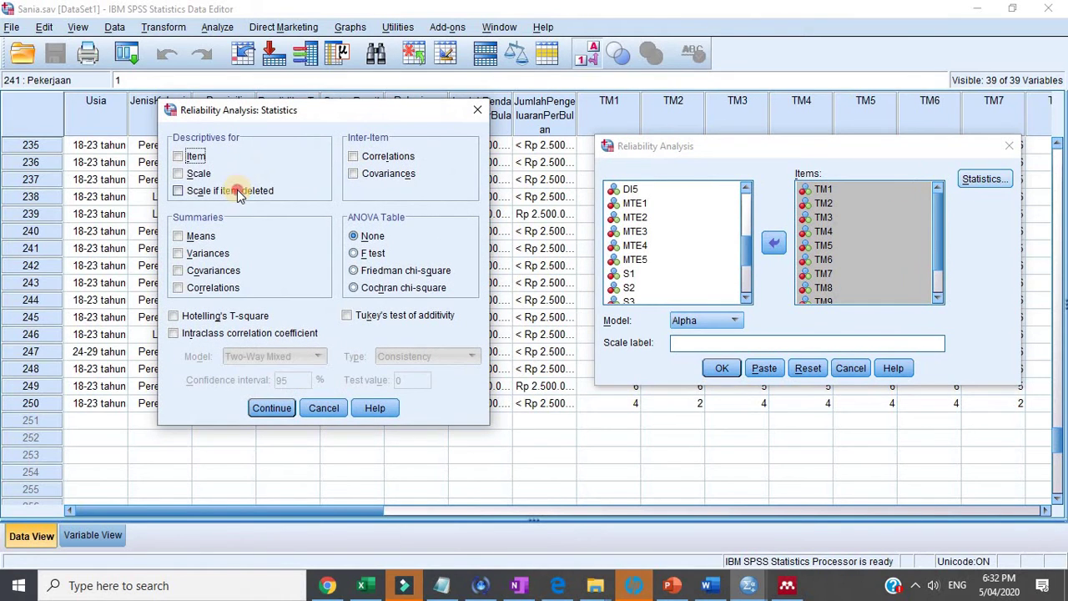
{"action": "left_click", "coordinate": [238, 191]}
{"action": "left_click", "coordinate": [200, 173]}
{"action": "left_click", "coordinate": [197, 156]}
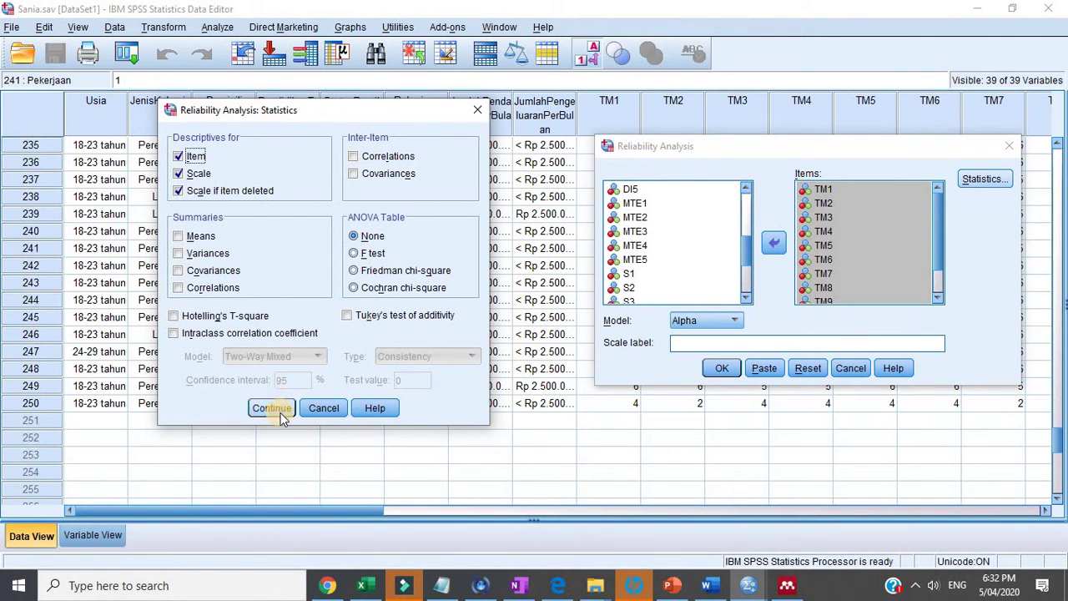
{"action": "left_click", "coordinate": [276, 409]}
{"action": "left_click", "coordinate": [721, 368]}
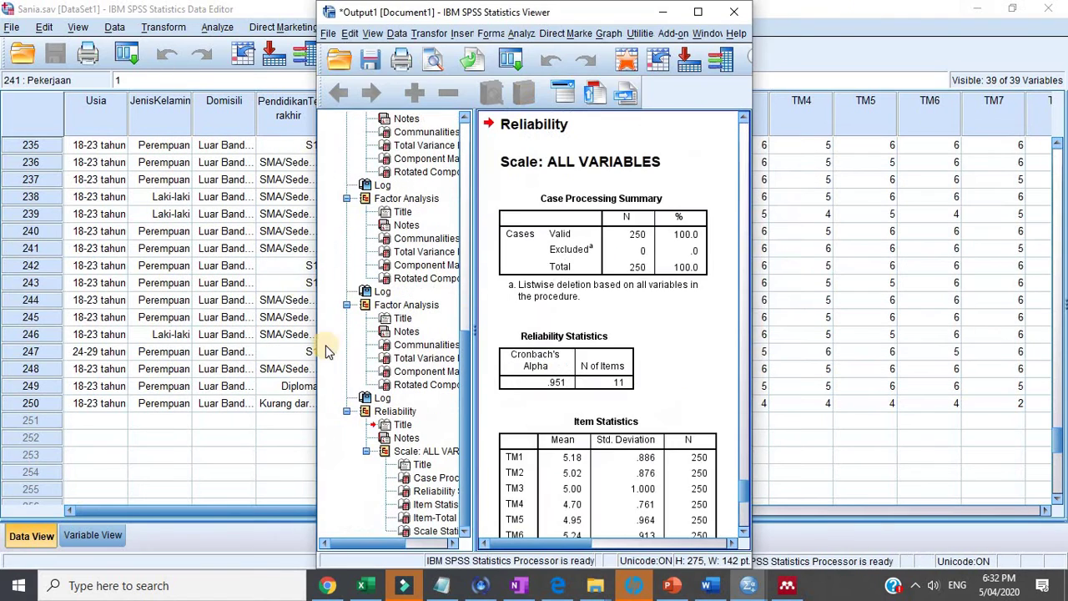
Back in Word, insert a row above TM11 and enter 0.951 in its Cronbach's alpha cell.
{"action": "scroll", "coordinate": [636, 403], "scroll_direction": "down", "scroll_amount": 3}
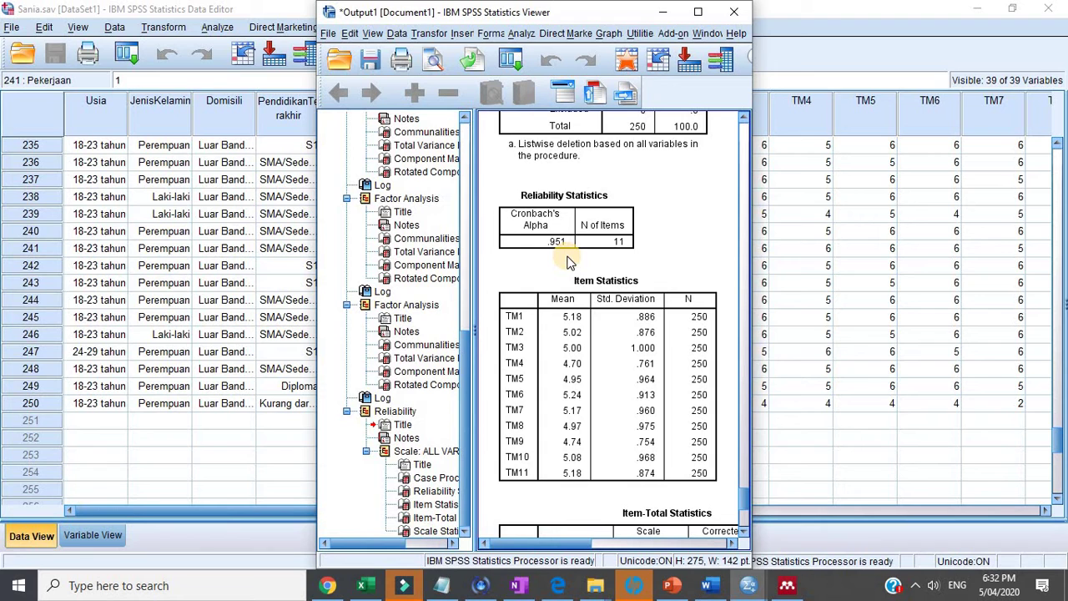
{"action": "left_click", "coordinate": [709, 585]}
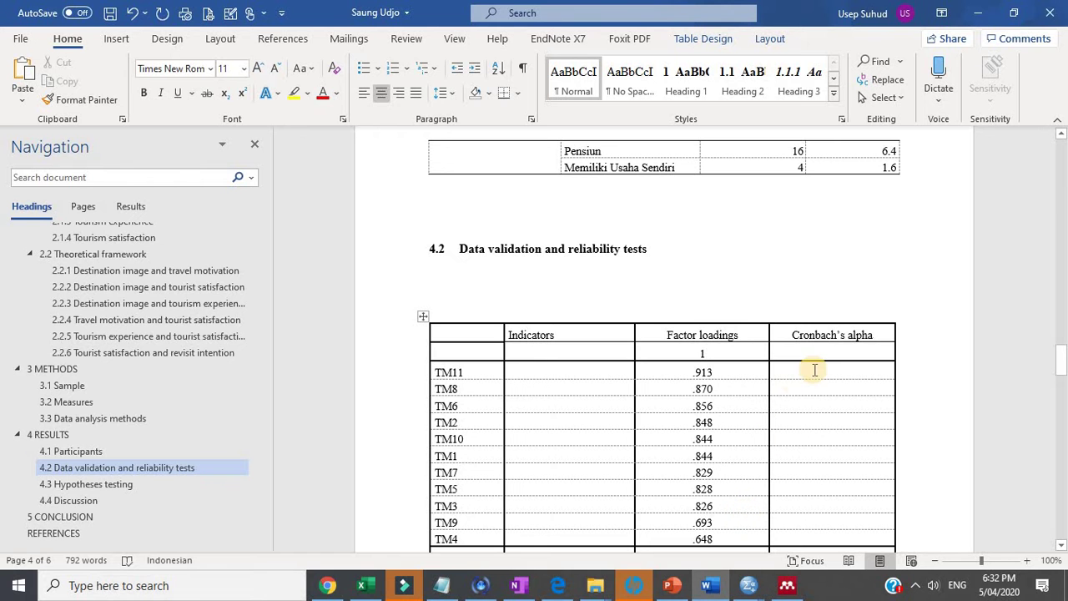
{"action": "left_click", "coordinate": [816, 370]}
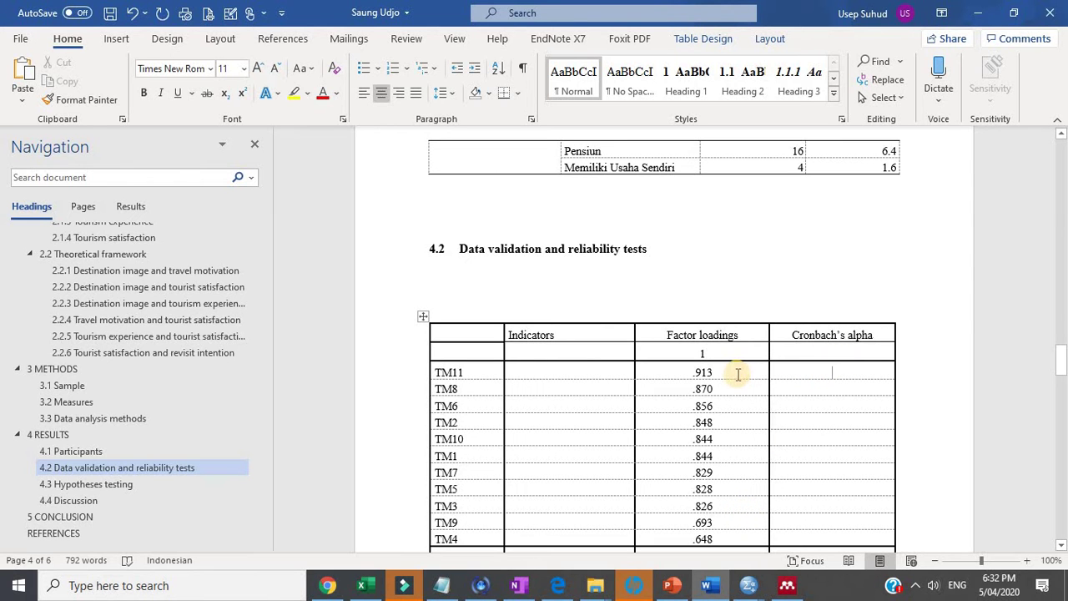
{"action": "right_click", "coordinate": [738, 380]}
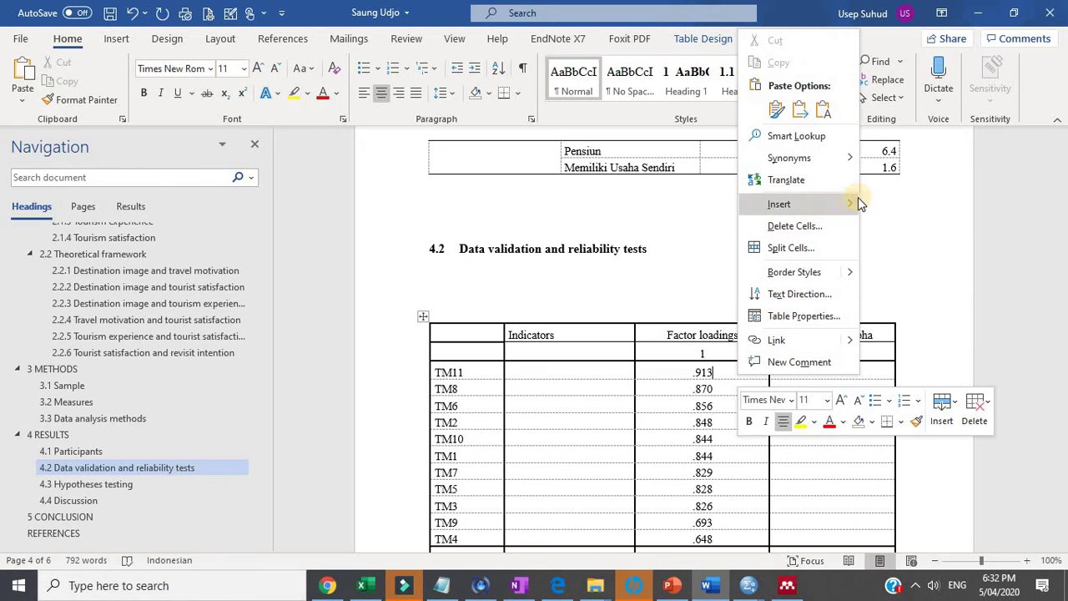
{"action": "mouse_move", "coordinate": [855, 203]}
{"action": "left_click", "coordinate": [922, 249]}
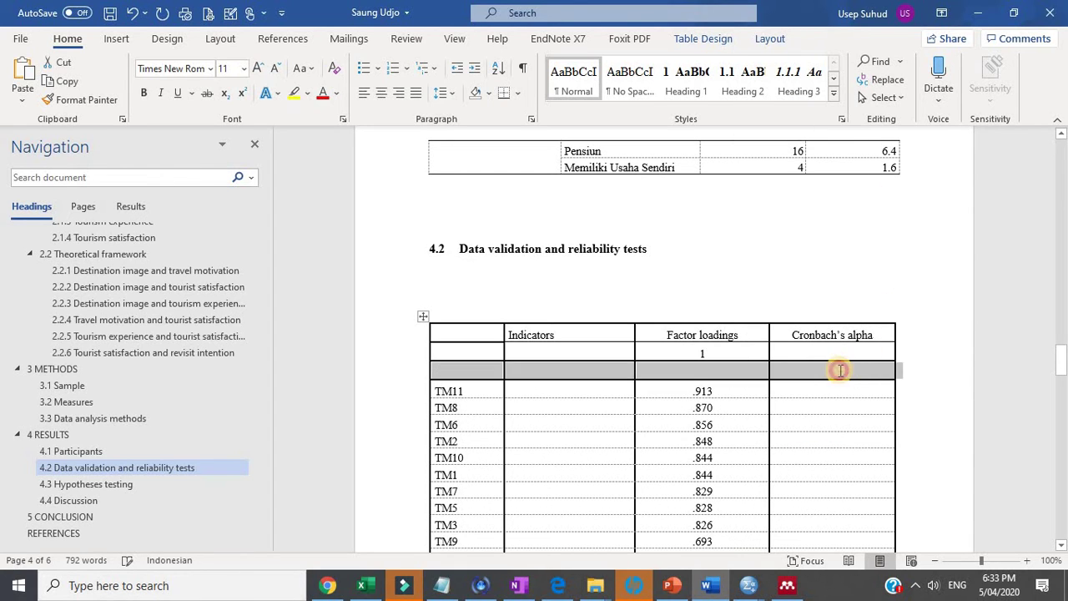
{"action": "type", "text": "0."}
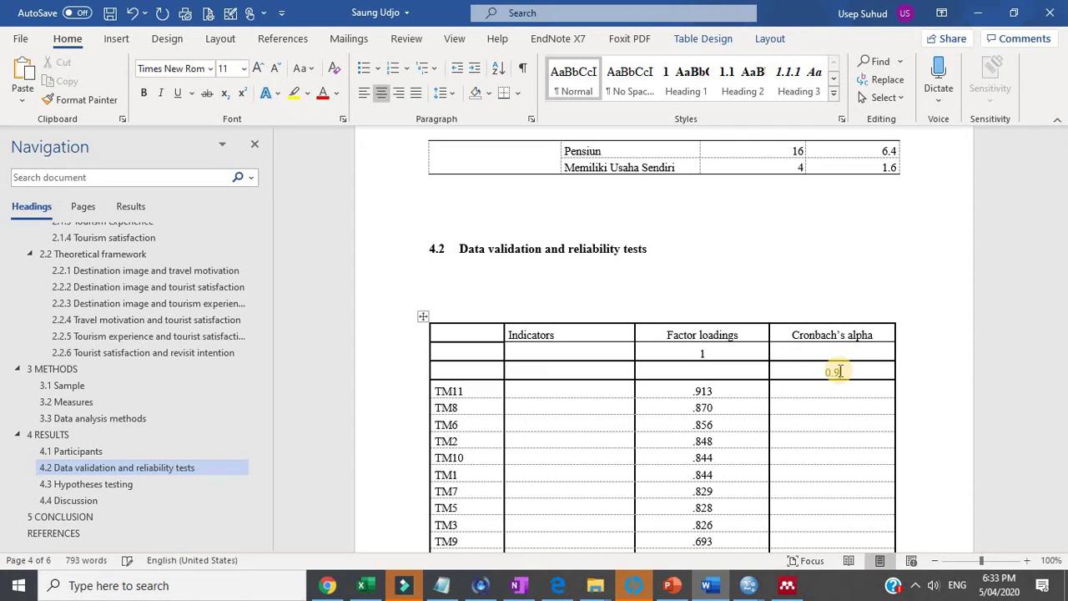
{"action": "type", "text": "951"}
Label the DI block "Destination image" in the Indicators column and narrow the item-code column.
{"action": "scroll", "coordinate": [839, 370], "scroll_direction": "down", "scroll_amount": 5}
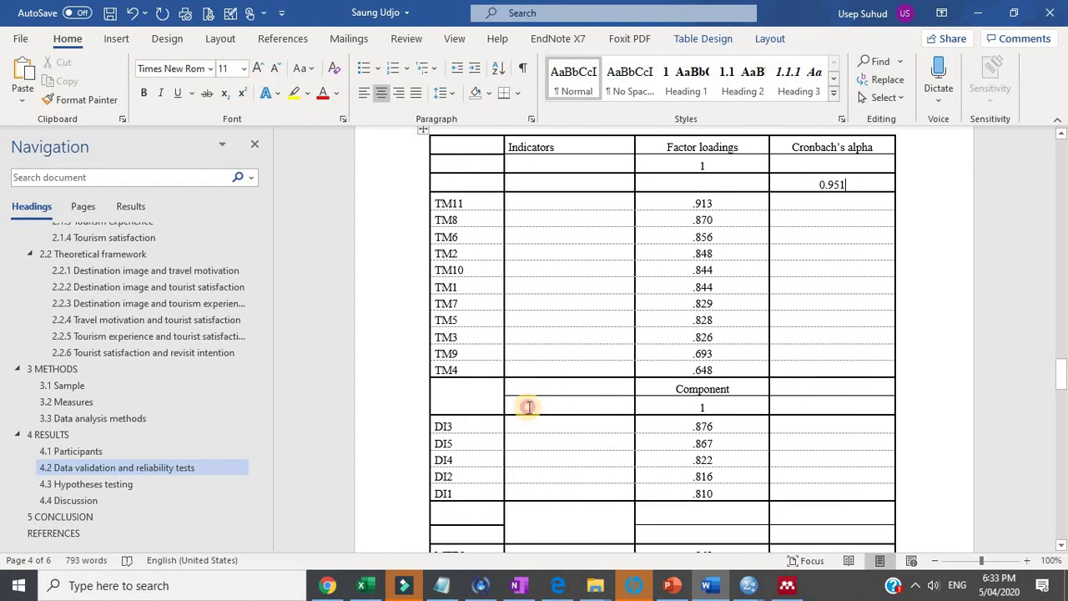
{"action": "left_click", "coordinate": [591, 406]}
{"action": "type", "text": "des"}
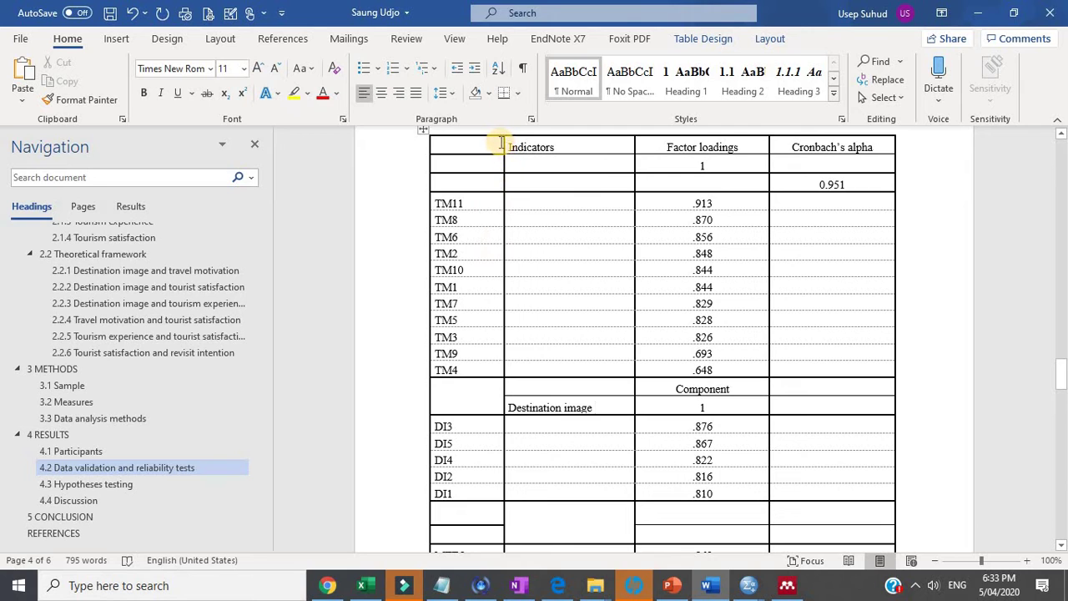
{"action": "left_click_drag", "start_coordinate": [497, 142], "coordinate": [479, 145]}
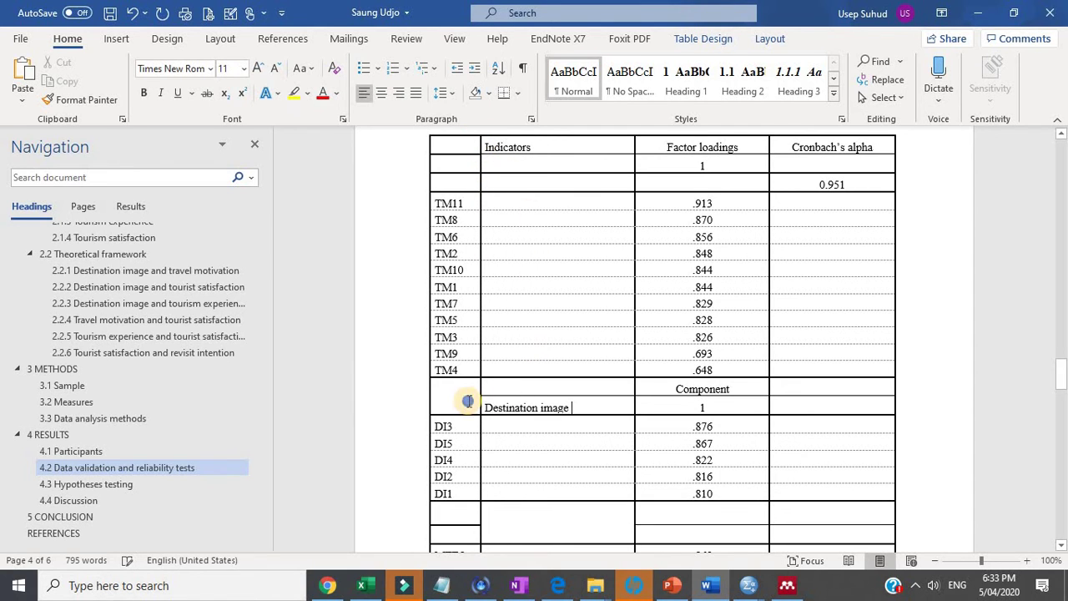
Split the blank header cell above the DI item codes into one column and two rows.
{"action": "right_click", "coordinate": [467, 406]}
{"action": "left_click", "coordinate": [516, 276]}
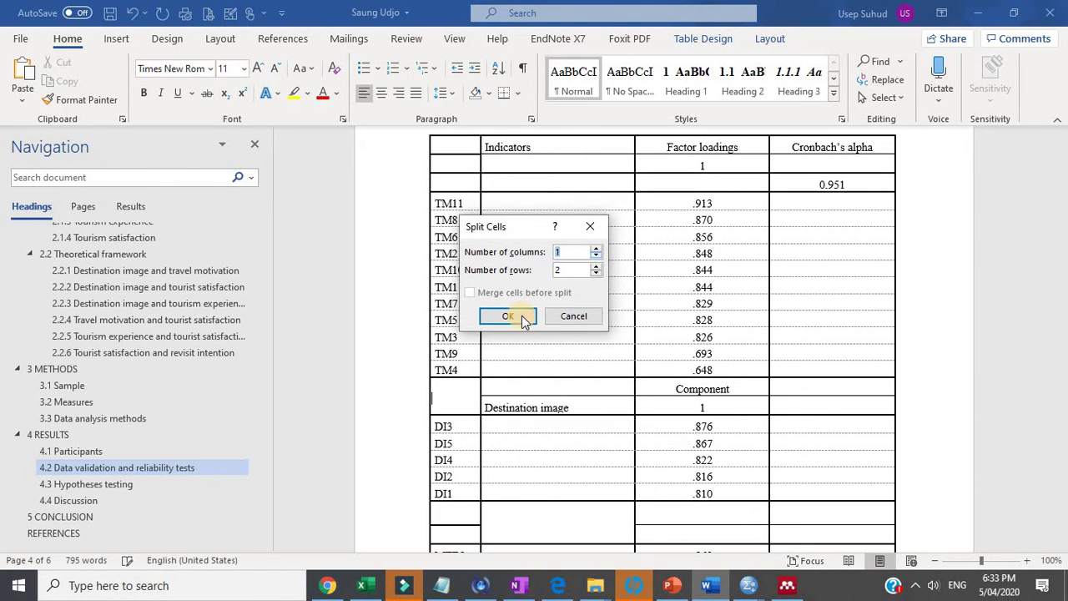
{"action": "left_click", "coordinate": [508, 316]}
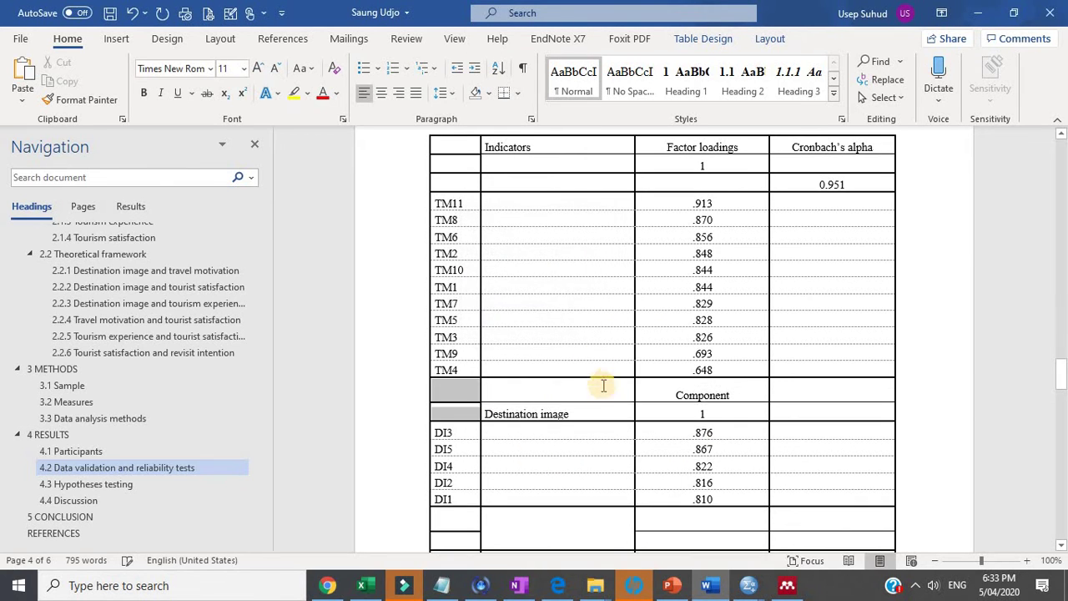
{"action": "left_click", "coordinate": [538, 267]}
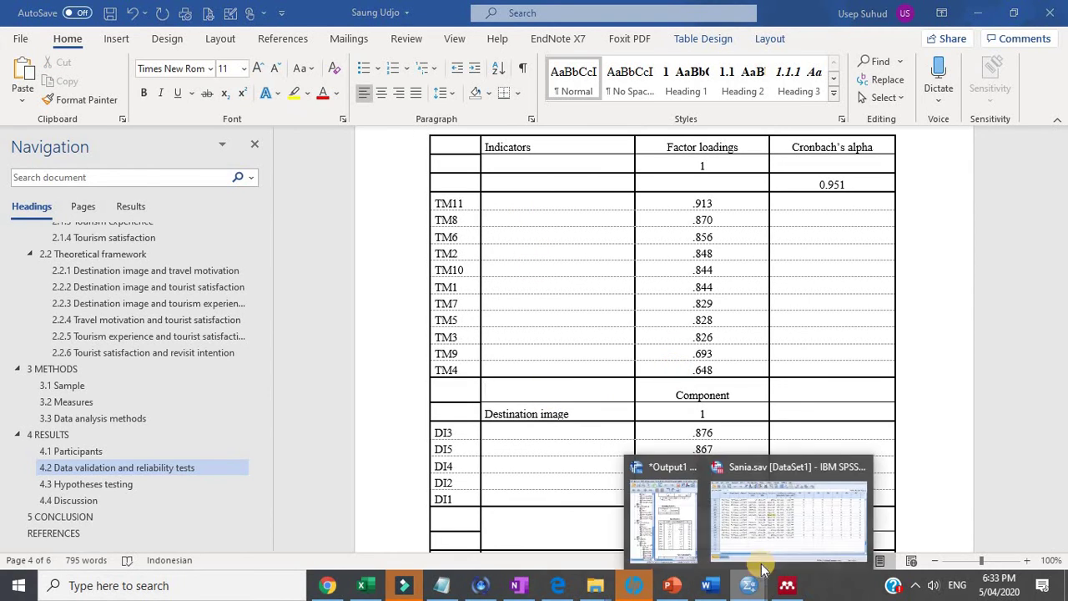
Switch to the Sania.sav data in SPSS, reopen Reliability Analysis and remove all TM variables from the items.
{"action": "left_click", "coordinate": [789, 518]}
{"action": "left_click", "coordinate": [217, 27]}
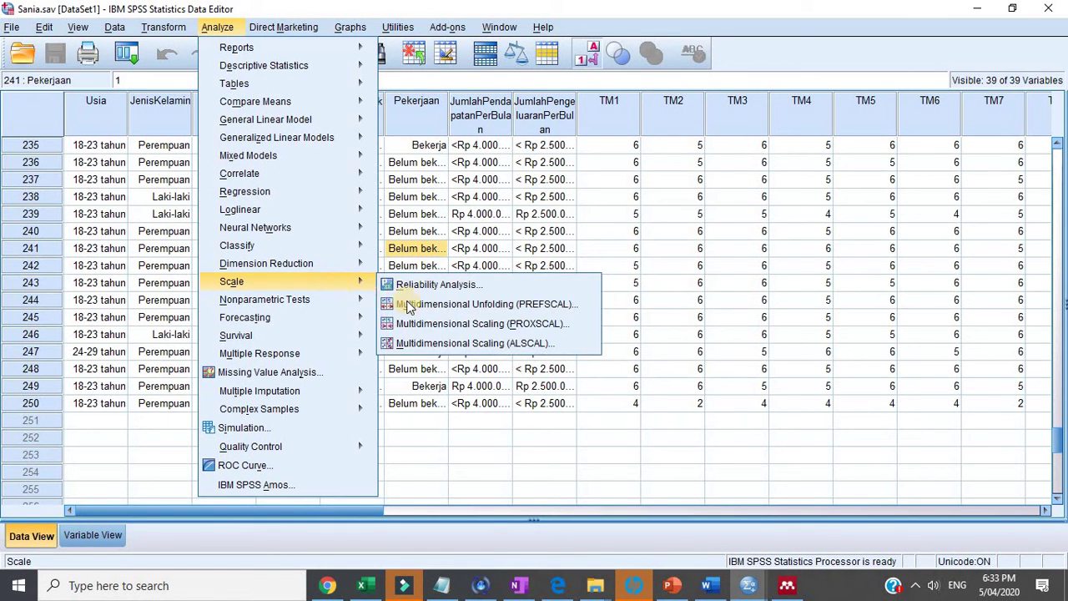
{"action": "mouse_move", "coordinate": [357, 289]}
{"action": "left_click", "coordinate": [407, 283]}
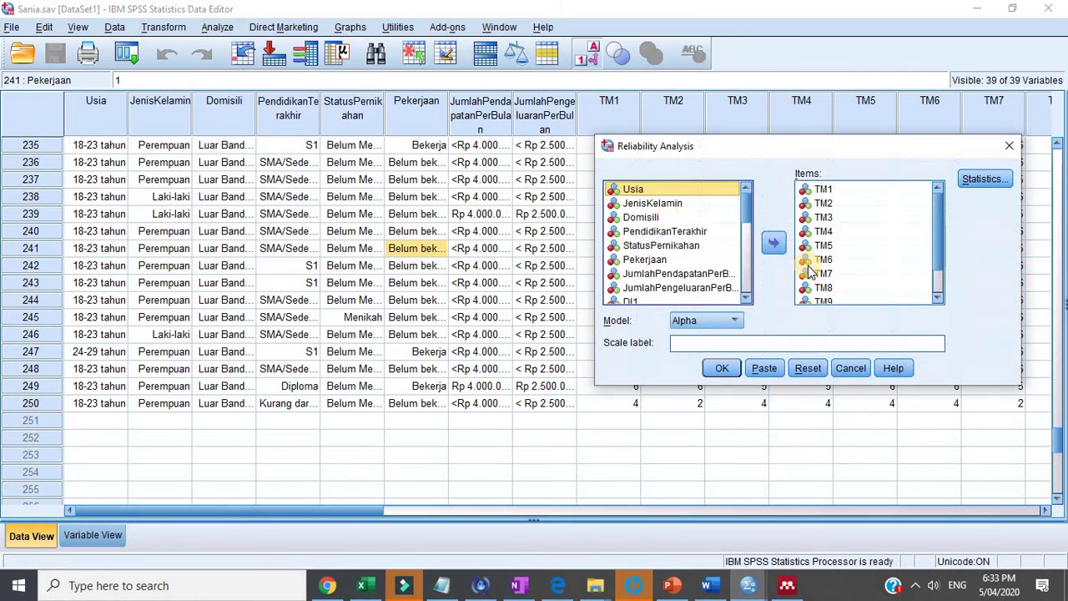
{"action": "key", "text": "ctrl+a"}
{"action": "left_click", "coordinate": [774, 242]}
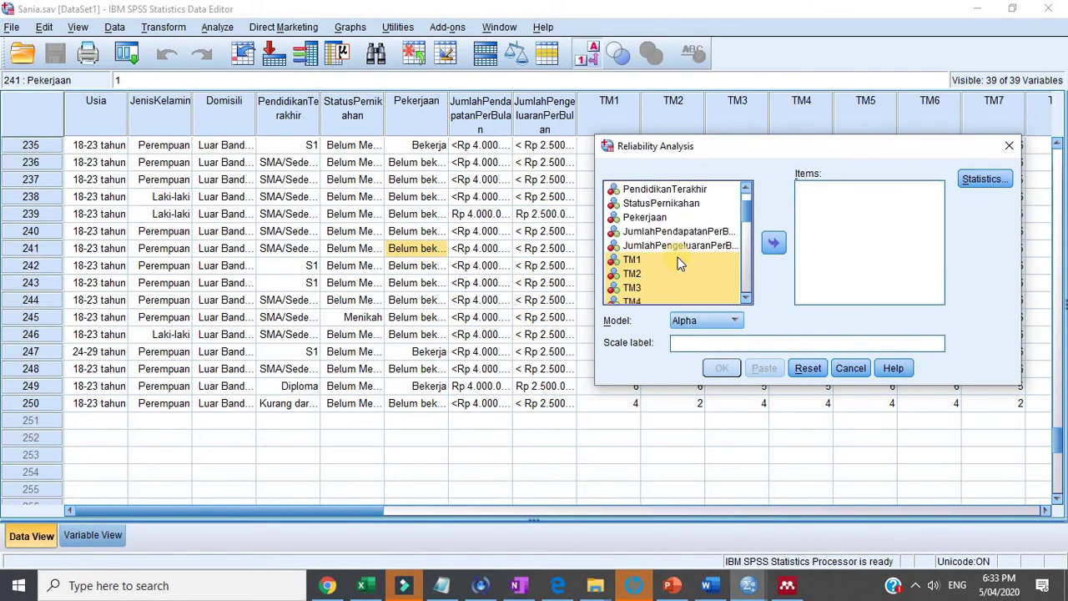
Add DI1 to DI5 as the items and run the alpha reliability analysis, keeping the existing statistics options.
{"action": "left_click_drag", "start_coordinate": [678, 273], "coordinate": [635, 262]}
{"action": "left_click", "coordinate": [771, 244]}
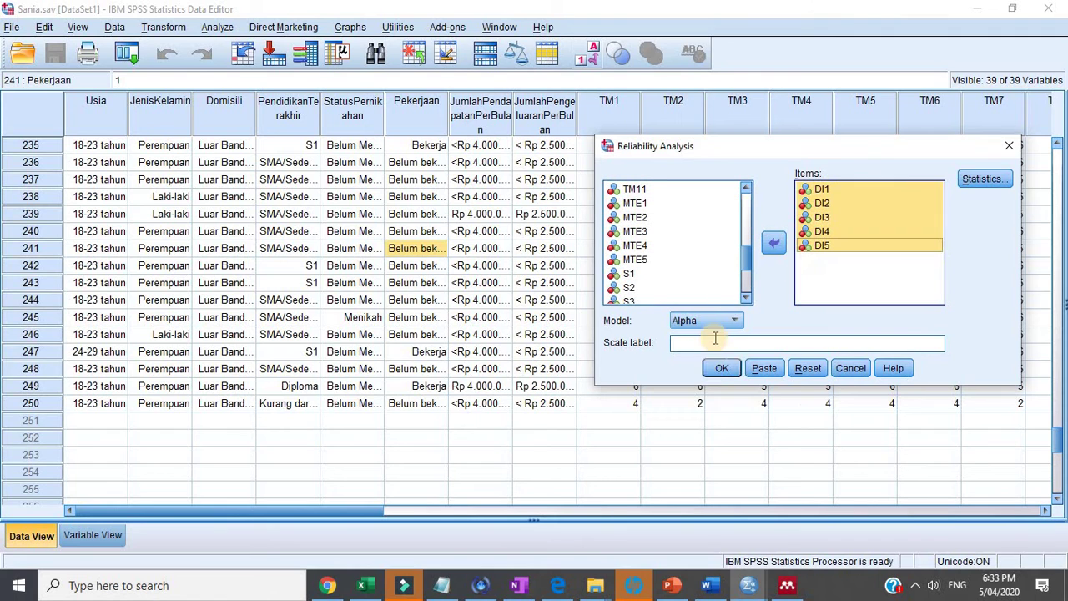
{"action": "left_click", "coordinate": [985, 182]}
{"action": "left_click", "coordinate": [327, 408]}
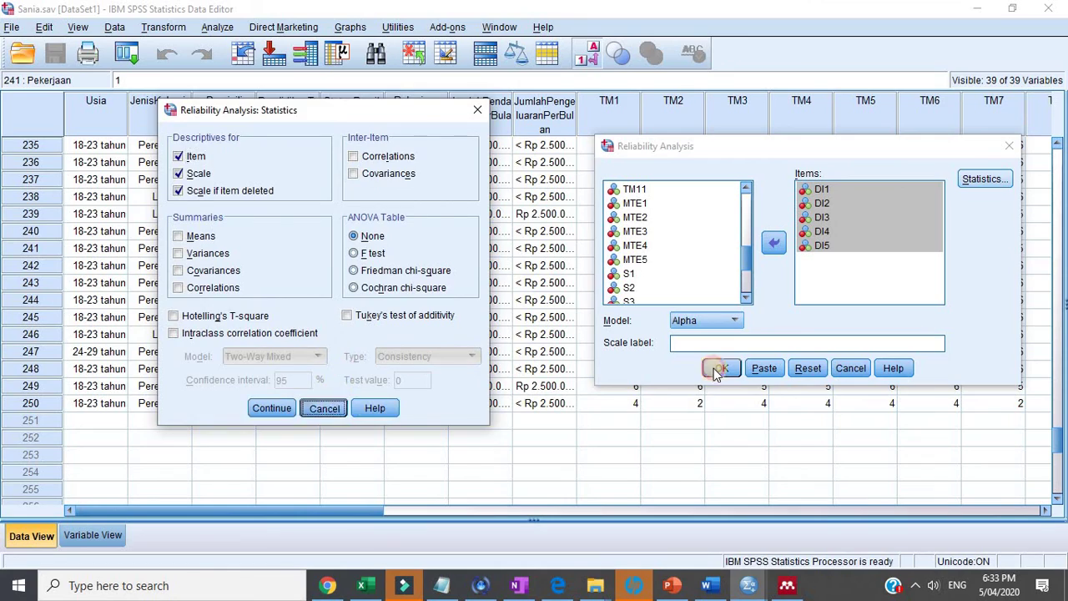
{"action": "left_click", "coordinate": [719, 368]}
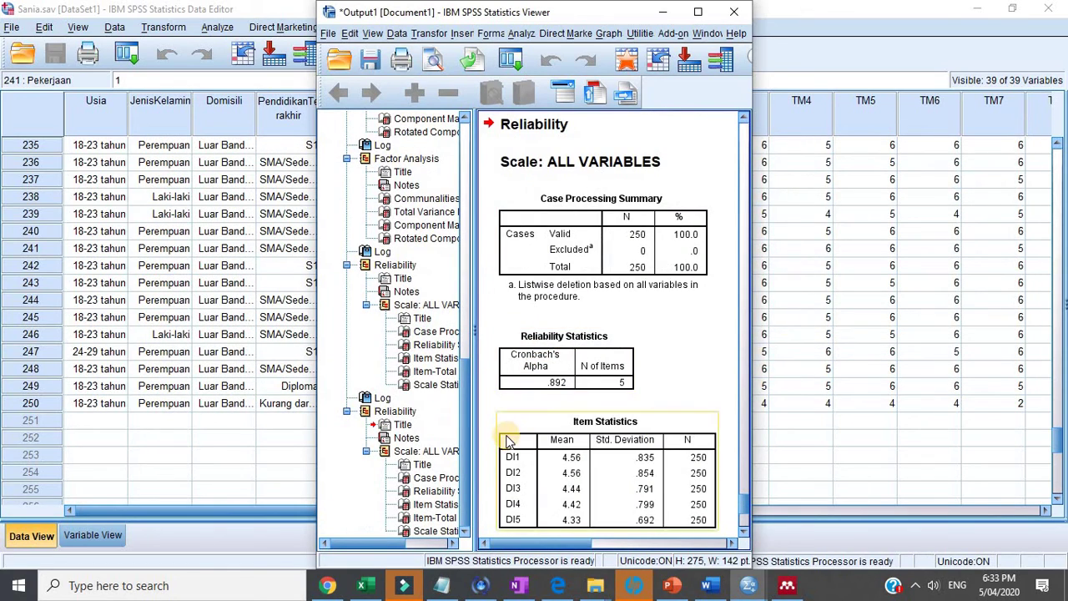
{"action": "scroll", "coordinate": [512, 437], "scroll_direction": "down", "scroll_amount": 2}
Back in Word, enter 0.892 in the Cronbach's alpha cell of the Destination image row.
{"action": "left_click", "coordinate": [716, 586]}
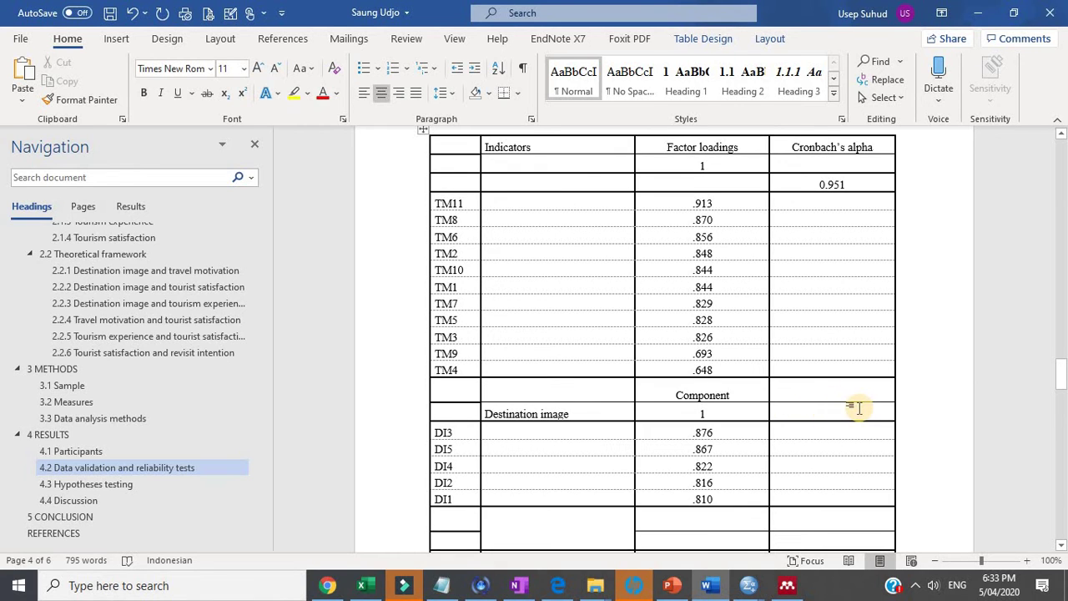
{"action": "left_click", "coordinate": [858, 407]}
{"action": "type", "text": "0.892"}
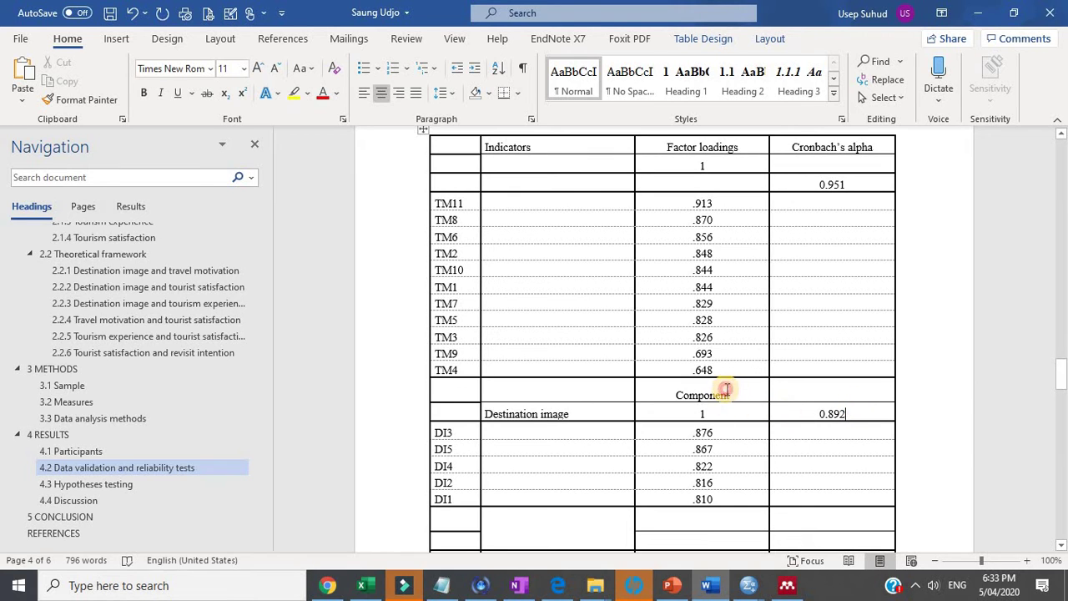
Delete the entire "Component" row directly above the Destination image row.
{"action": "right_click", "coordinate": [726, 389]}
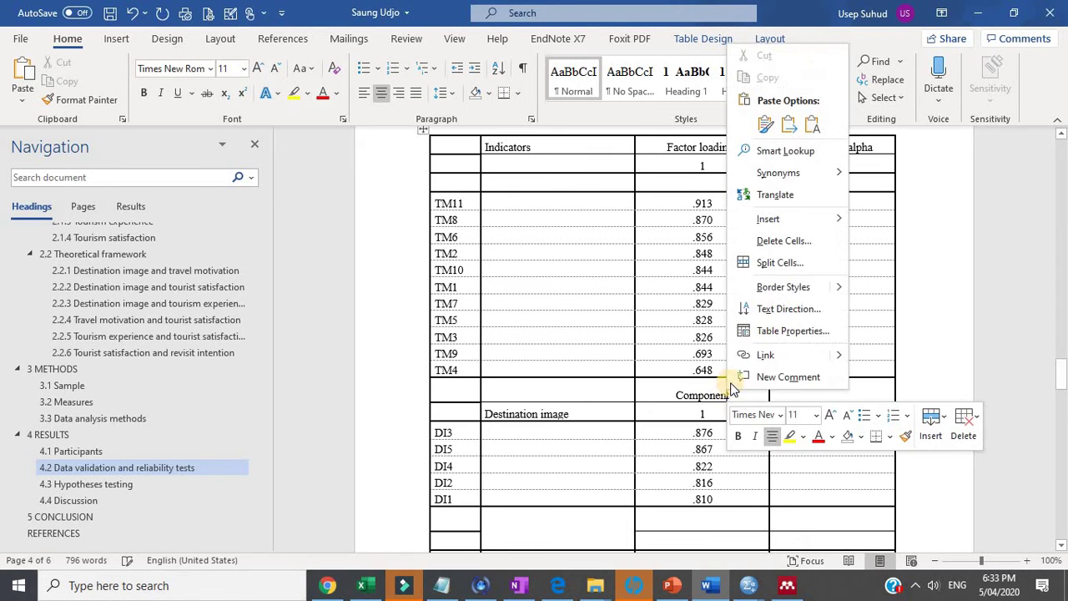
{"action": "left_click", "coordinate": [785, 240]}
{"action": "left_click", "coordinate": [526, 279]}
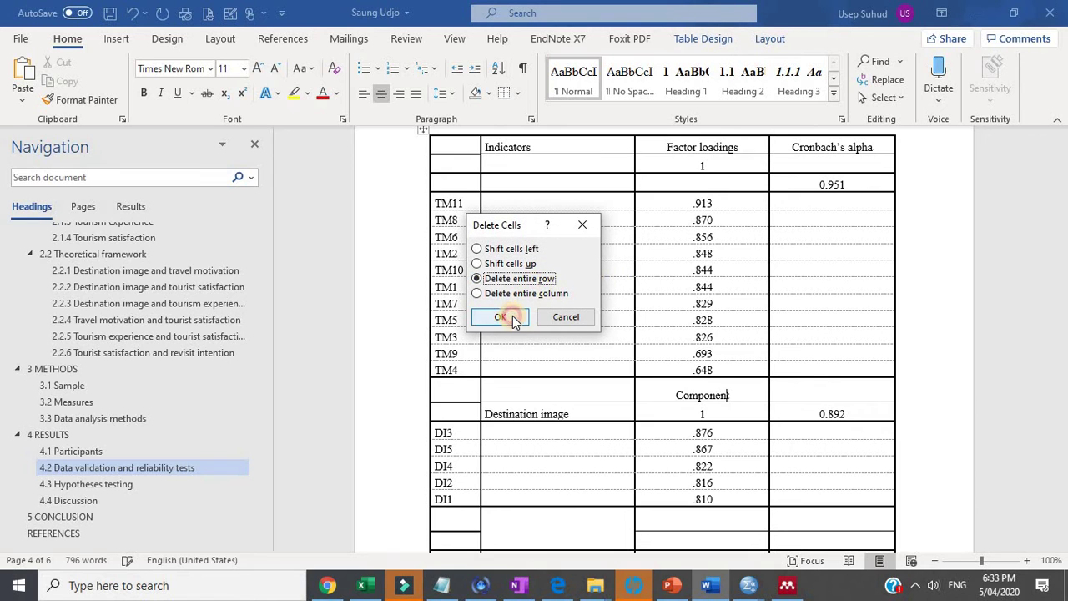
{"action": "left_click", "coordinate": [503, 316]}
Split the blank Indicators cell above MTE5 into one column and two rows and label the lower cell "Tourism experience".
{"action": "scroll", "coordinate": [655, 420], "scroll_direction": "down", "scroll_amount": 2}
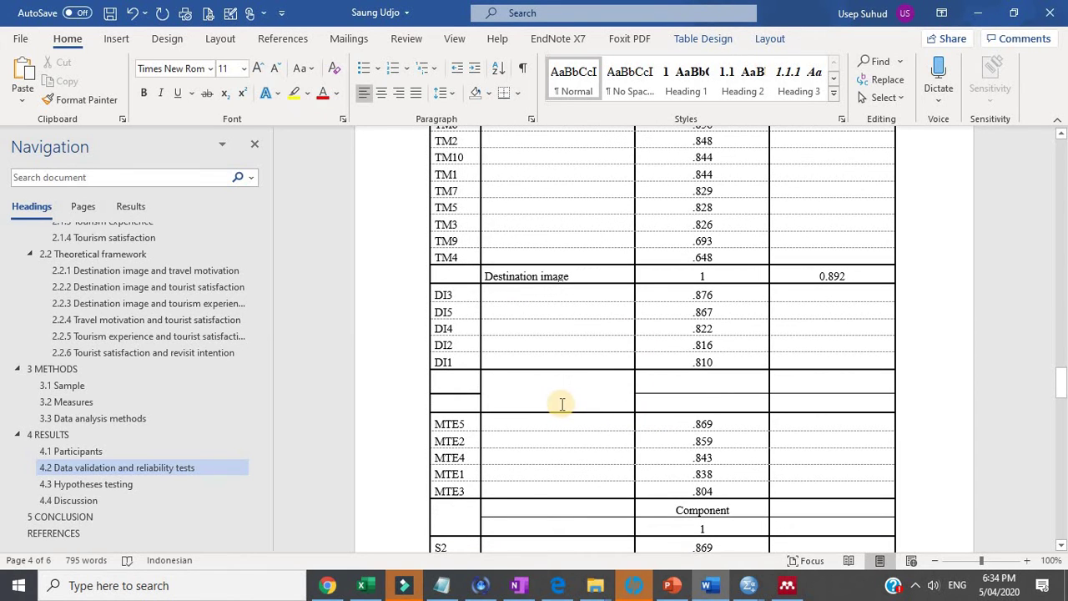
{"action": "right_click", "coordinate": [513, 405]}
{"action": "left_click", "coordinate": [605, 278]}
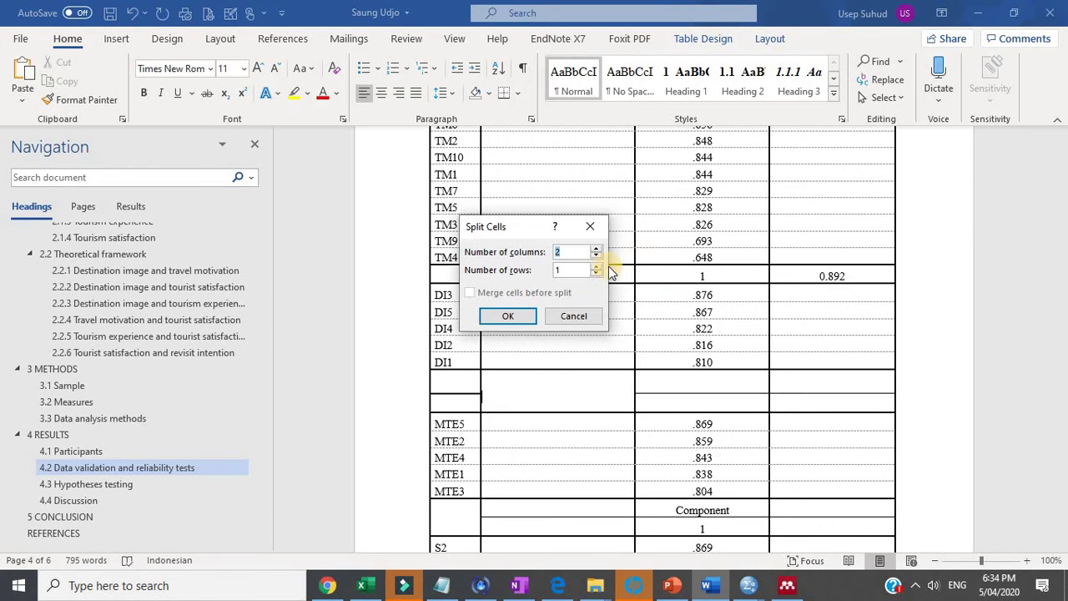
{"action": "left_click", "coordinate": [510, 316]}
{"action": "left_click", "coordinate": [609, 405]}
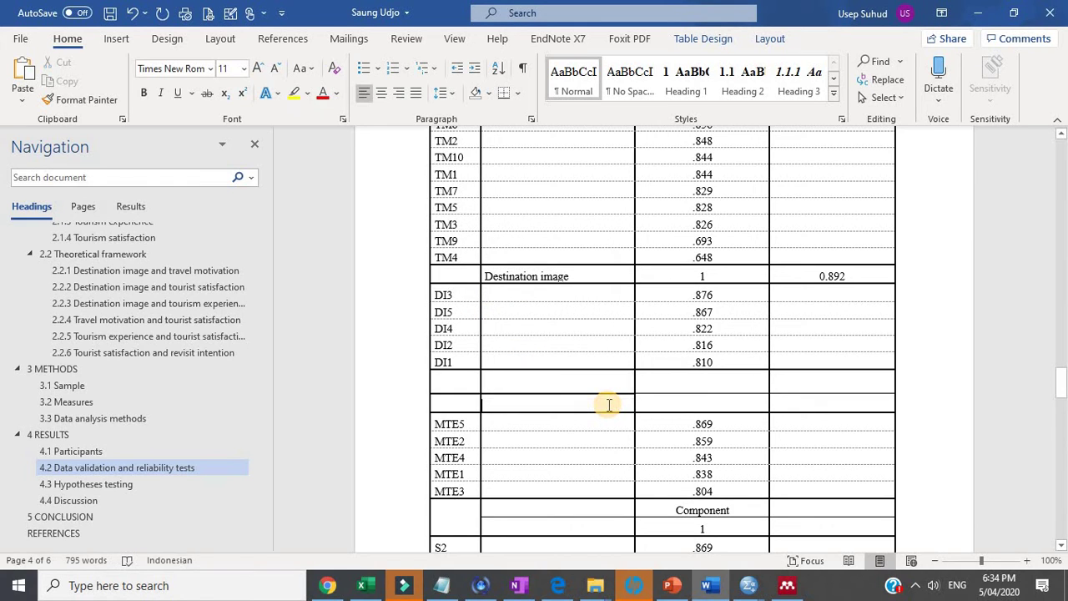
{"action": "type", "text": "to"}
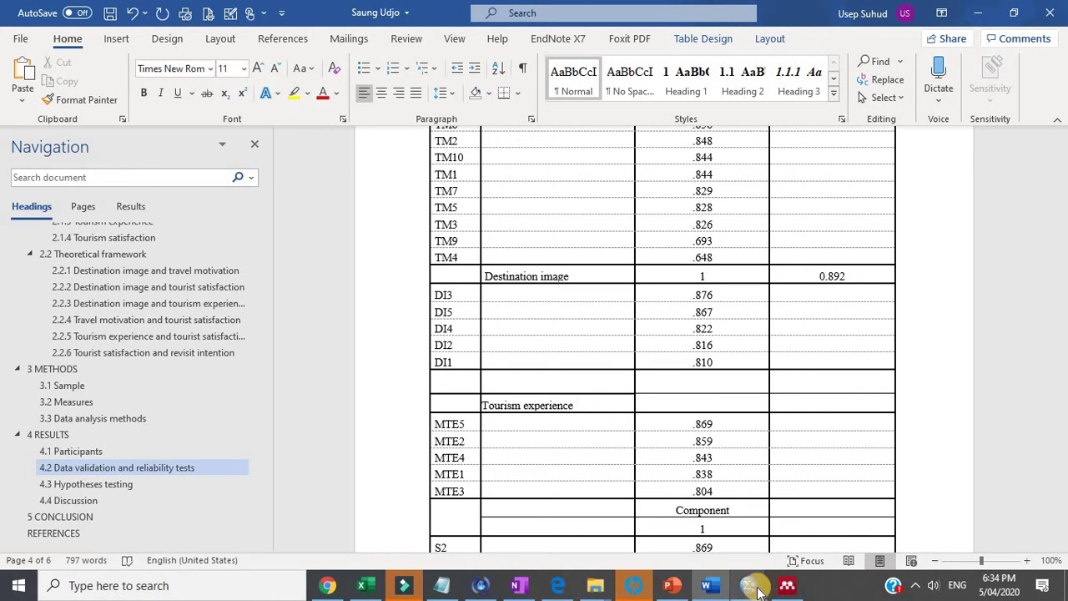
Switch to the SPSS data window, reopen Reliability Analysis and remove DI1 to DI5 from the items.
{"action": "left_click", "coordinate": [751, 589]}
{"action": "left_click", "coordinate": [778, 511]}
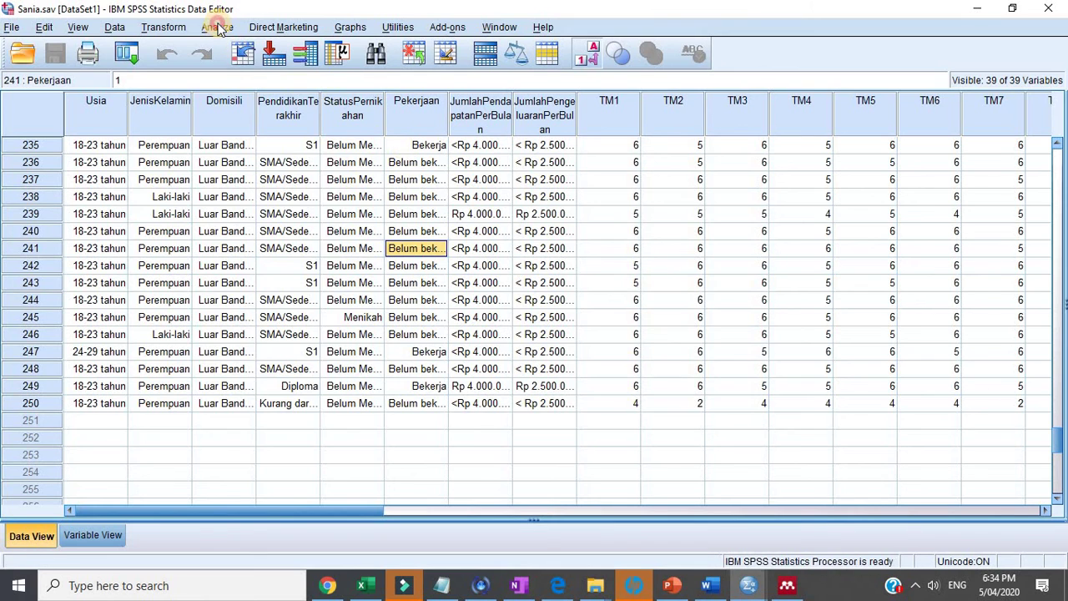
{"action": "left_click", "coordinate": [220, 29]}
{"action": "mouse_move", "coordinate": [342, 281]}
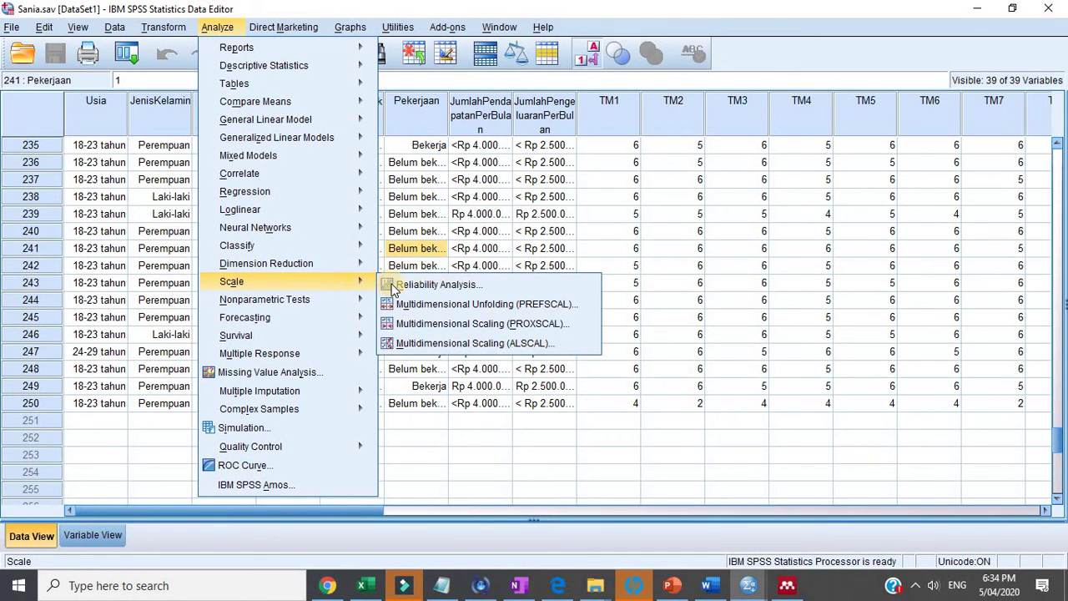
{"action": "left_click", "coordinate": [434, 285]}
{"action": "left_click", "coordinate": [822, 247]}
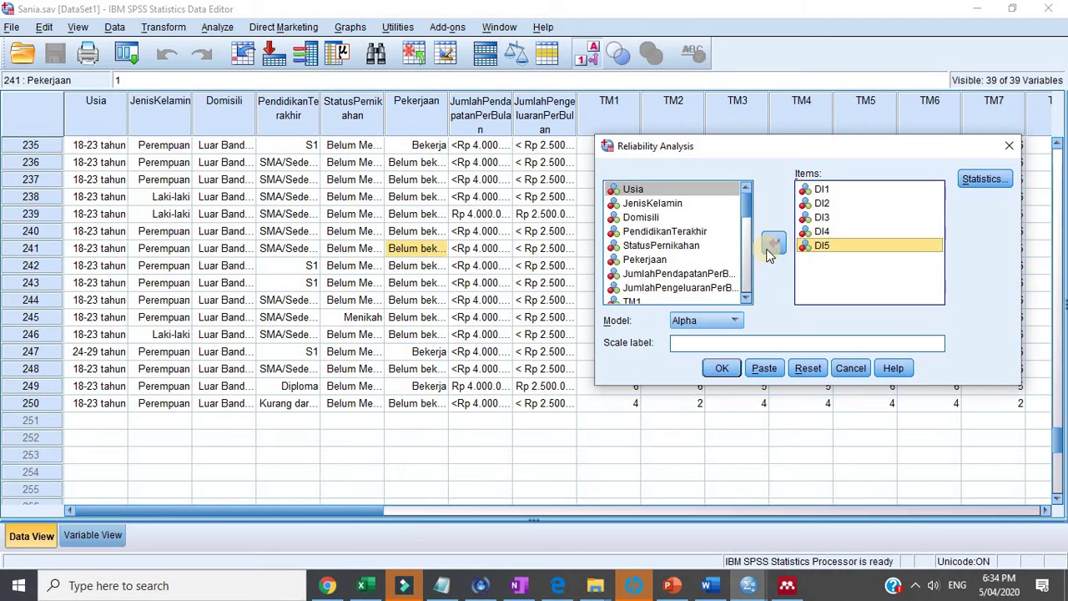
{"action": "key", "text": "ctrl+a"}
{"action": "left_click", "coordinate": [774, 243]}
Add MTE1 to MTE5 as the items and run the alpha reliability analysis.
{"action": "scroll", "coordinate": [643, 251], "scroll_direction": "down", "scroll_amount": 3}
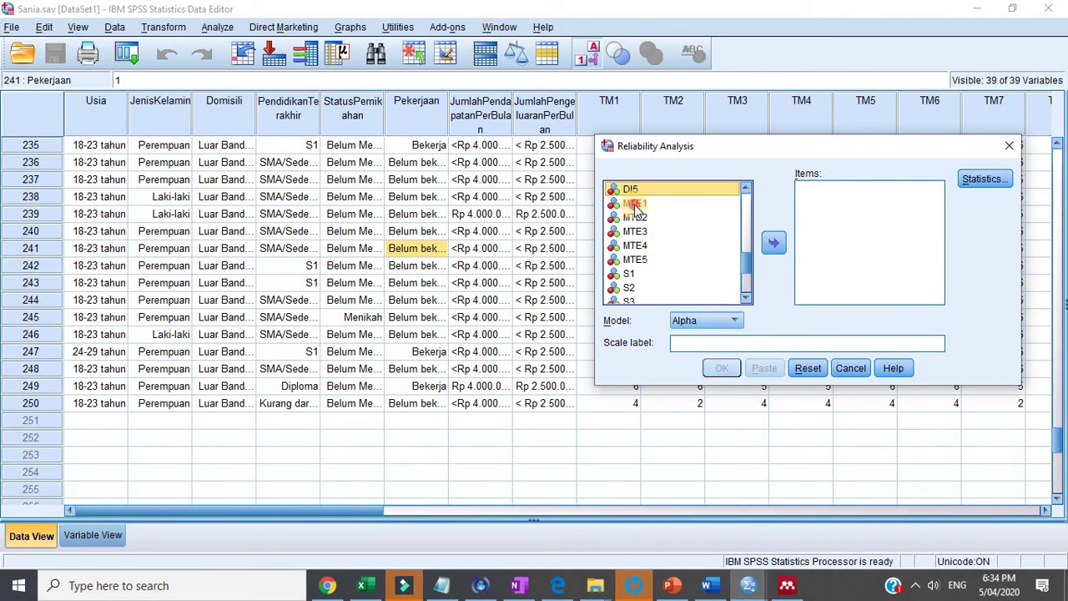
{"action": "left_click_drag", "start_coordinate": [635, 204], "coordinate": [718, 266]}
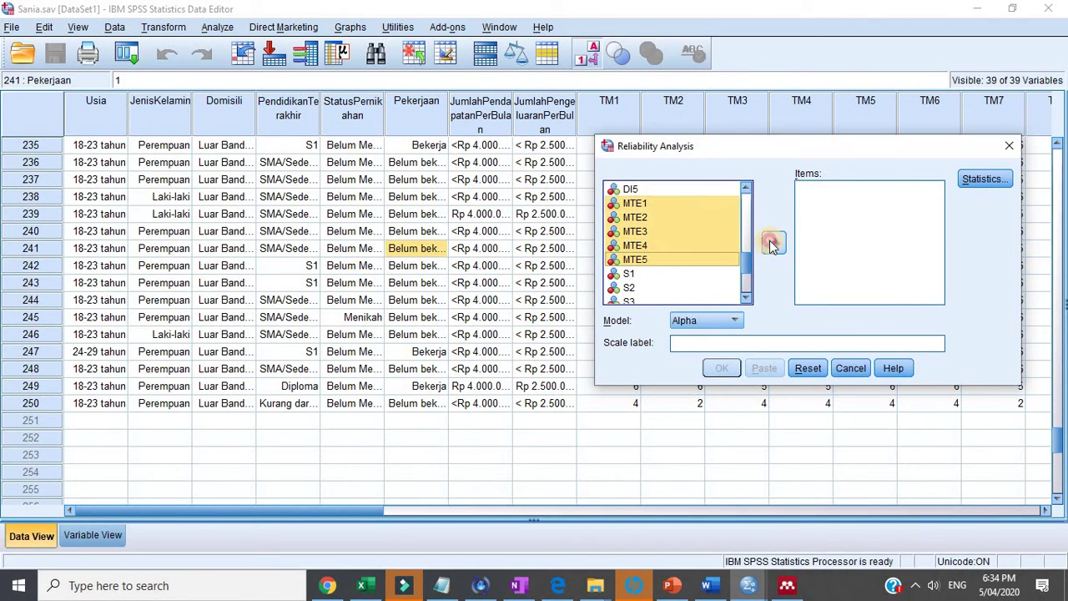
{"action": "left_click", "coordinate": [772, 242]}
{"action": "left_click", "coordinate": [722, 369]}
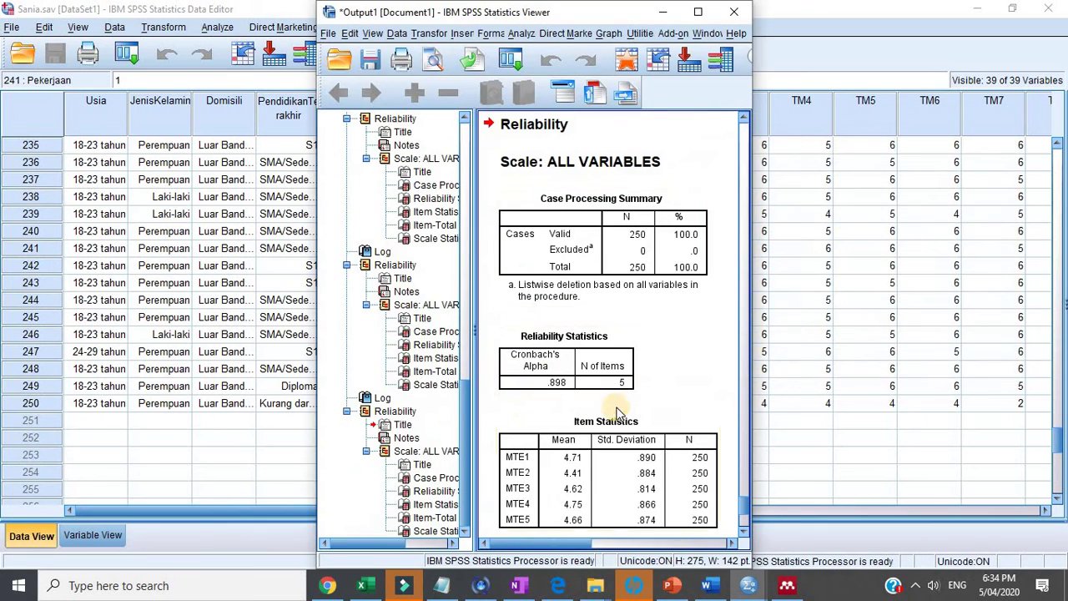
{"action": "scroll", "coordinate": [618, 409], "scroll_direction": "down", "scroll_amount": 3}
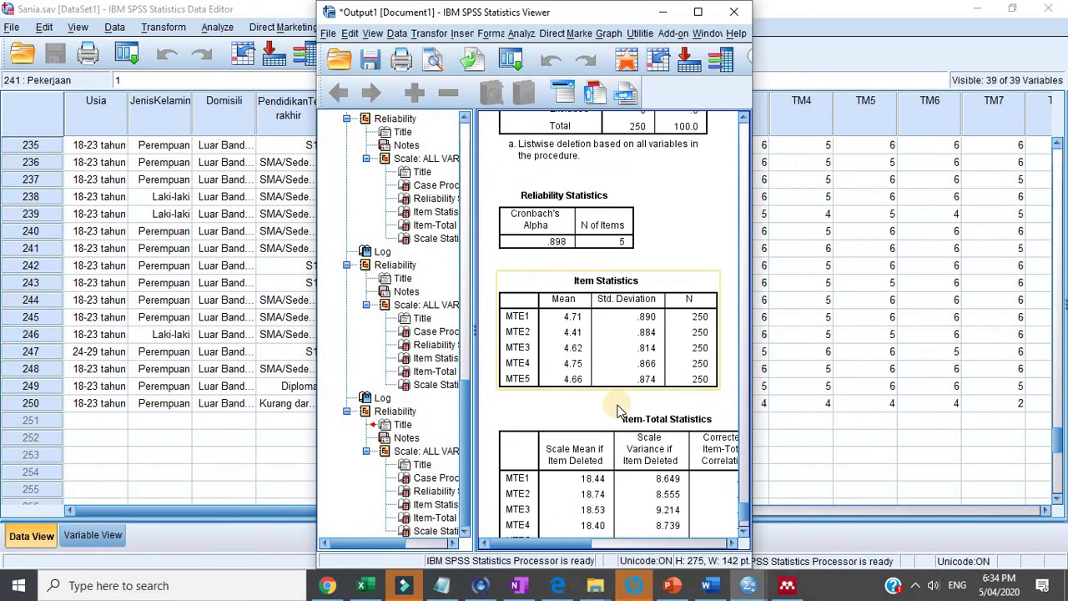
Back in Word, enter 0.898 in the Cronbach's alpha cell of the Tourism experience row.
{"action": "left_click", "coordinate": [712, 584]}
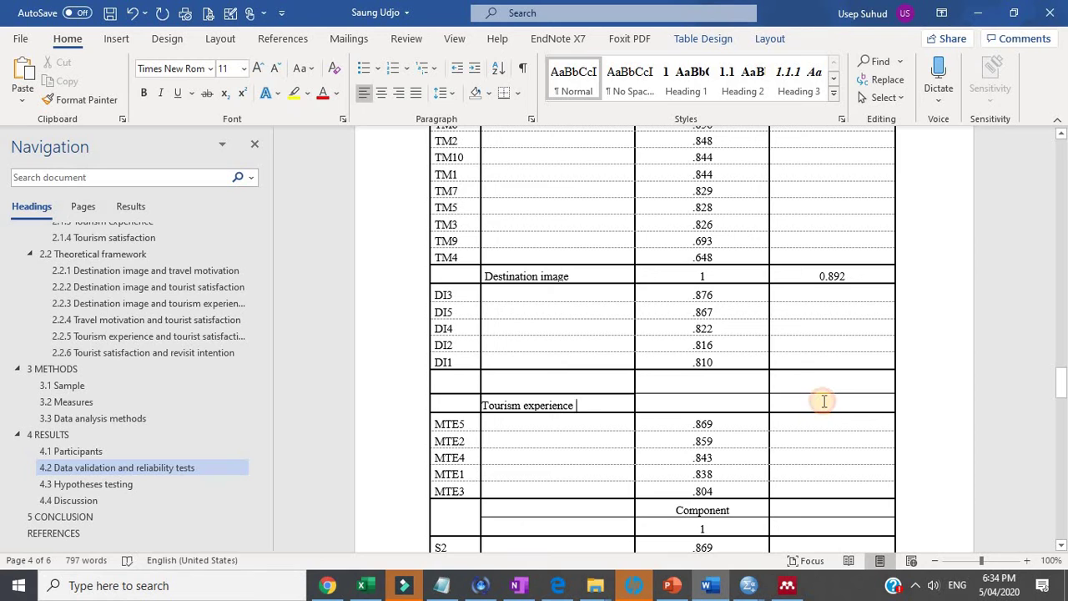
{"action": "left_click", "coordinate": [823, 401]}
{"action": "type", "text": "0.898"}
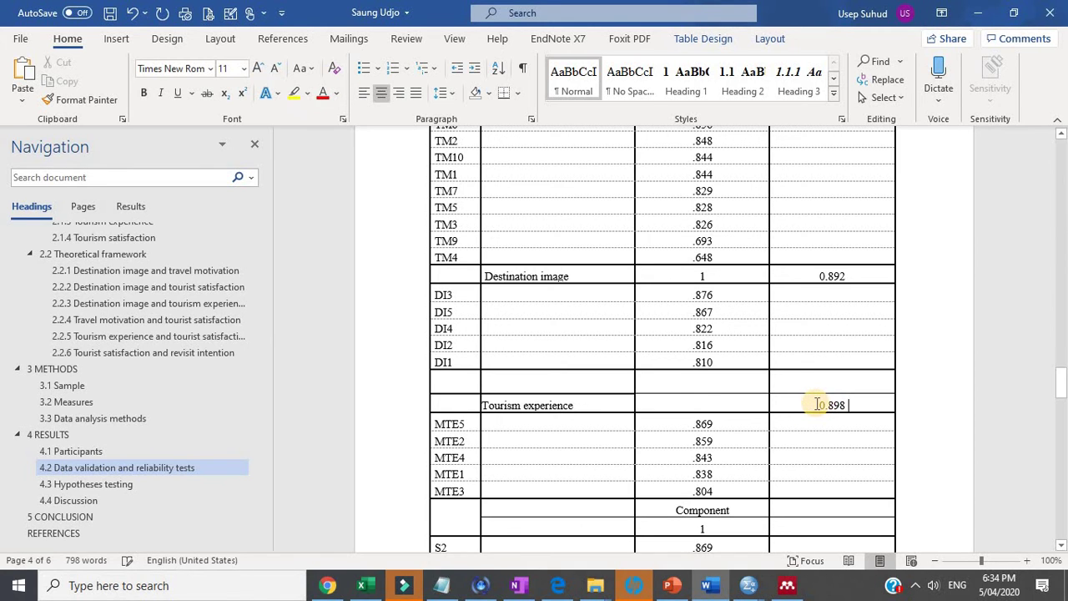
Return to the SPSS data window, reopen Reliability Analysis and remove MTE1 to MTE5 from the items.
{"action": "scroll", "coordinate": [814, 403], "scroll_direction": "down", "scroll_amount": 3}
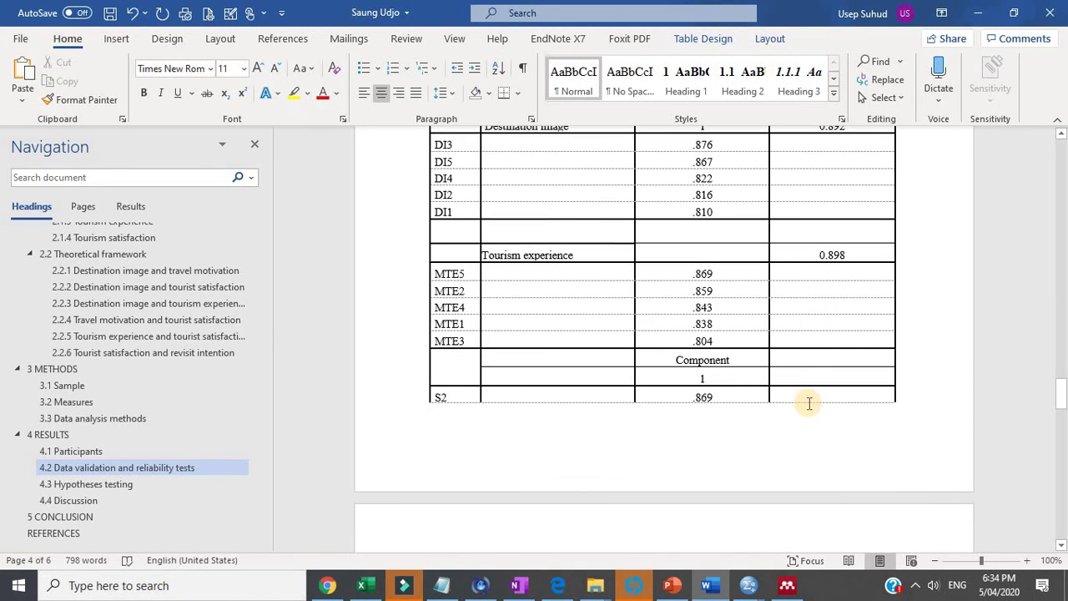
{"action": "scroll", "coordinate": [809, 404], "scroll_direction": "down", "scroll_amount": 3}
{"action": "mouse_move", "coordinate": [748, 585]}
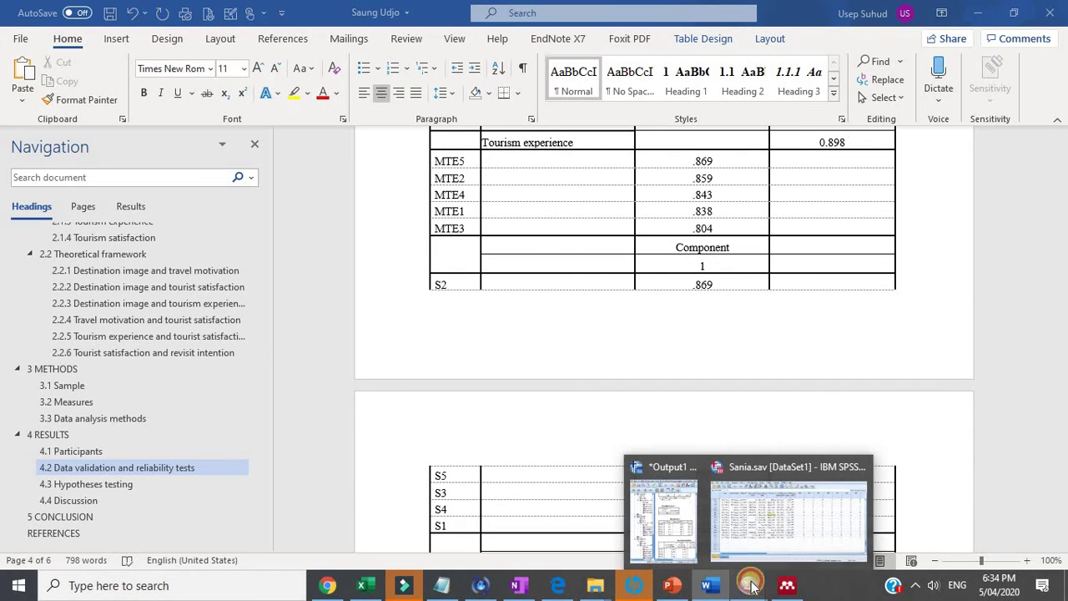
{"action": "left_click", "coordinate": [789, 501]}
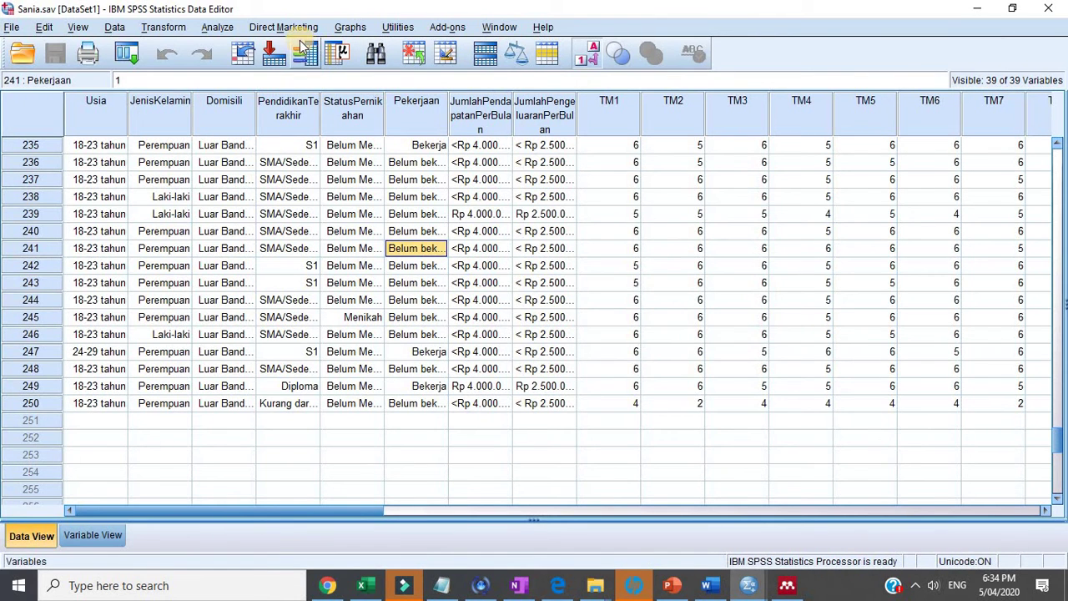
{"action": "left_click", "coordinate": [218, 27]}
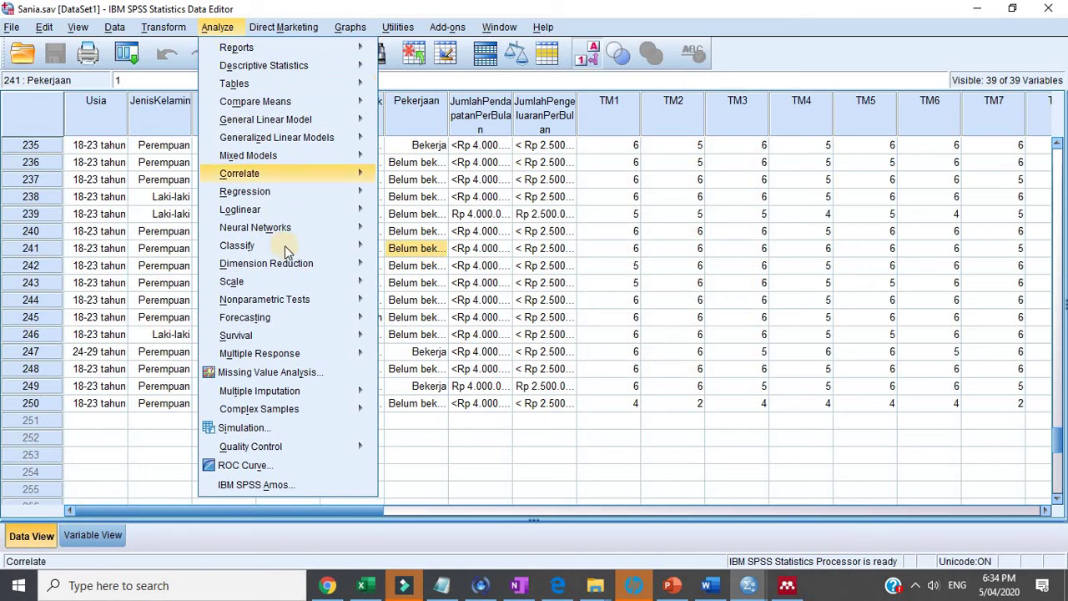
{"action": "mouse_move", "coordinate": [282, 286]}
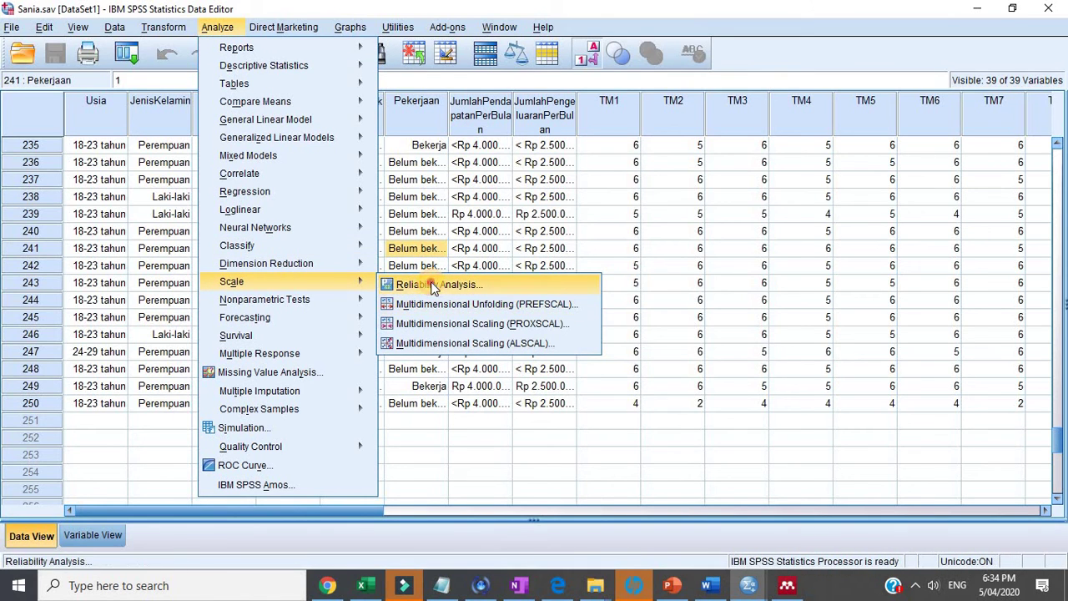
{"action": "left_click", "coordinate": [409, 281]}
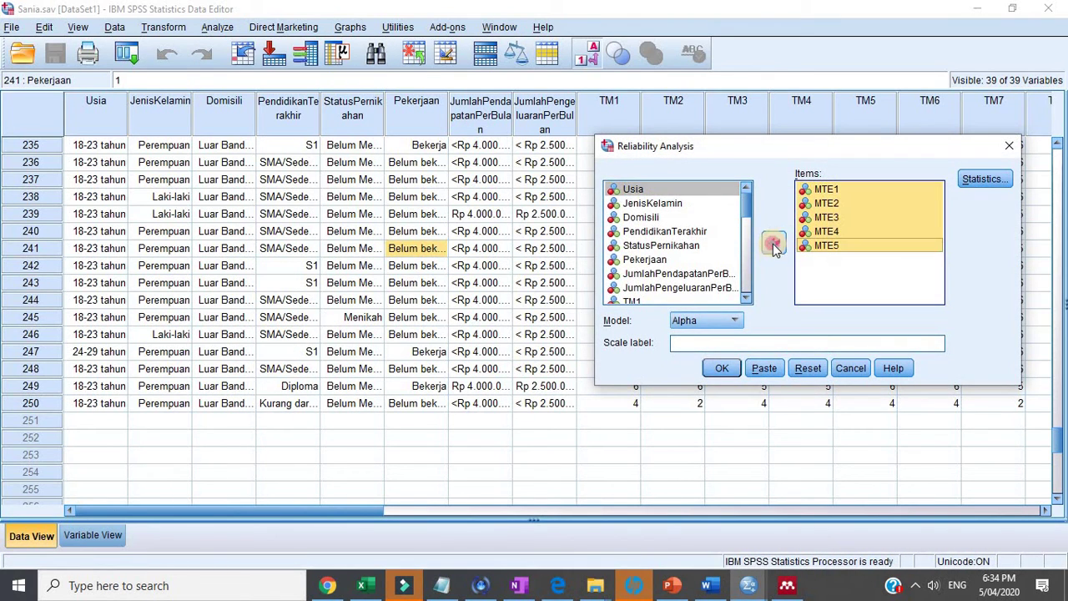
{"action": "left_click", "coordinate": [775, 243]}
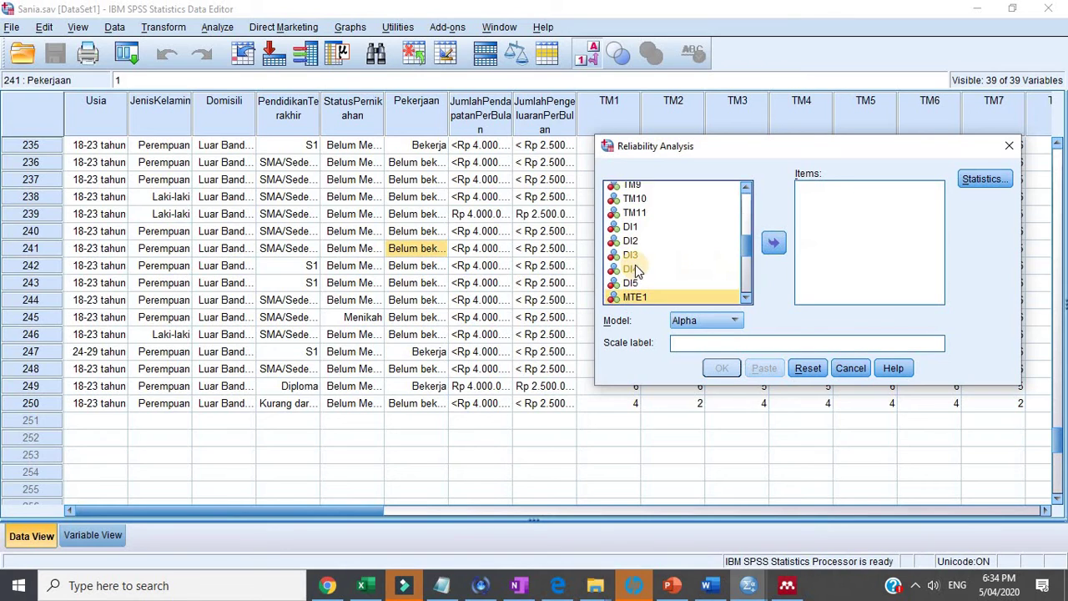
Add S1 to S5 as the items and run the alpha reliability analysis.
{"action": "scroll", "coordinate": [636, 265], "scroll_direction": "down", "scroll_amount": 3}
{"action": "left_click", "coordinate": [635, 203]}
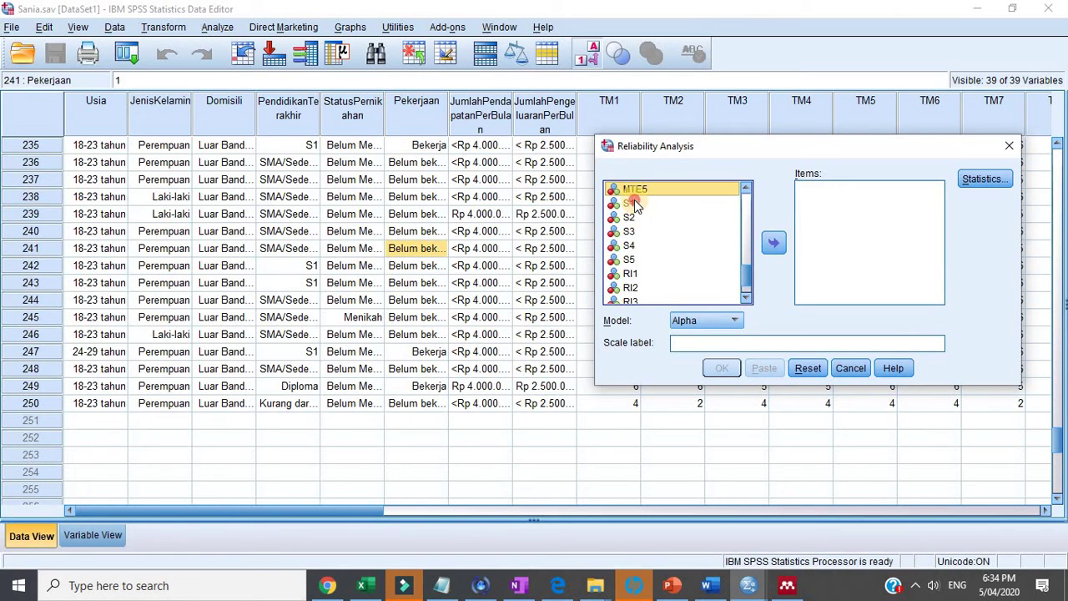
{"action": "left_click", "coordinate": [628, 260], "text": "shift"}
{"action": "left_click", "coordinate": [773, 244]}
{"action": "left_click", "coordinate": [723, 368]}
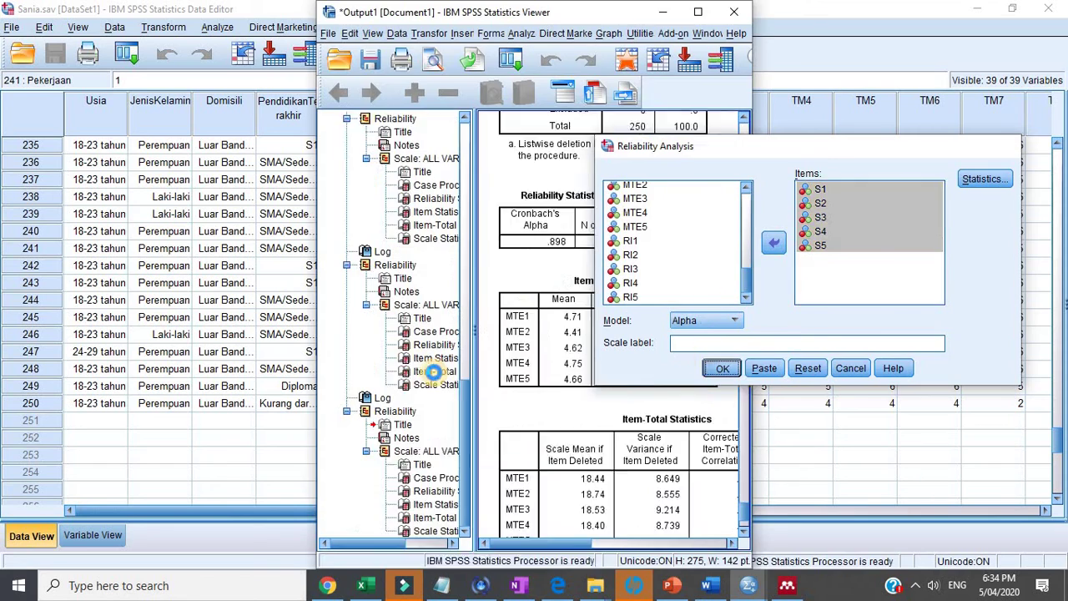
{"action": "scroll", "coordinate": [658, 359], "scroll_direction": "down", "scroll_amount": 5}
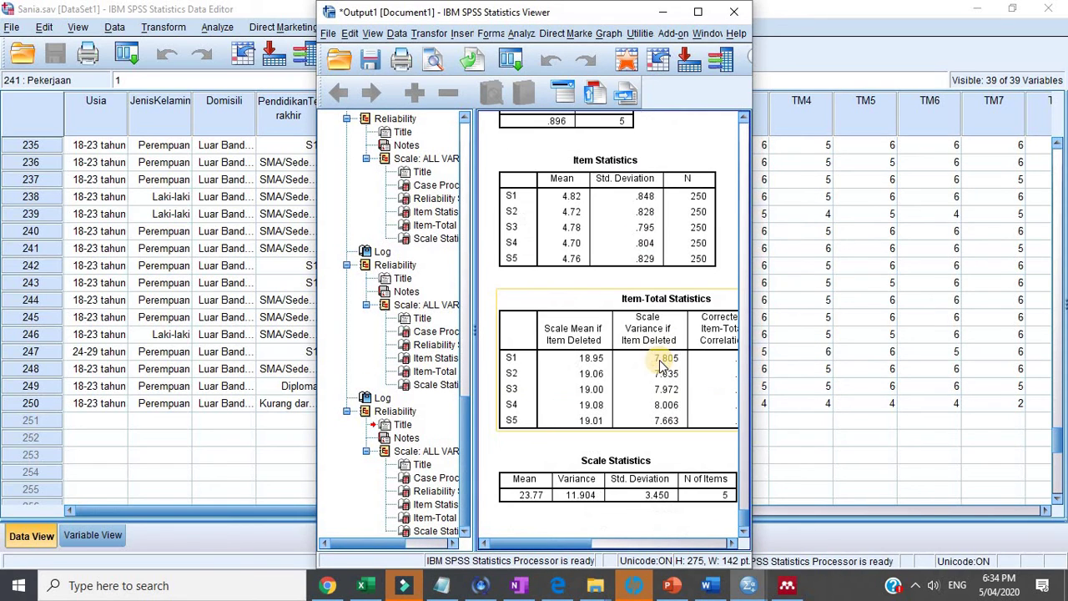
Switch to Word and fill the header row above S2 with the label Tourist satisfaction and a Cronbach's alpha of 0.896.
{"action": "left_click", "coordinate": [710, 586]}
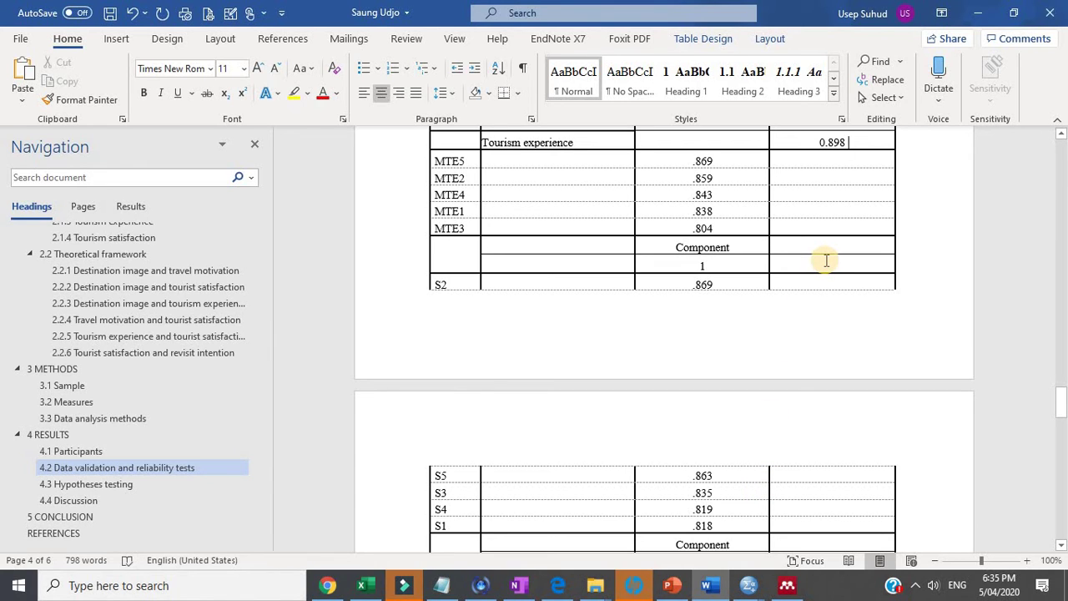
{"action": "left_click", "coordinate": [826, 262]}
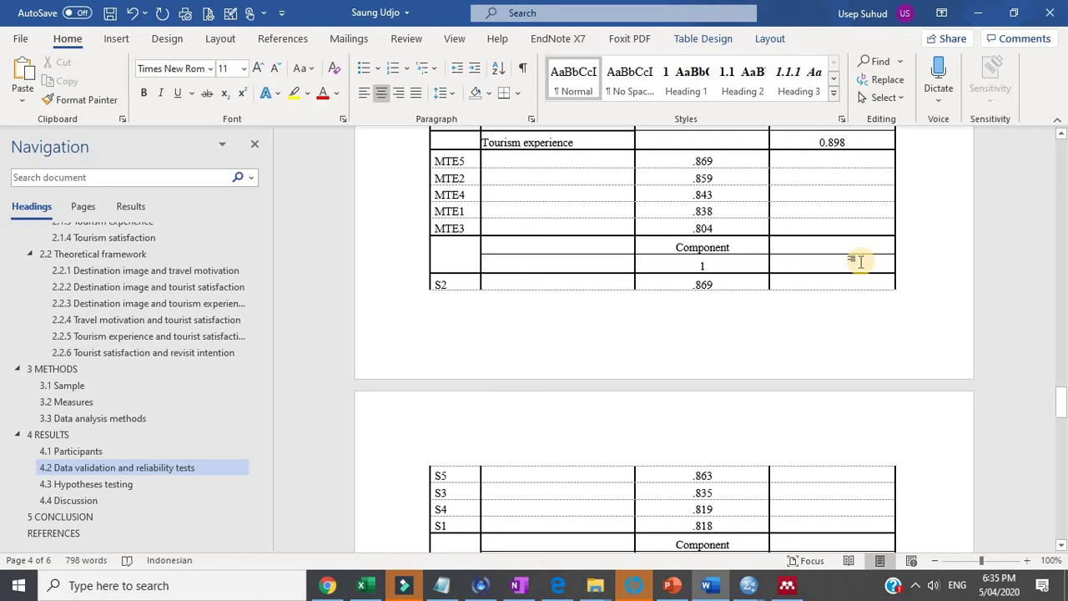
{"action": "type", "text": "0.896"}
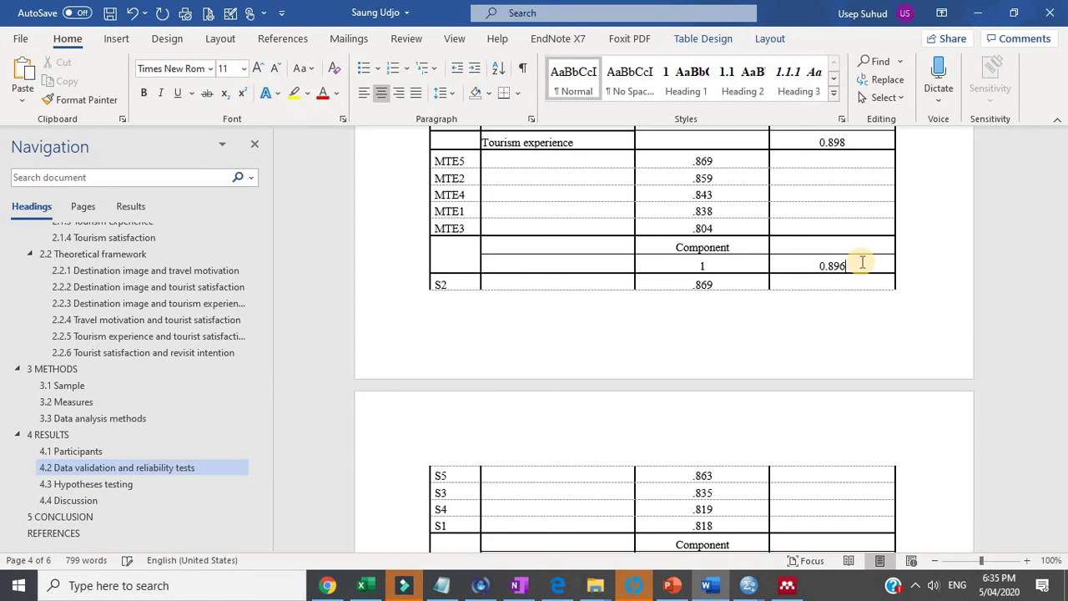
{"action": "scroll", "coordinate": [862, 262], "scroll_direction": "down", "scroll_amount": 2}
{"action": "scroll", "coordinate": [675, 234], "scroll_direction": "up", "scroll_amount": 1}
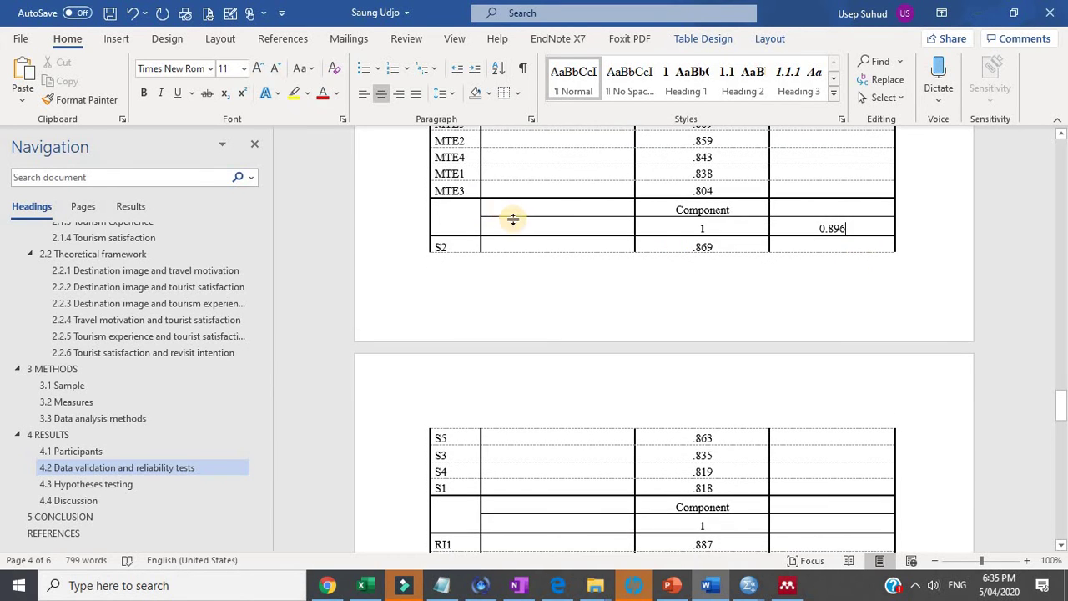
{"action": "left_click", "coordinate": [517, 222]}
{"action": "type", "text": "touri"}
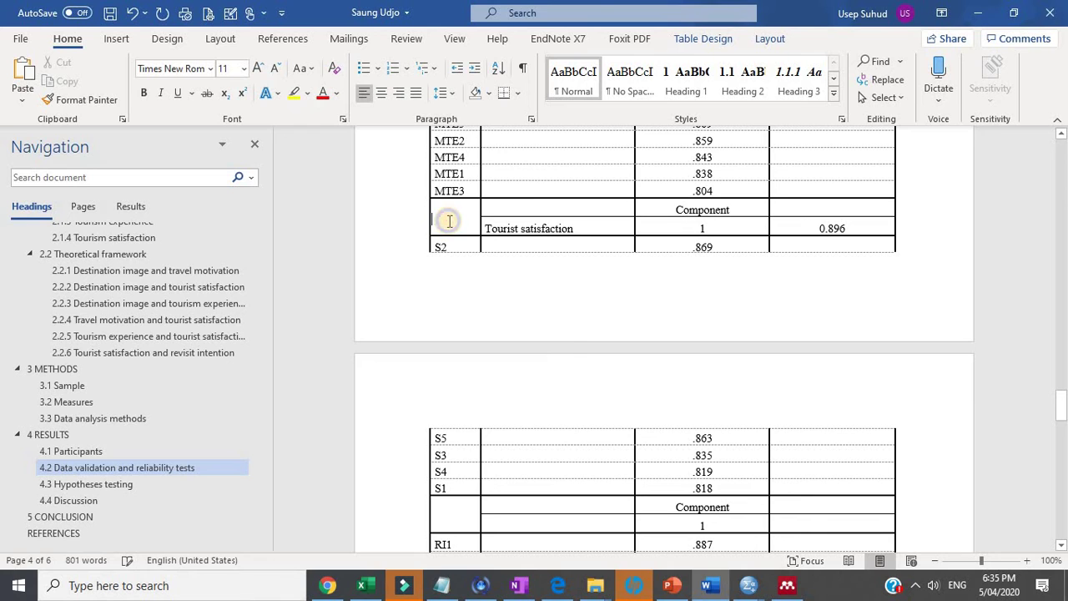
Split the merged empty cell beside Tourist satisfaction into one column and two rows.
{"action": "right_click", "coordinate": [449, 220]}
{"action": "left_click", "coordinate": [494, 439]}
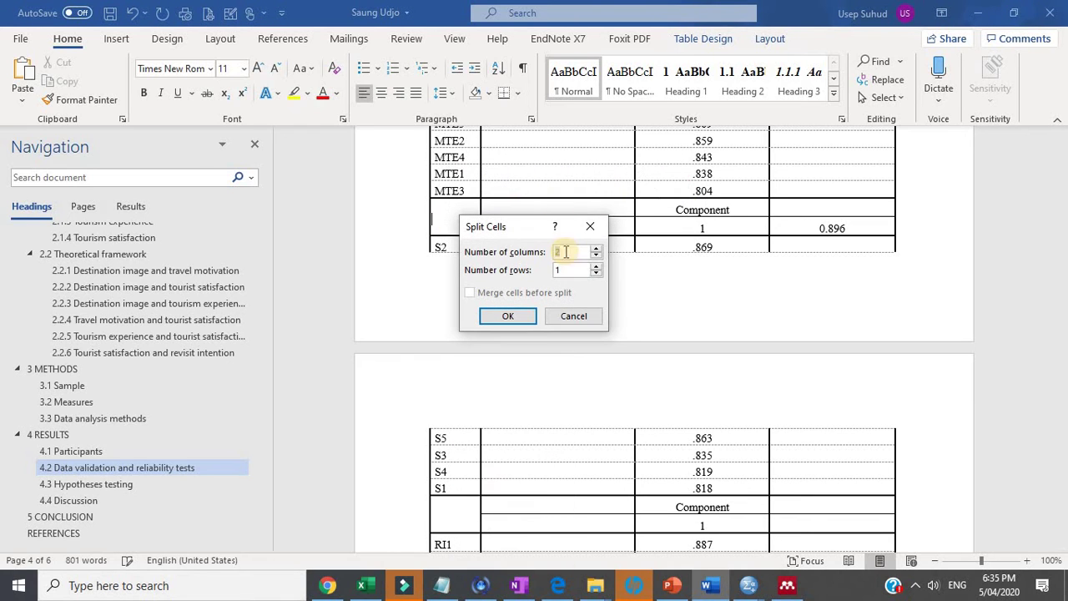
{"action": "left_click", "coordinate": [596, 273]}
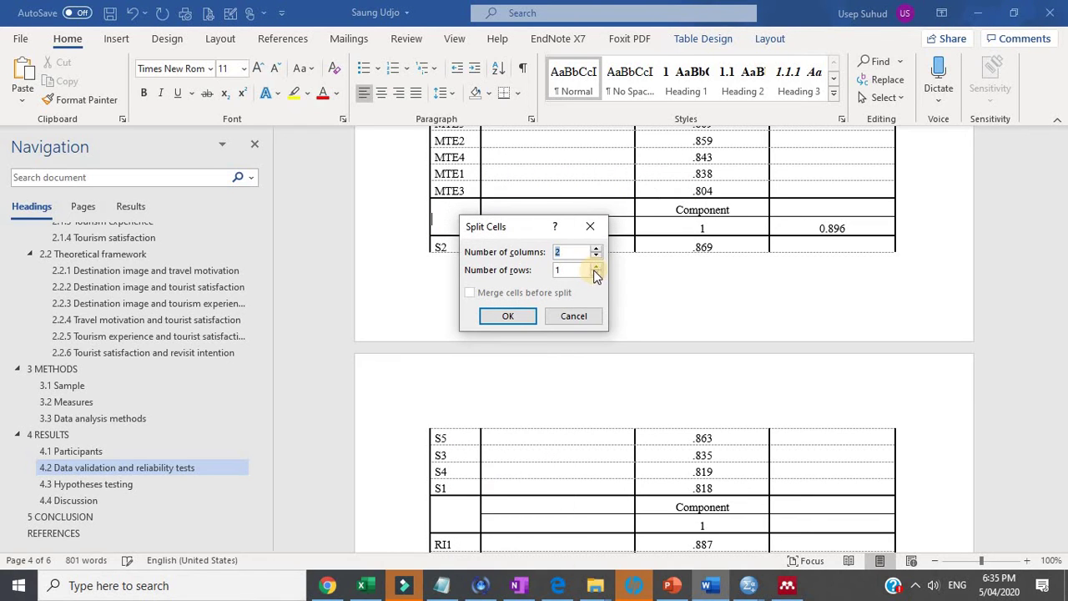
{"action": "left_click", "coordinate": [511, 316]}
Delete the entire Component row above the Tourist satisfaction row.
{"action": "left_click_drag", "start_coordinate": [467, 210], "coordinate": [751, 213]}
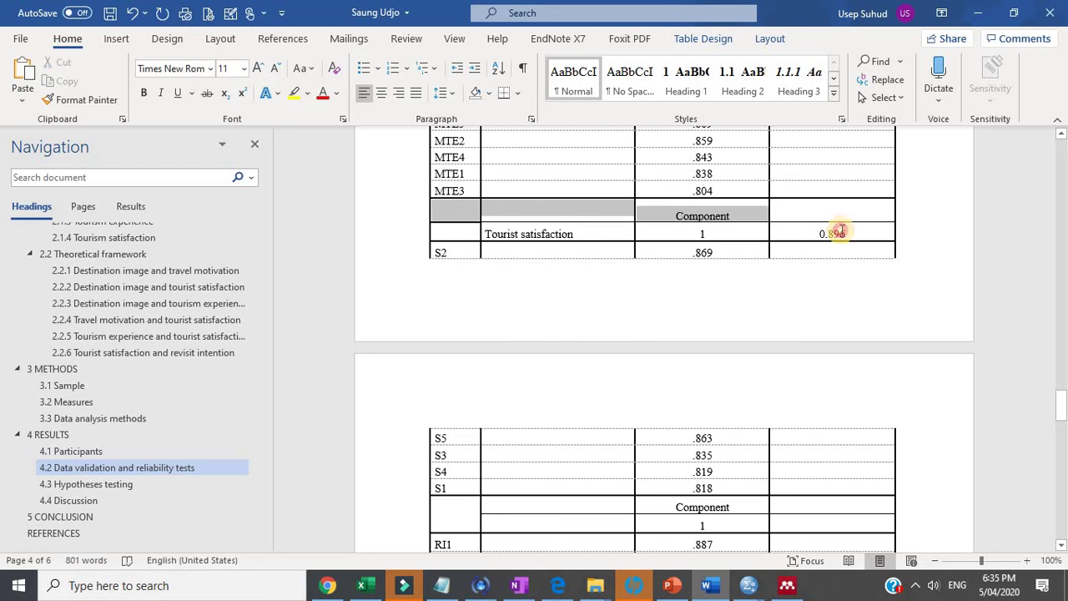
{"action": "left_click_drag", "start_coordinate": [842, 231], "coordinate": [587, 207]}
{"action": "right_click", "coordinate": [589, 210]}
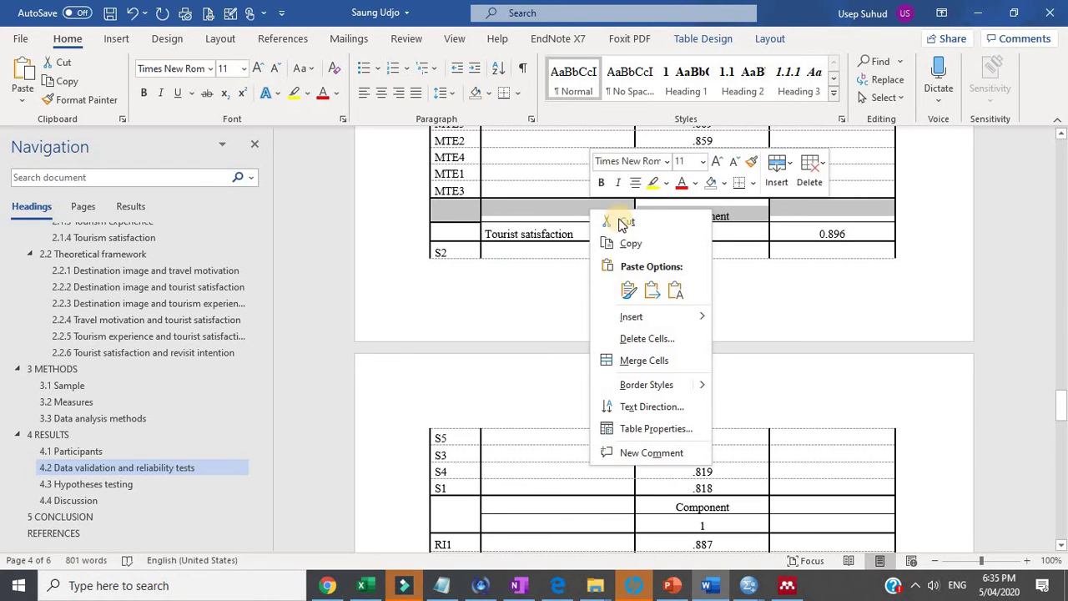
{"action": "left_click", "coordinate": [649, 338]}
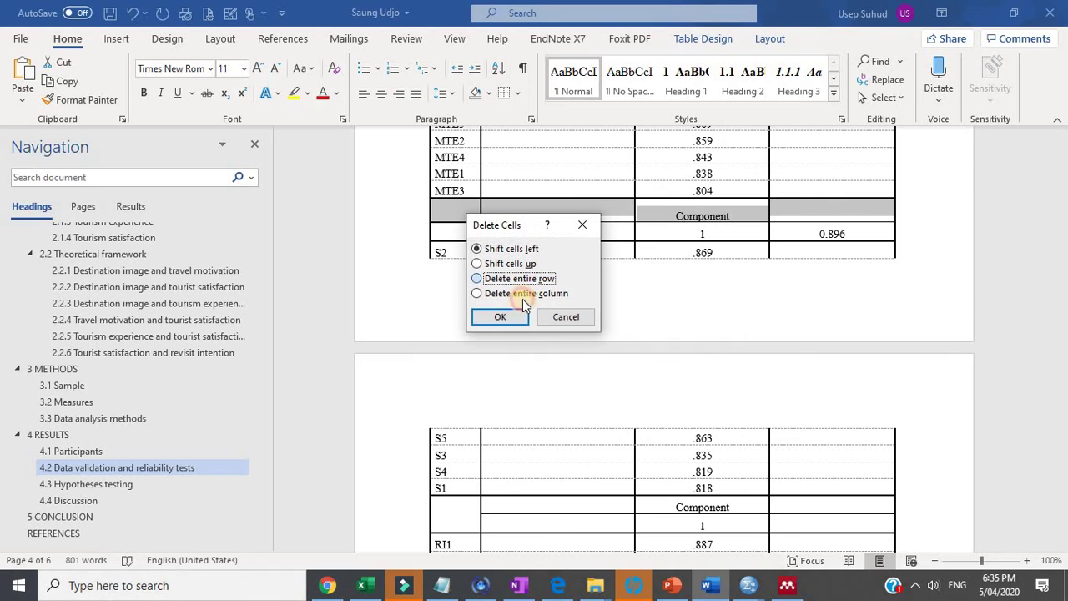
{"action": "left_click", "coordinate": [517, 279]}
{"action": "left_click", "coordinate": [505, 315]}
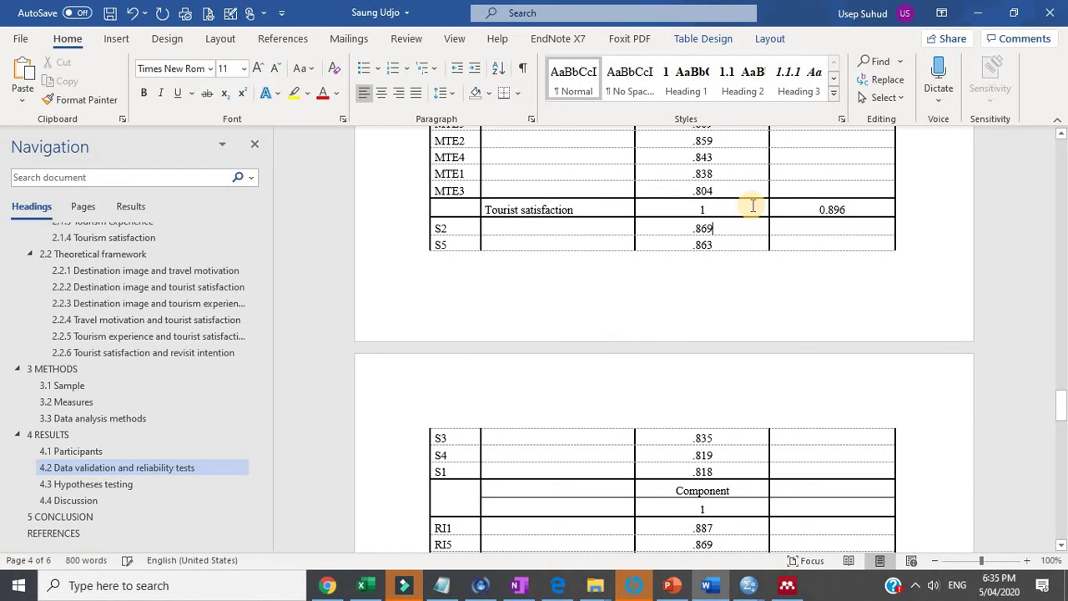
Narrow the table's Cronbach's alpha and factor loading columns to widen the indicator column, and add a leading zero to the MTE loadings.
{"action": "left_click_drag", "start_coordinate": [768, 191], "coordinate": [836, 191]}
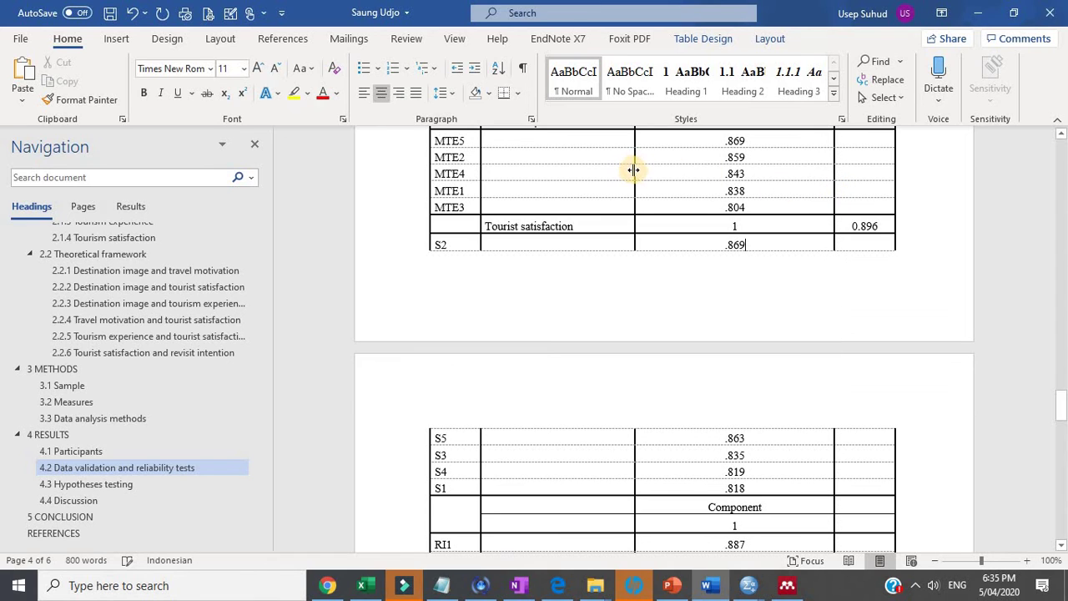
{"action": "left_click_drag", "start_coordinate": [634, 170], "coordinate": [774, 163]}
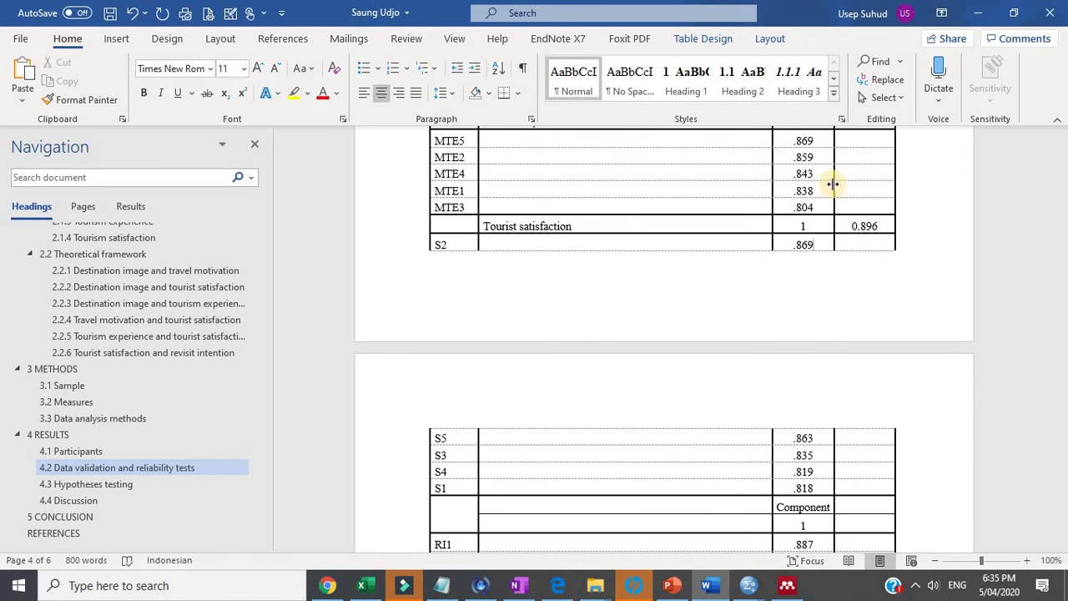
{"action": "left_click", "coordinate": [787, 139]}
{"action": "type", "text": "0"}
{"action": "key", "text": "Down"}
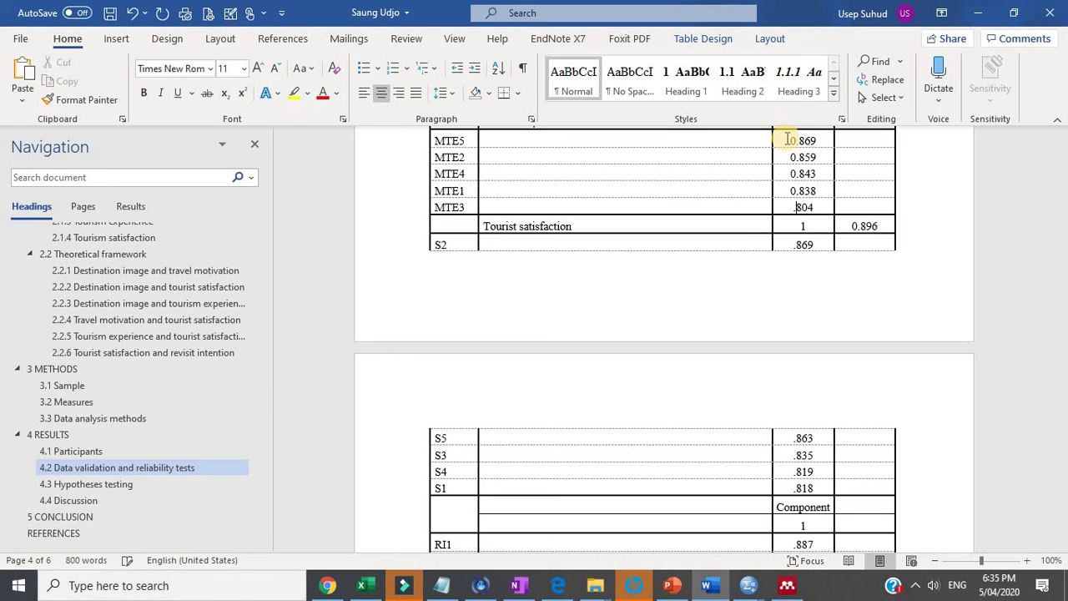
Add a leading zero to each factor loading of the S and RI items.
{"action": "scroll", "coordinate": [787, 133], "scroll_direction": "down", "scroll_amount": 2}
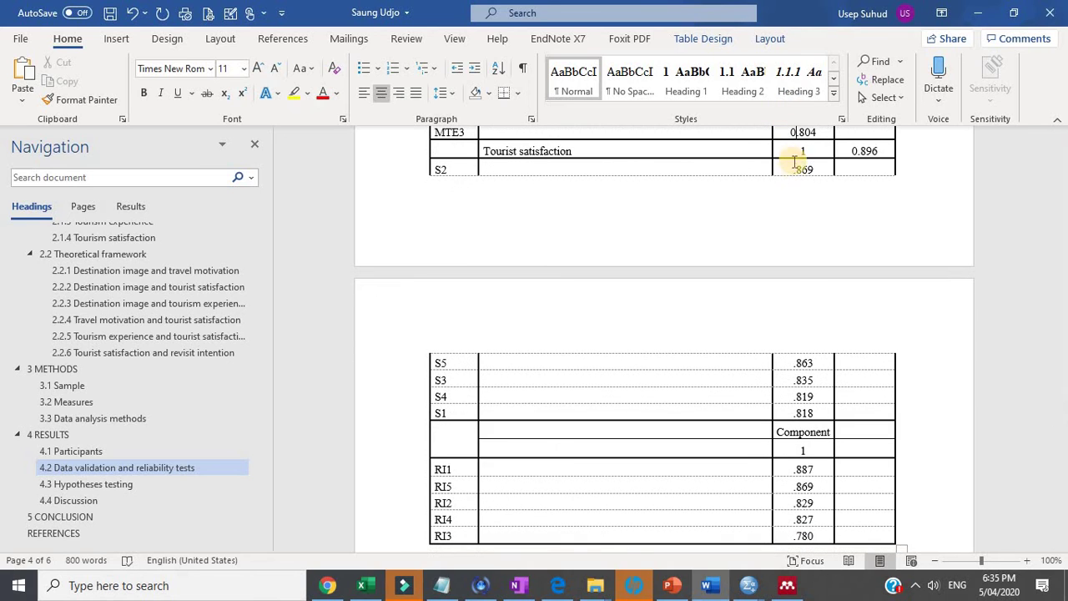
{"action": "left_click", "coordinate": [793, 169]}
{"action": "type", "text": "0"}
{"action": "key", "text": "Down"}
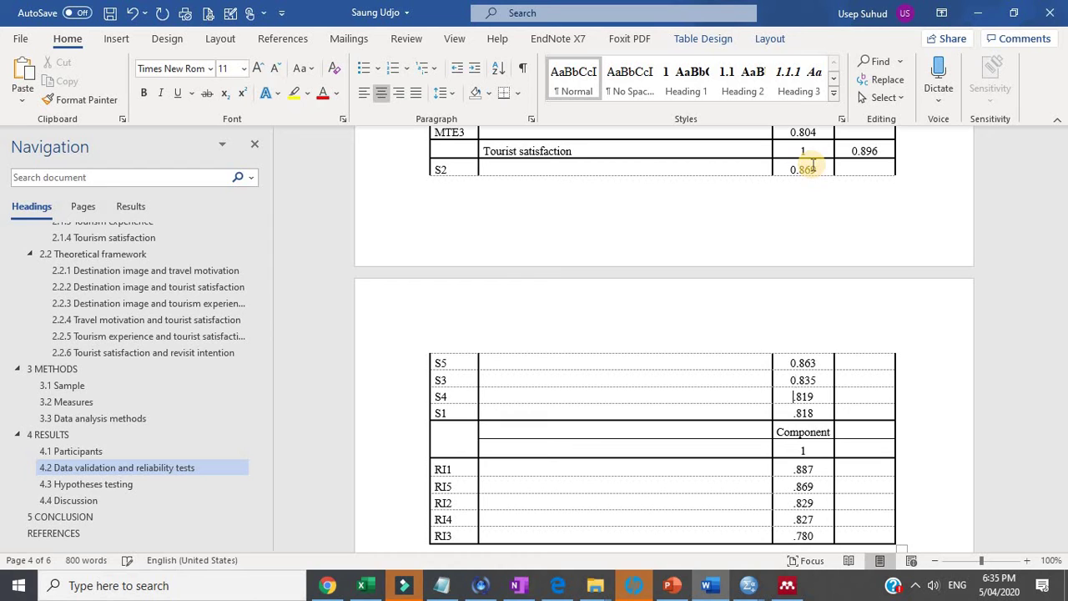
{"action": "scroll", "coordinate": [801, 251], "scroll_direction": "down", "scroll_amount": 4}
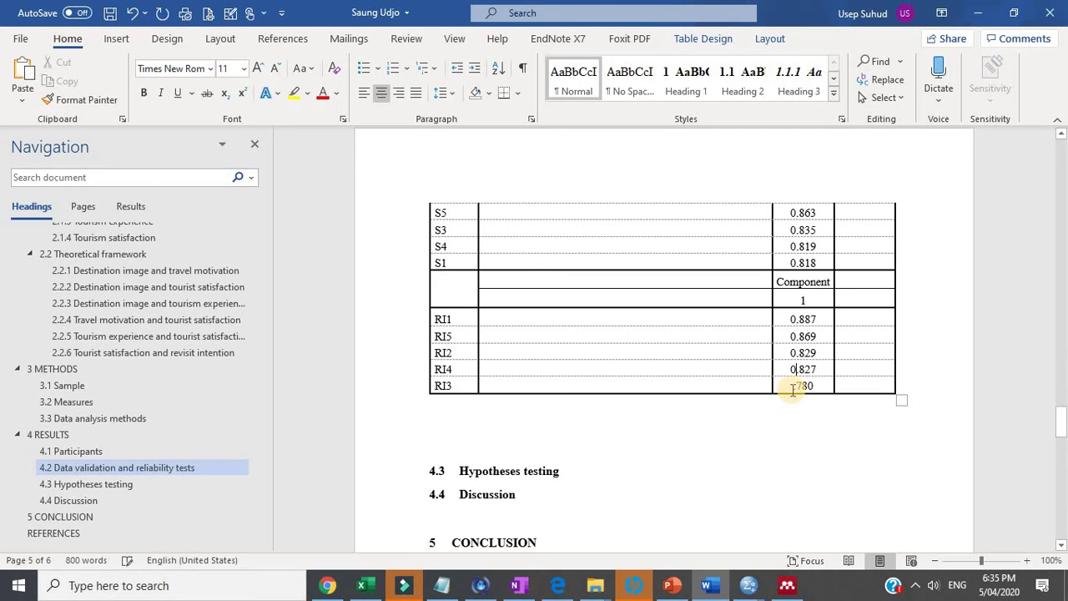
{"action": "scroll", "coordinate": [554, 293], "scroll_direction": "up", "scroll_amount": 6}
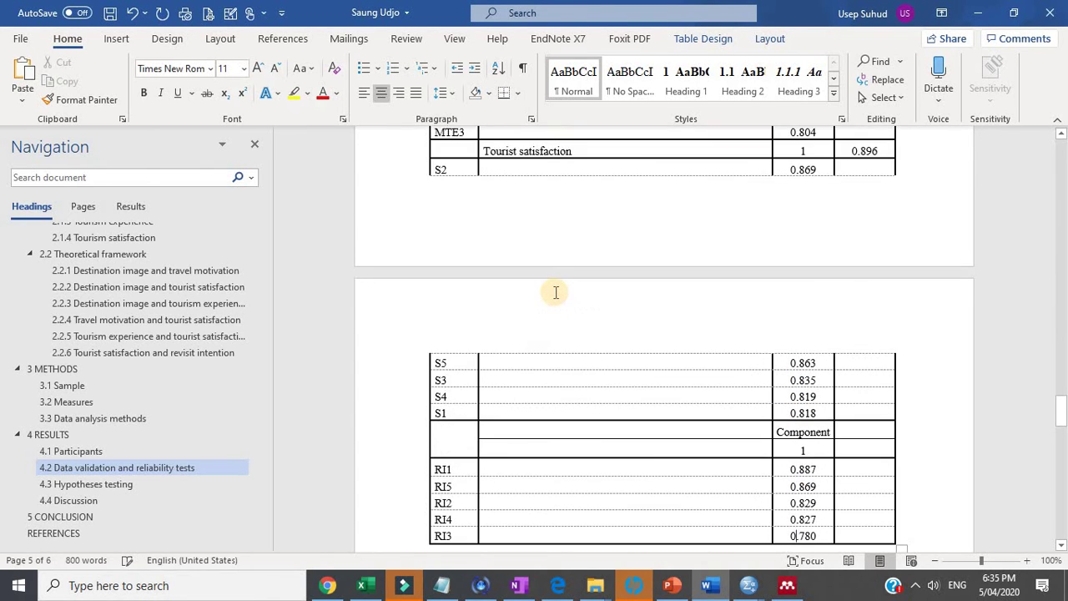
{"action": "scroll", "coordinate": [604, 264], "scroll_direction": "down", "scroll_amount": 4}
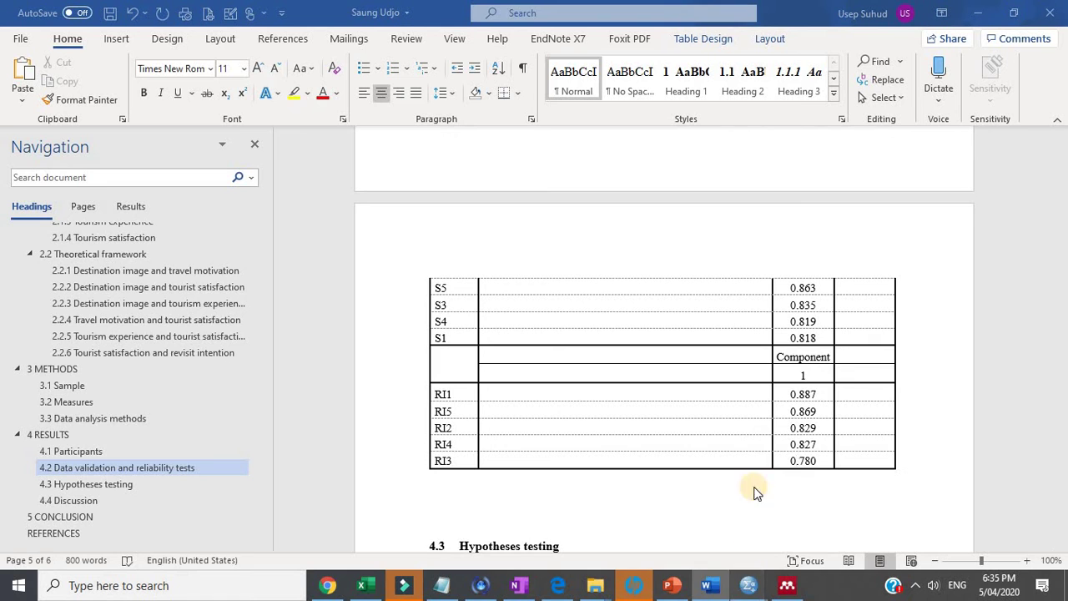
Switch to the SPSS data window, reopen Reliability Analysis and remove S1 to S5 from the items.
{"action": "mouse_move", "coordinate": [748, 585]}
{"action": "left_click", "coordinate": [748, 517]}
{"action": "left_click", "coordinate": [217, 27]}
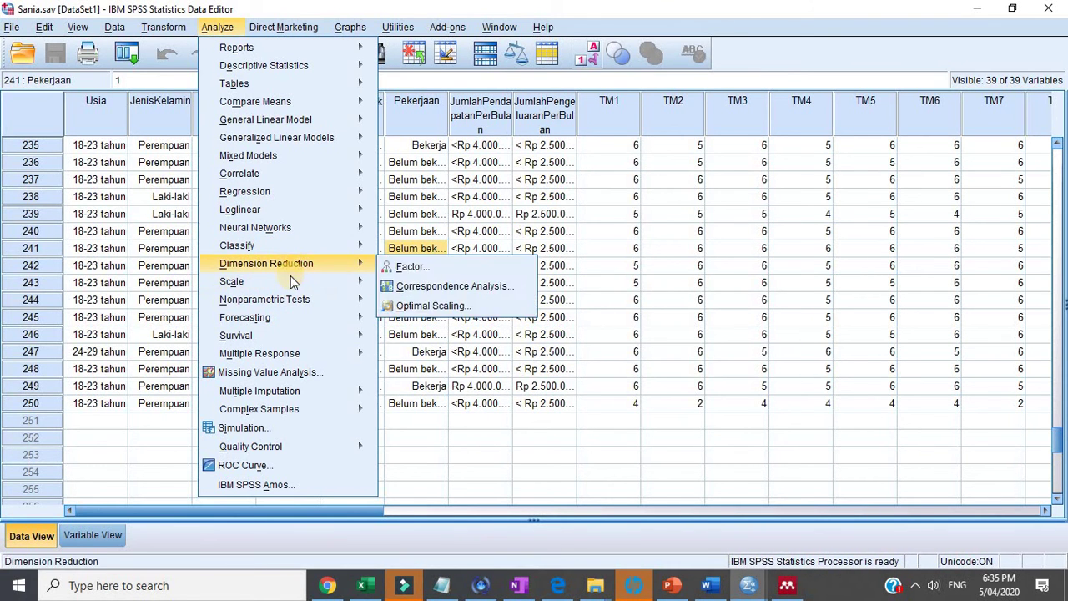
{"action": "mouse_move", "coordinate": [292, 281]}
{"action": "left_click", "coordinate": [436, 284]}
{"action": "left_click_drag", "start_coordinate": [821, 190], "coordinate": [818, 248]}
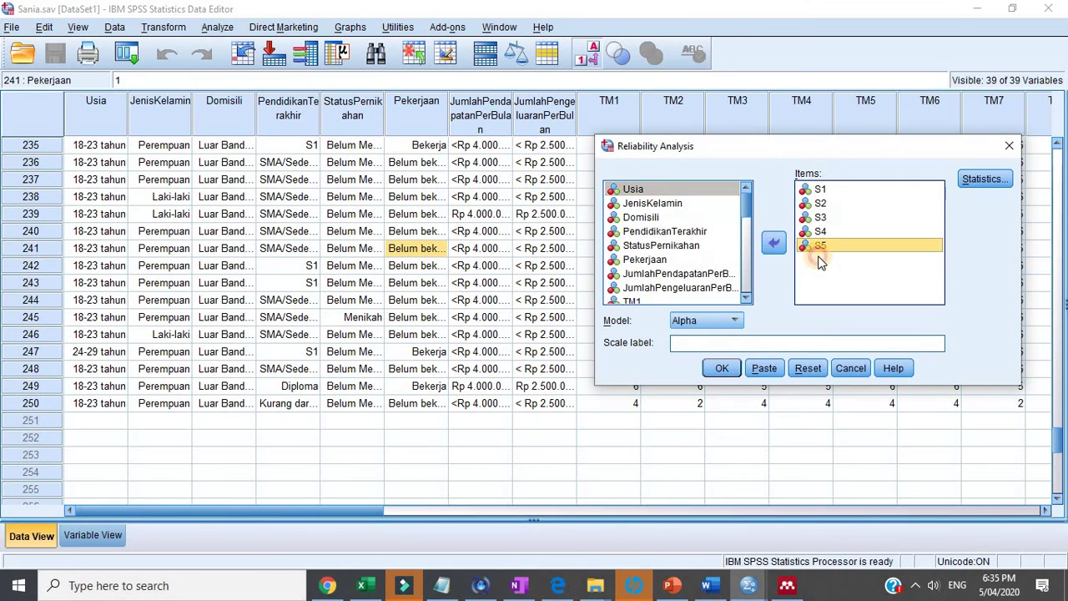
{"action": "left_click", "coordinate": [773, 242]}
Add RI1 to RI5 as the items and run the alpha reliability analysis.
{"action": "scroll", "coordinate": [670, 255], "scroll_direction": "down", "scroll_amount": 2}
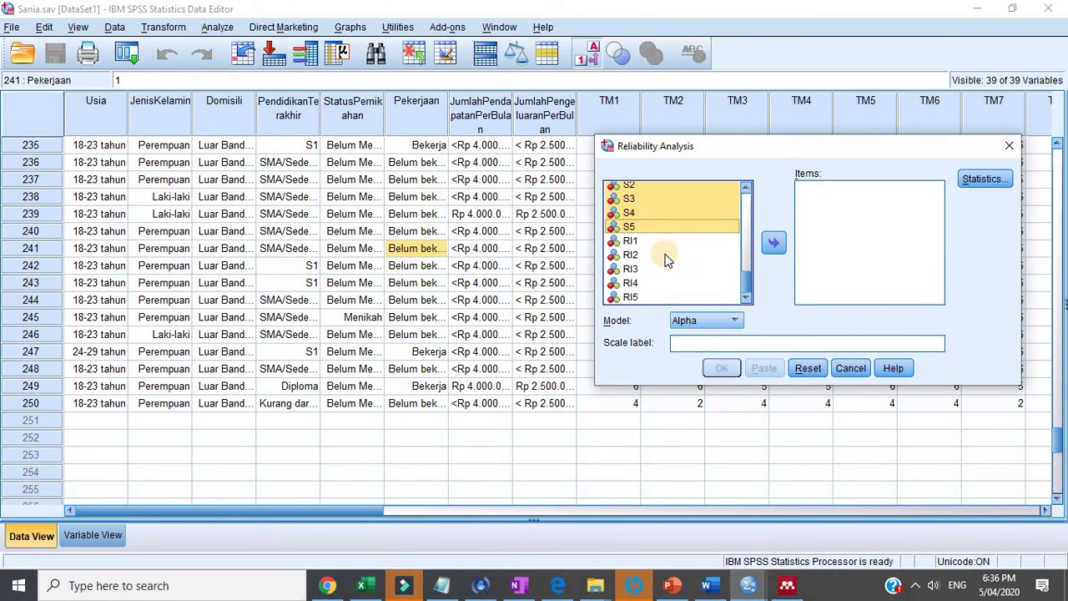
{"action": "left_click_drag", "start_coordinate": [634, 242], "coordinate": [631, 294]}
{"action": "left_click", "coordinate": [776, 242]}
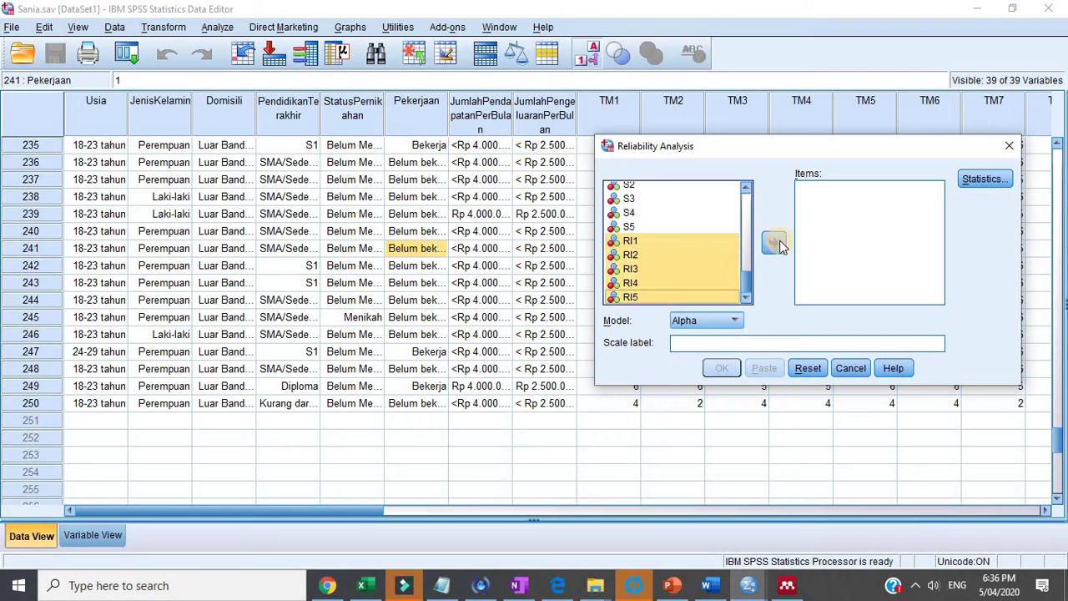
{"action": "left_click", "coordinate": [721, 368]}
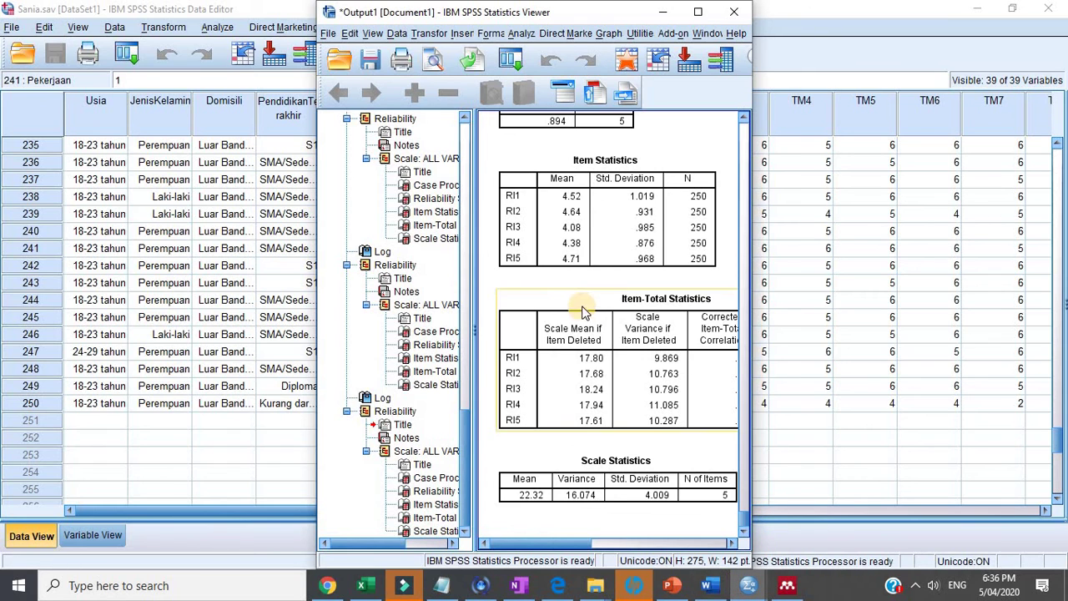
Return to Word and enter 0.894 in the Cronbach's alpha cell of the header row above RI1.
{"action": "scroll", "coordinate": [576, 300], "scroll_direction": "up", "scroll_amount": 3}
{"action": "left_click", "coordinate": [708, 585]}
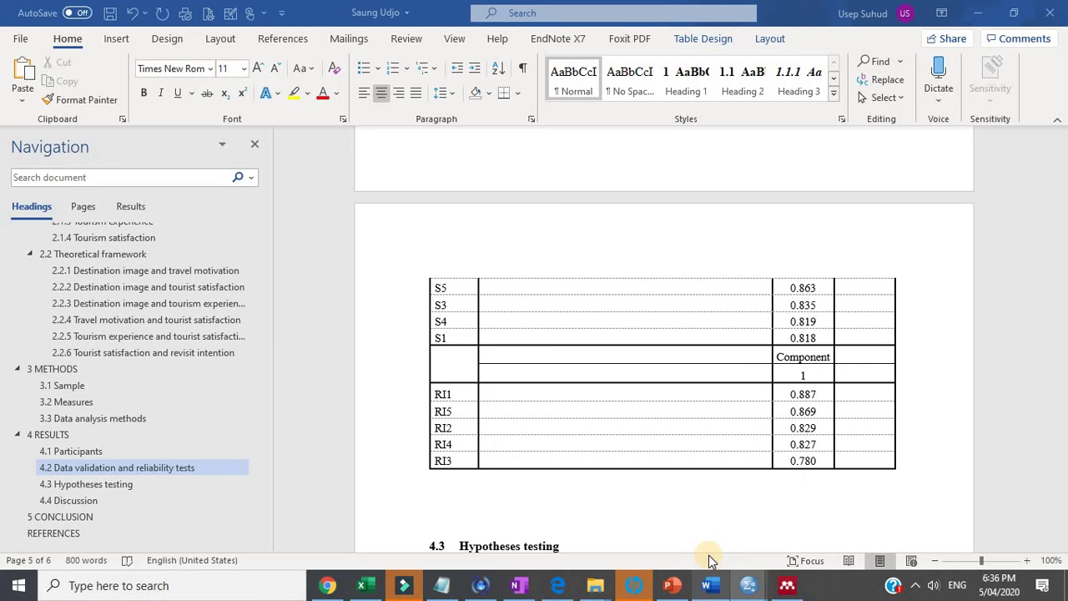
{"action": "left_click", "coordinate": [870, 377]}
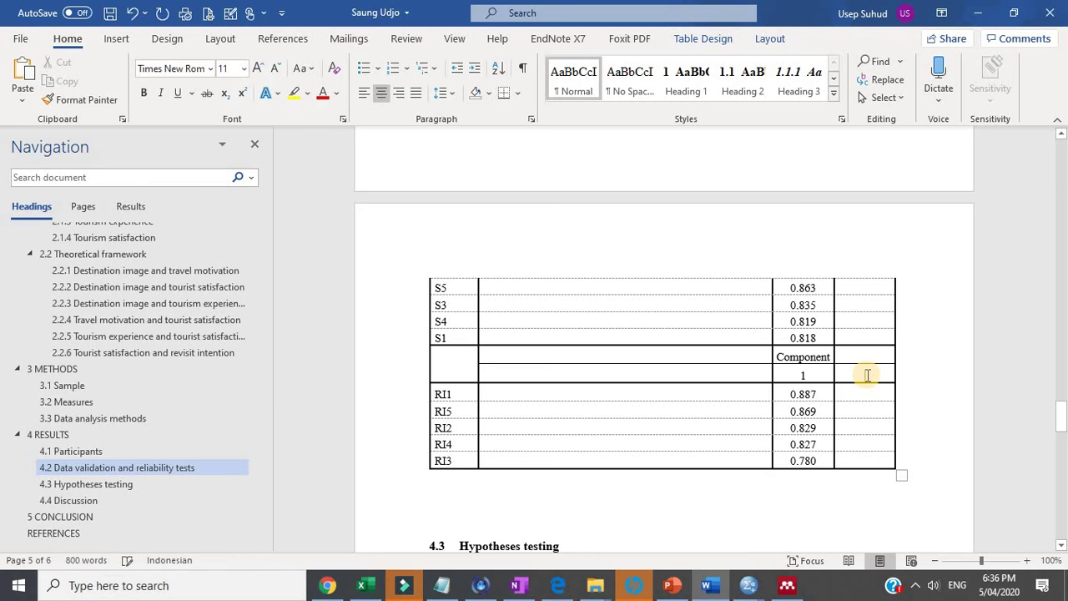
{"action": "type", "text": "0.894"}
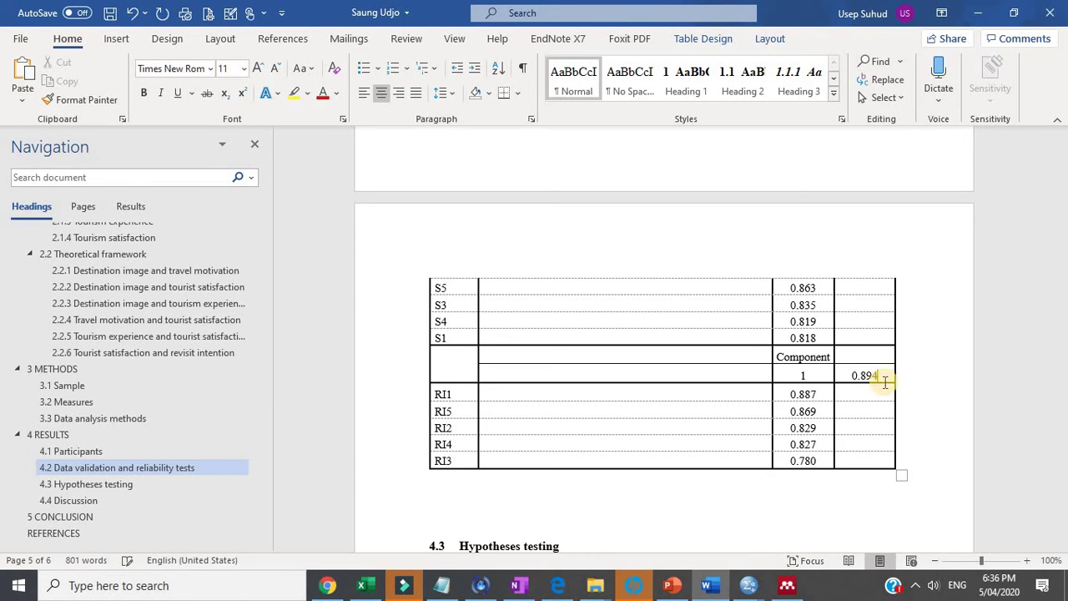
Split the merged empty cell above RI1 into one column and two rows.
{"action": "right_click", "coordinate": [464, 359]}
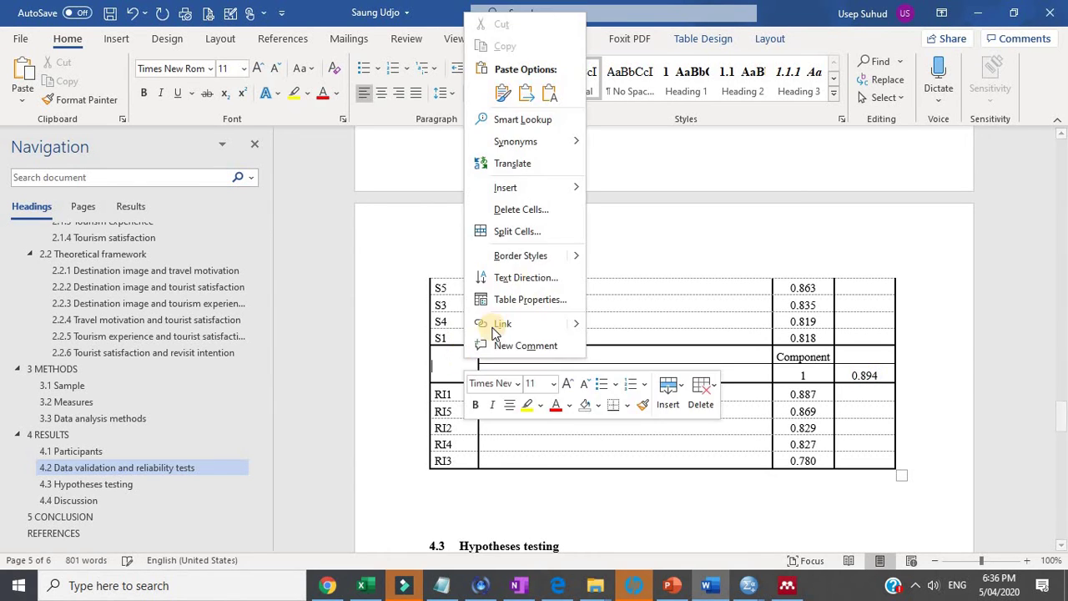
{"action": "left_click", "coordinate": [543, 232]}
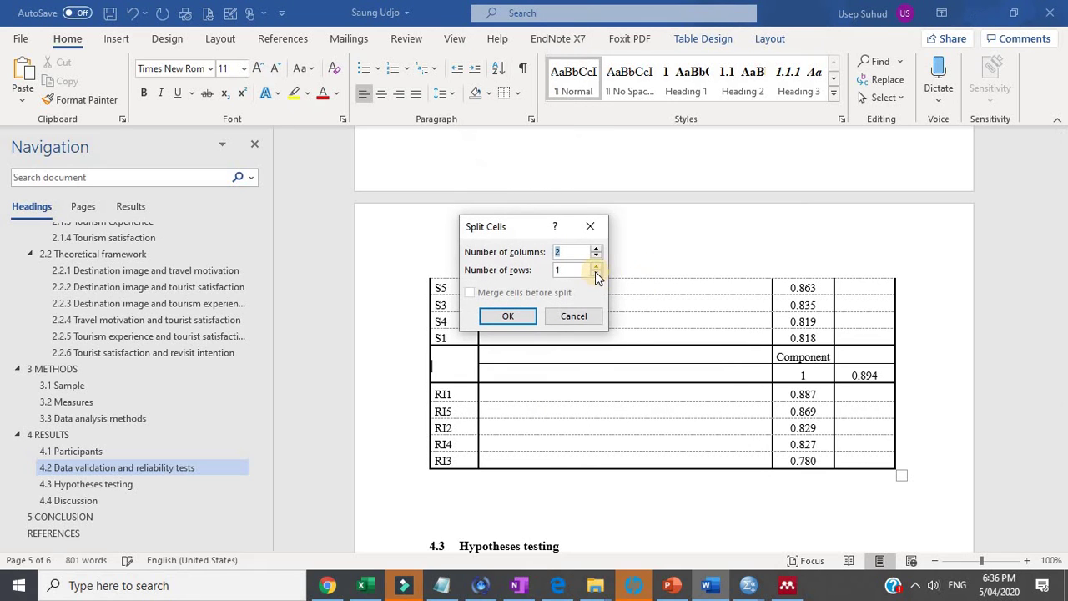
{"action": "left_click", "coordinate": [493, 322]}
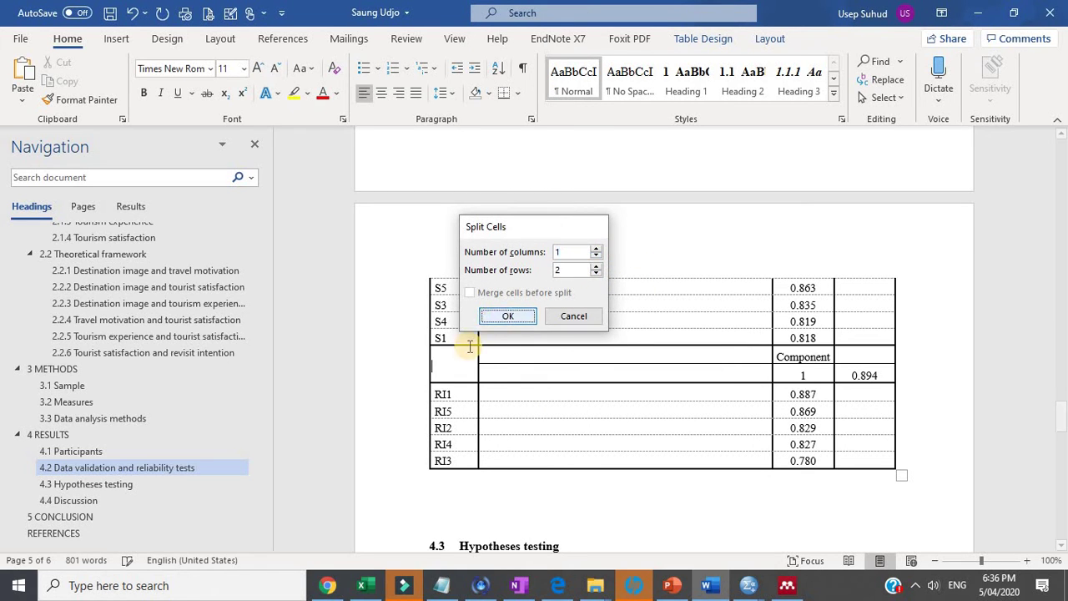
Delete the entire Component row between S1 and the row with the 0.894 alpha.
{"action": "left_click", "coordinate": [461, 353]}
{"action": "right_click", "coordinate": [462, 350]}
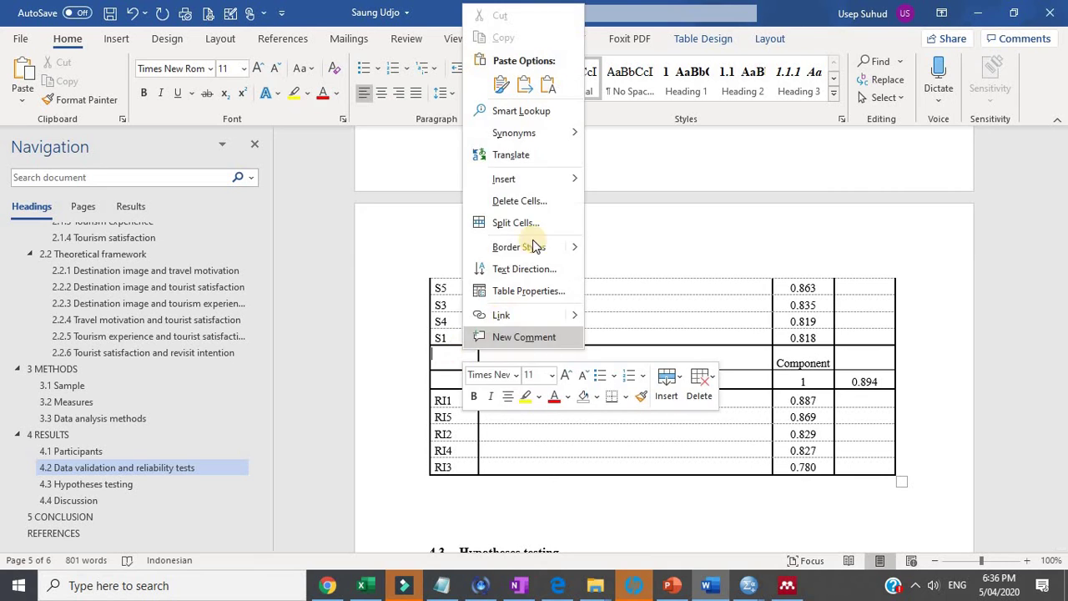
{"action": "left_click", "coordinate": [550, 203]}
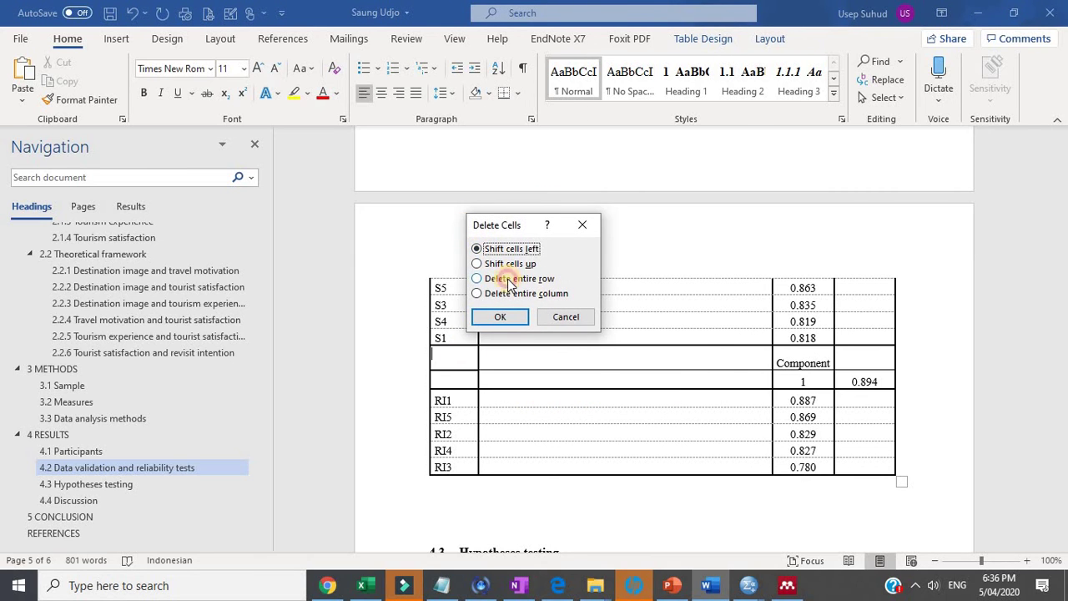